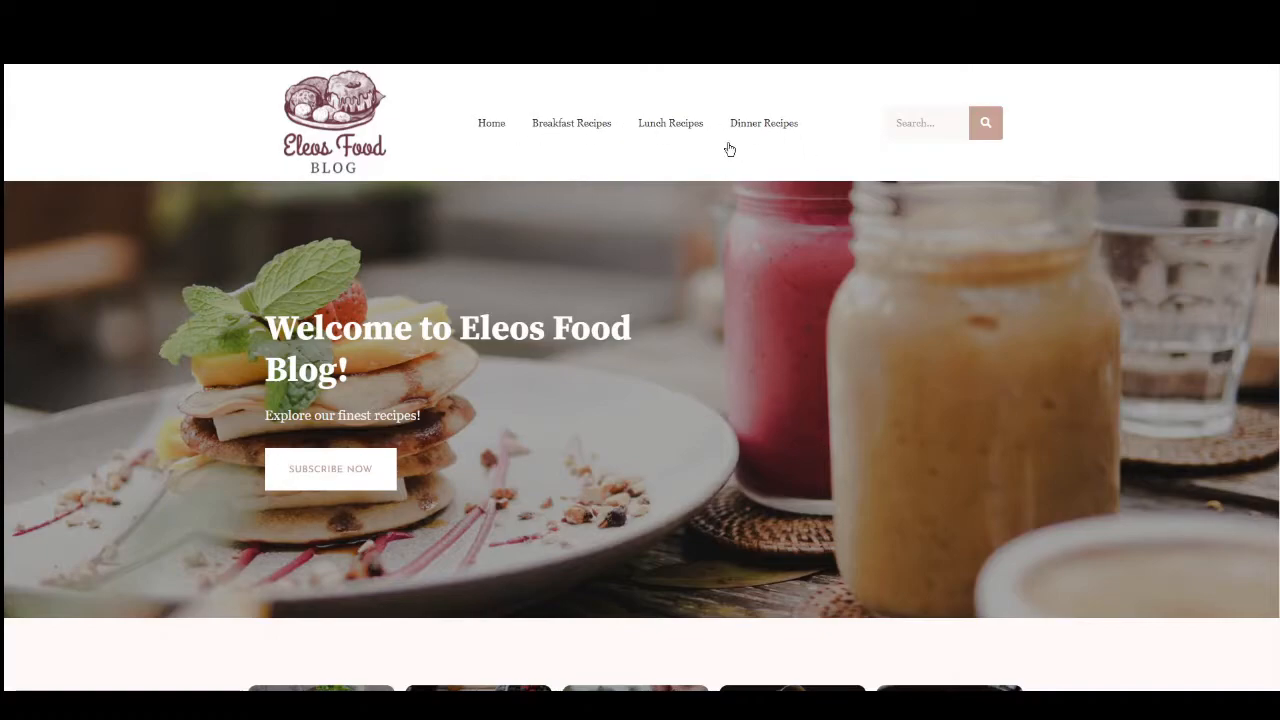
Look through the demo food blog's home page, including the recipe categories and the Latest Recipes section.
scroll(660, 234, down, 2)
scroll(619, 243, down, 3)
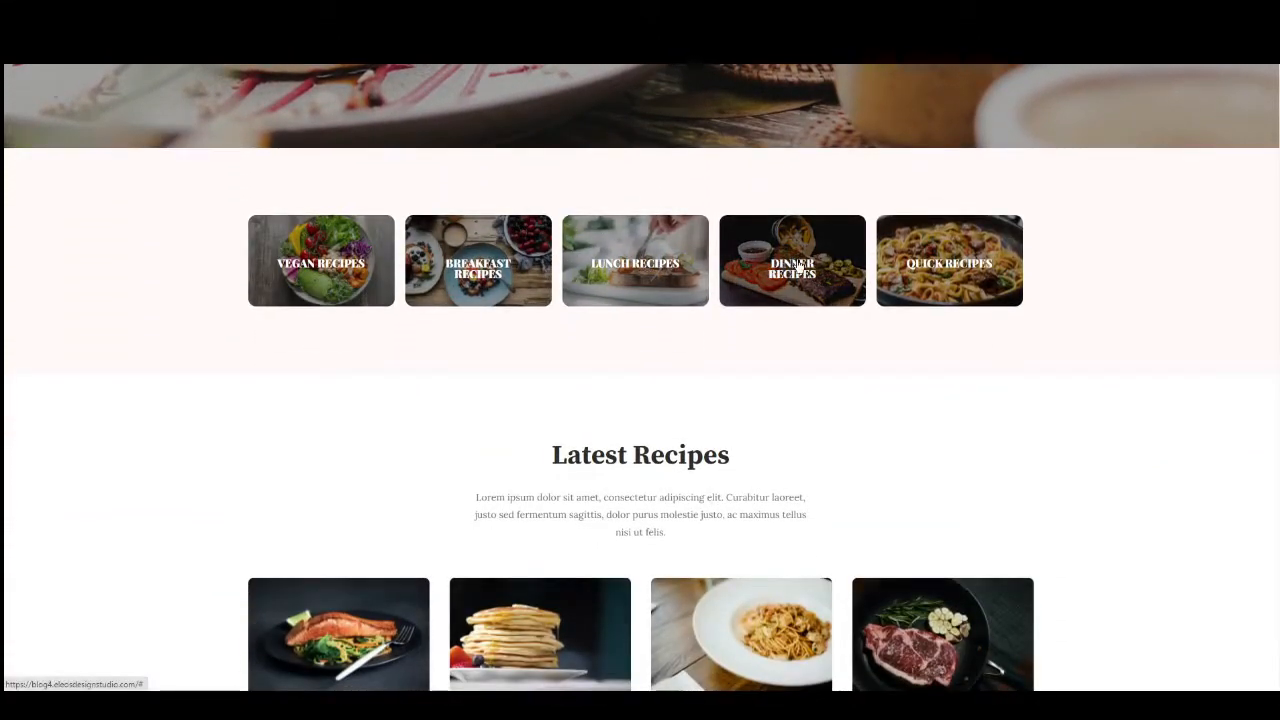
scroll(843, 266, down, 1)
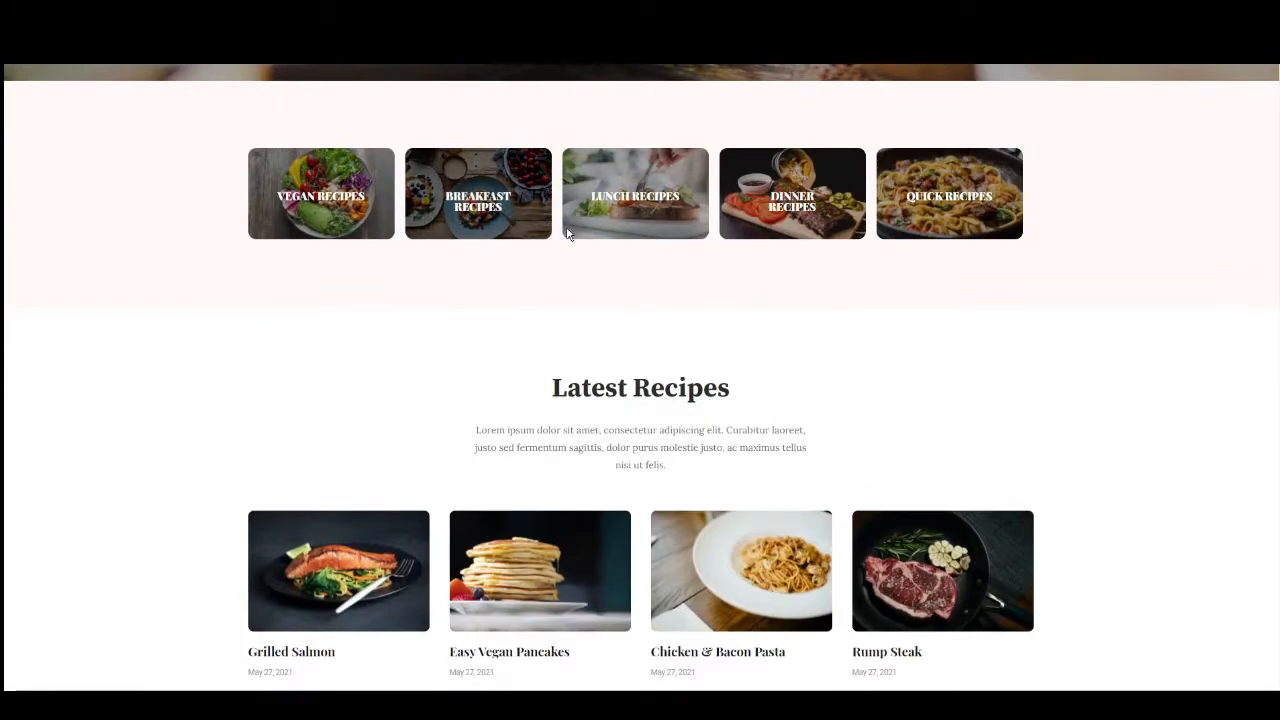
scroll(566, 234, down, 2)
scroll(560, 241, down, 1)
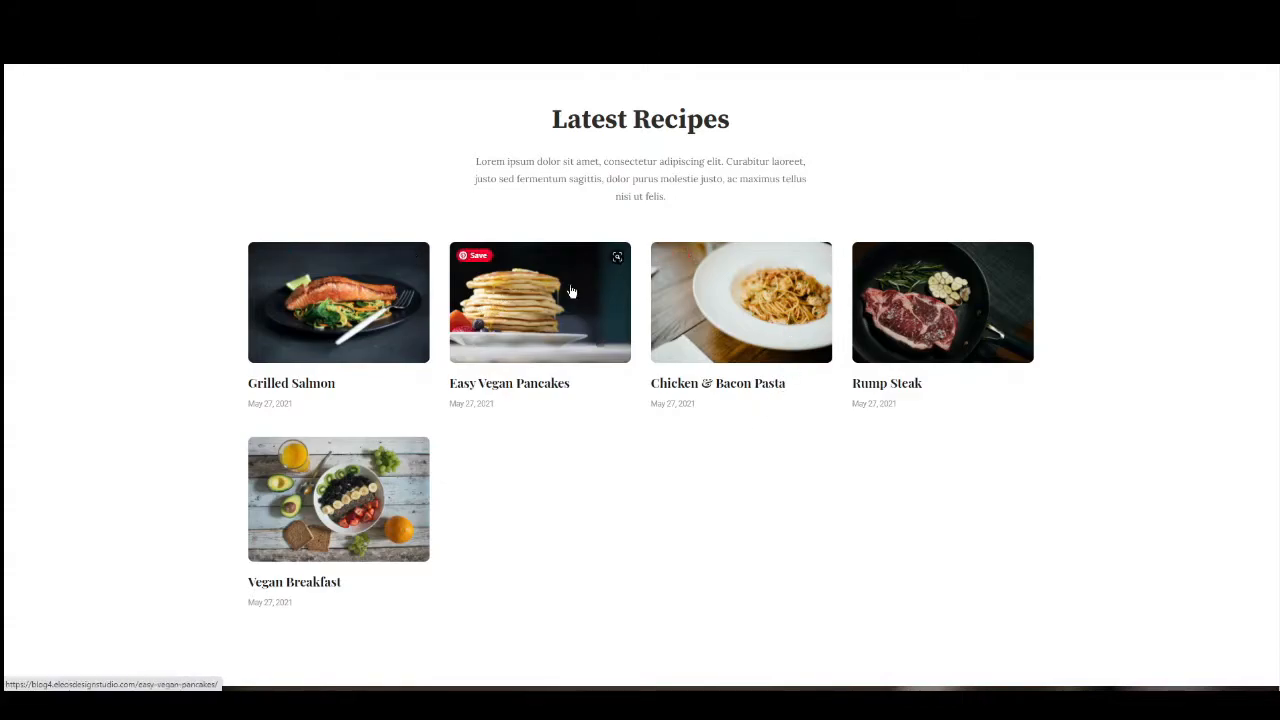
scroll(537, 340, down, 1)
scroll(537, 340, down, 1)
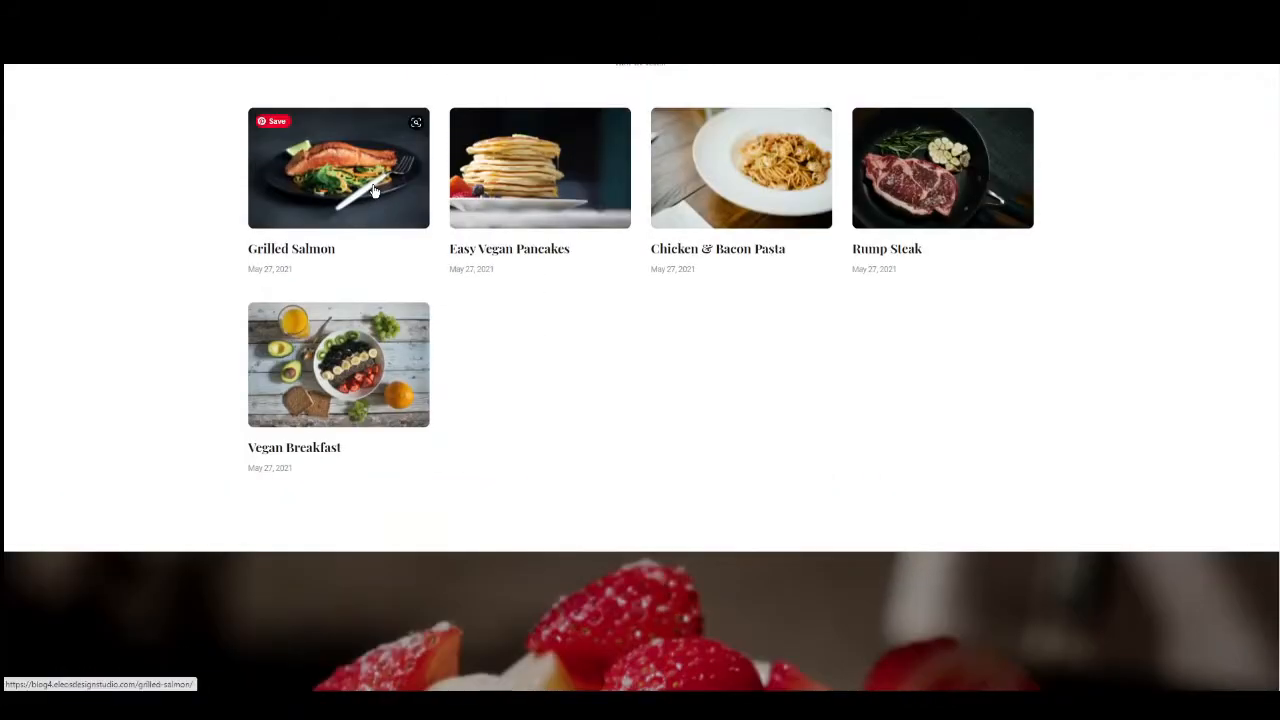
Open the Grilled Salmon recipe to examine its post layout, and return to the blog's home page banner.
click(373, 190)
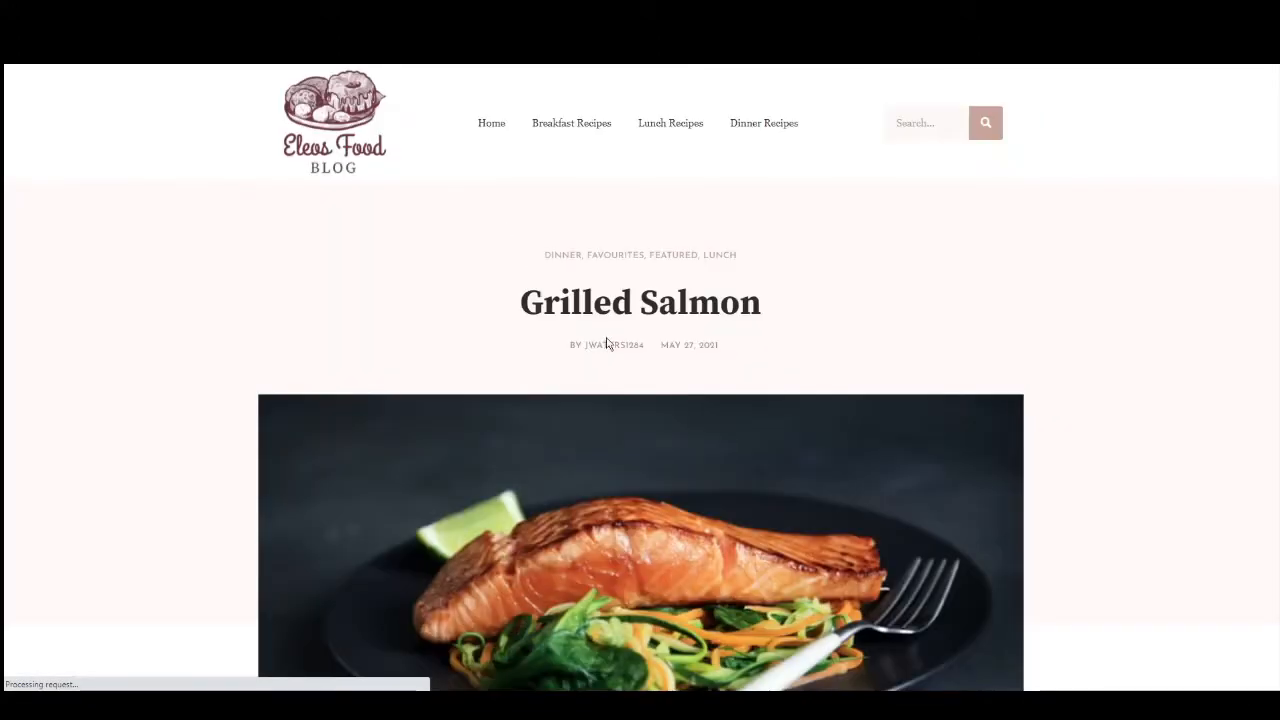
scroll(600, 335, down, 3)
scroll(567, 325, down, 10)
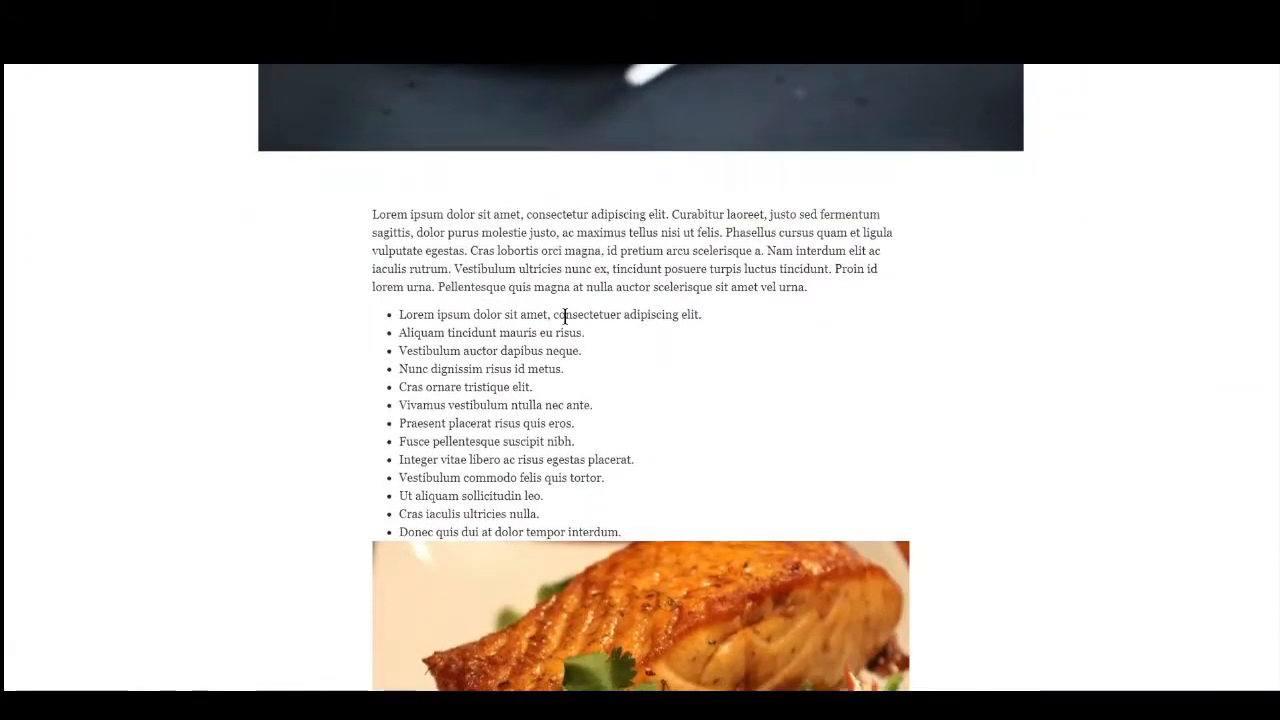
scroll(562, 316, down, 4)
scroll(563, 320, up, 12)
scroll(570, 330, up, 8)
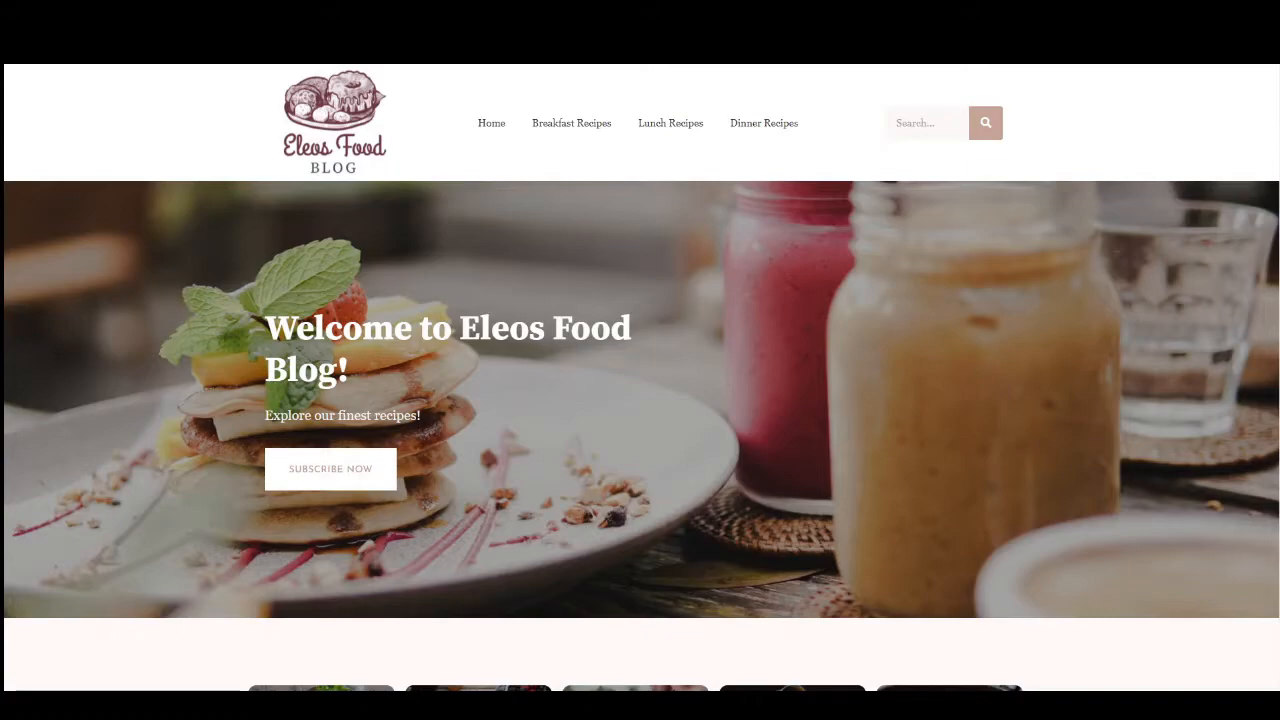
scroll(668, 424, down, 1)
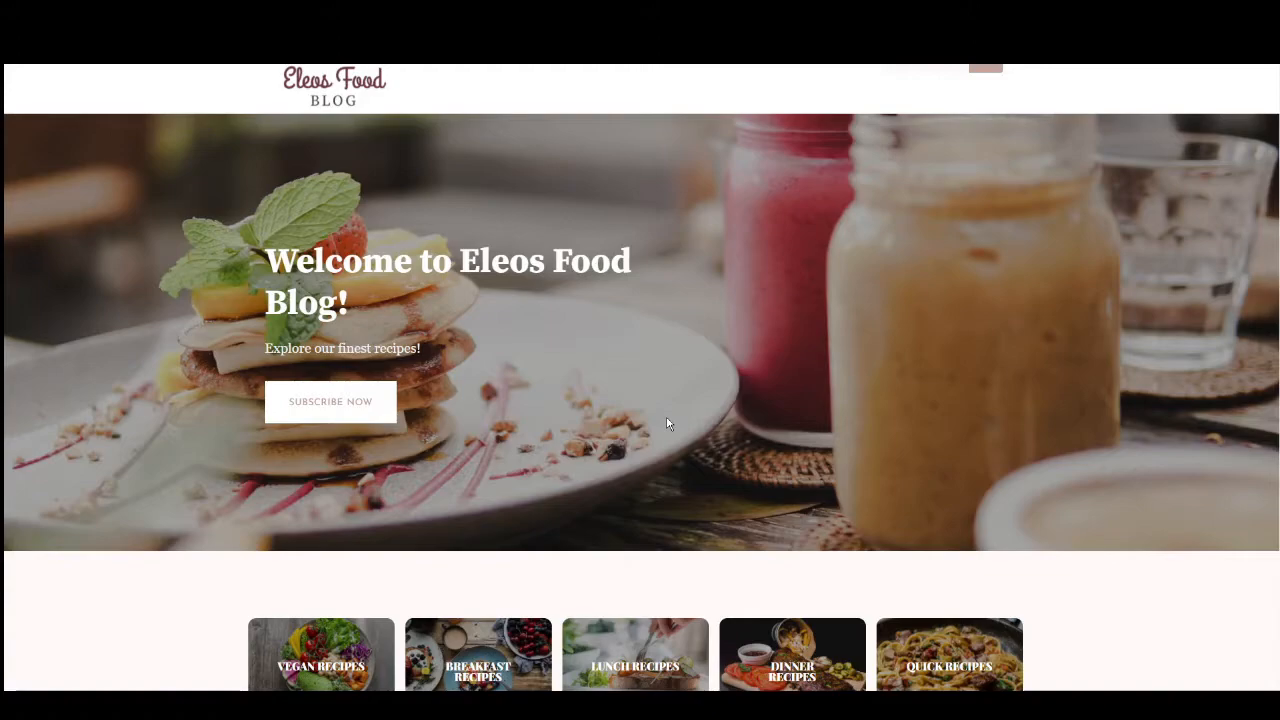
scroll(668, 424, up, 1)
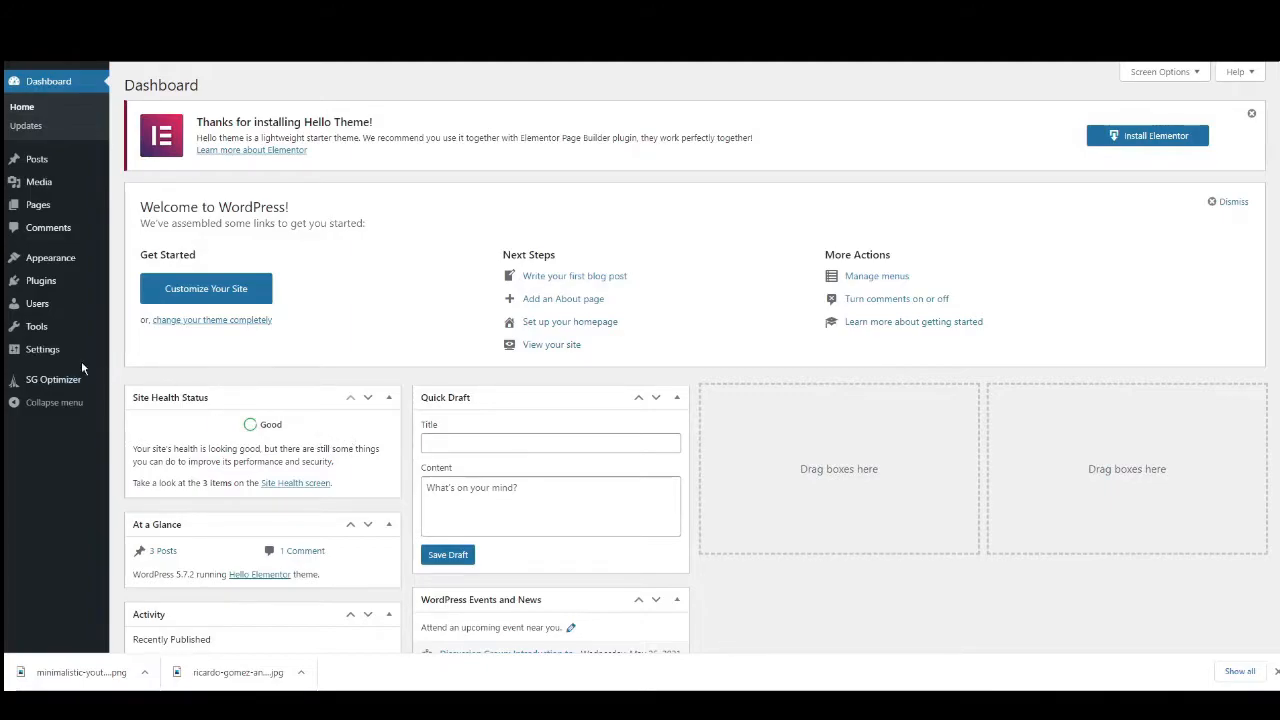
Set the site title to "Eleos" in the WordPress general settings.
mouse_move(52, 360)
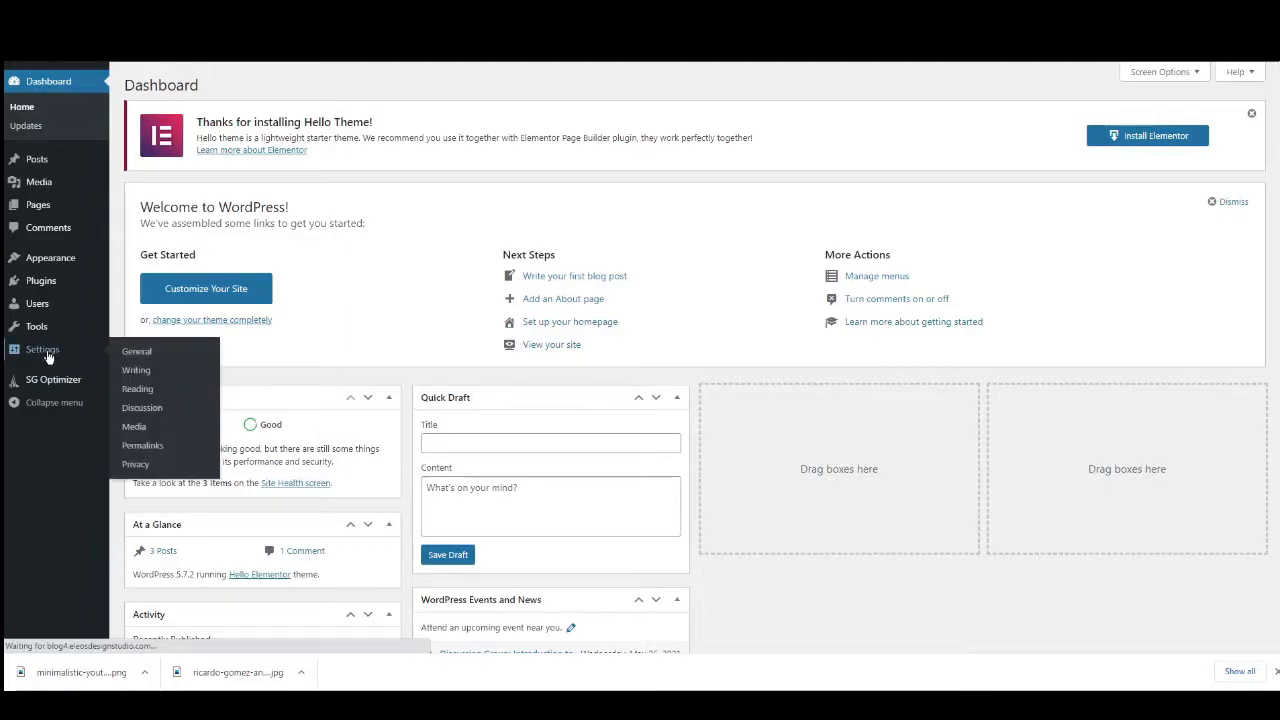
click(56, 356)
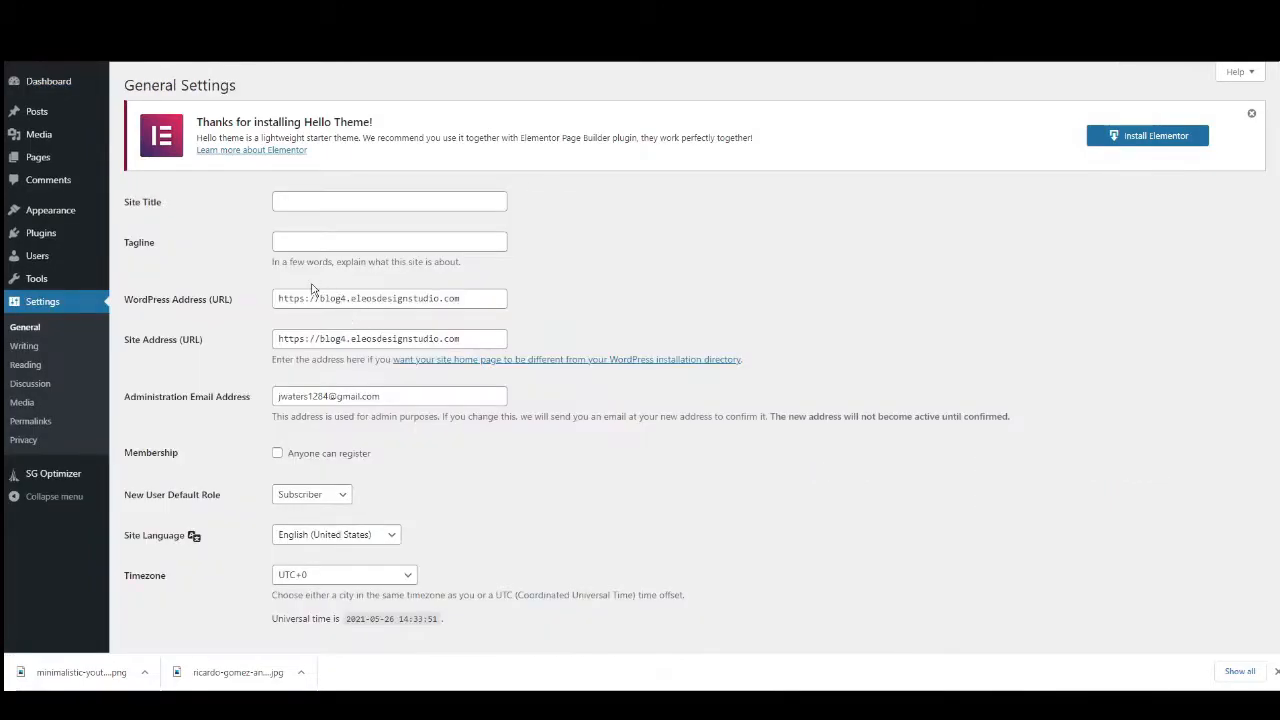
click(298, 201)
text(Eleos)
Allow anyone to register as a member and save the general settings.
scroll(335, 365, down, 1)
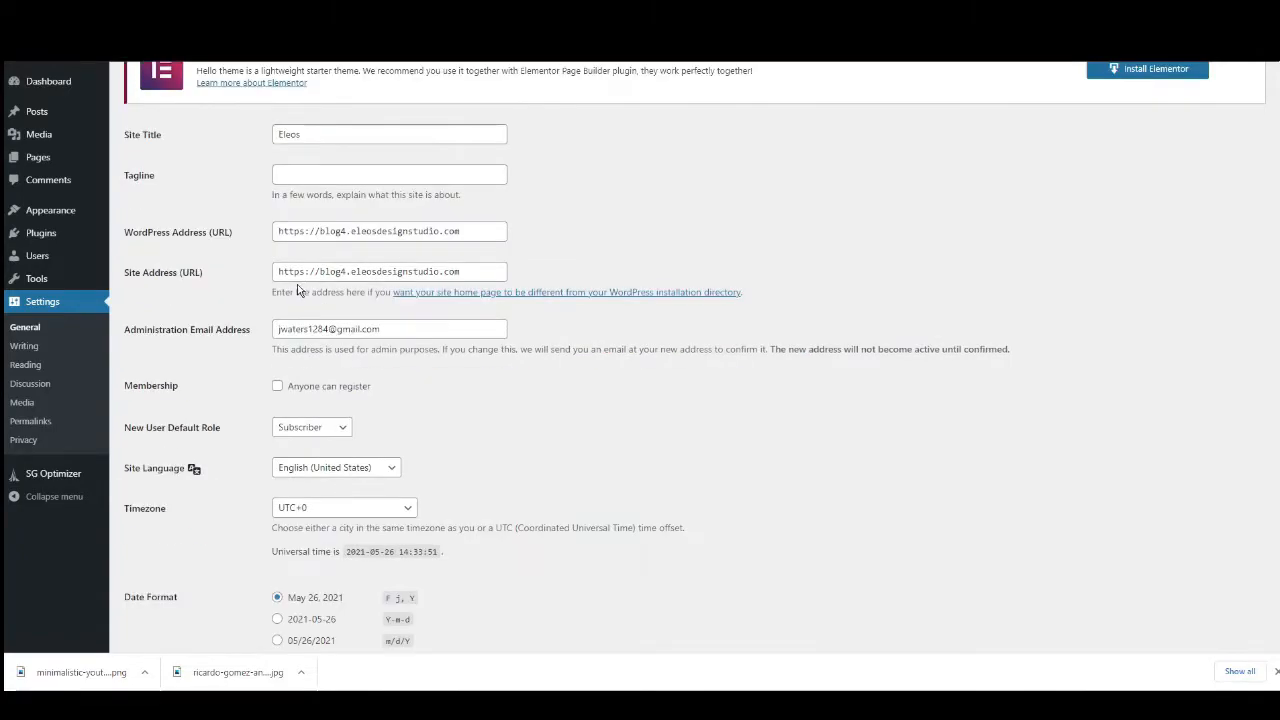
scroll(298, 332, down, 1)
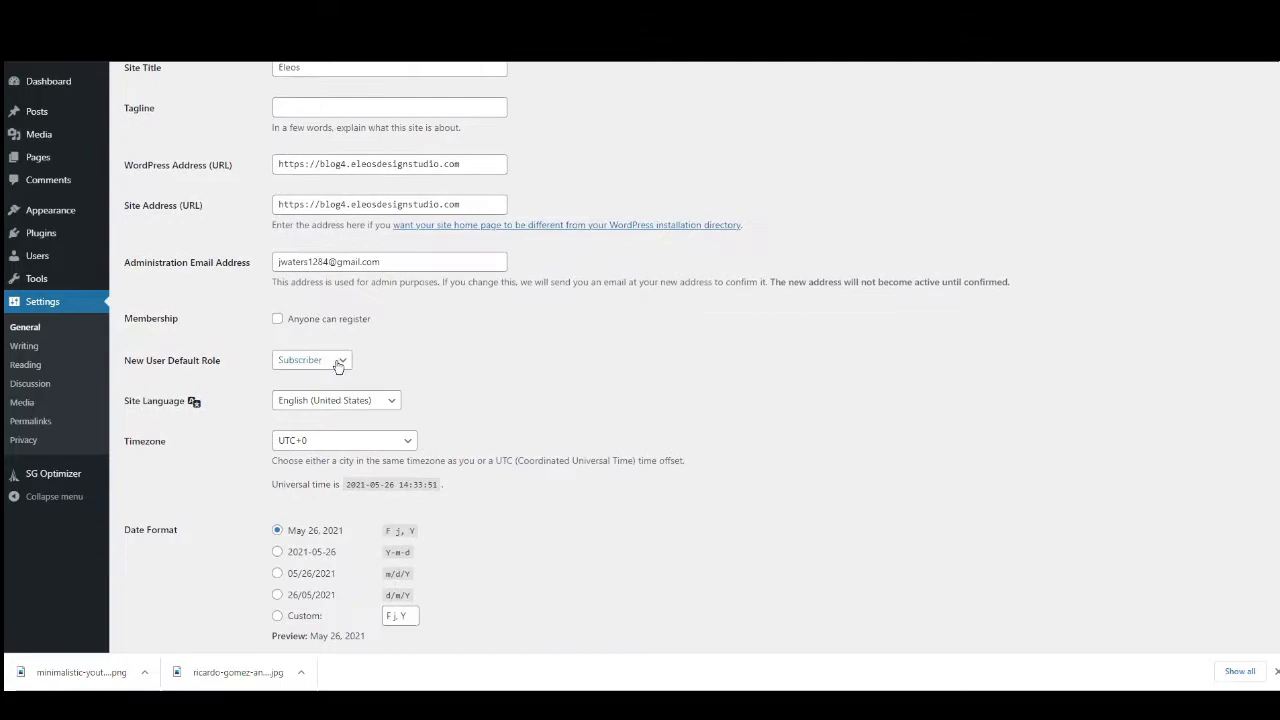
click(278, 322)
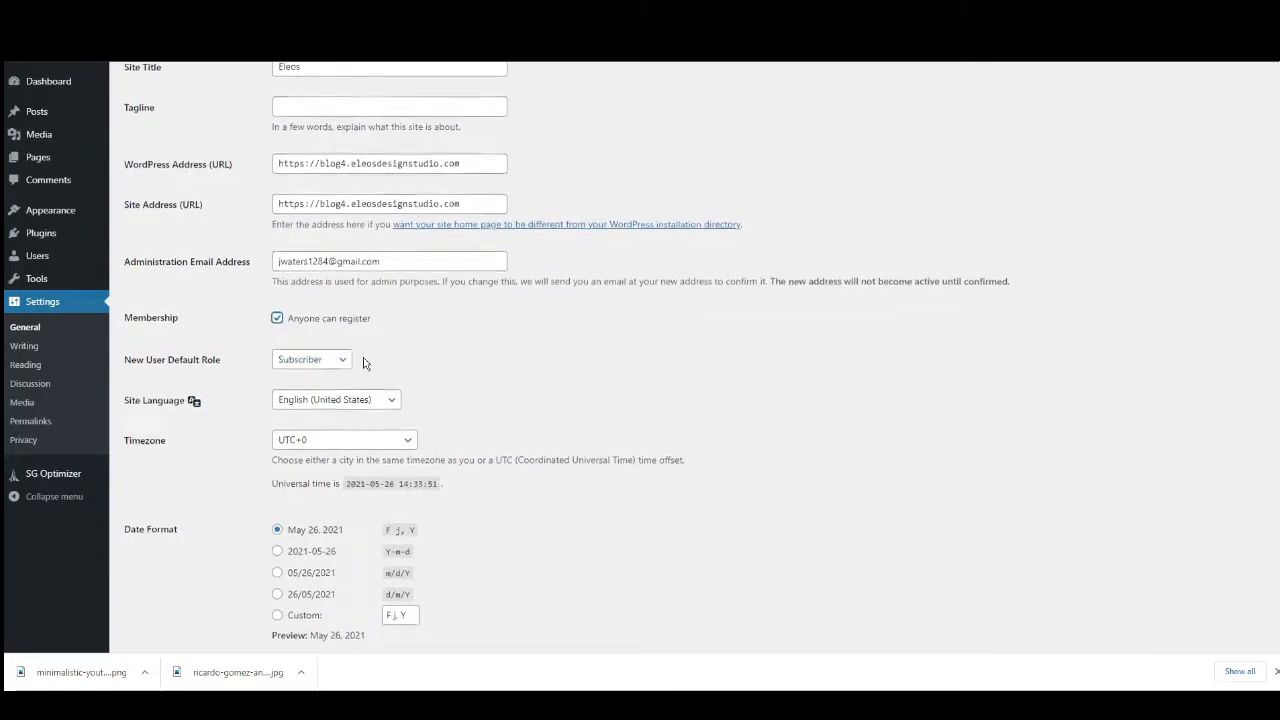
scroll(370, 365, down, 3)
scroll(425, 385, down, 1)
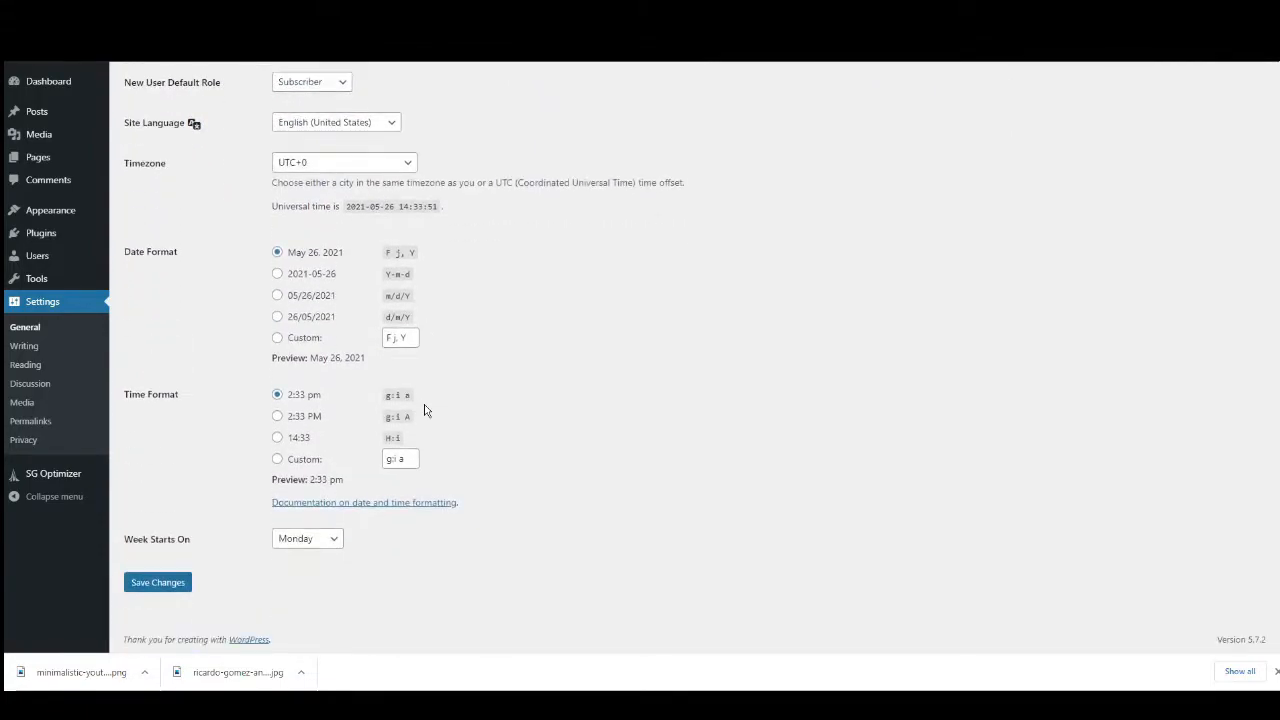
click(163, 584)
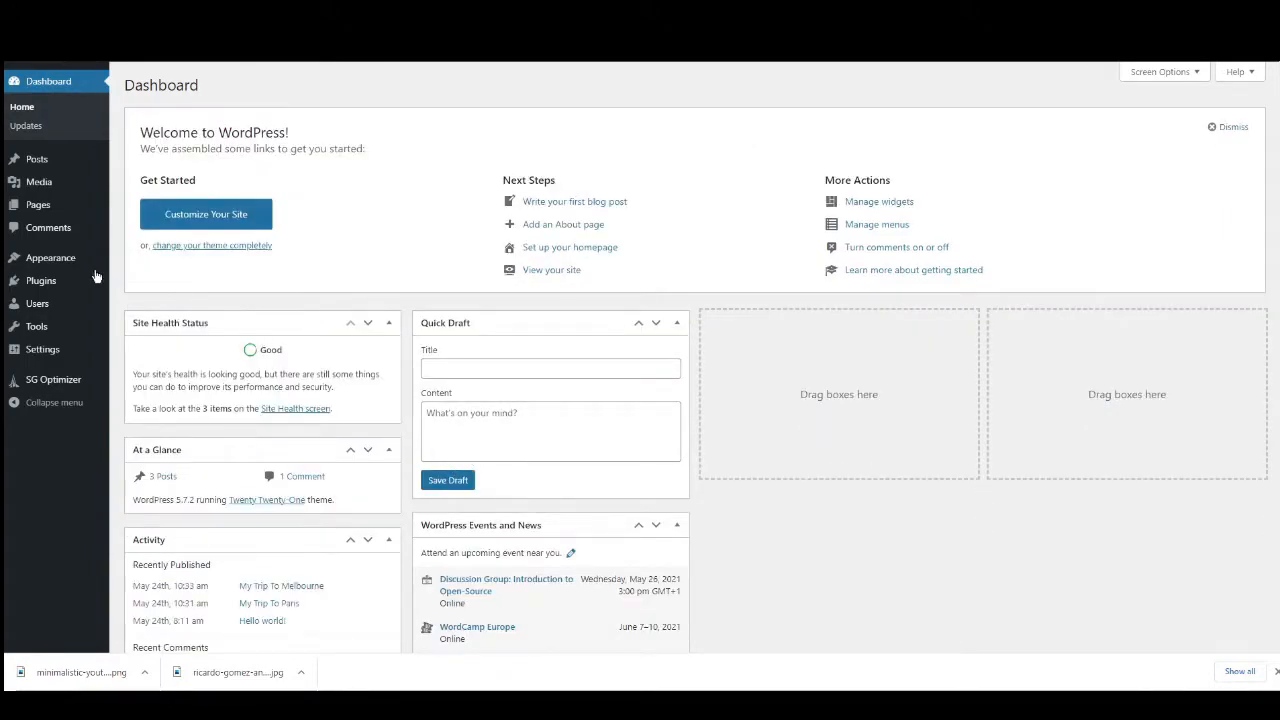
Search the available themes for "hello" and install and activate the Hello Elementor theme.
mouse_move(62, 262)
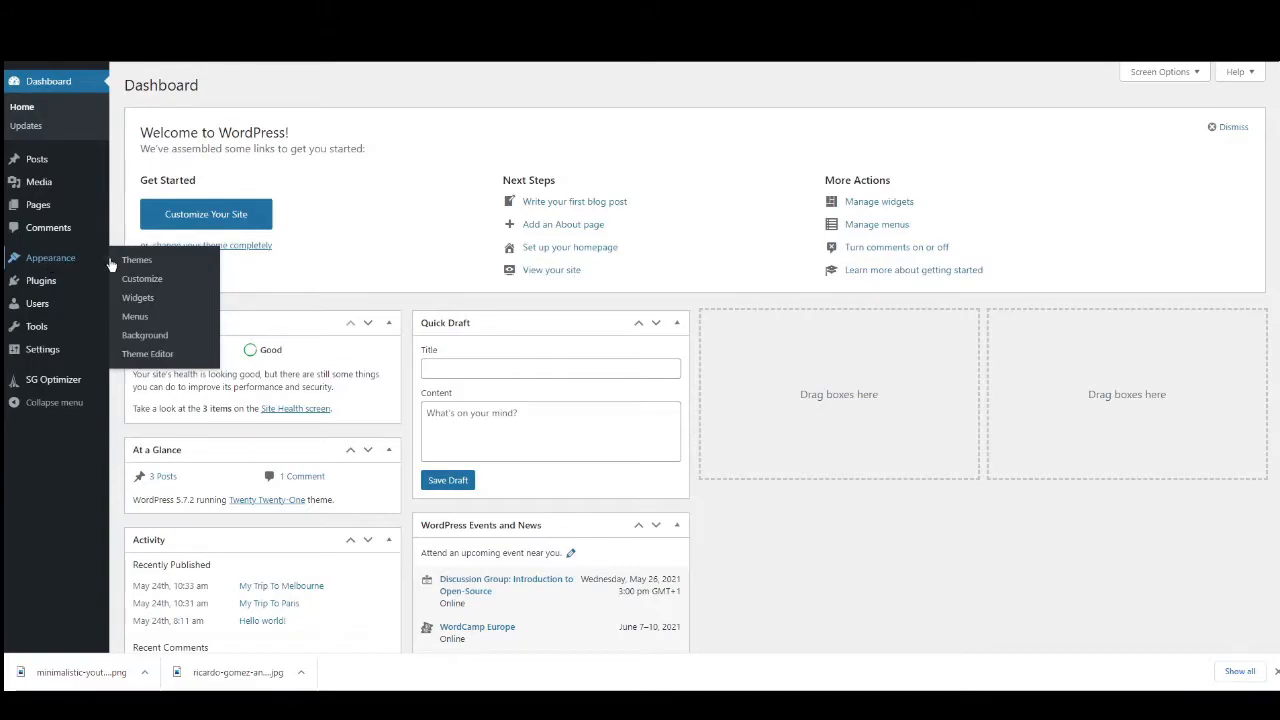
click(248, 86)
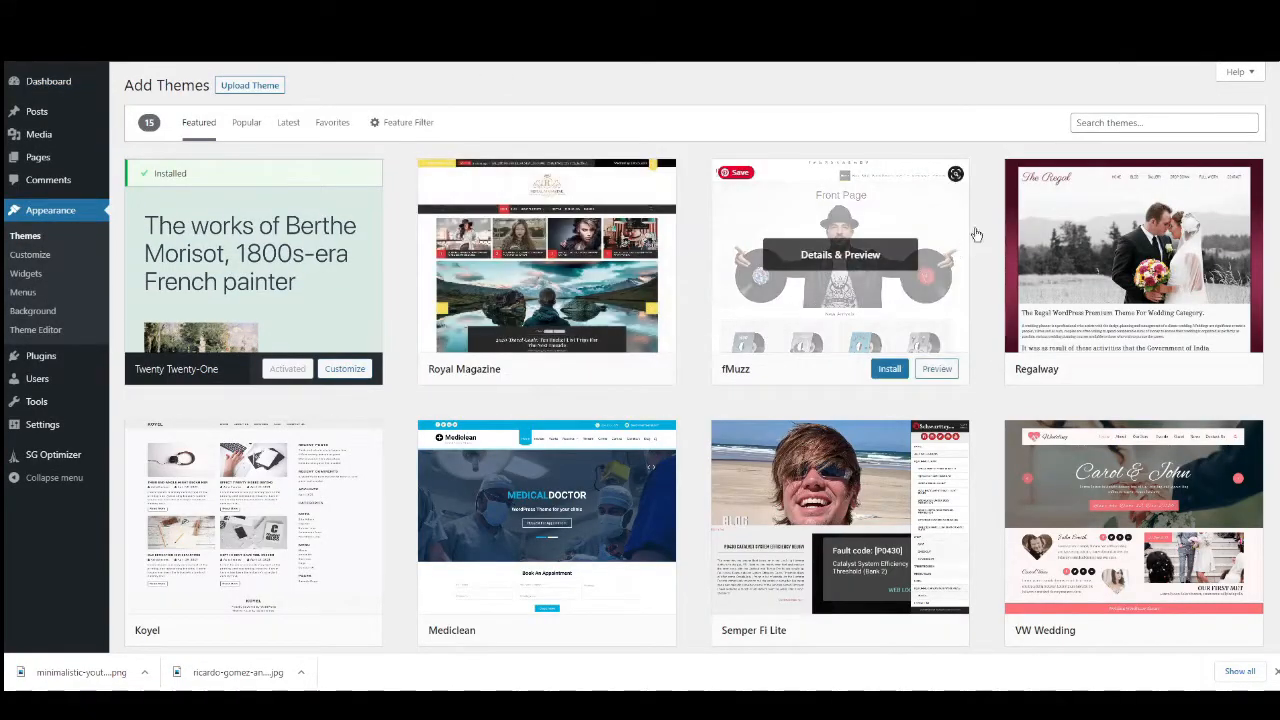
click(1113, 122)
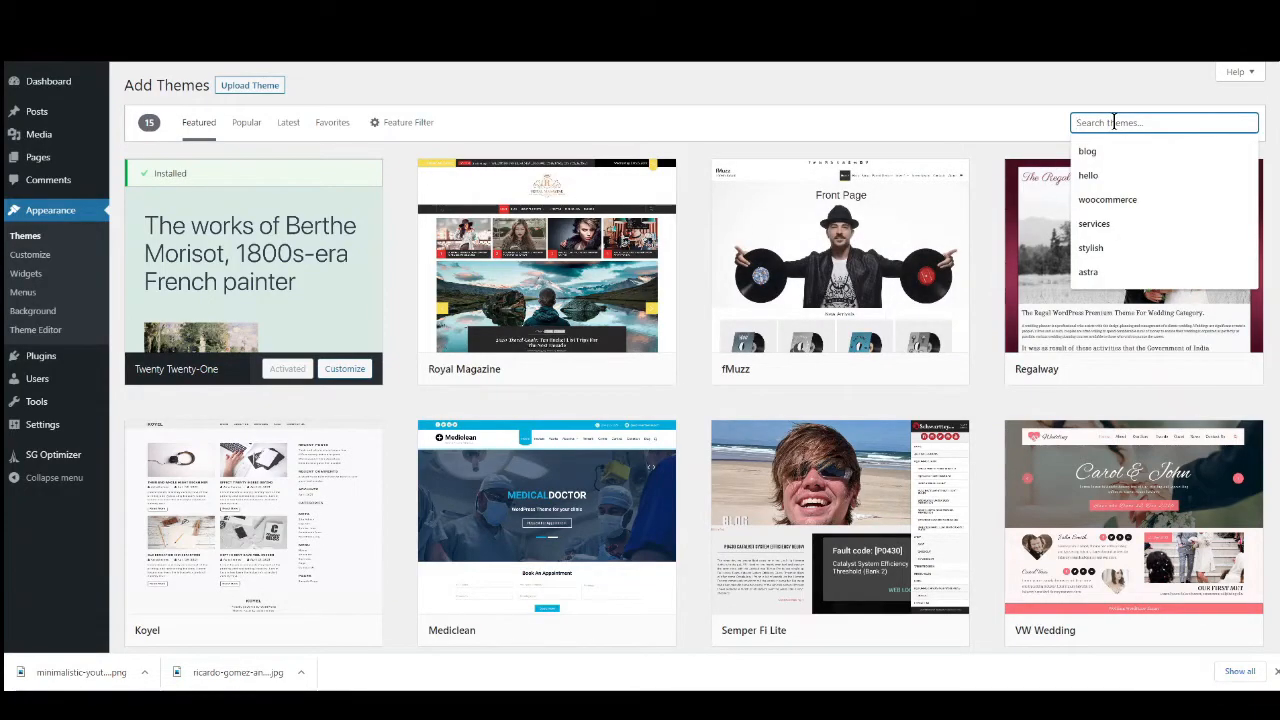
text(hello)
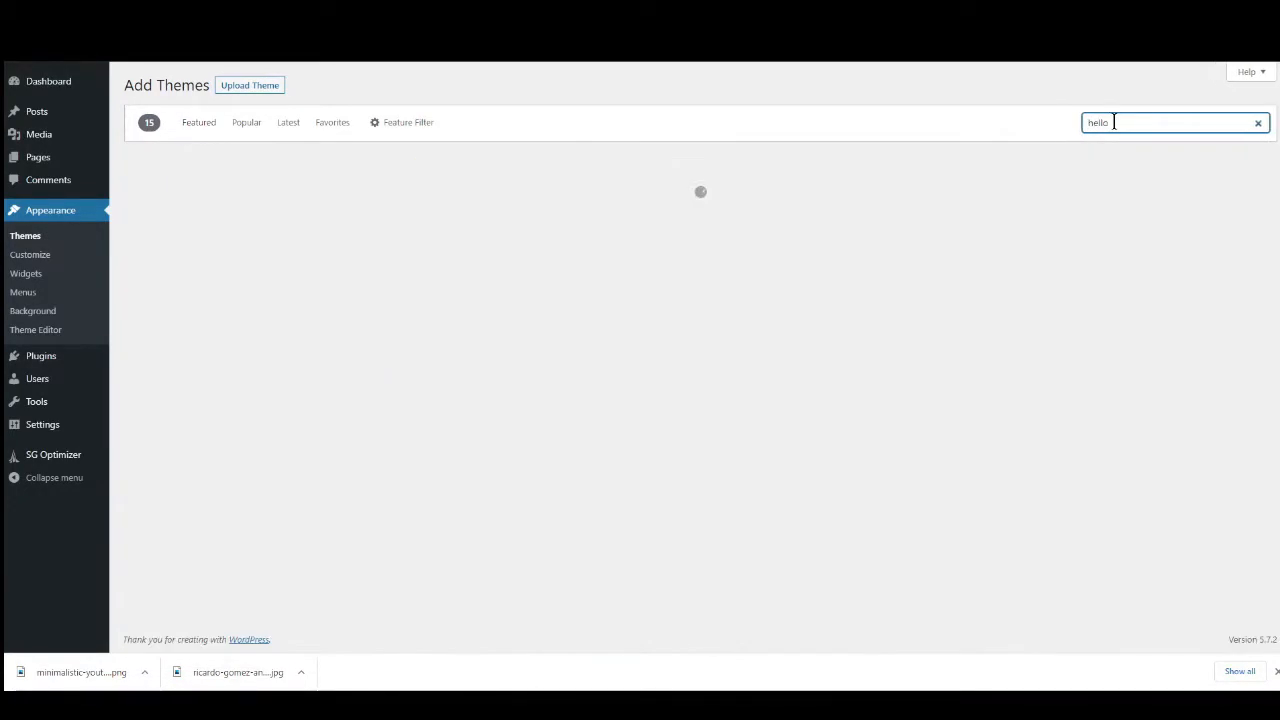
mouse_move(509, 294)
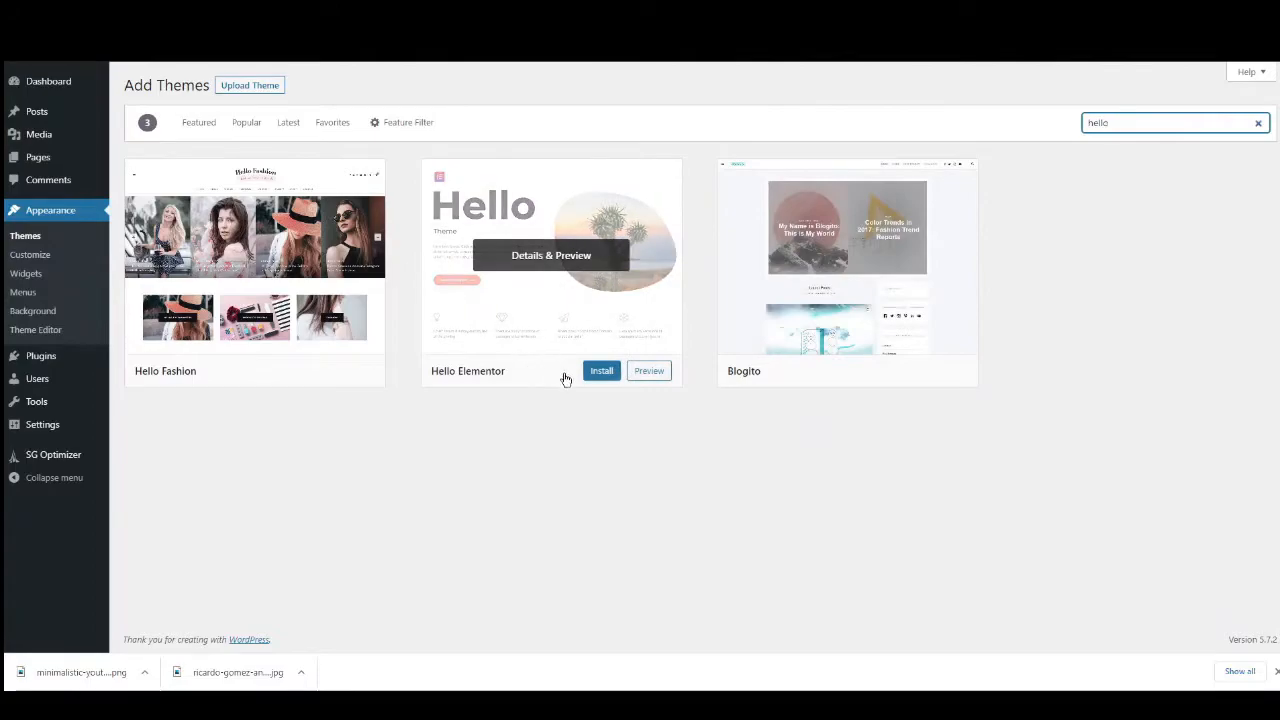
click(604, 375)
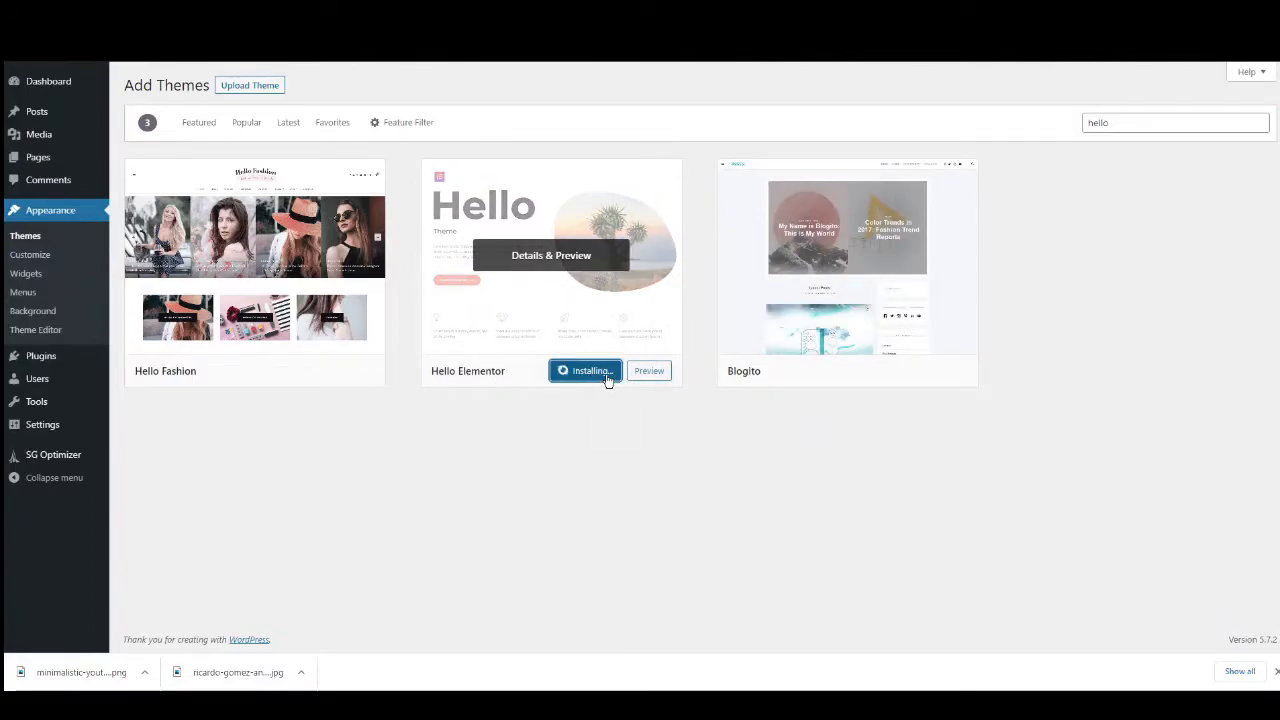
click(579, 375)
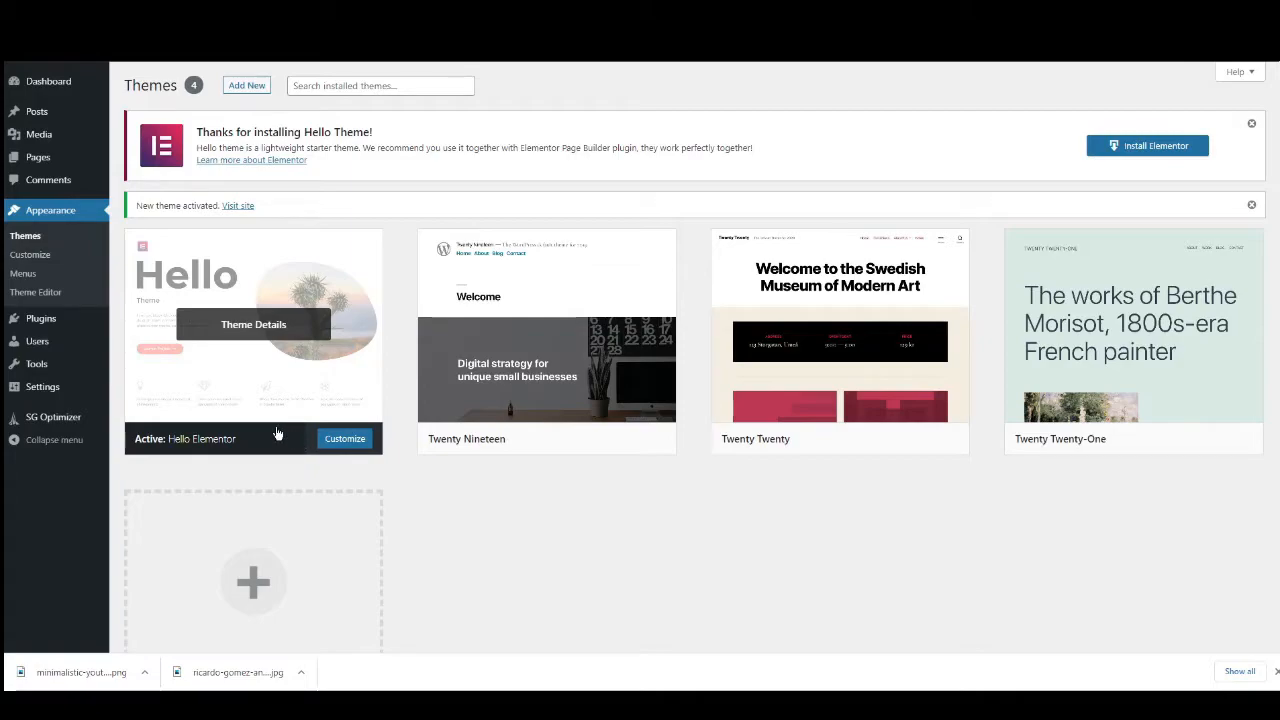
Search the plugin directory for "template kit" and install and activate Template Kit – Import.
mouse_move(43, 325)
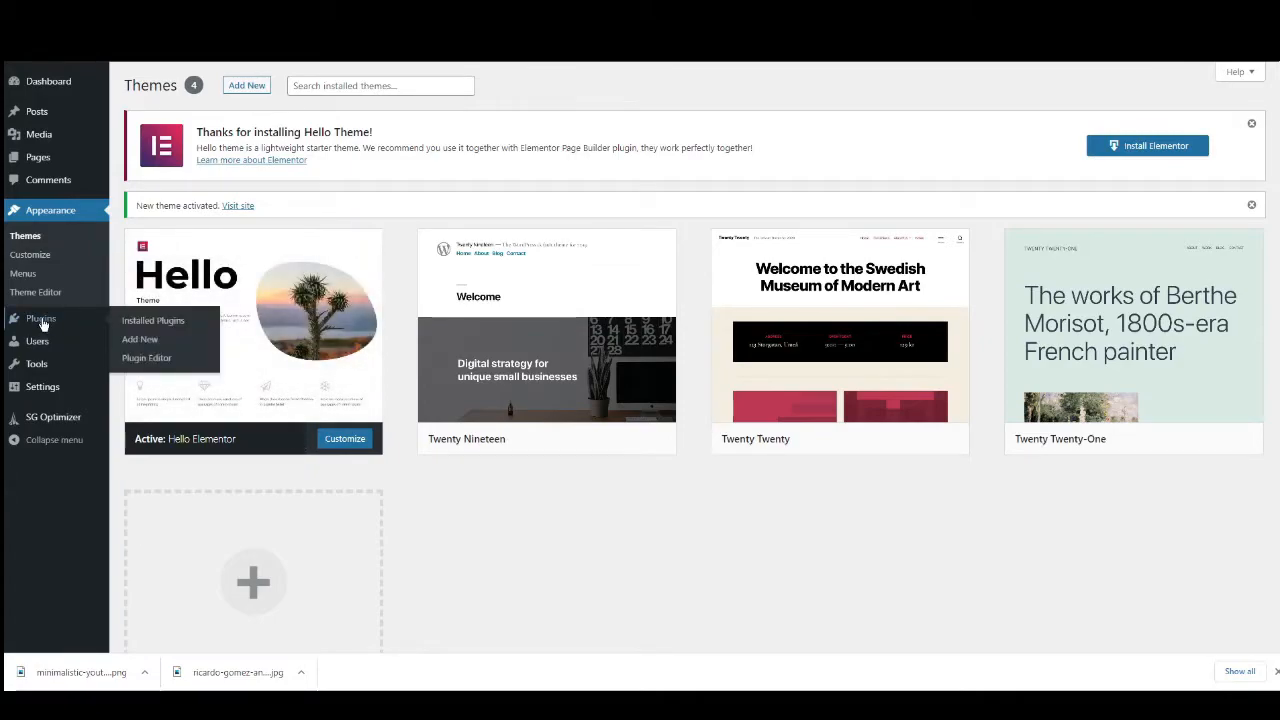
click(139, 339)
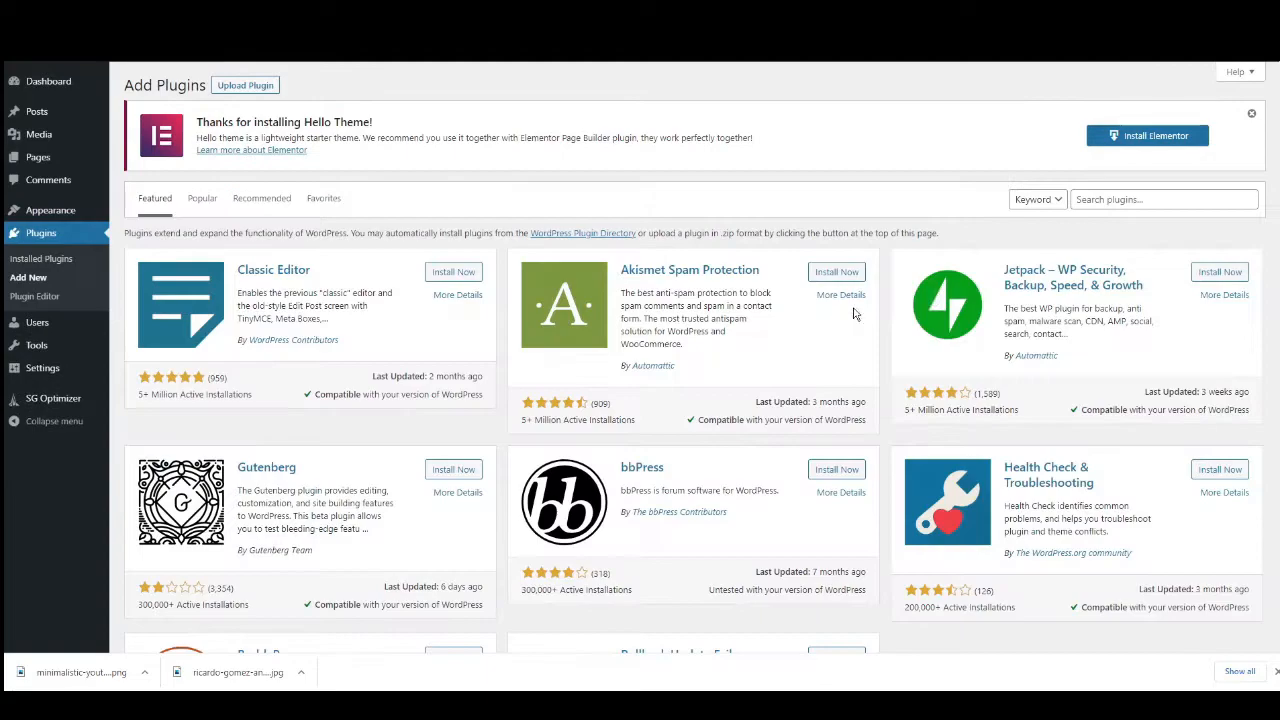
click(1105, 200)
text(template kit)
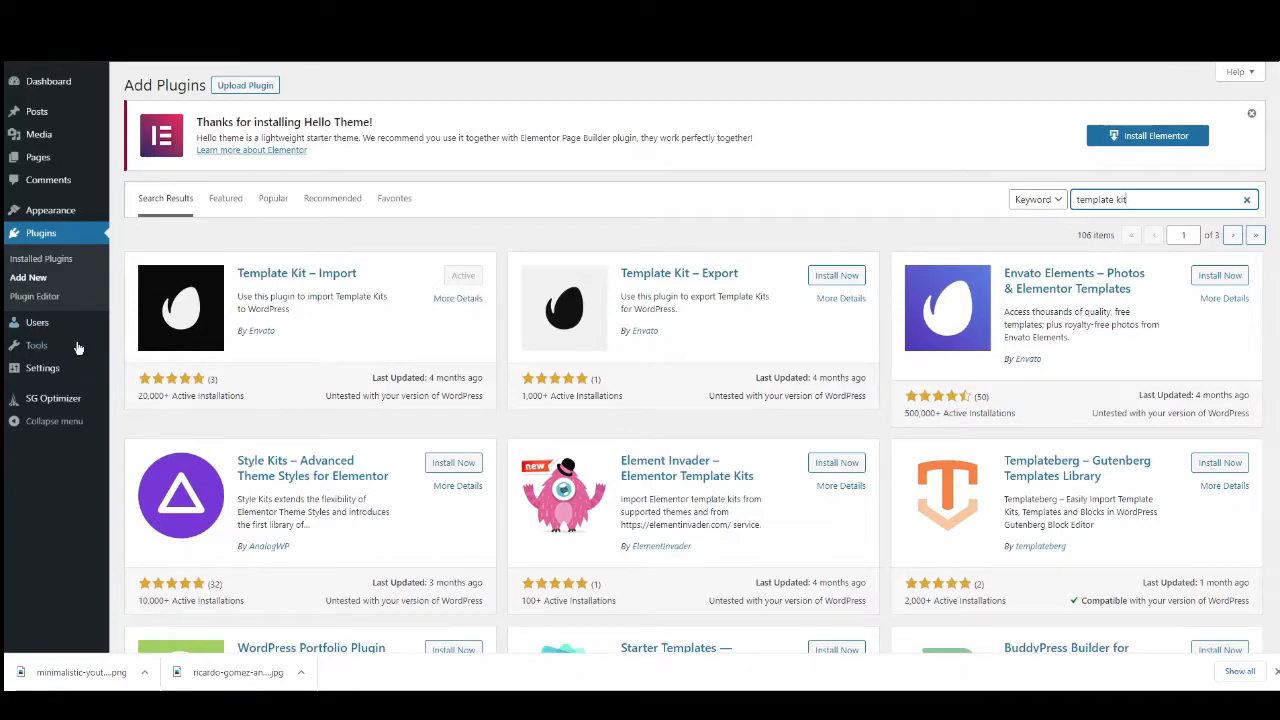
Upload Template Kit.zip from the Documents folder as a new template kit.
mouse_move(37, 366)
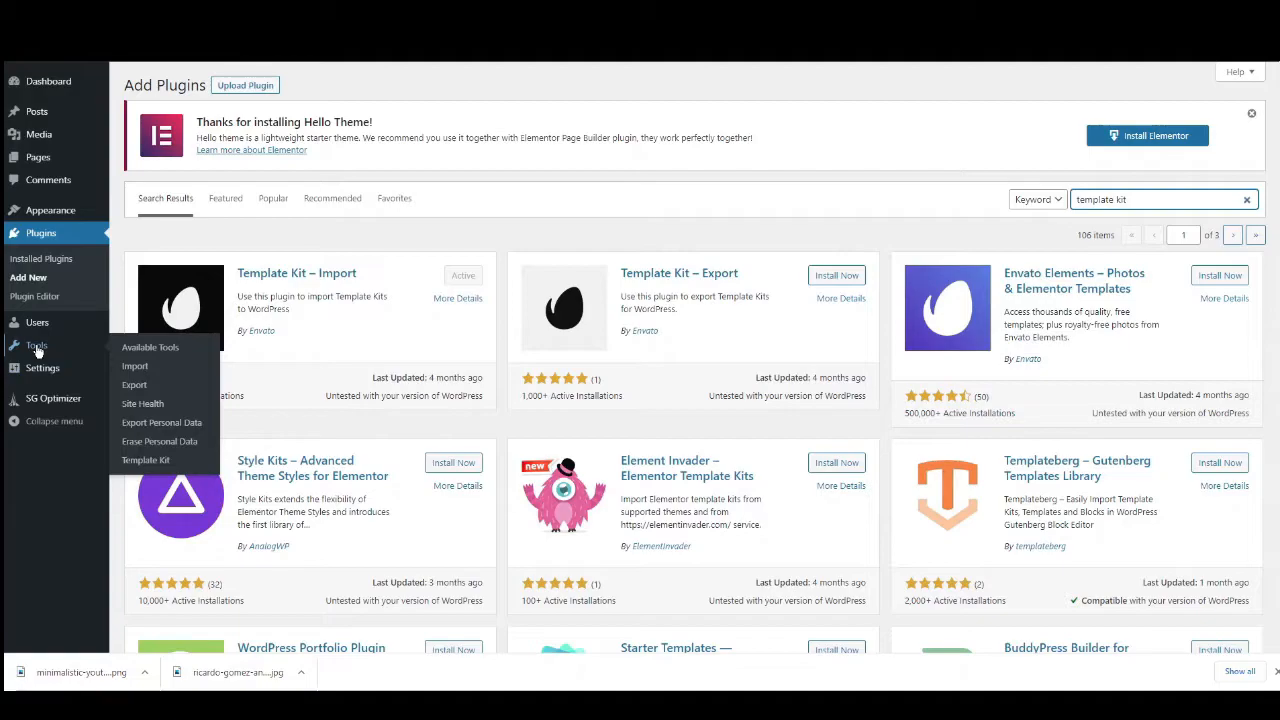
click(150, 462)
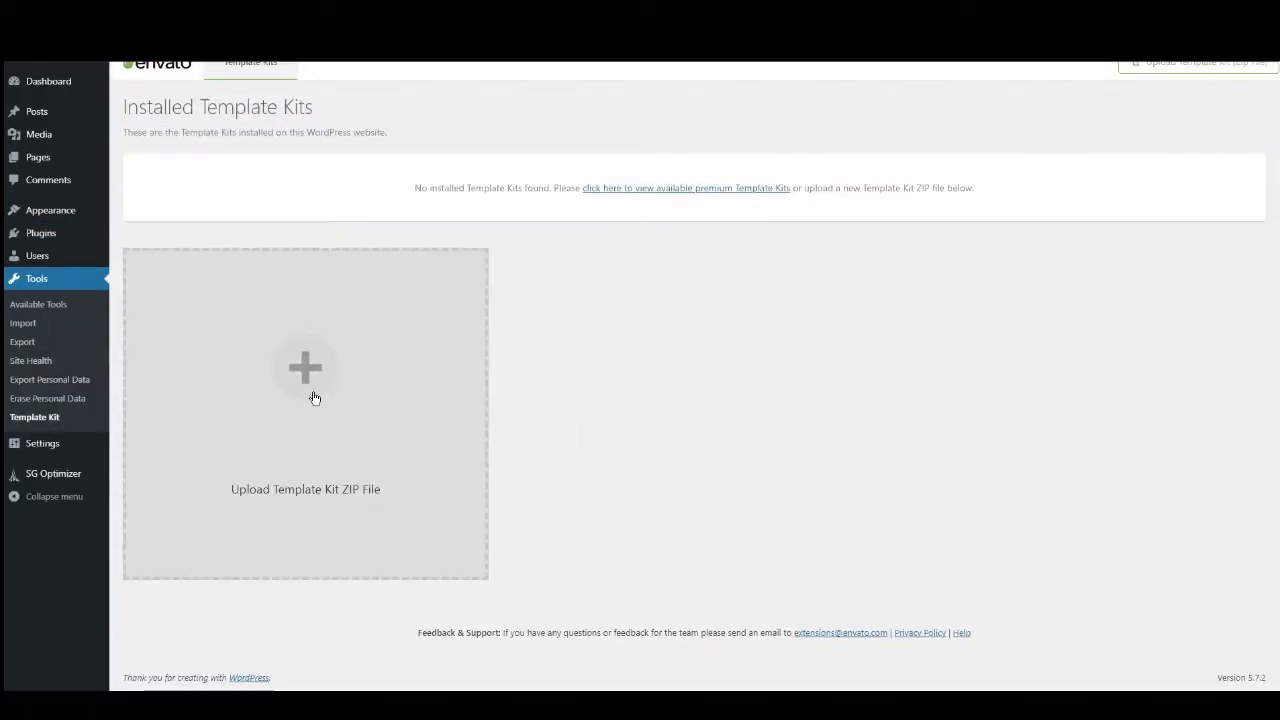
click(311, 392)
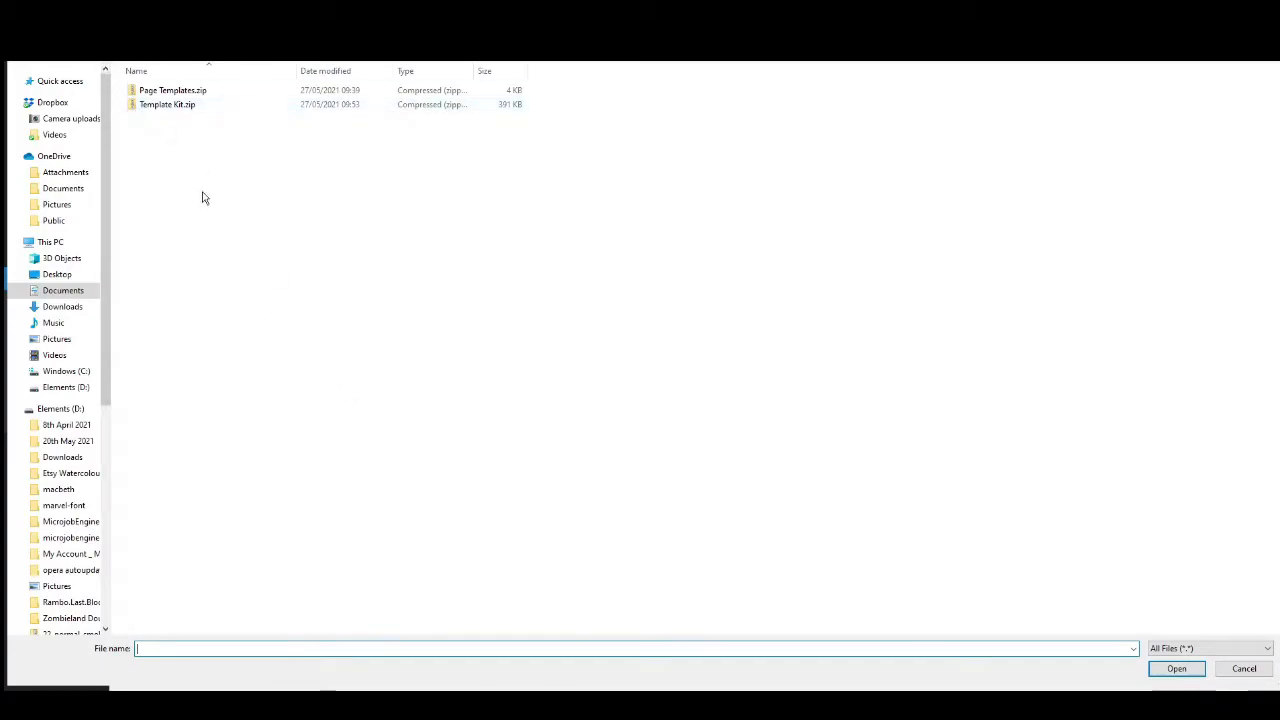
click(152, 108)
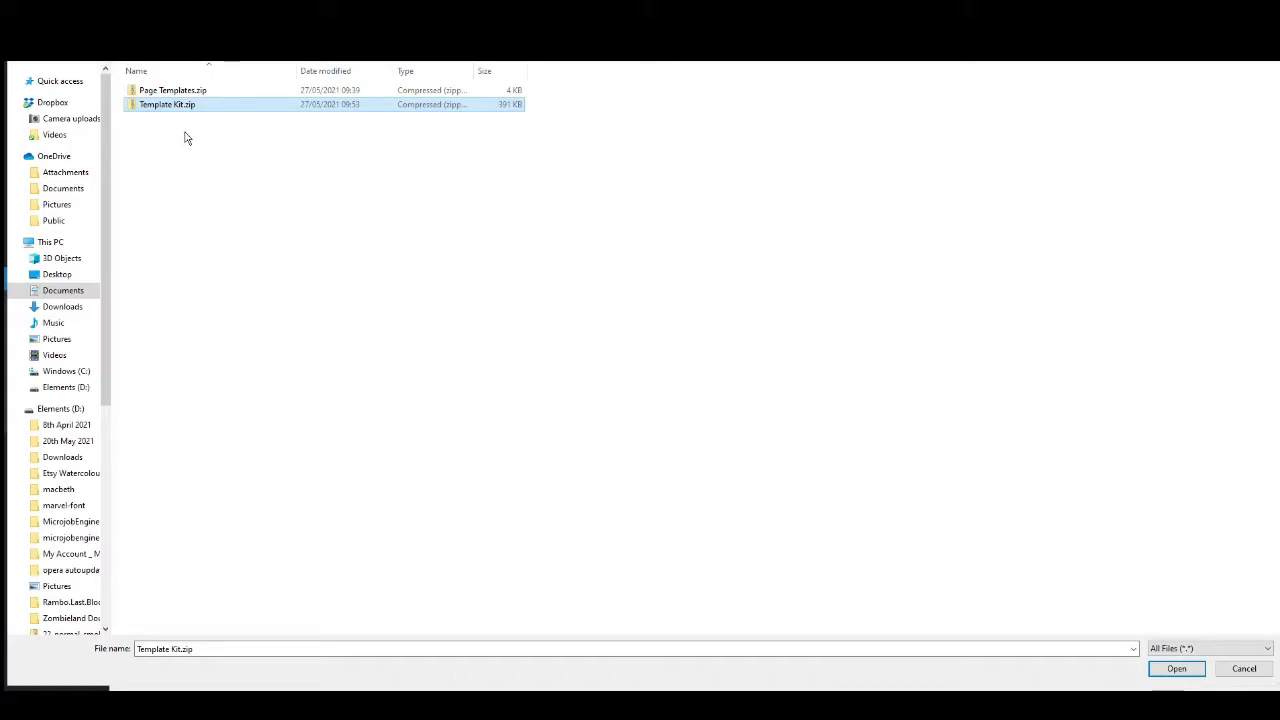
click(1172, 668)
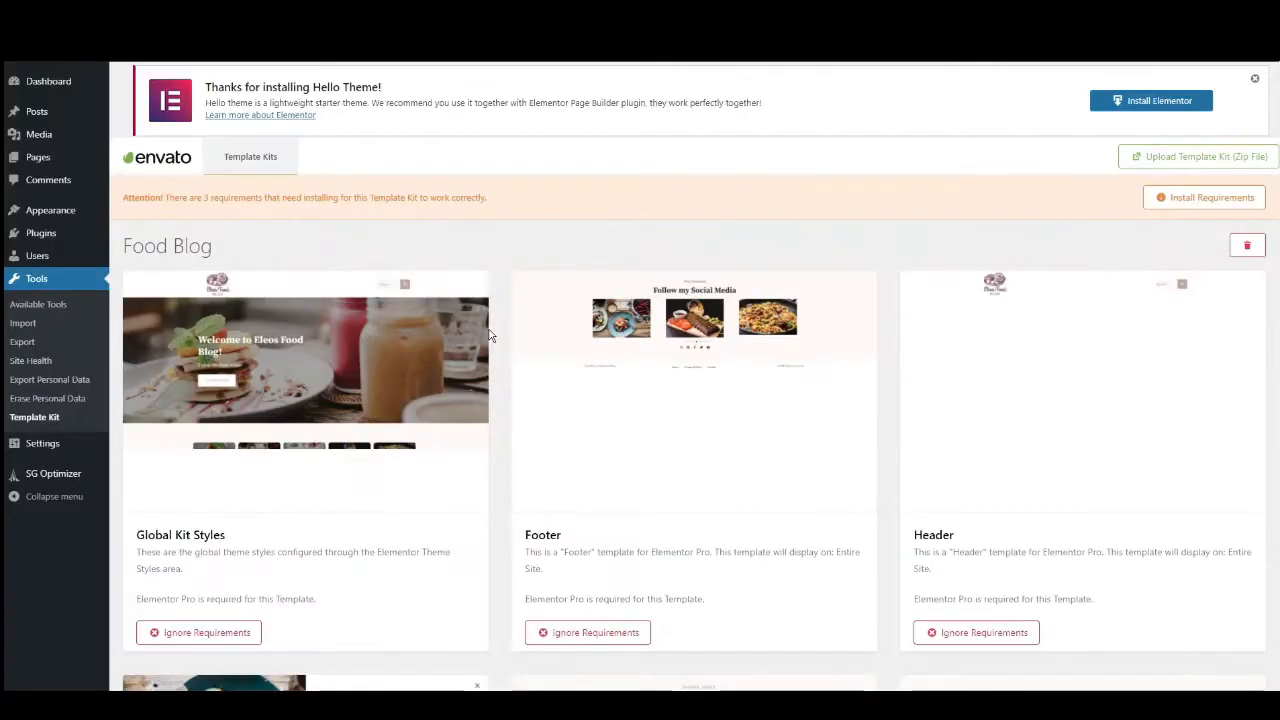
Install the Food Blog kit's missing requirements: DethemeKit for Elementor, Elementor and ElementsKit Lite.
scroll(540, 390, down, 3)
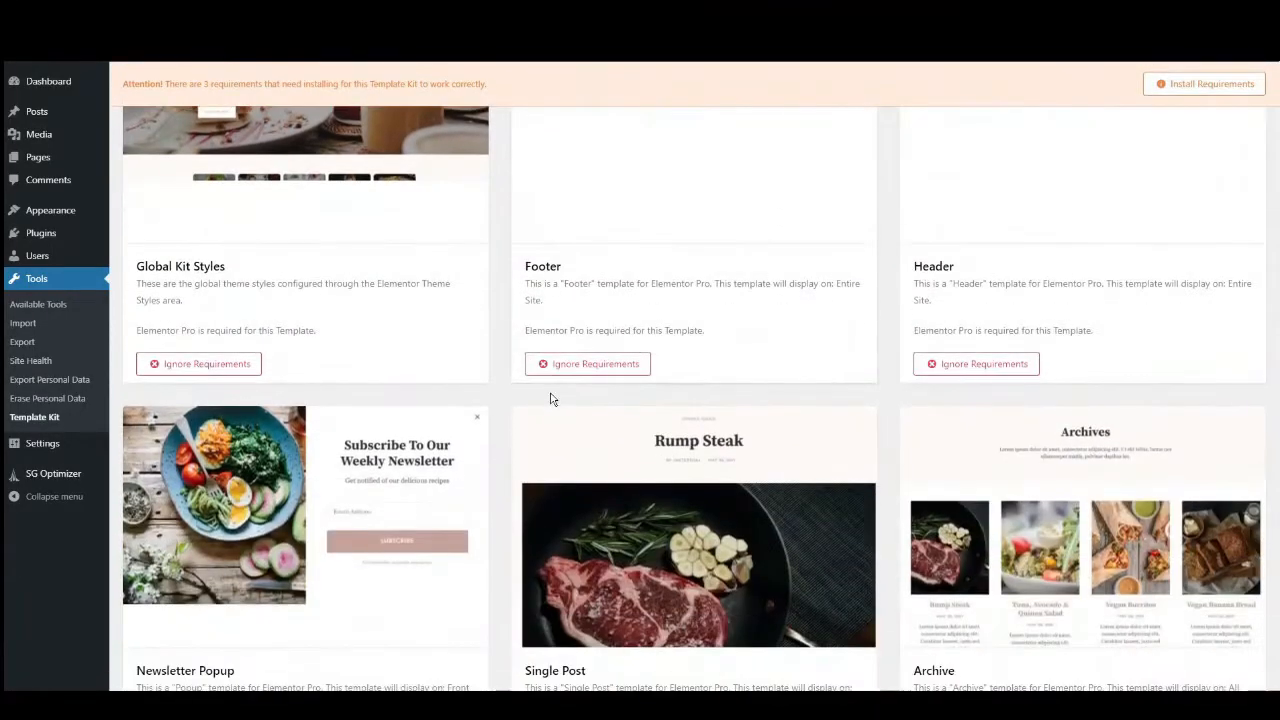
scroll(569, 403, down, 2)
scroll(571, 394, up, 5)
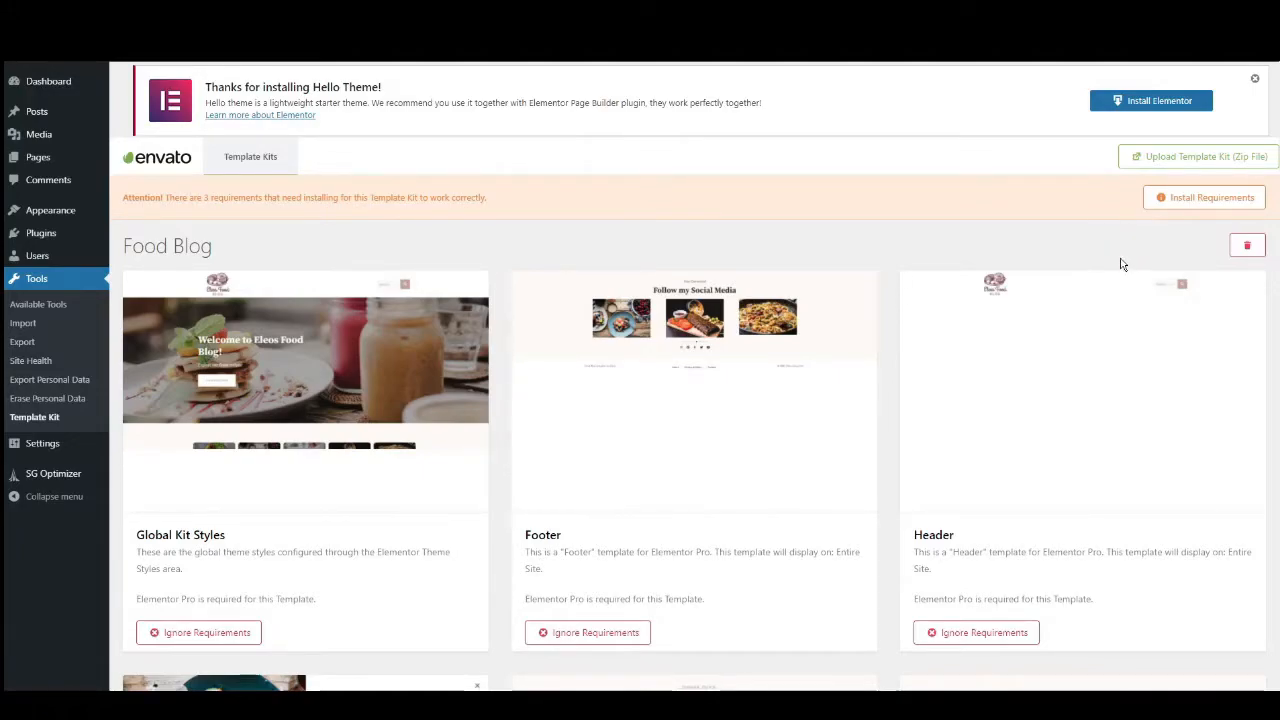
click(1194, 199)
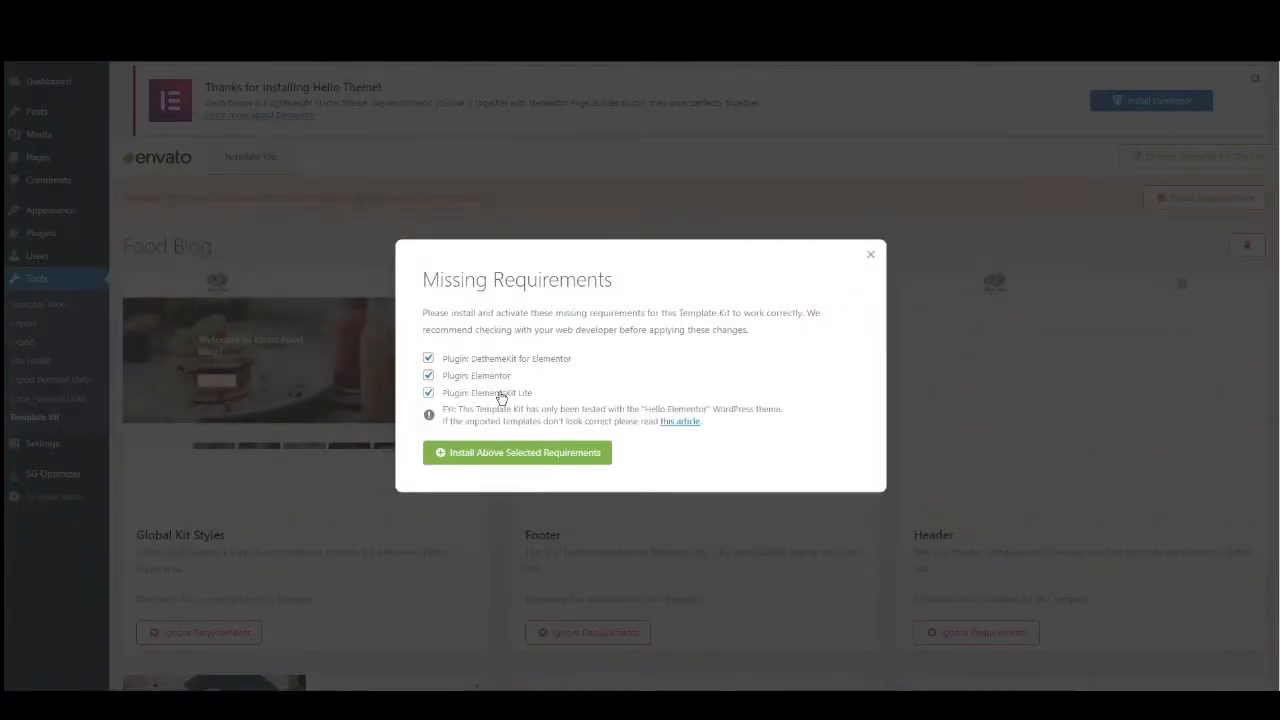
click(509, 456)
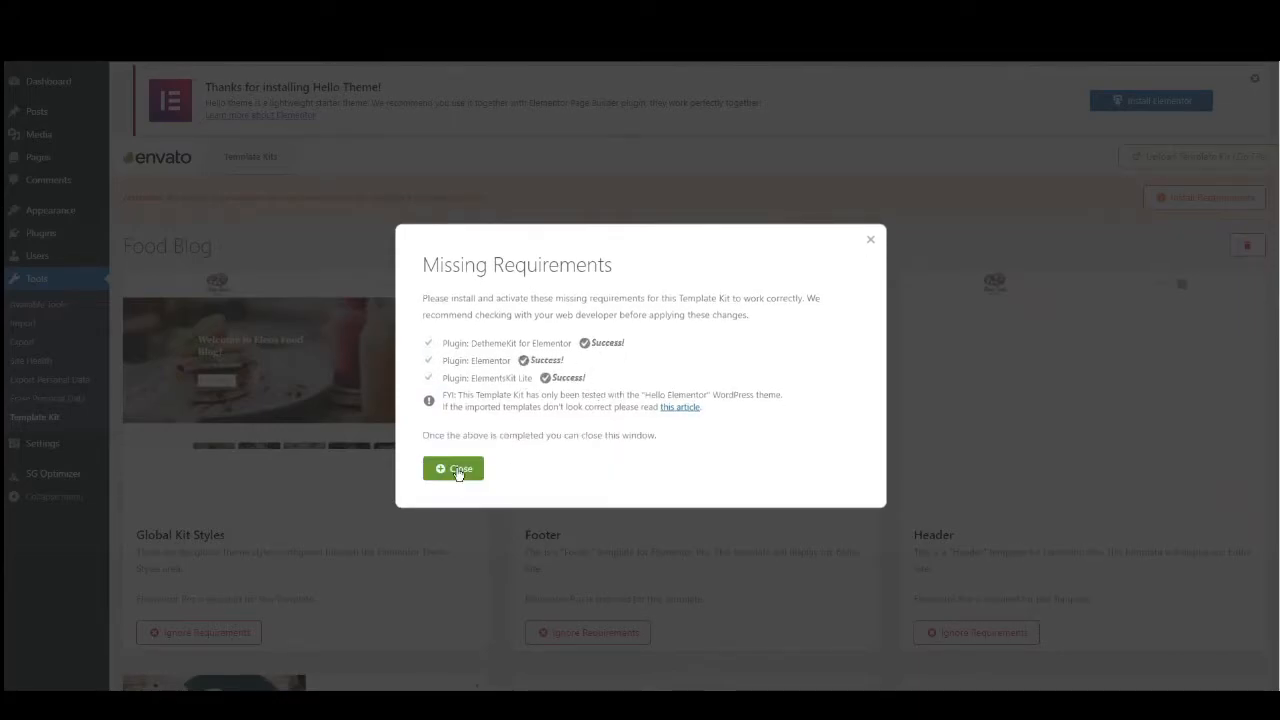
click(458, 470)
scroll(329, 409, down, 2)
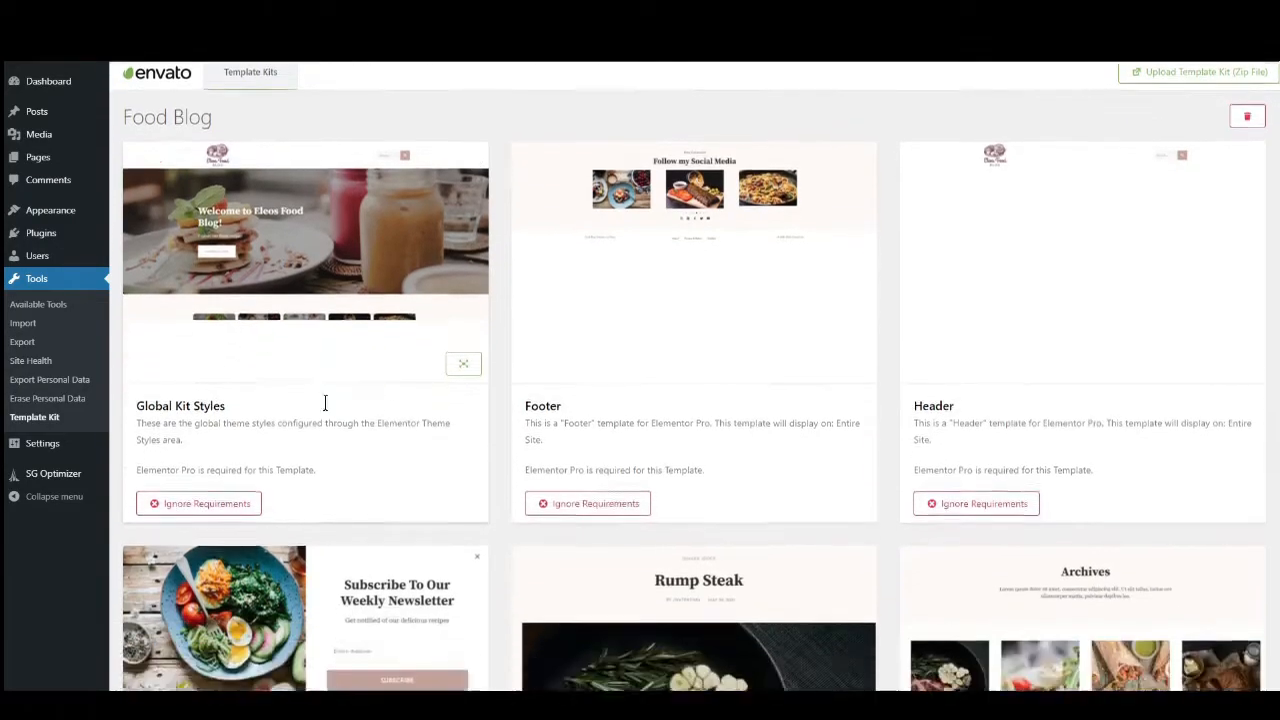
Upload elementor-pro-3.2.2 (1).zip as a new plugin, then install and activate Elementor Pro.
scroll(544, 413, down, 1)
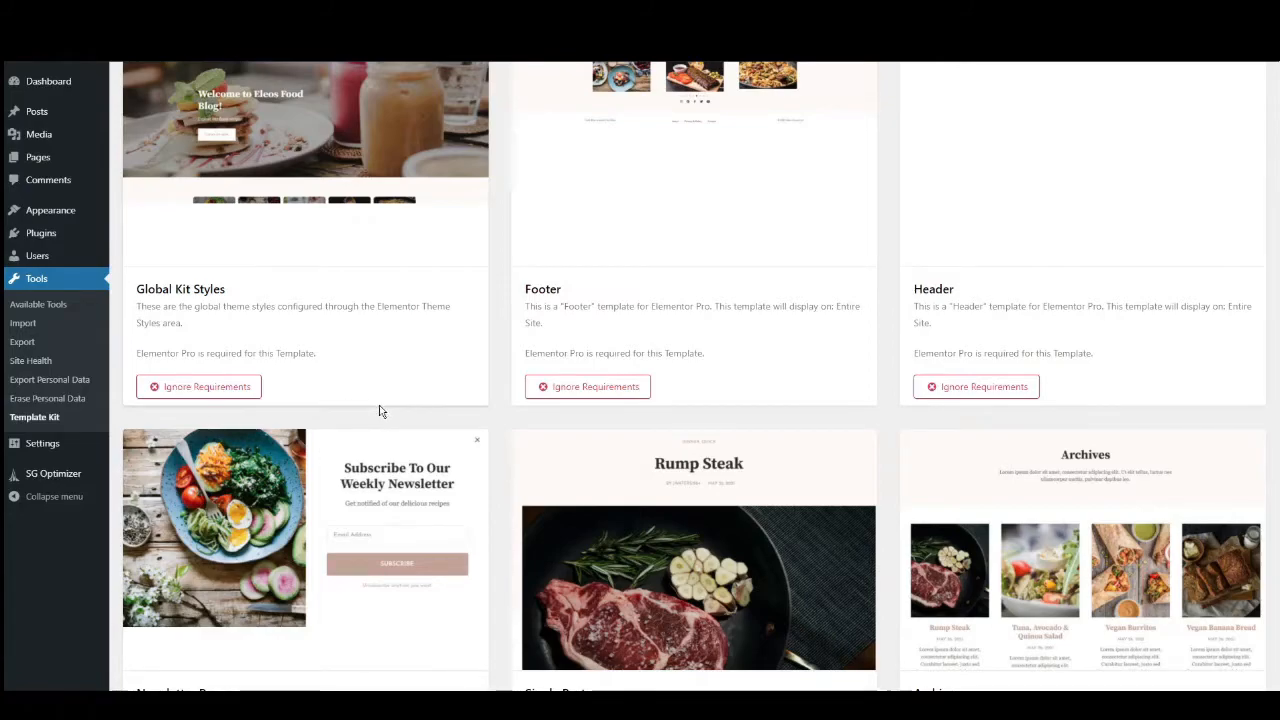
scroll(393, 412, up, 1)
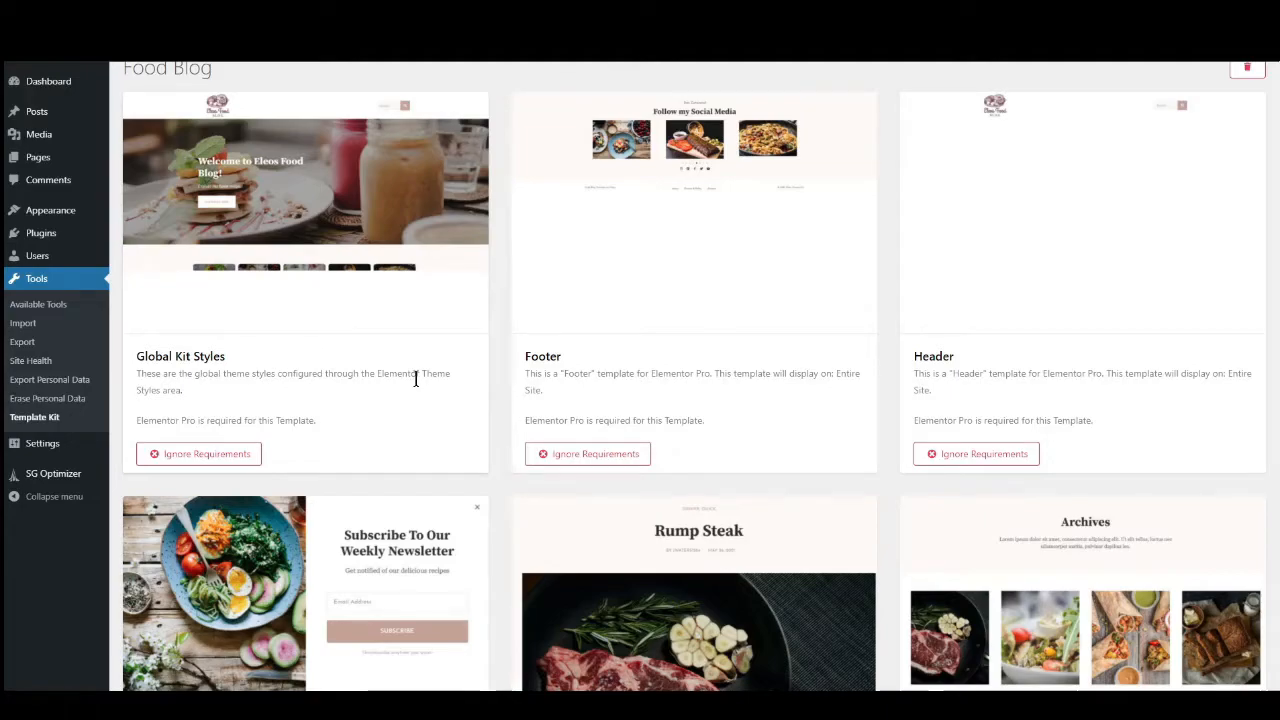
scroll(416, 378, up, 2)
mouse_move(44, 240)
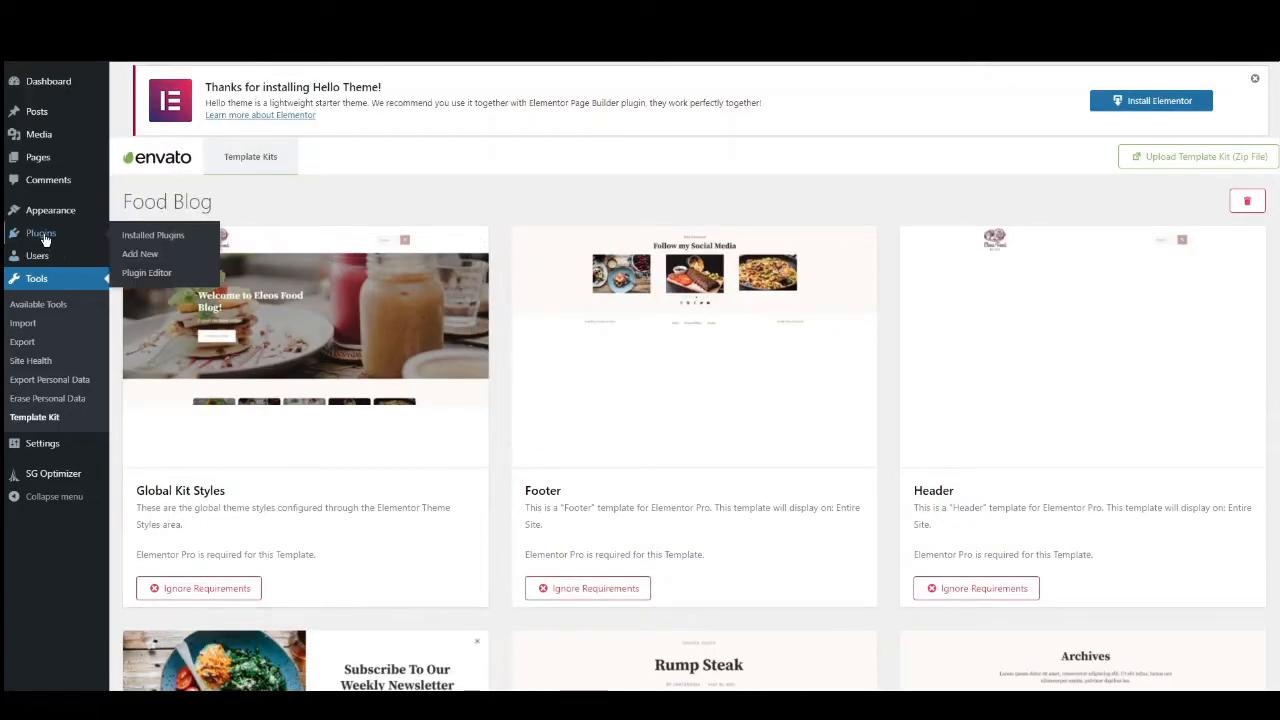
click(138, 256)
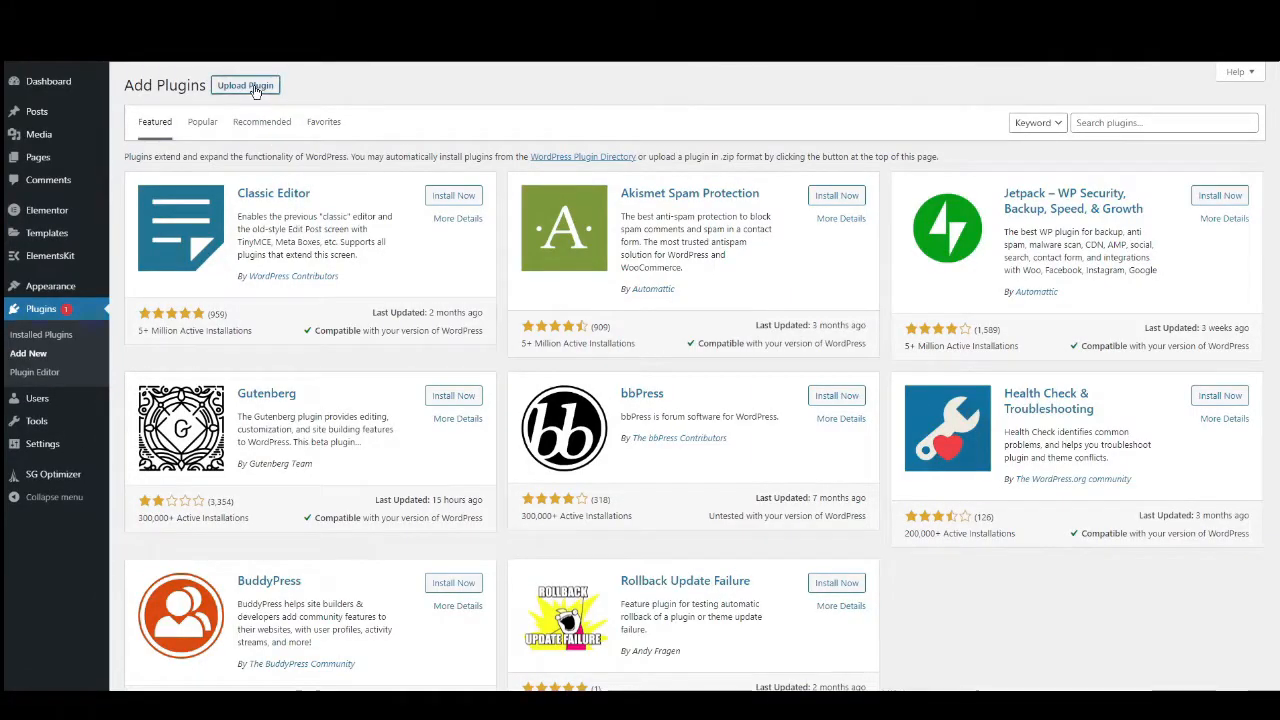
click(255, 87)
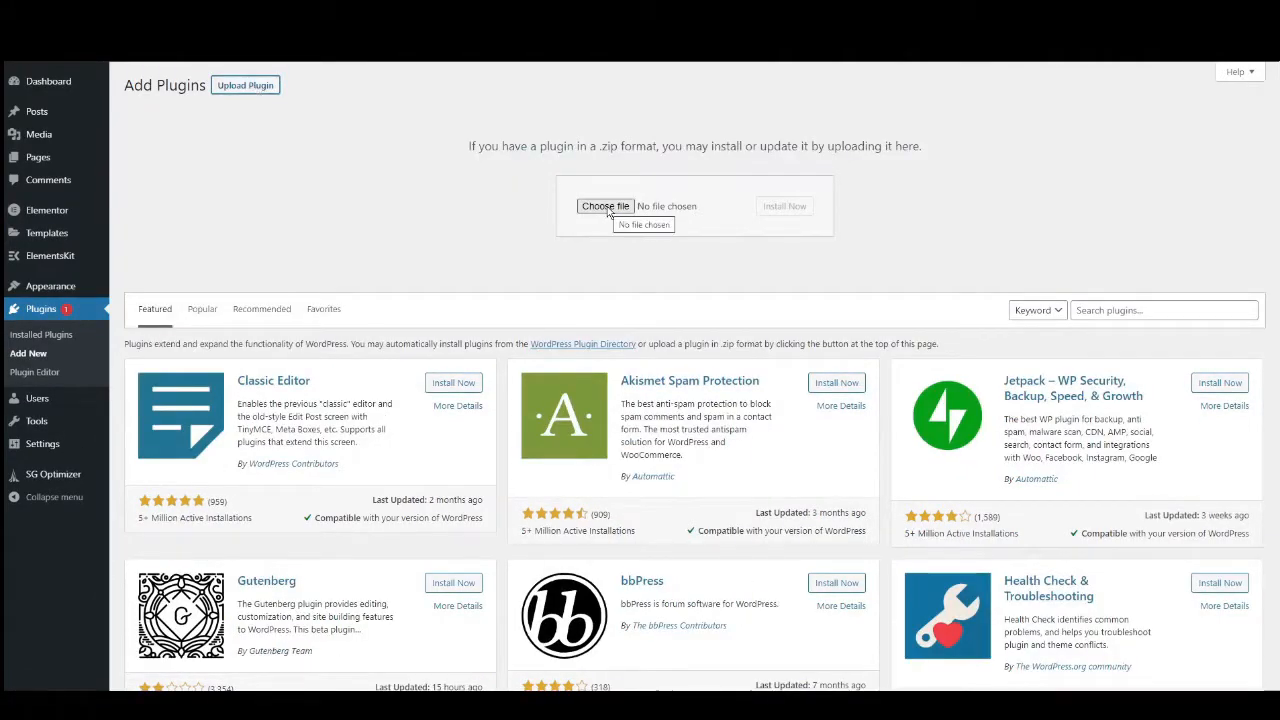
click(606, 207)
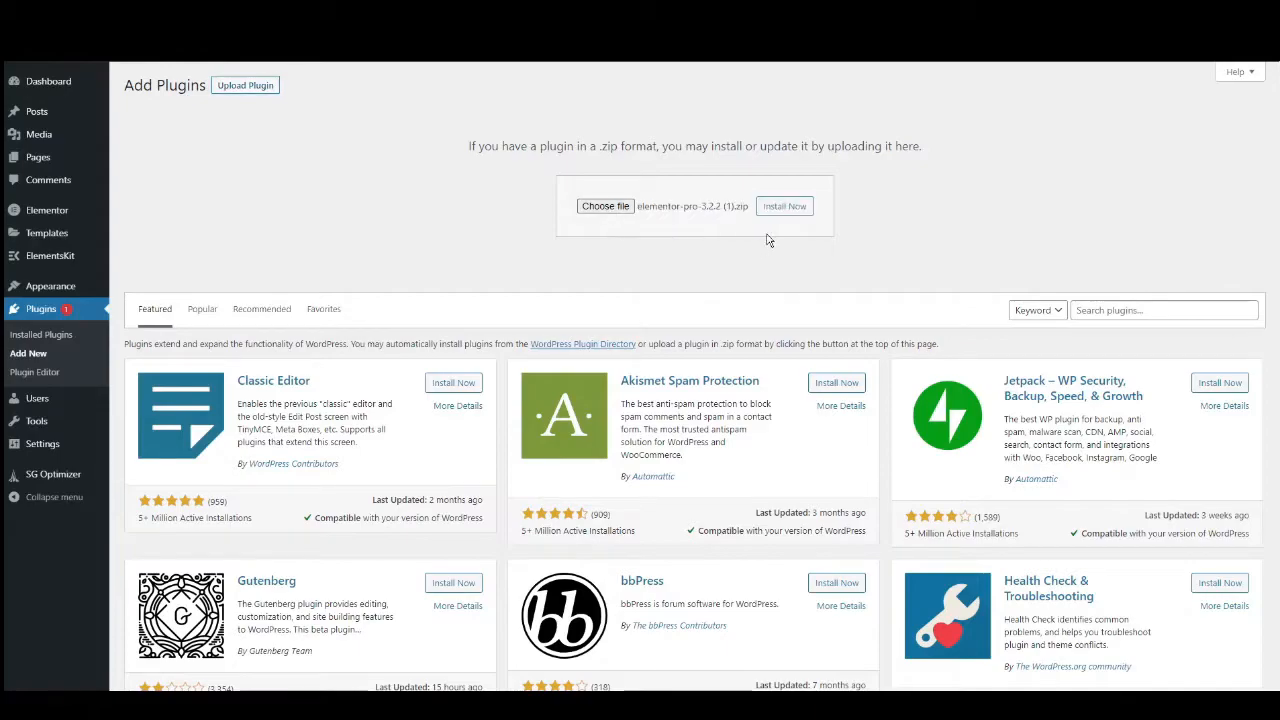
click(789, 210)
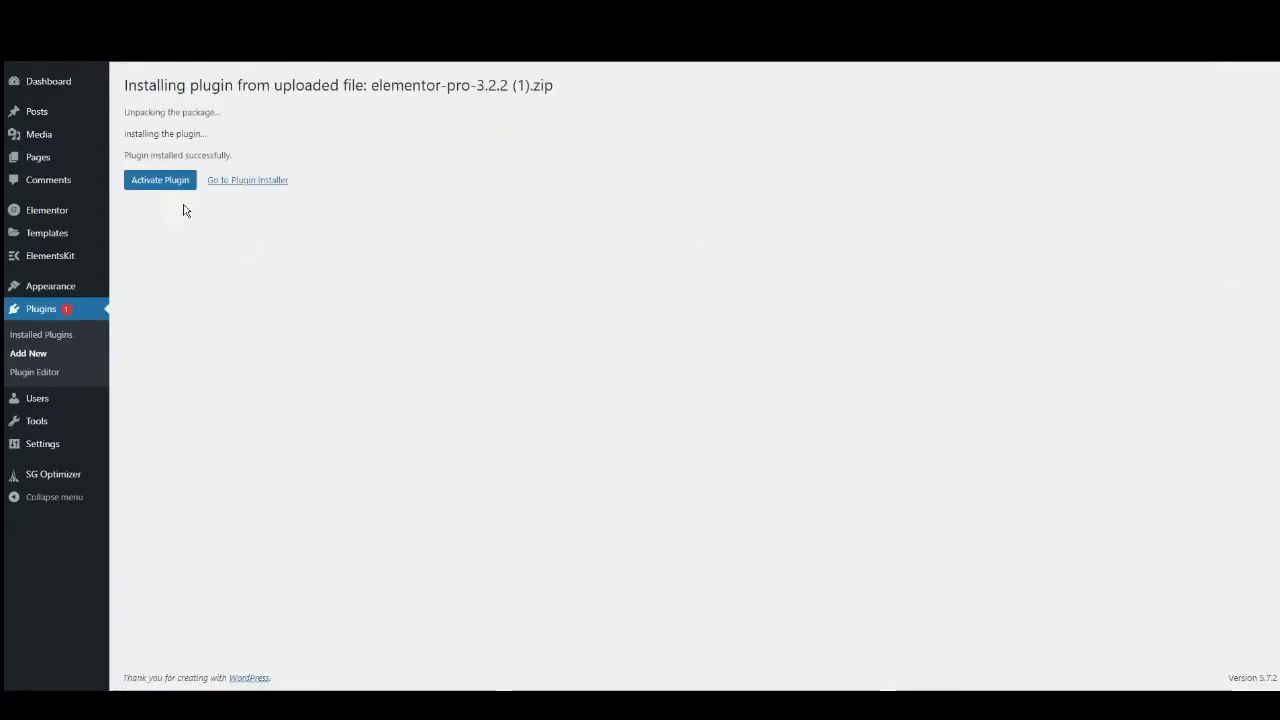
click(160, 182)
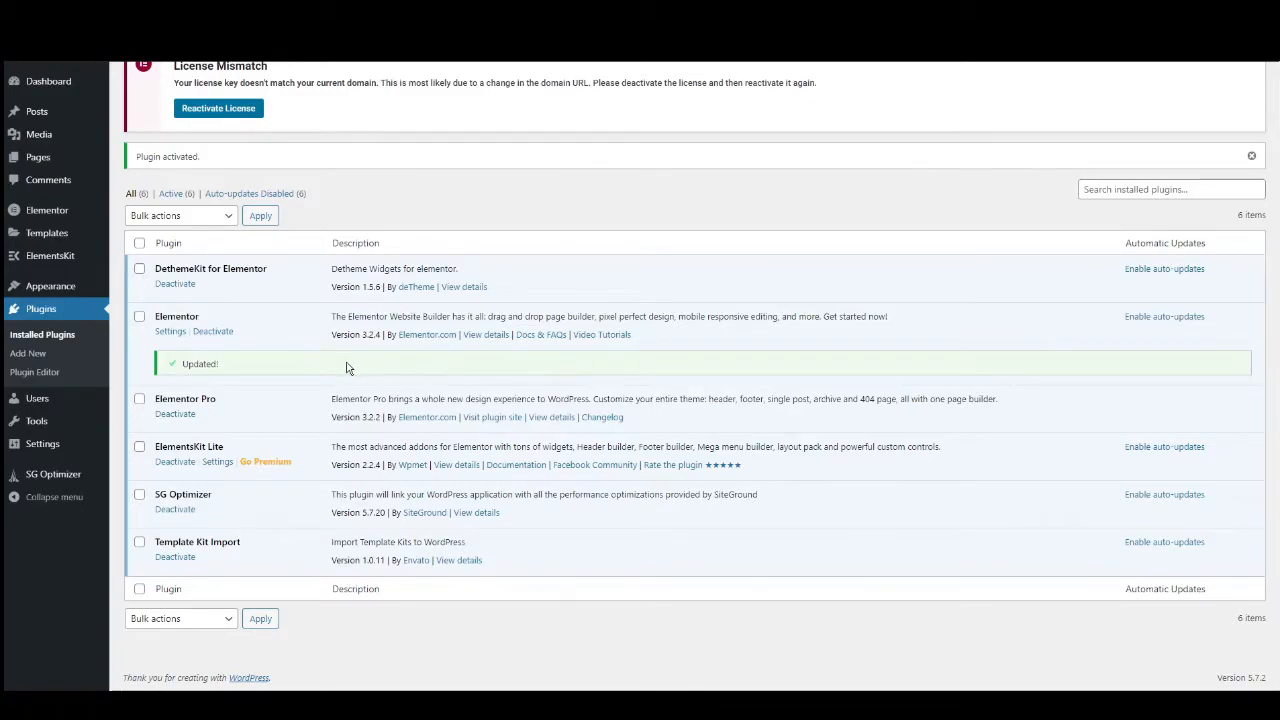
Reactivate the Elementor Pro license for this site, opting out of sharing non-sensitive plugin data.
scroll(338, 364, up, 1)
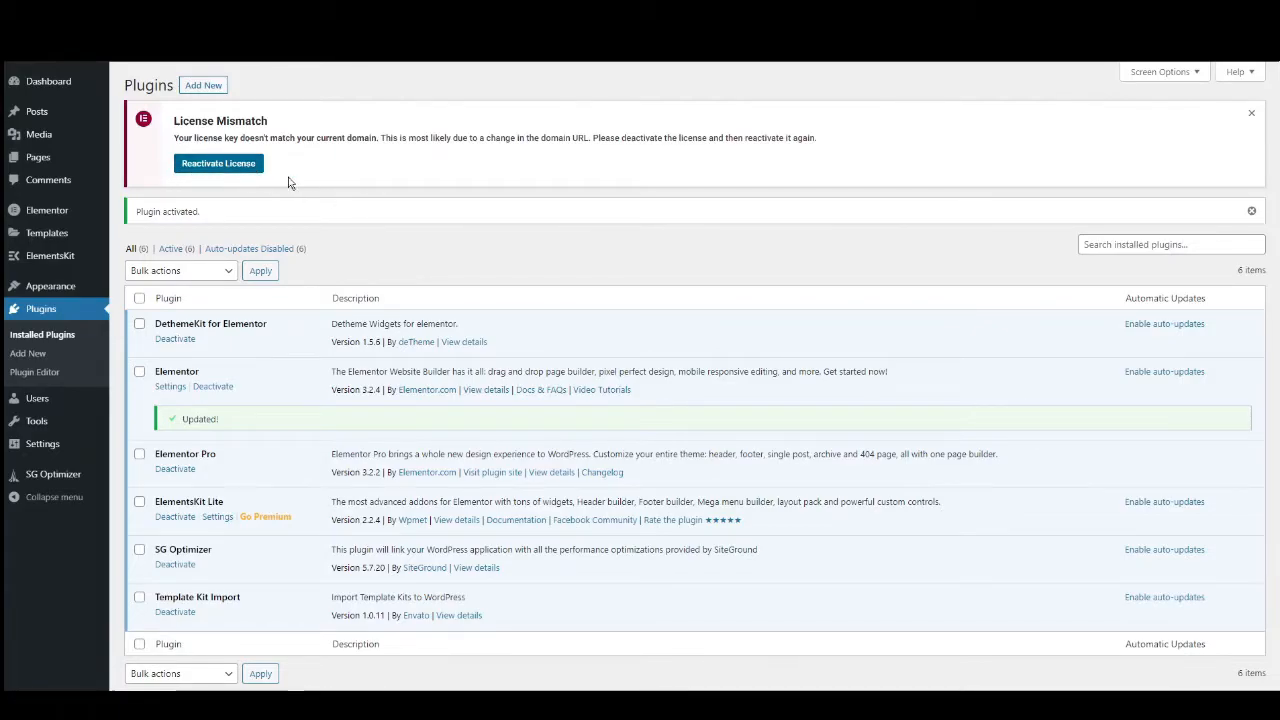
click(219, 164)
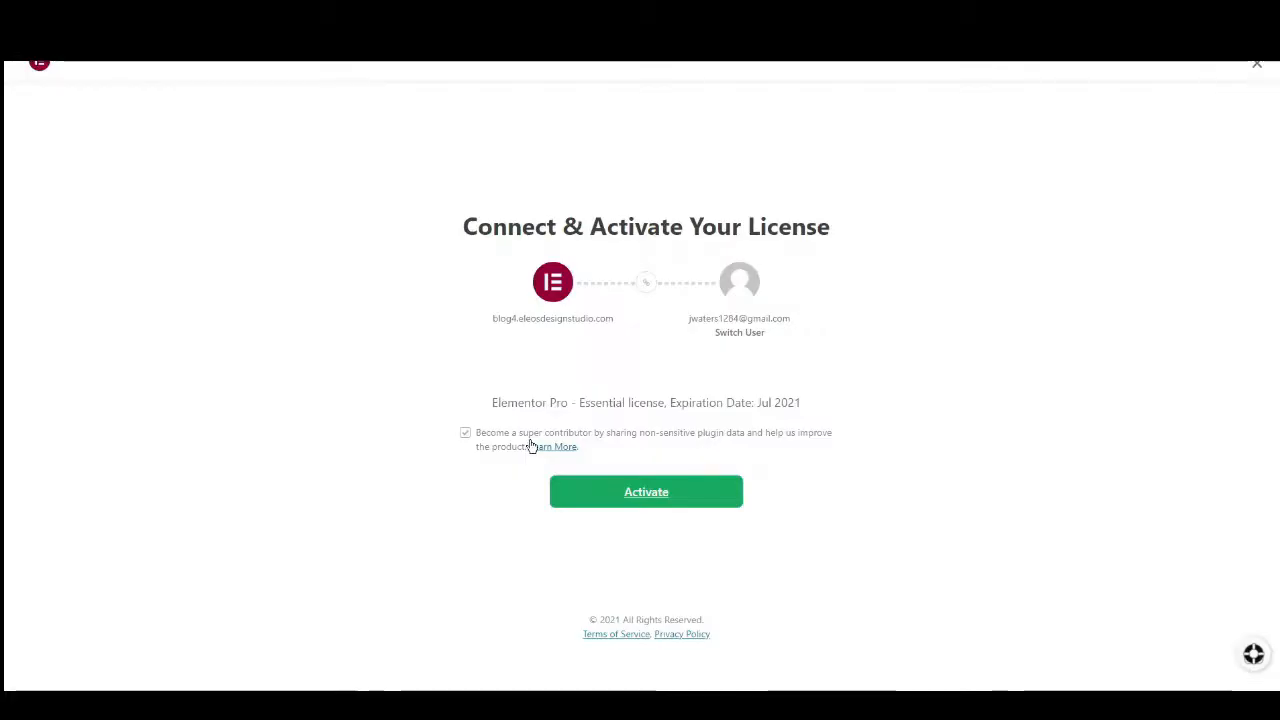
click(466, 435)
click(653, 494)
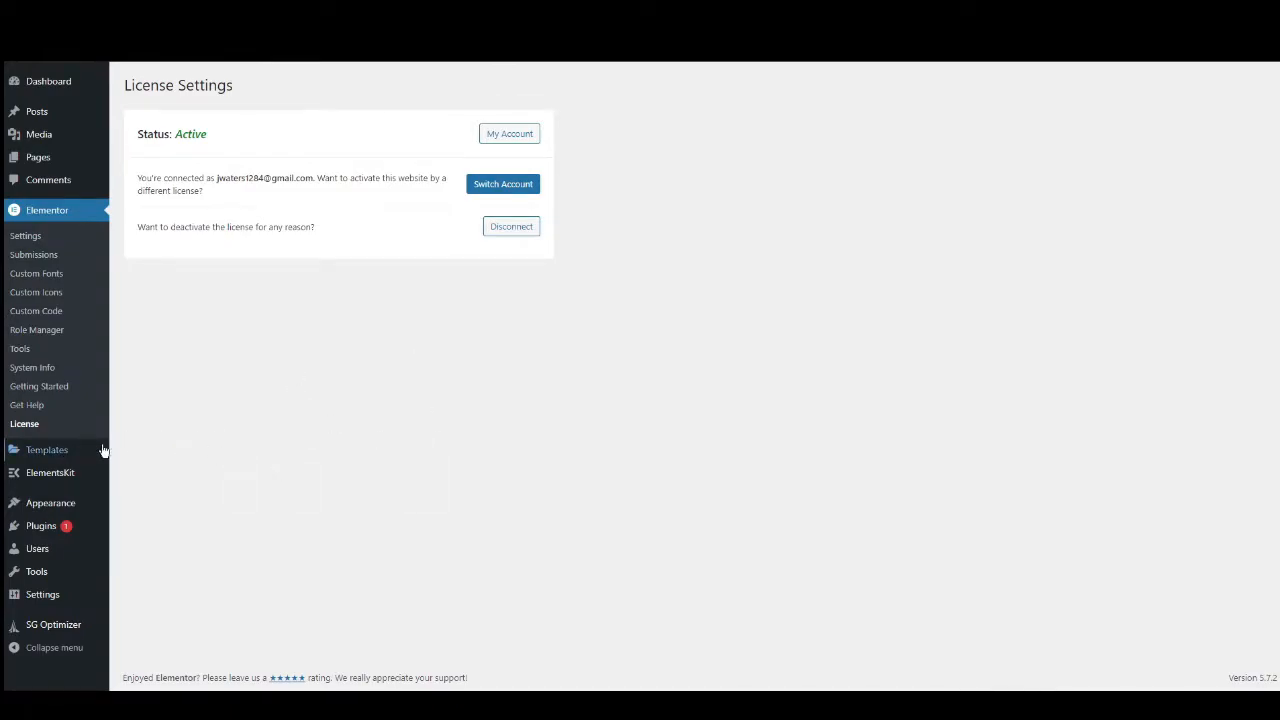
Check the saved templates library and open the installed Food Blog template kit.
click(40, 452)
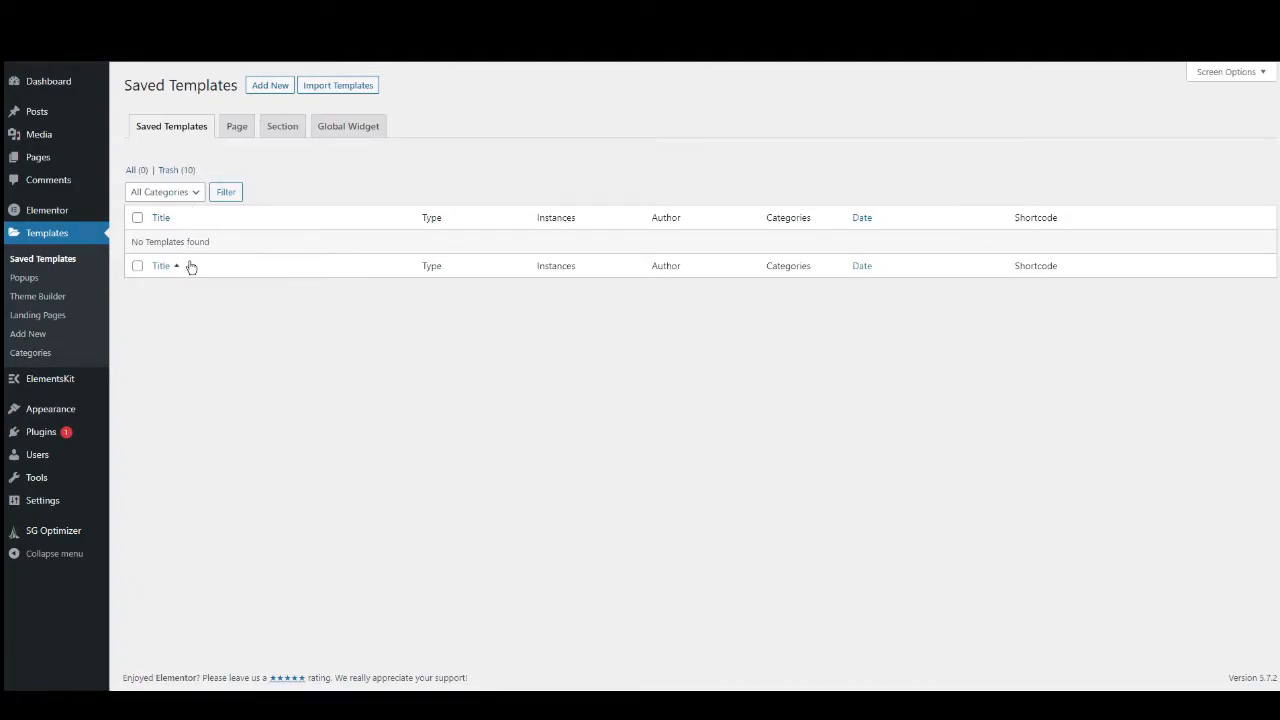
click(131, 171)
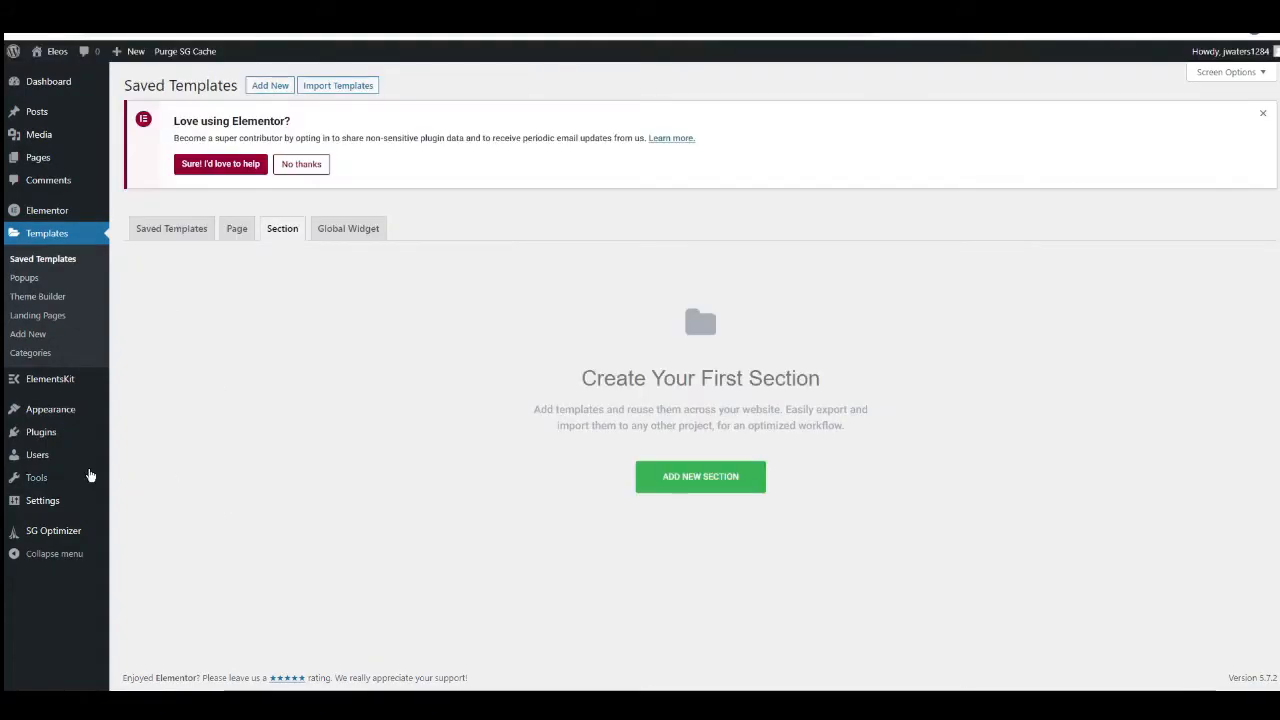
mouse_move(45, 481)
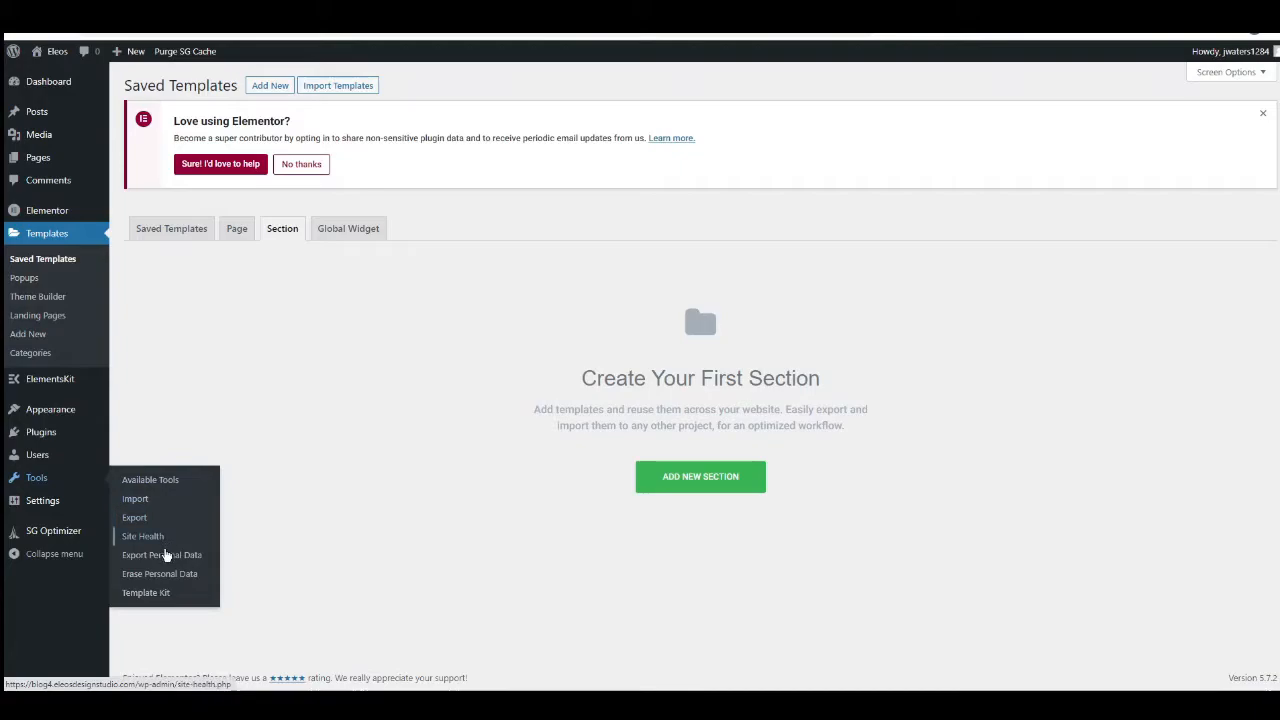
click(150, 593)
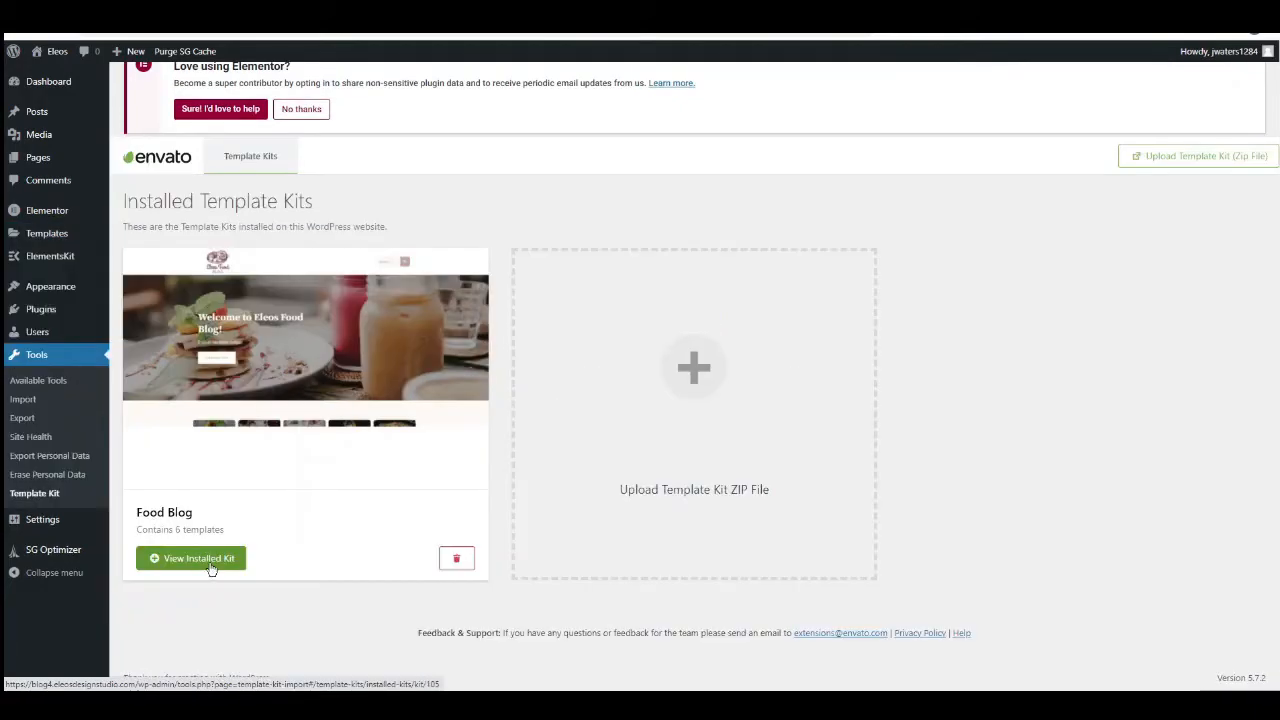
click(191, 558)
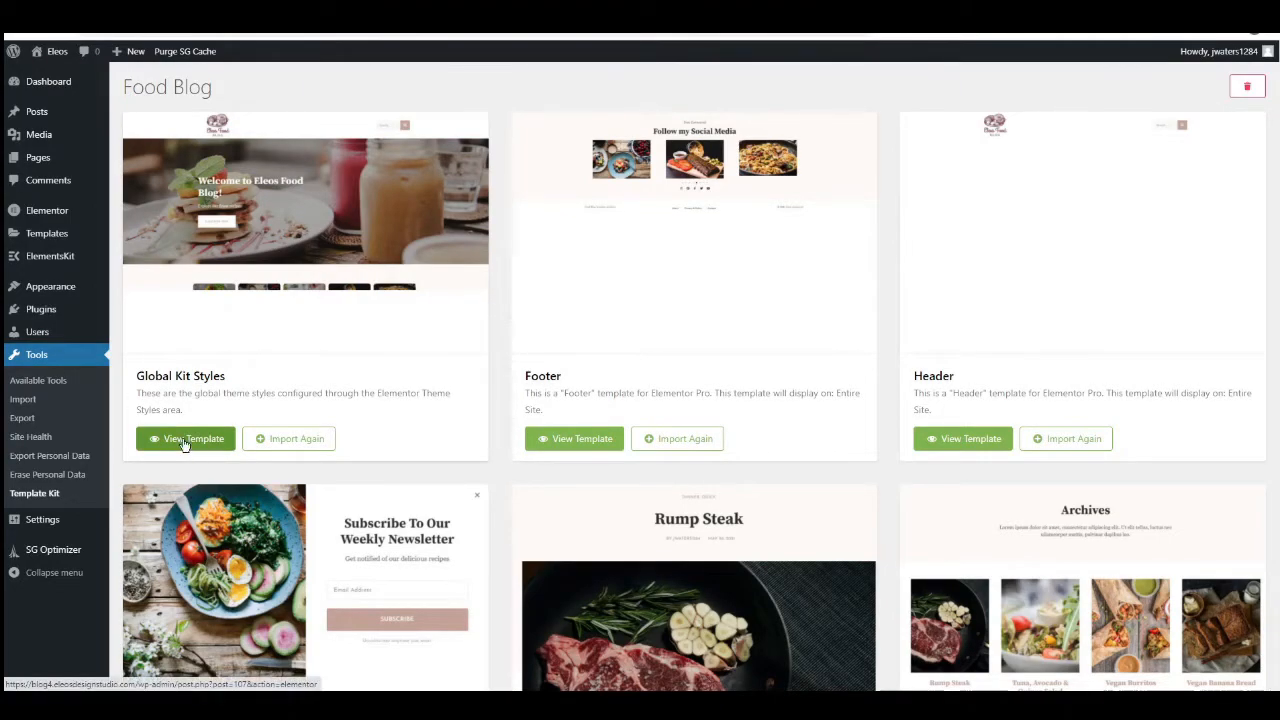
Examine the Food Blog kit's templates and which of them are imported, from Global Kit Styles to Archive.
scroll(576, 424, down, 2)
scroll(576, 424, down, 3)
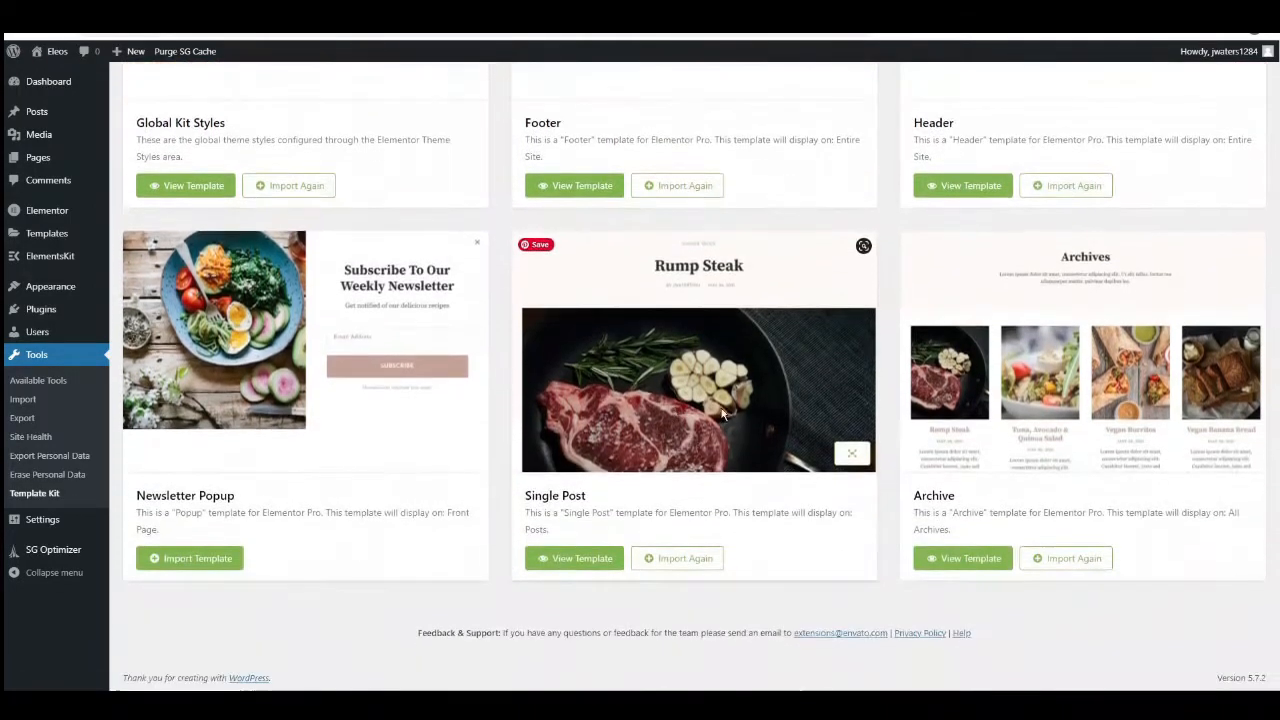
scroll(511, 428, up, 3)
scroll(330, 415, up, 1)
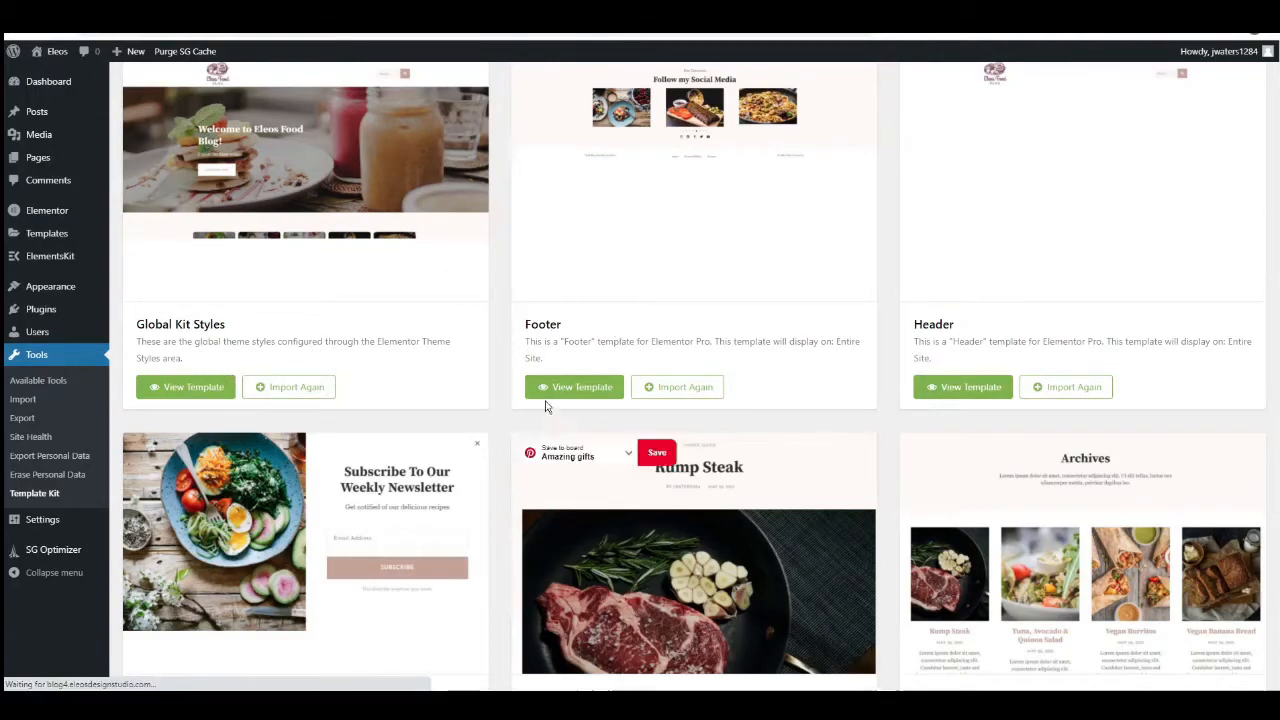
scroll(590, 338, down, 1)
scroll(590, 338, down, 3)
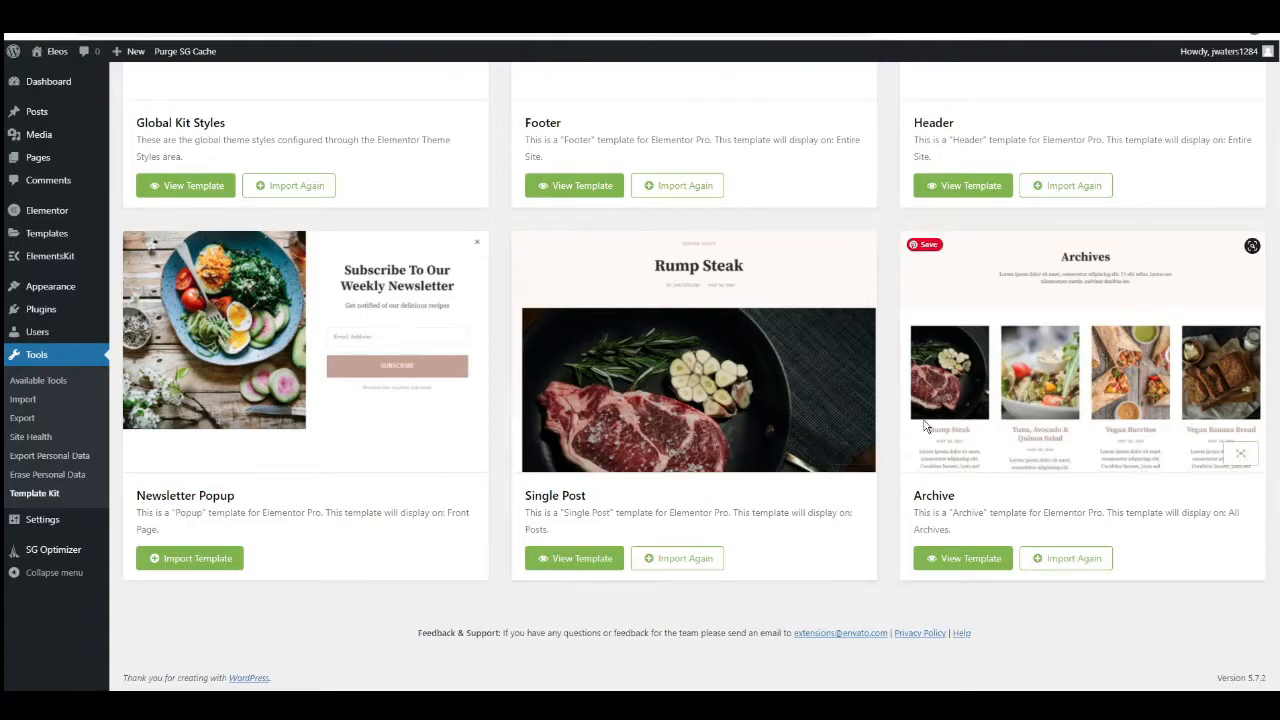
scroll(394, 521, up, 3)
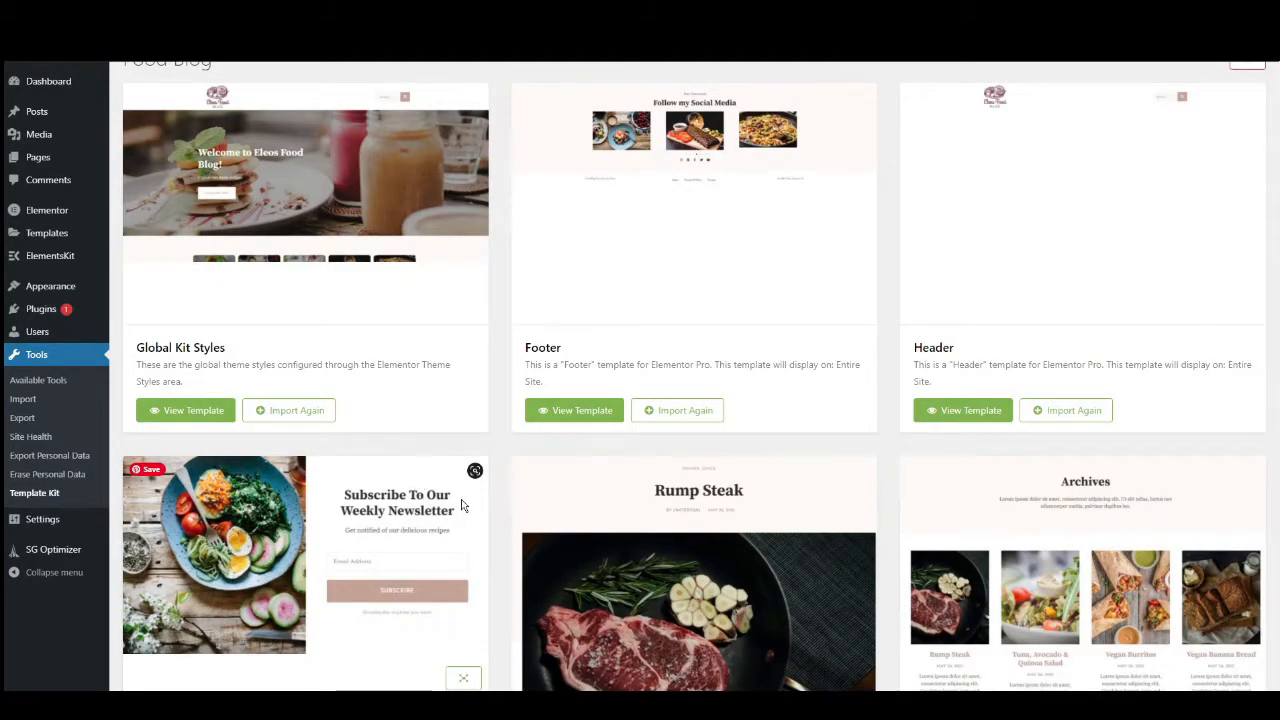
scroll(434, 471, down, 1)
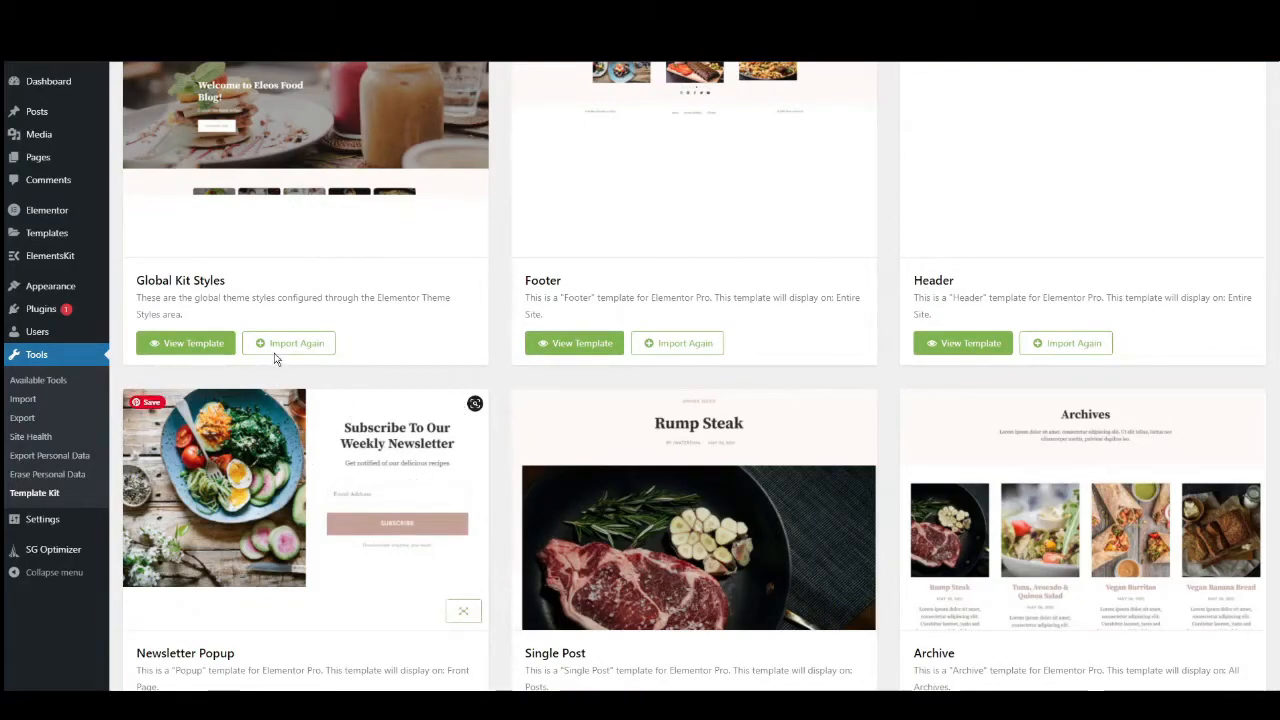
scroll(366, 394, down, 2)
Open the Theme Builder and list all templates on the site.
mouse_move(57, 239)
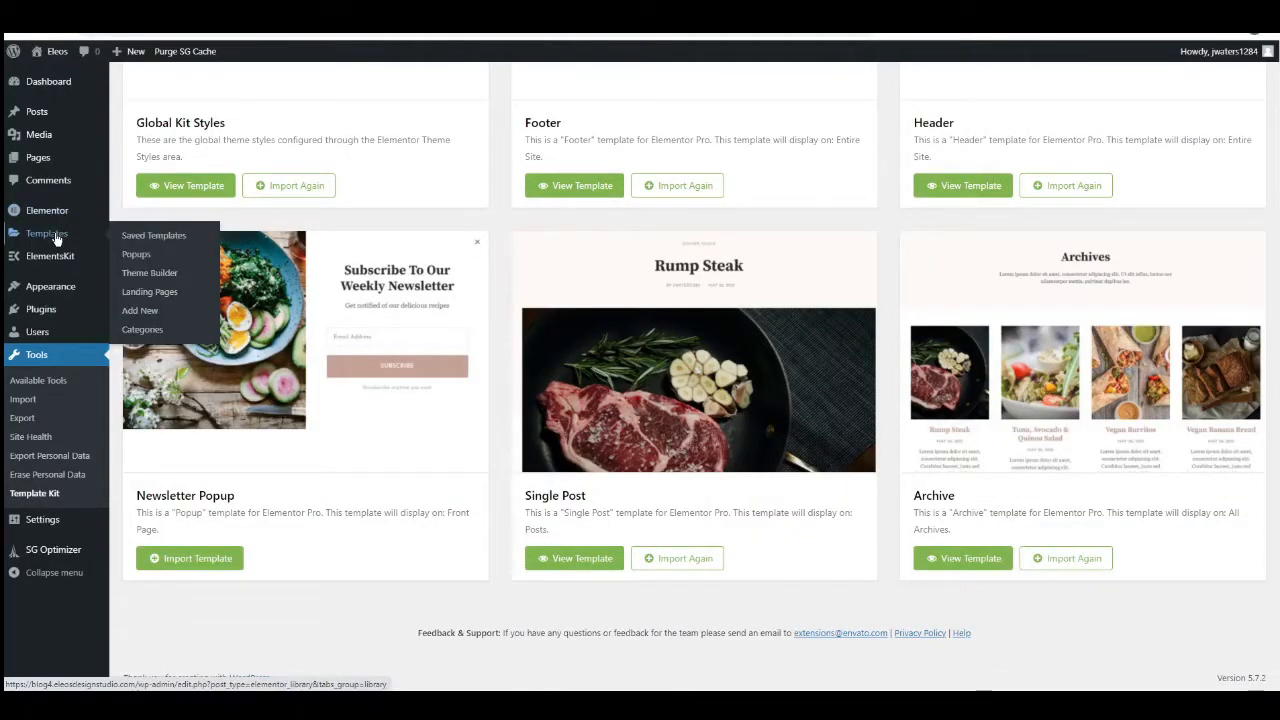
click(151, 272)
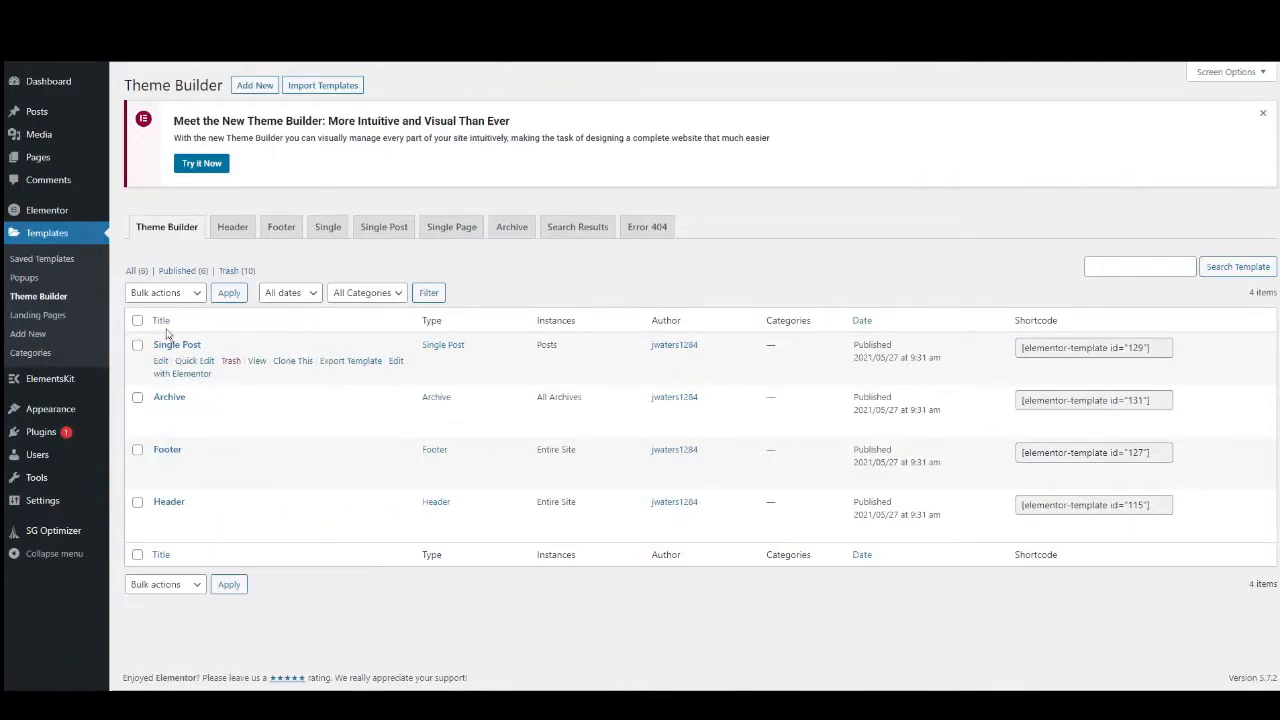
click(136, 271)
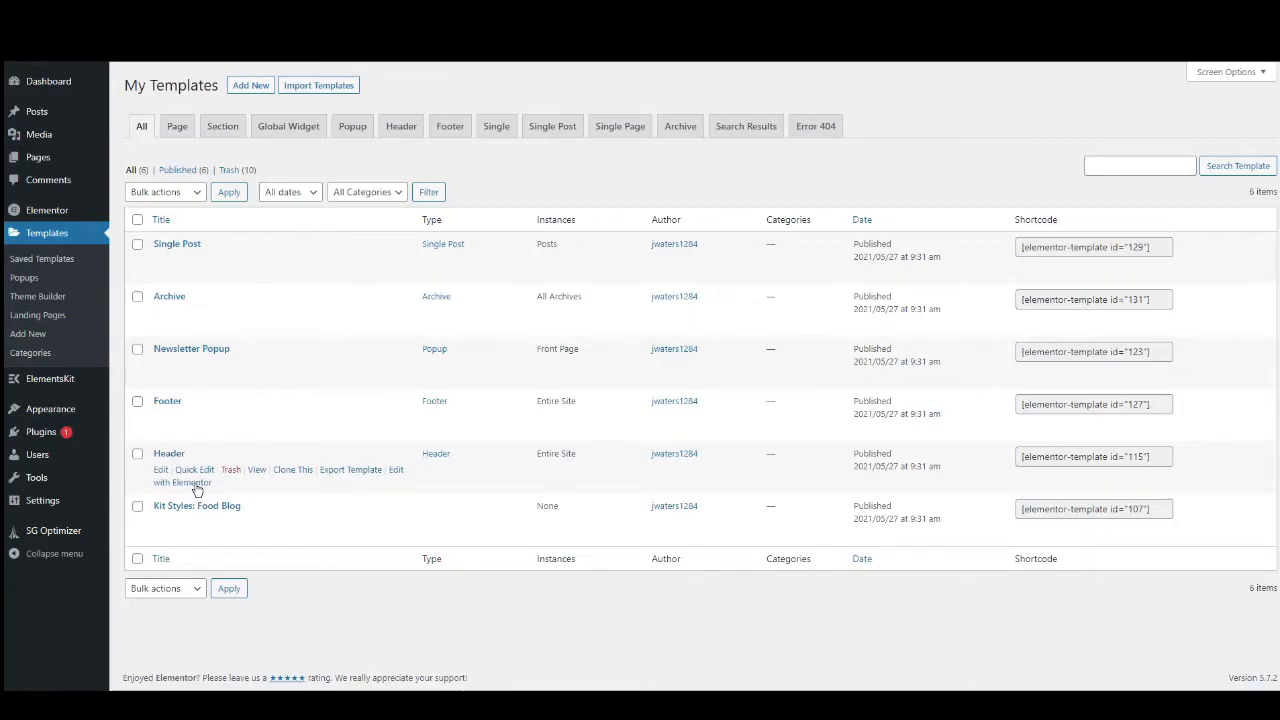
Open the Header template in Elementor, save its display condition as Include Entire Site, and exit to the dashboard.
click(196, 485)
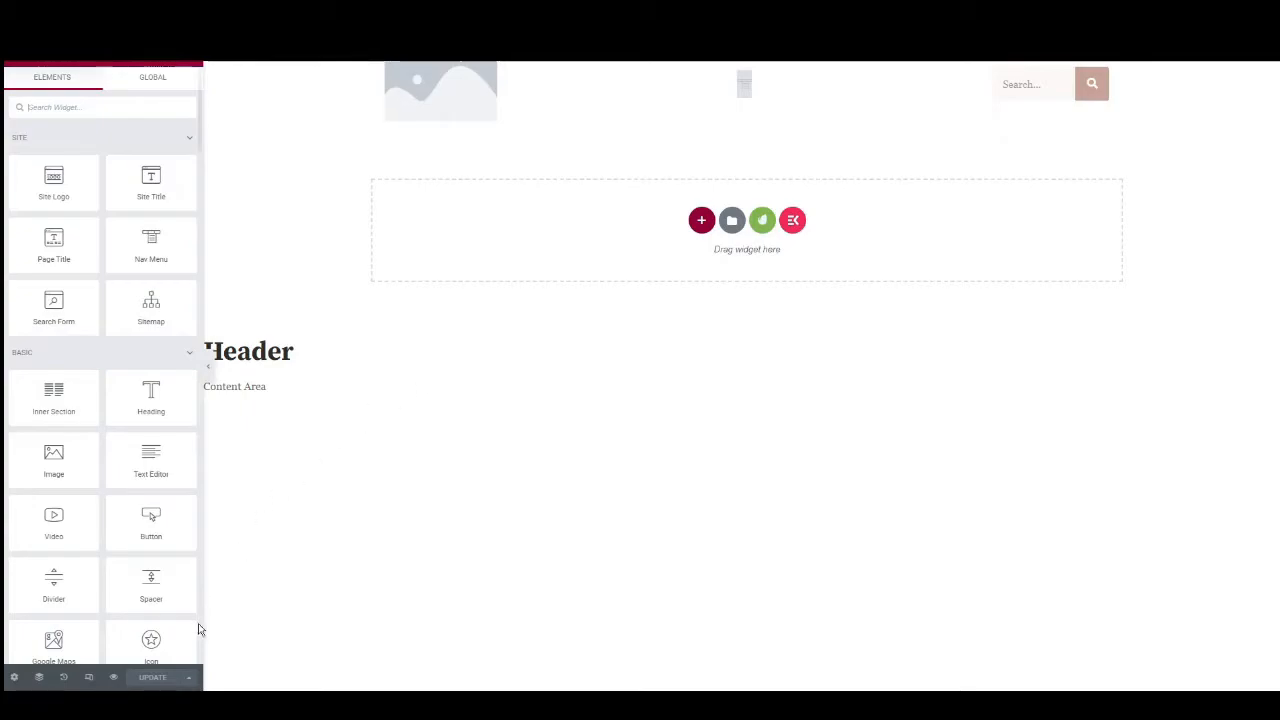
click(189, 679)
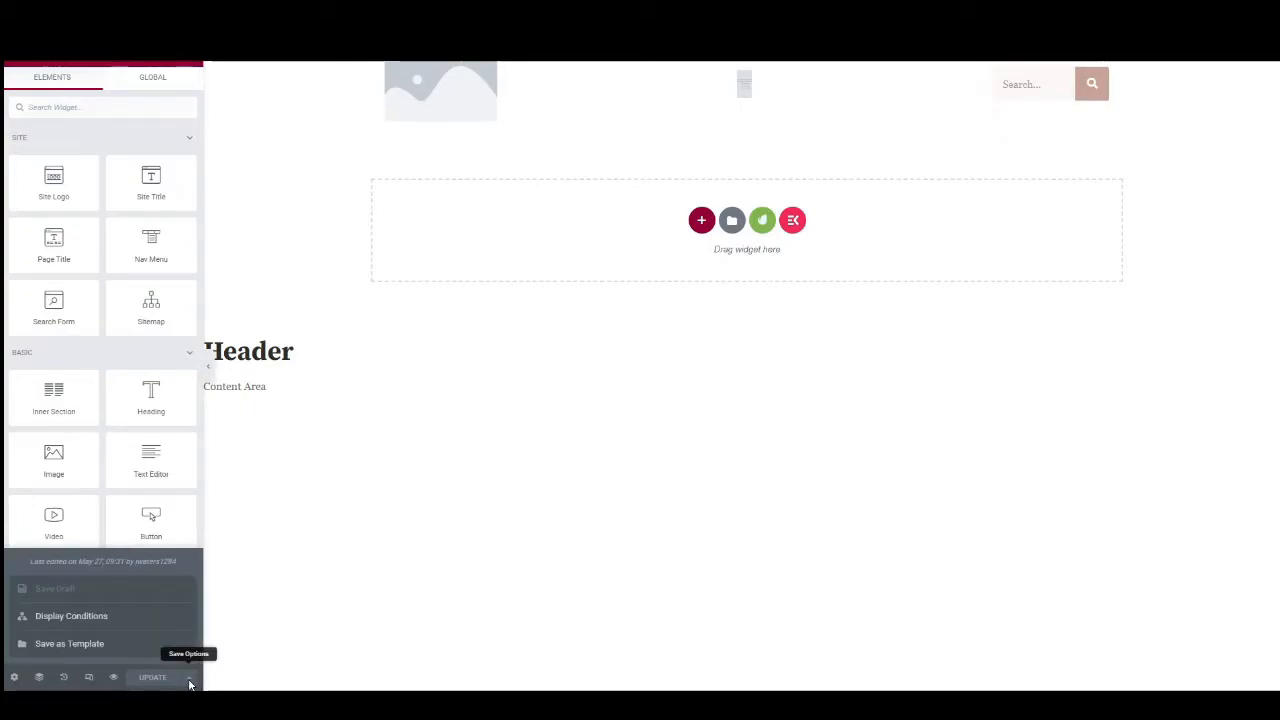
click(90, 616)
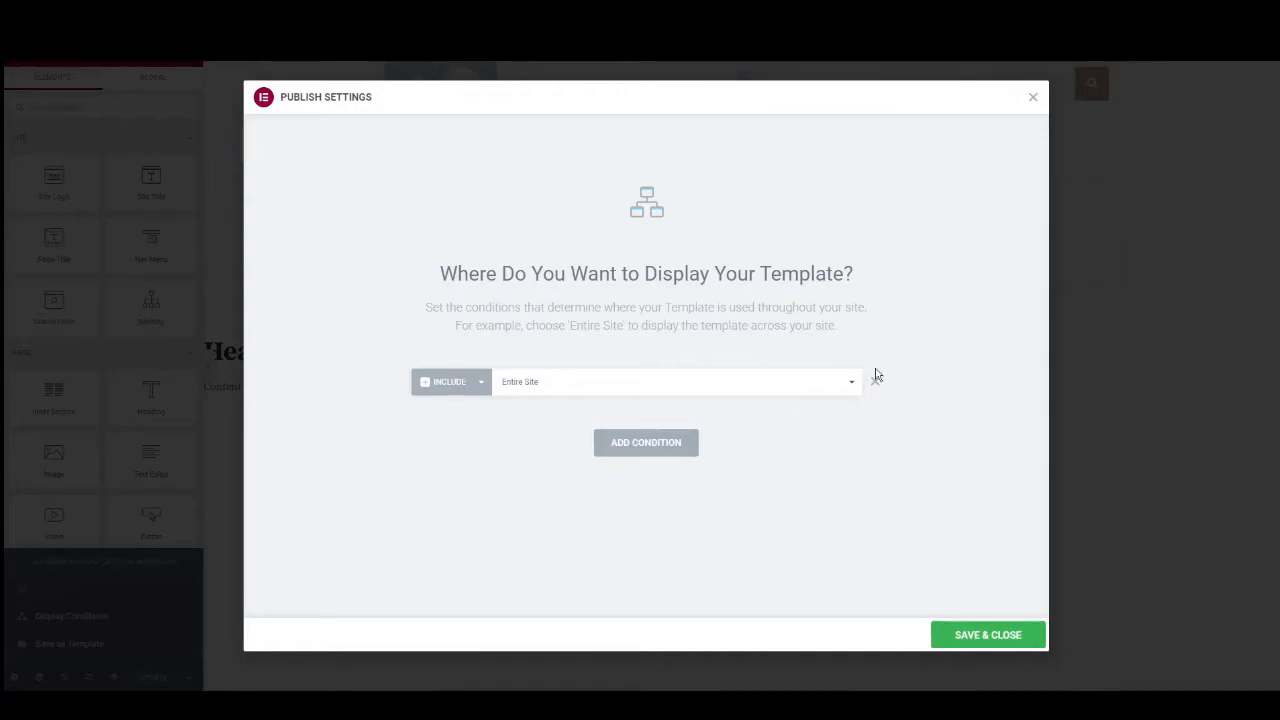
click(975, 637)
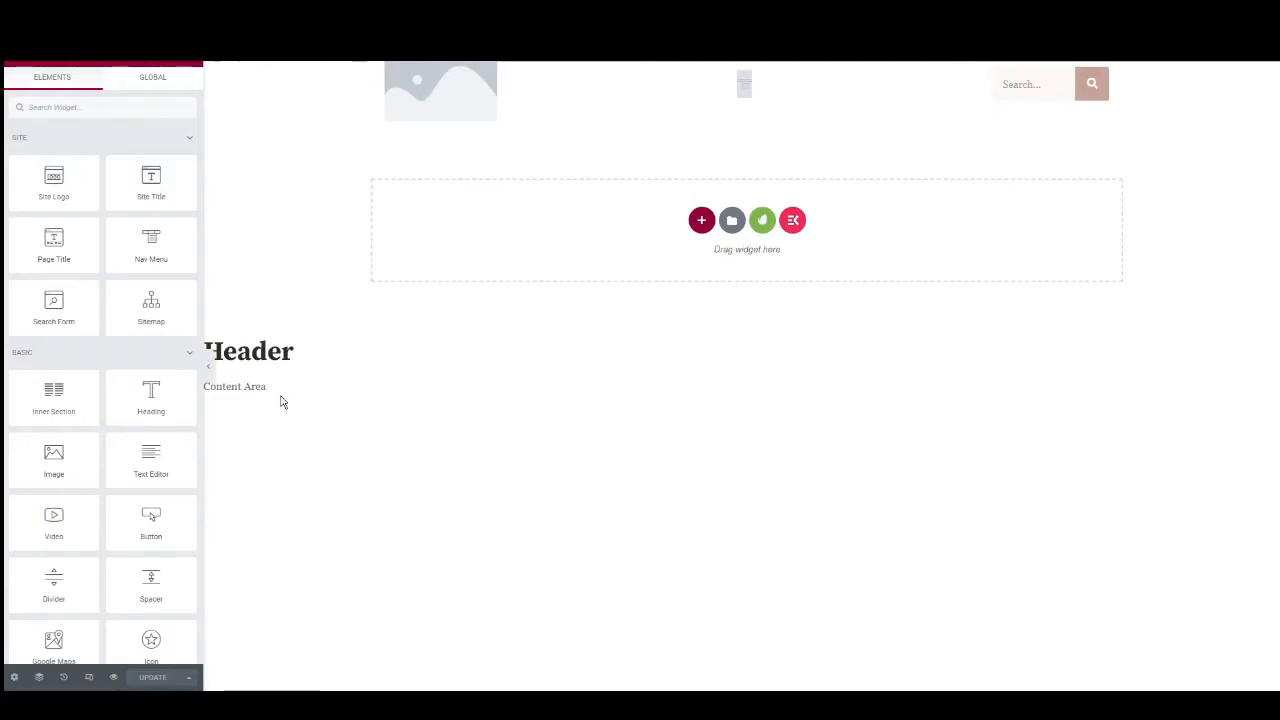
click(18, 64)
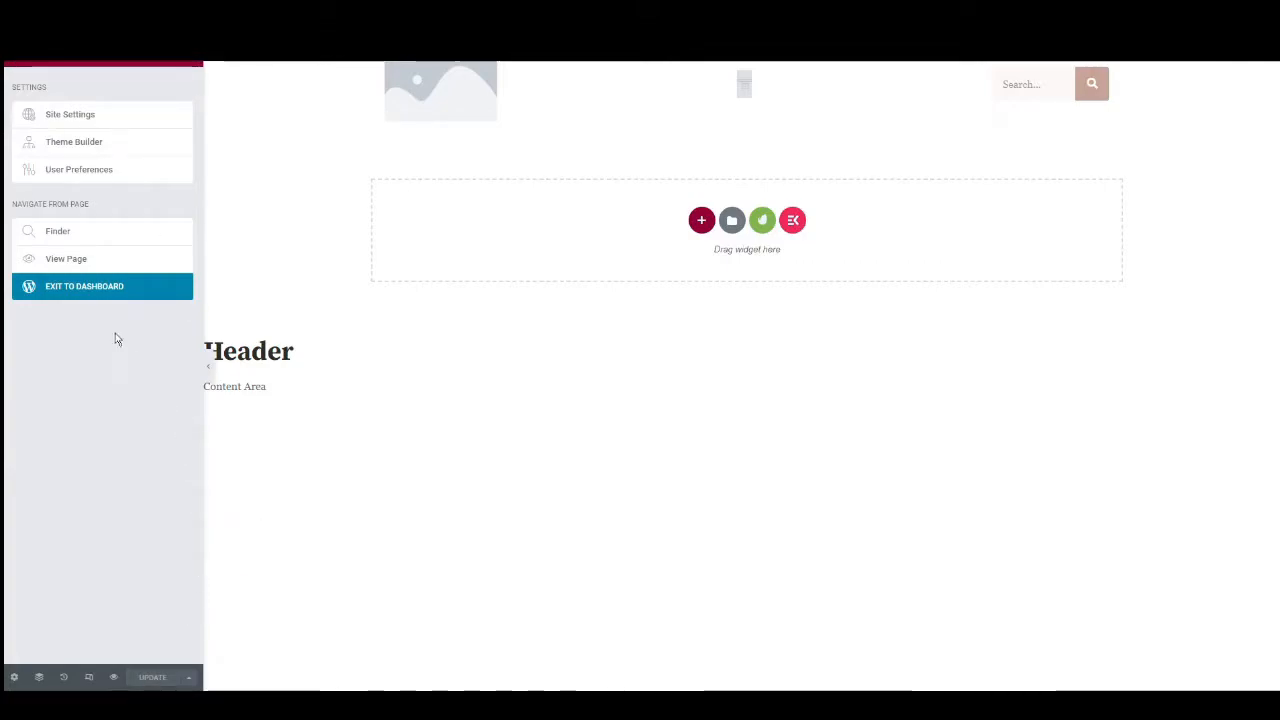
click(97, 290)
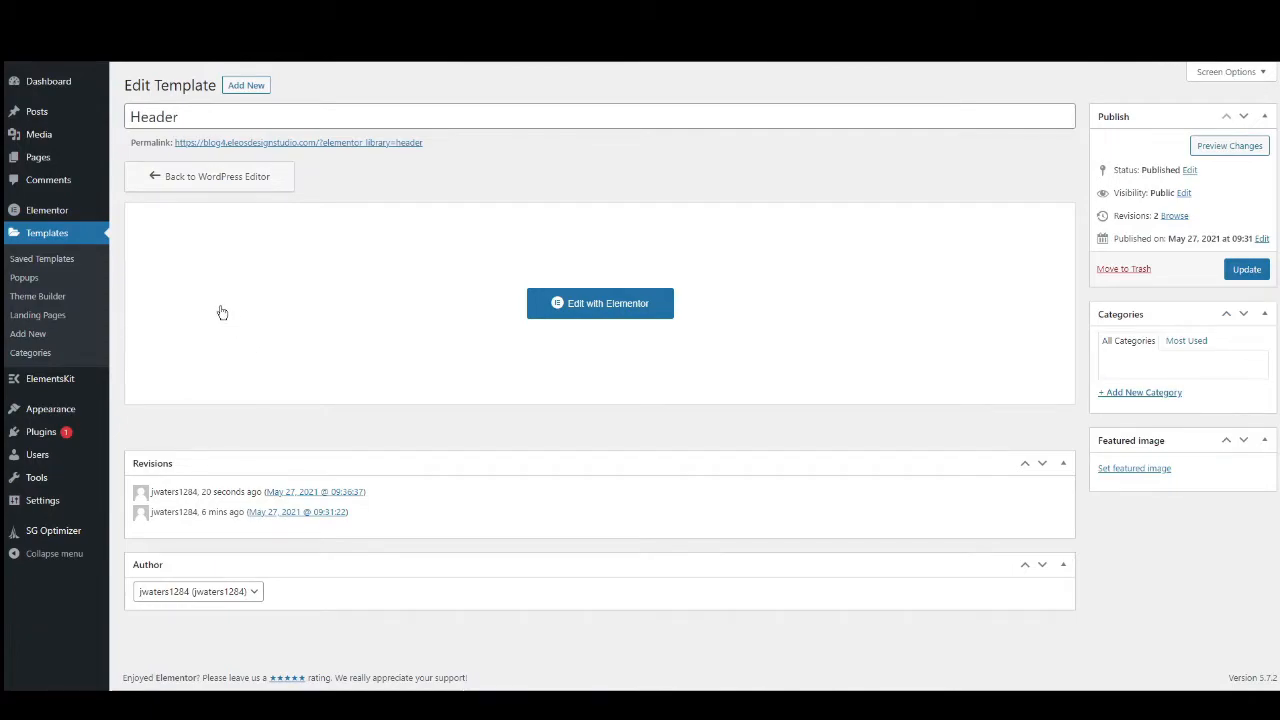
Import Page Templates.zip from the Documents folder into the saved templates library.
click(47, 236)
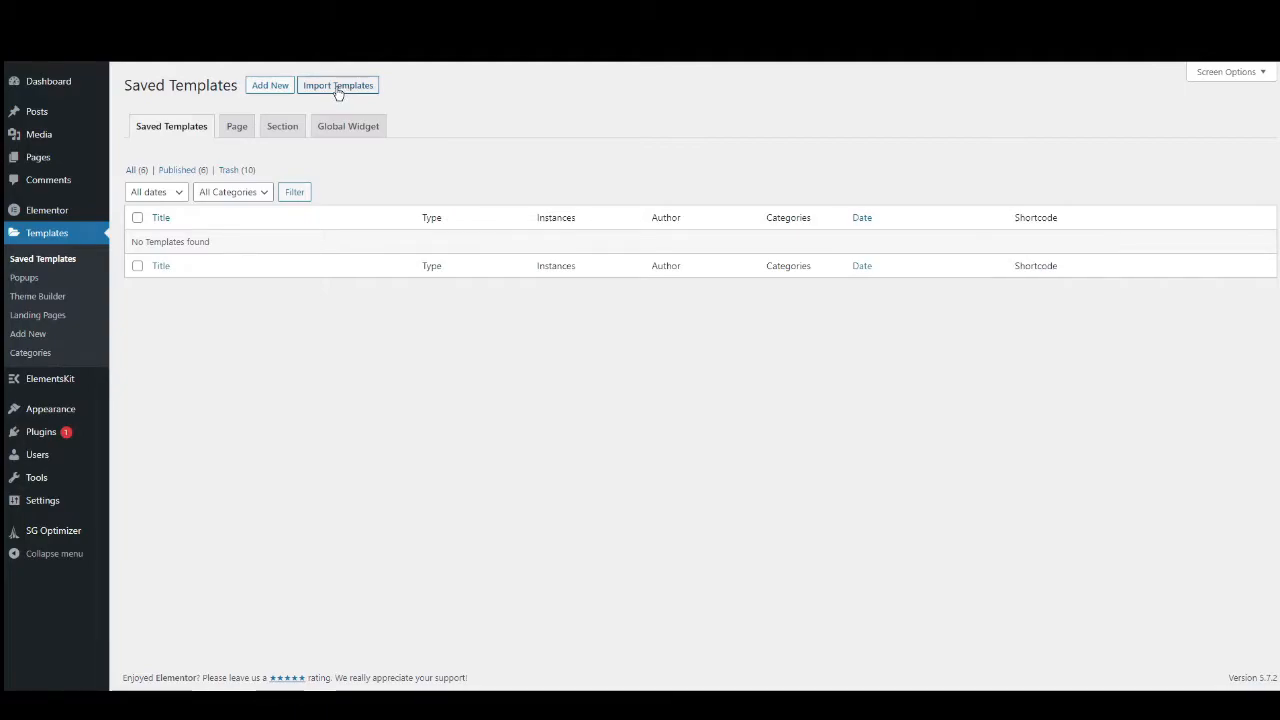
click(338, 87)
click(612, 191)
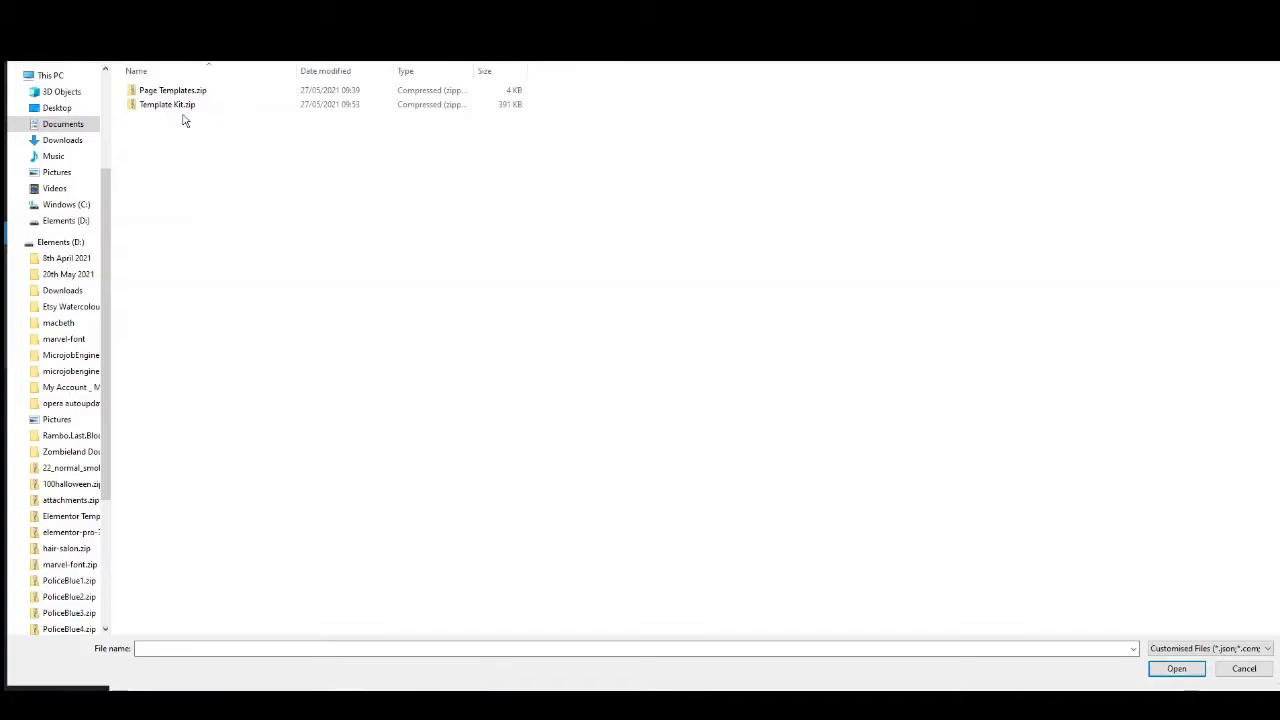
click(181, 92)
click(1176, 669)
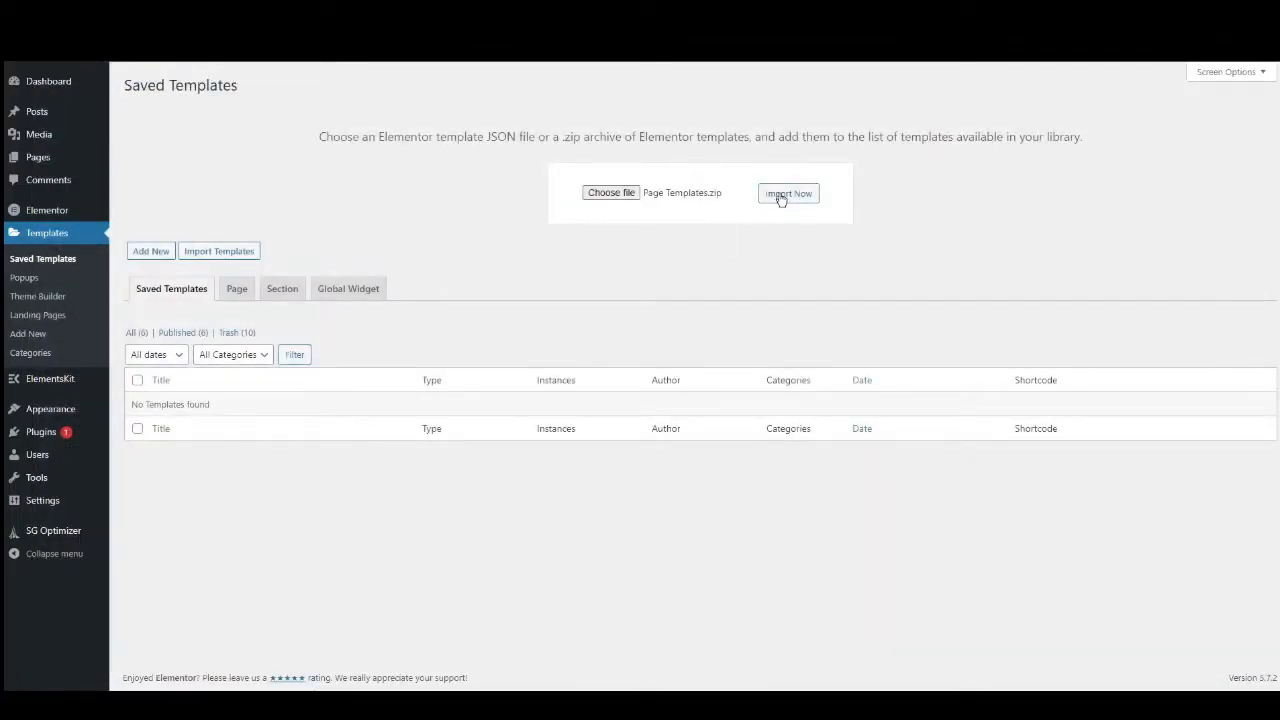
click(784, 195)
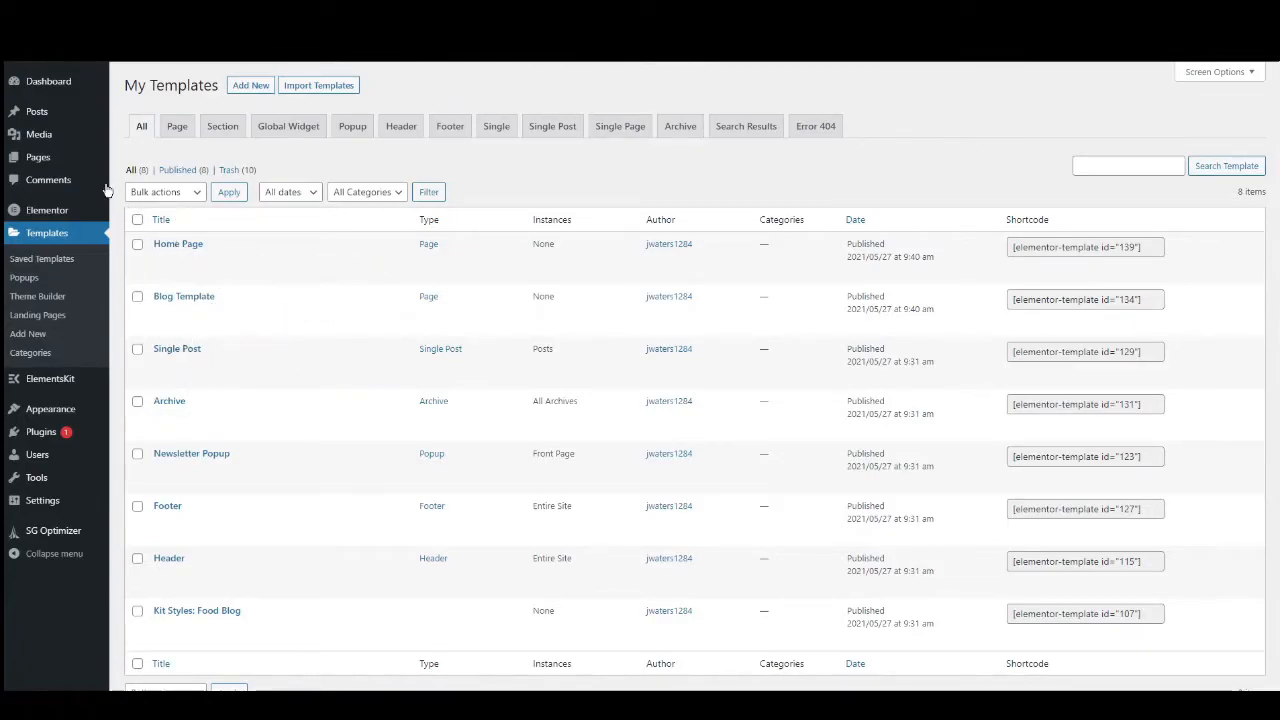
Create a new page titled Home and open it in the Elementor editor.
mouse_move(41, 163)
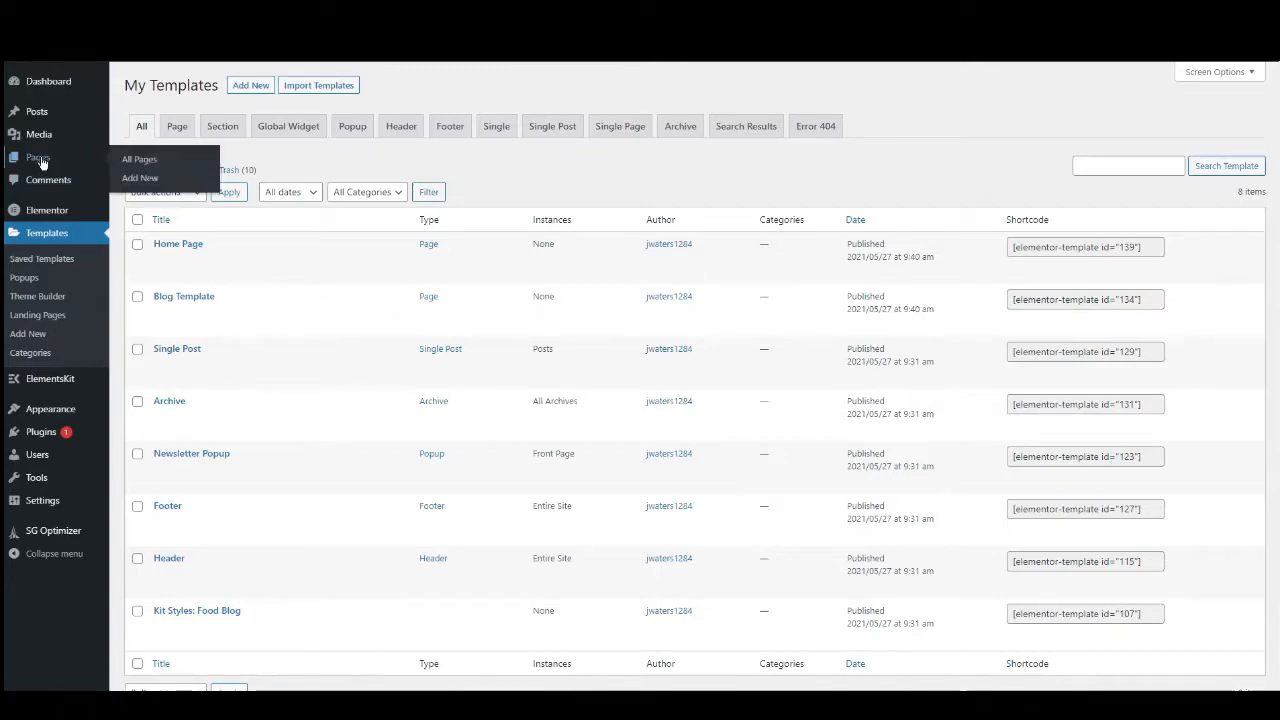
click(140, 180)
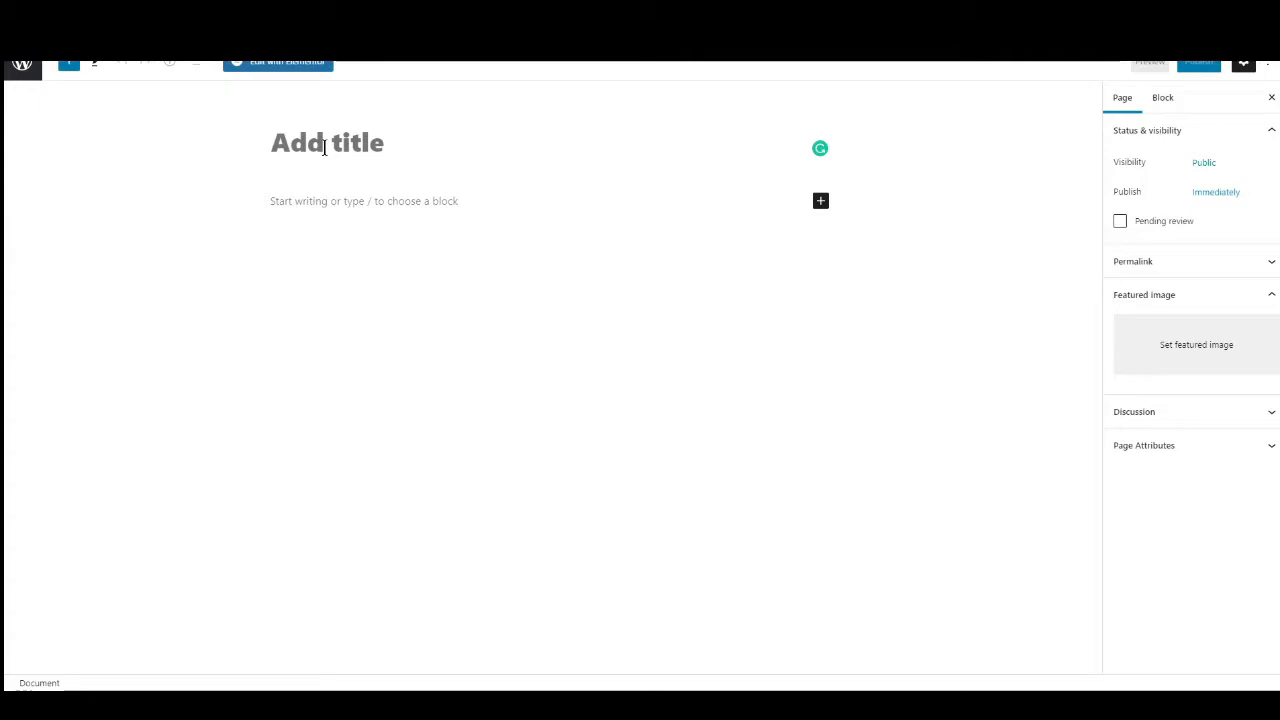
text(Home)
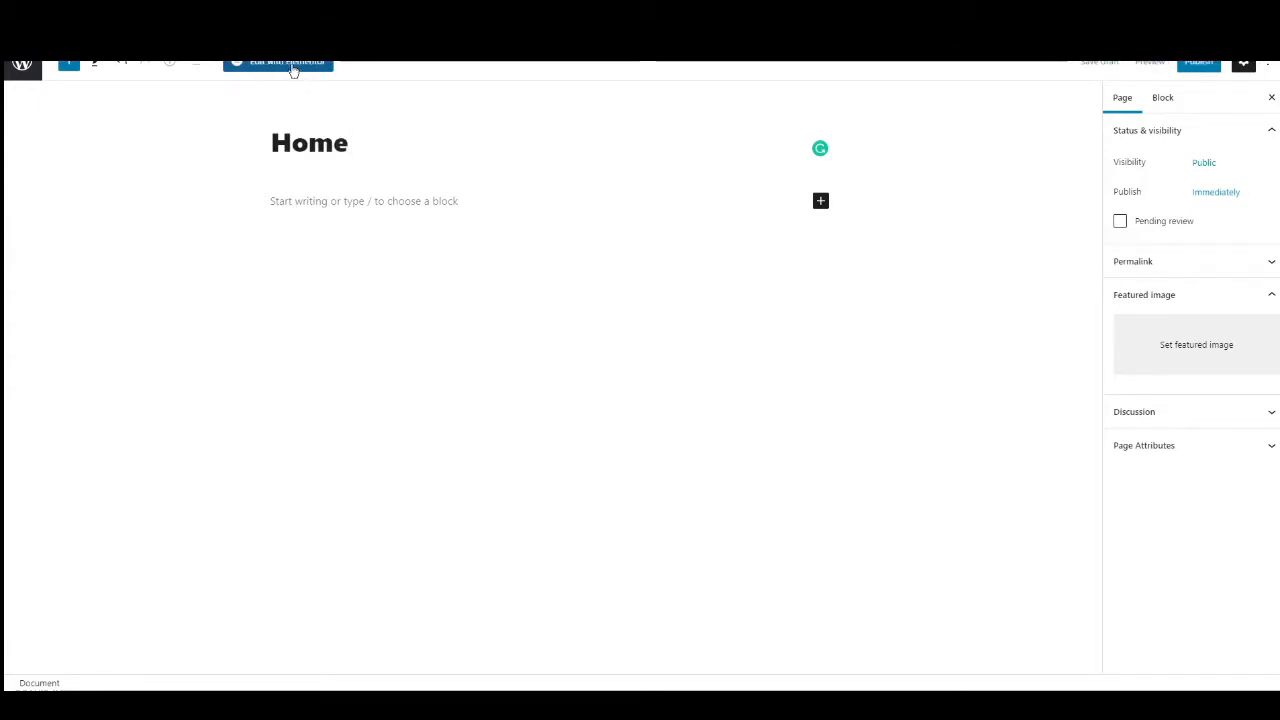
click(290, 63)
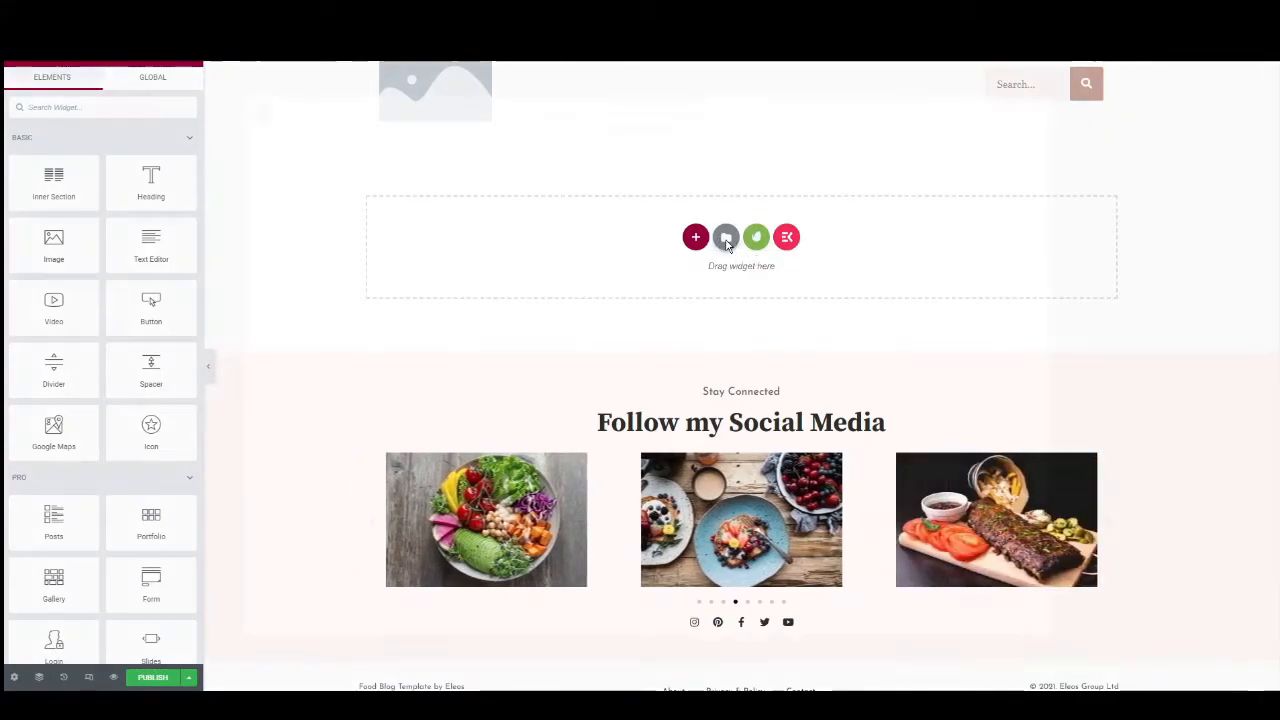
Insert the saved Home Page template from My Templates into the Home page.
click(726, 240)
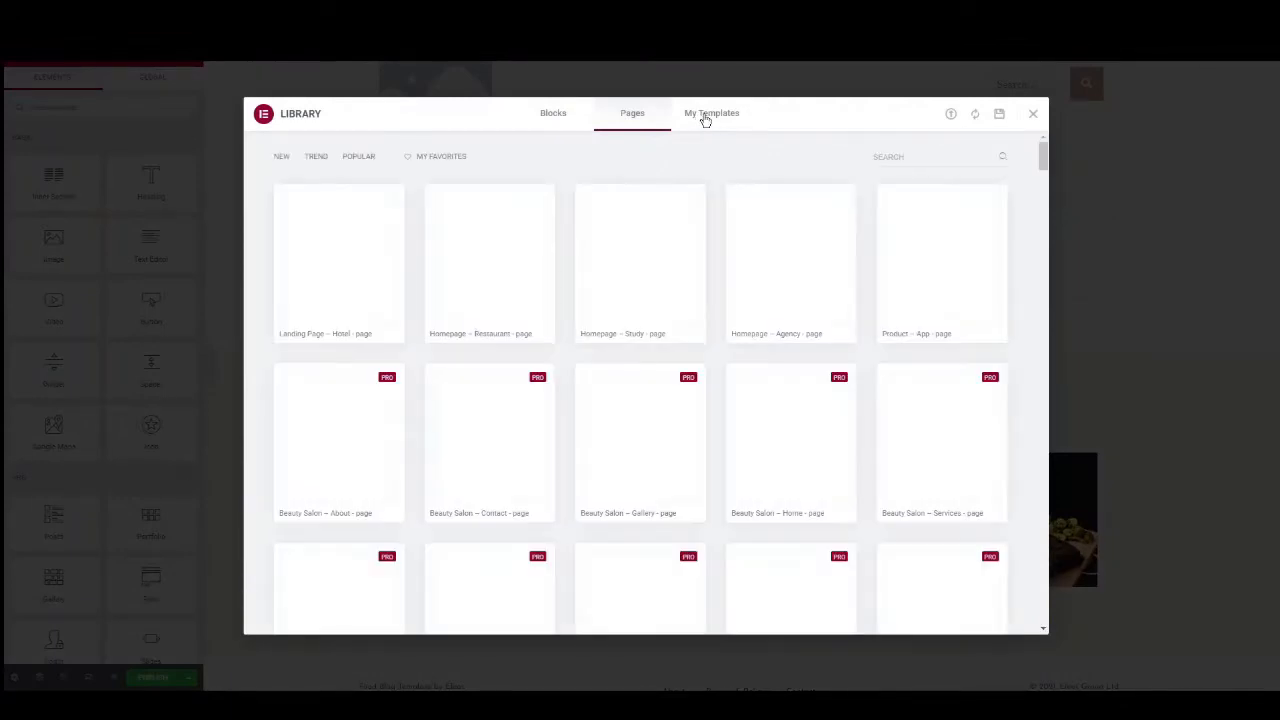
scroll(524, 362, down, 10)
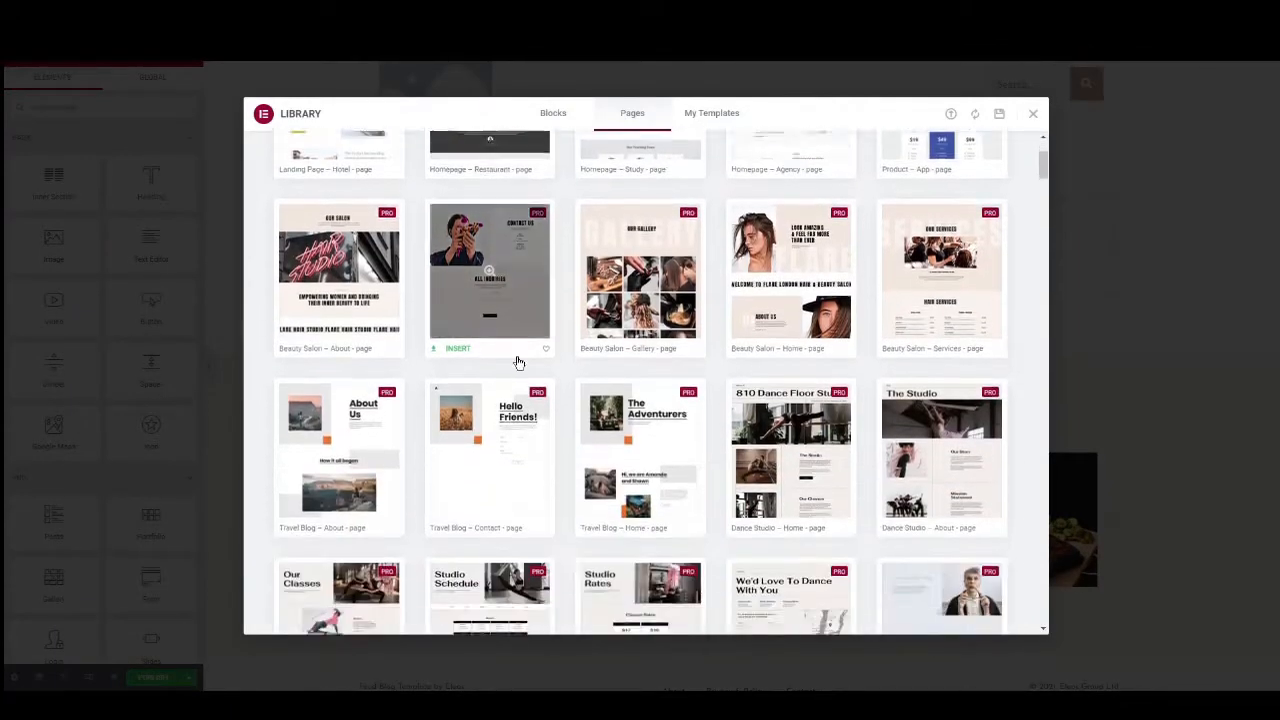
scroll(663, 402, down, 2)
scroll(640, 395, up, 15)
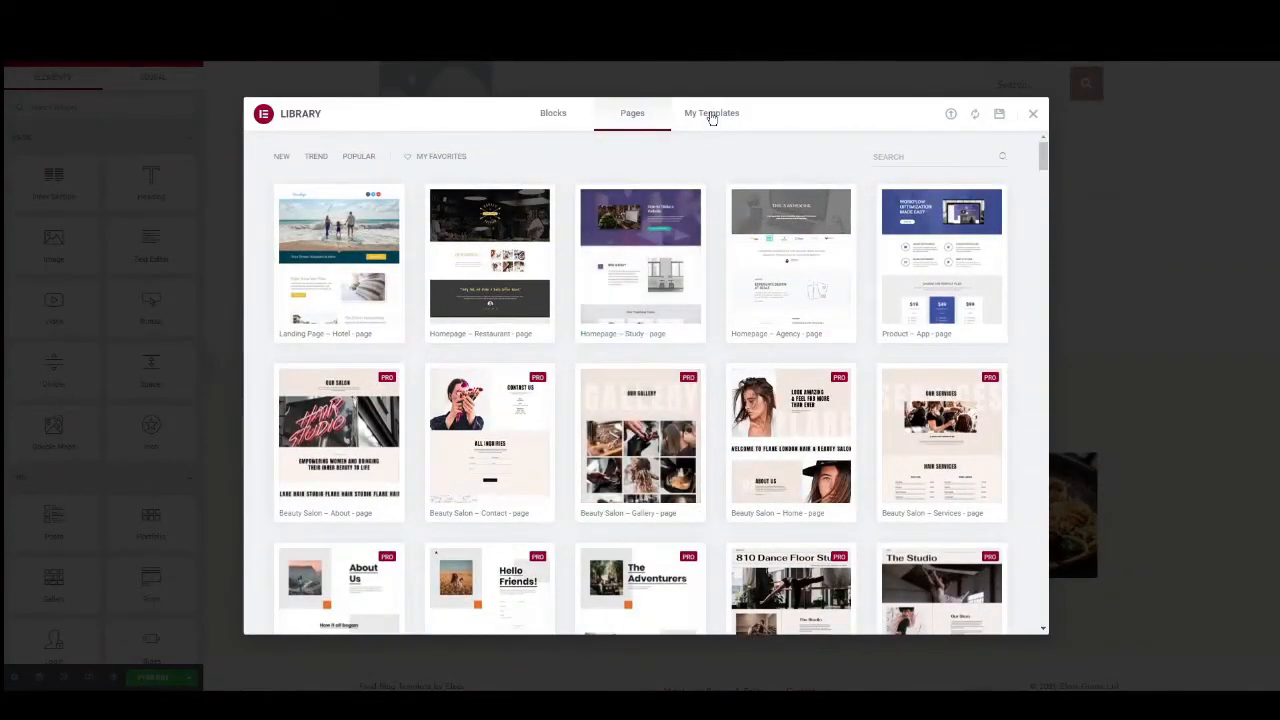
click(713, 119)
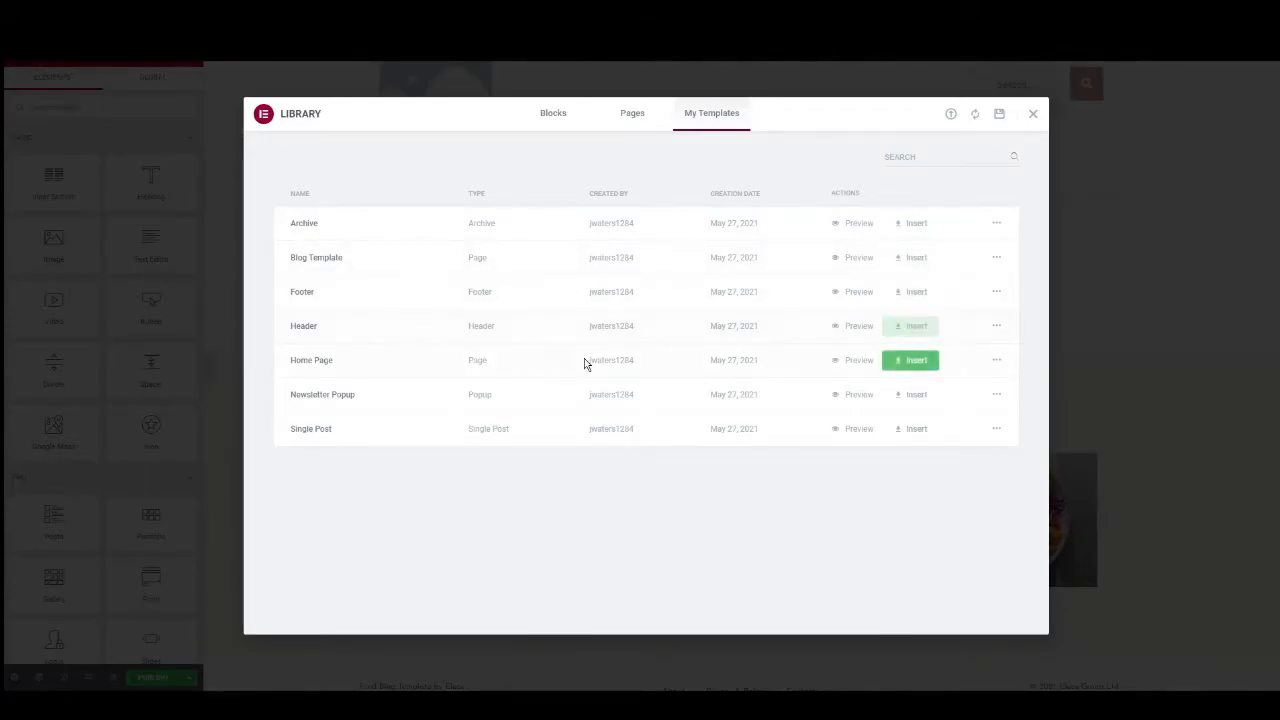
click(915, 368)
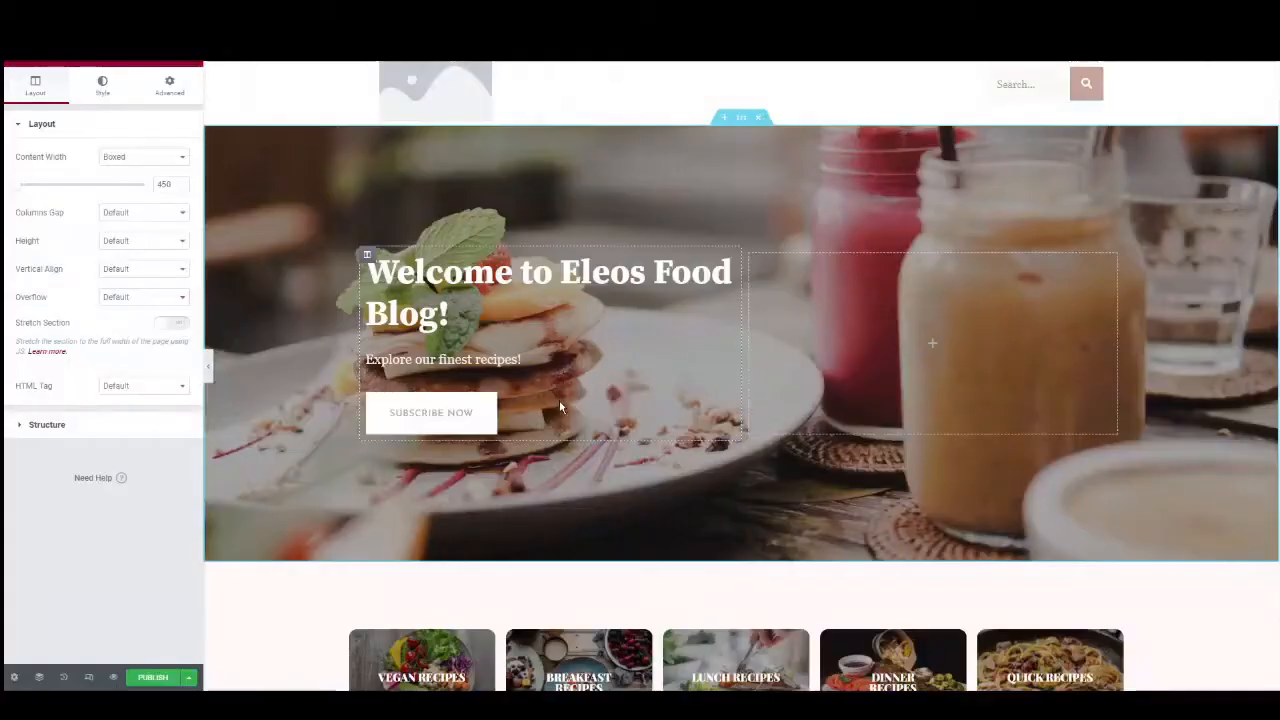
Review the inserted home page layout from the hero section to the pancake recipe section.
scroll(619, 371, down, 3)
scroll(603, 371, down, 5)
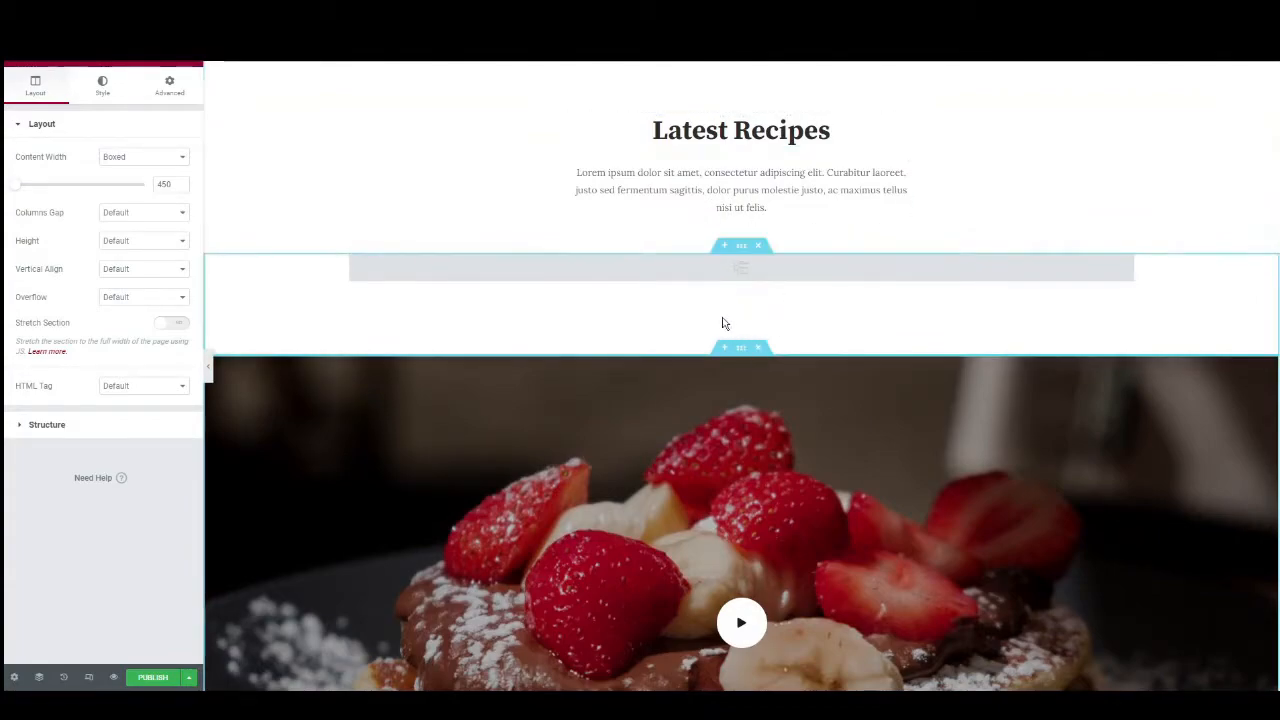
scroll(652, 287, down, 5)
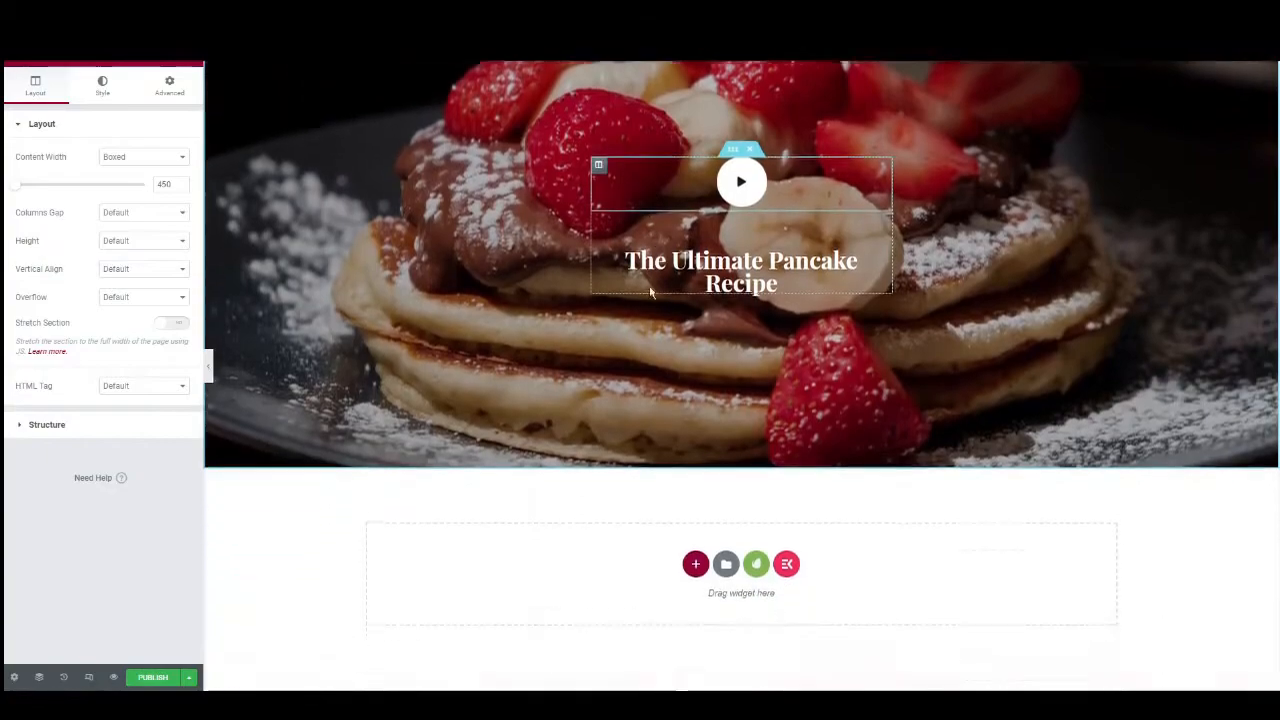
scroll(650, 290, down, 2)
scroll(652, 290, up, 6)
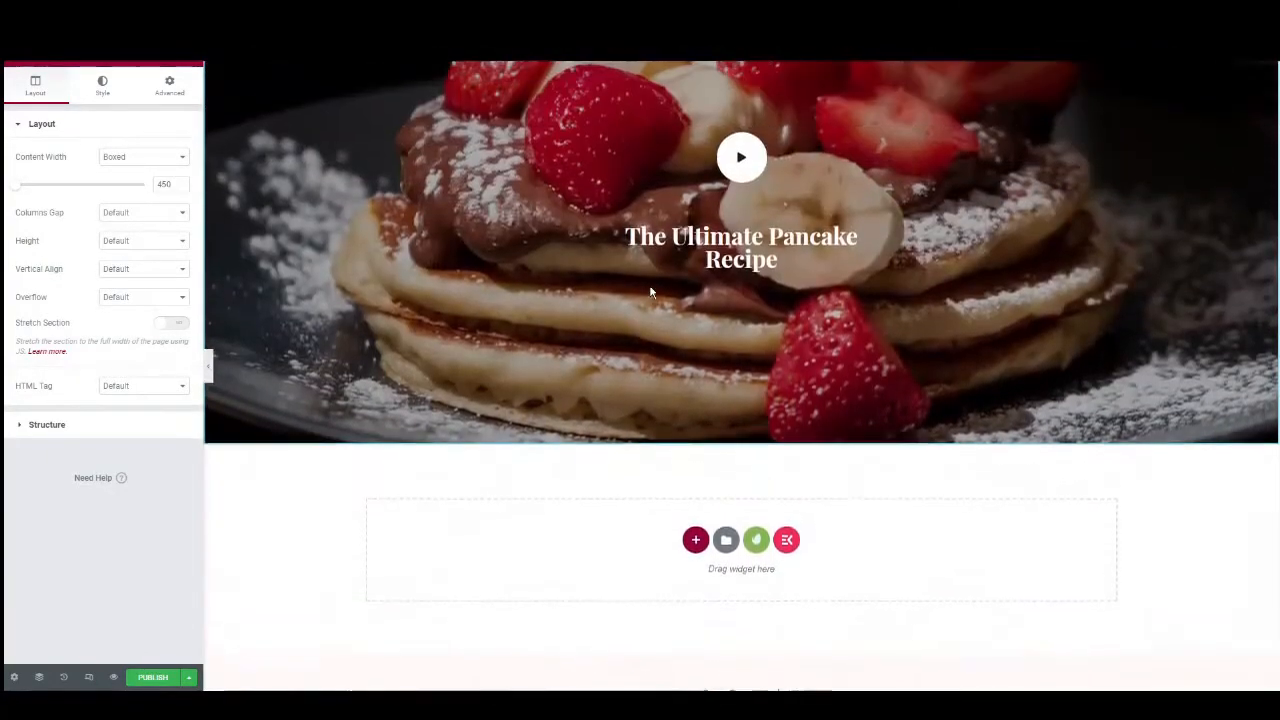
scroll(650, 293, up, 6)
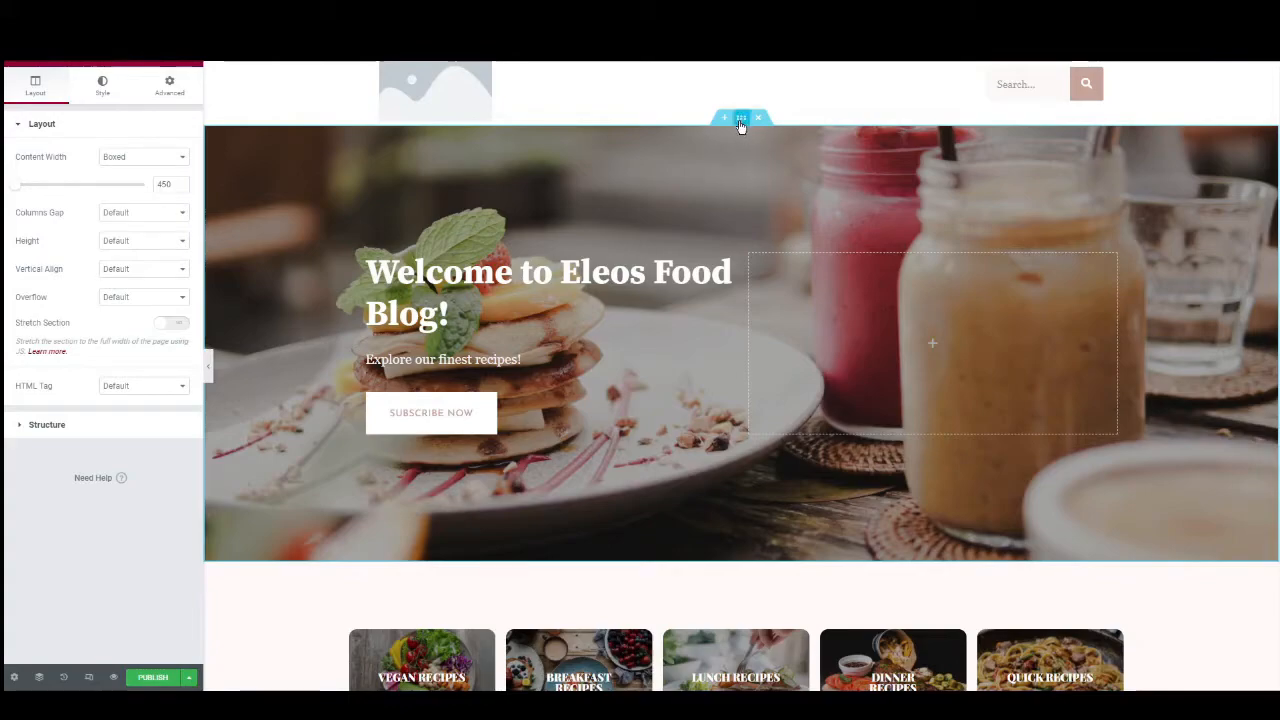
Examine the hero section's background image settings, the welcome heading's title and the Subscribe Now button's link.
right_click(685, 166)
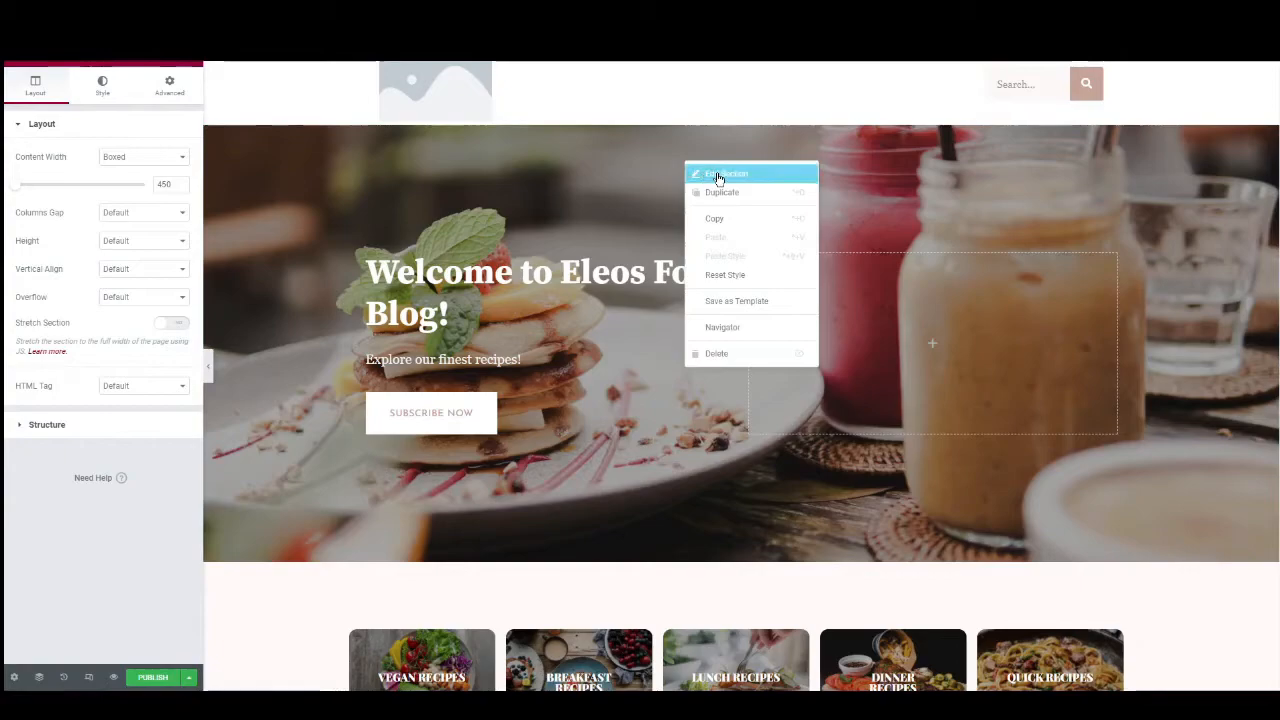
click(740, 121)
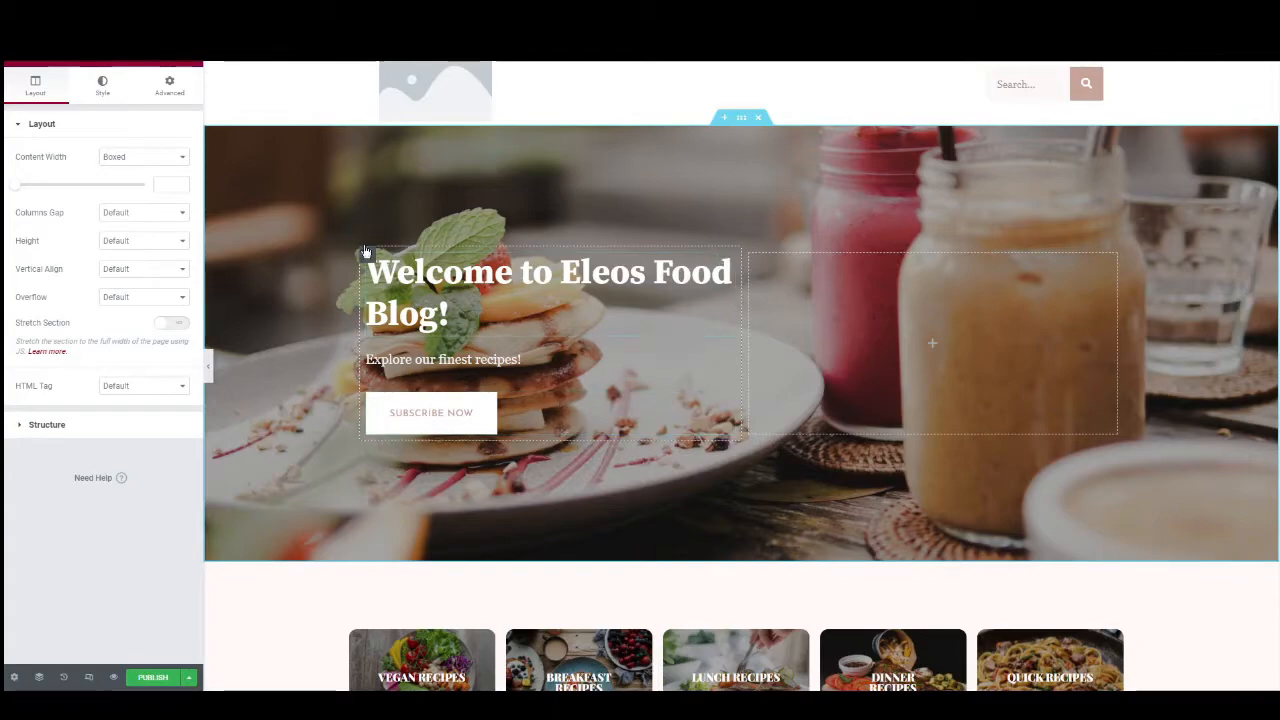
click(103, 88)
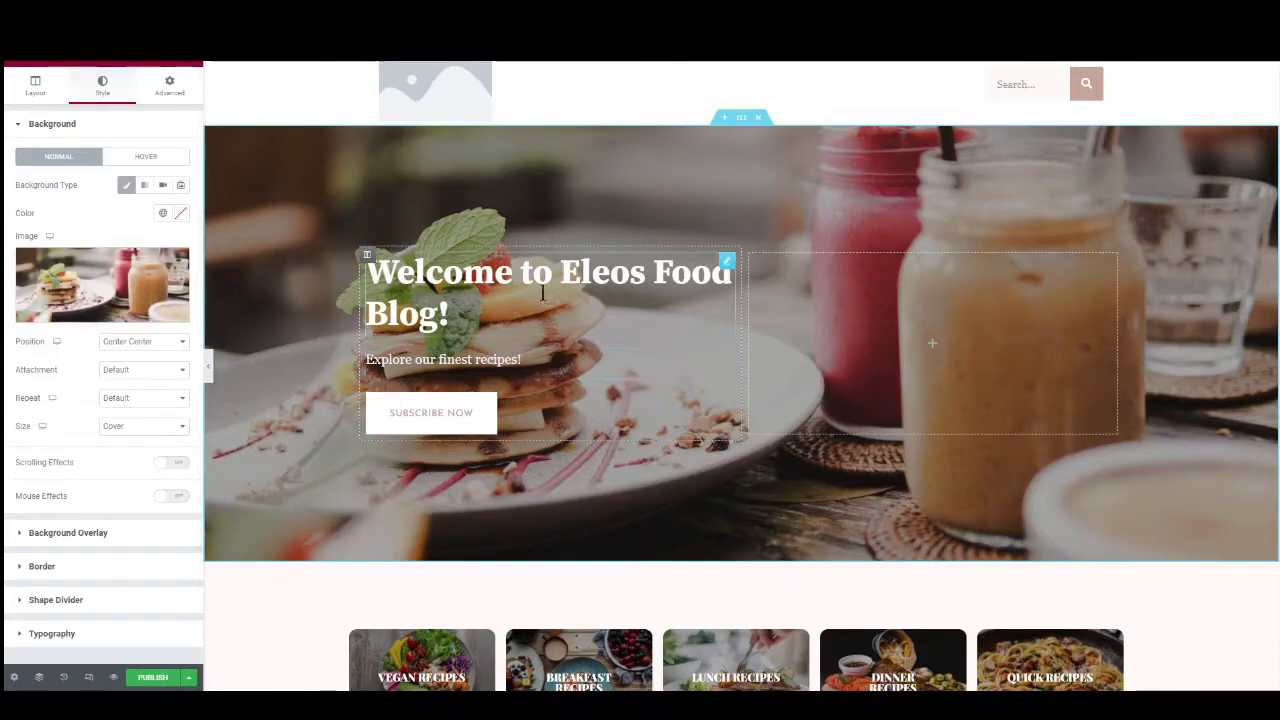
click(468, 277)
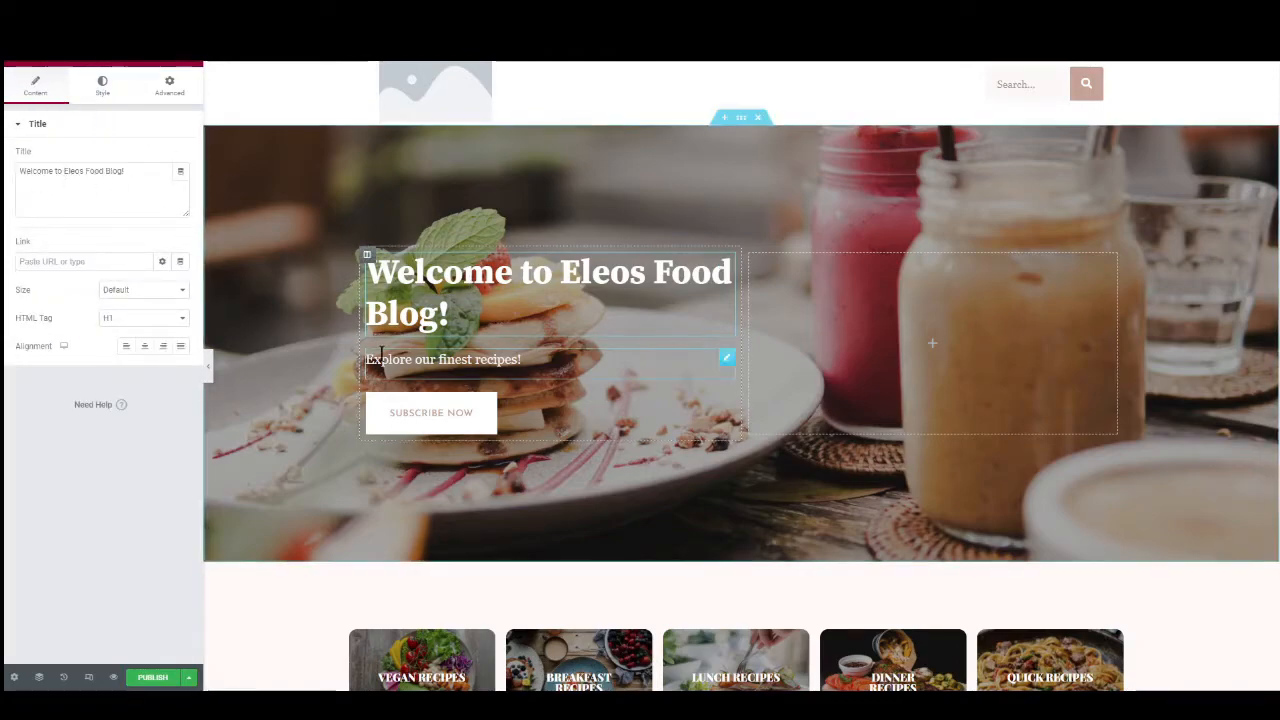
scroll(726, 354, down, 1)
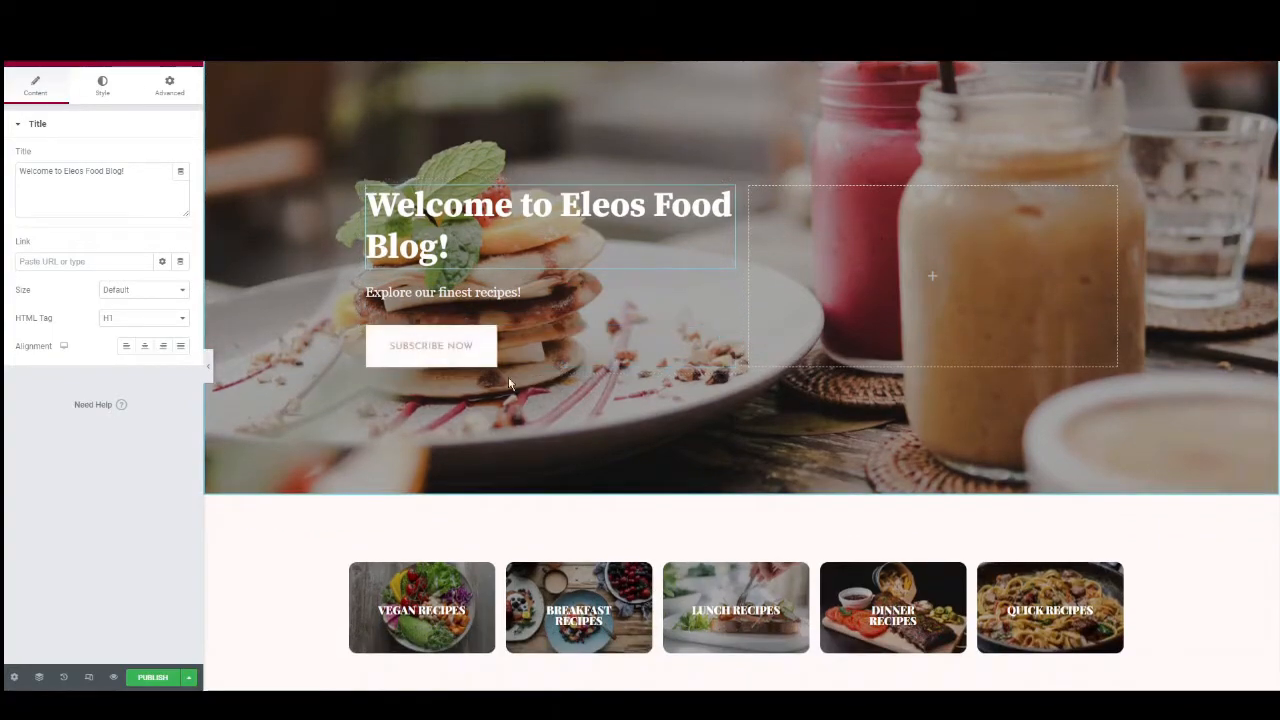
click(483, 353)
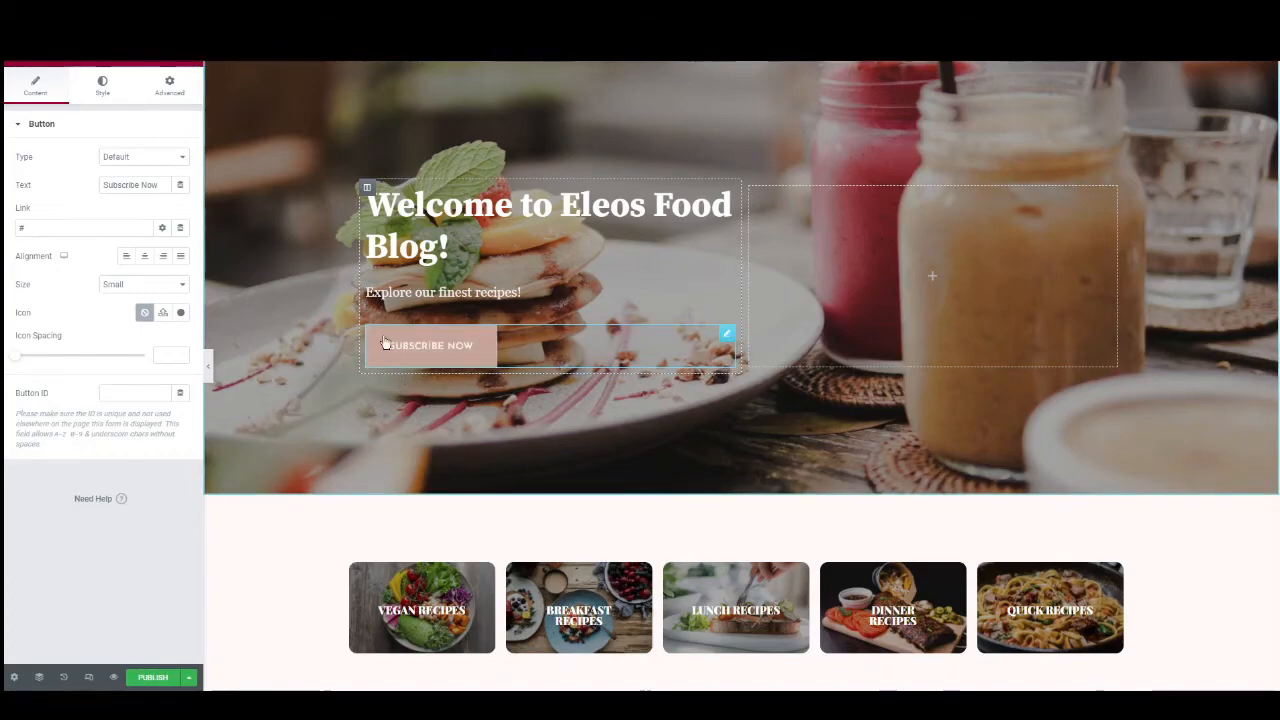
click(90, 229)
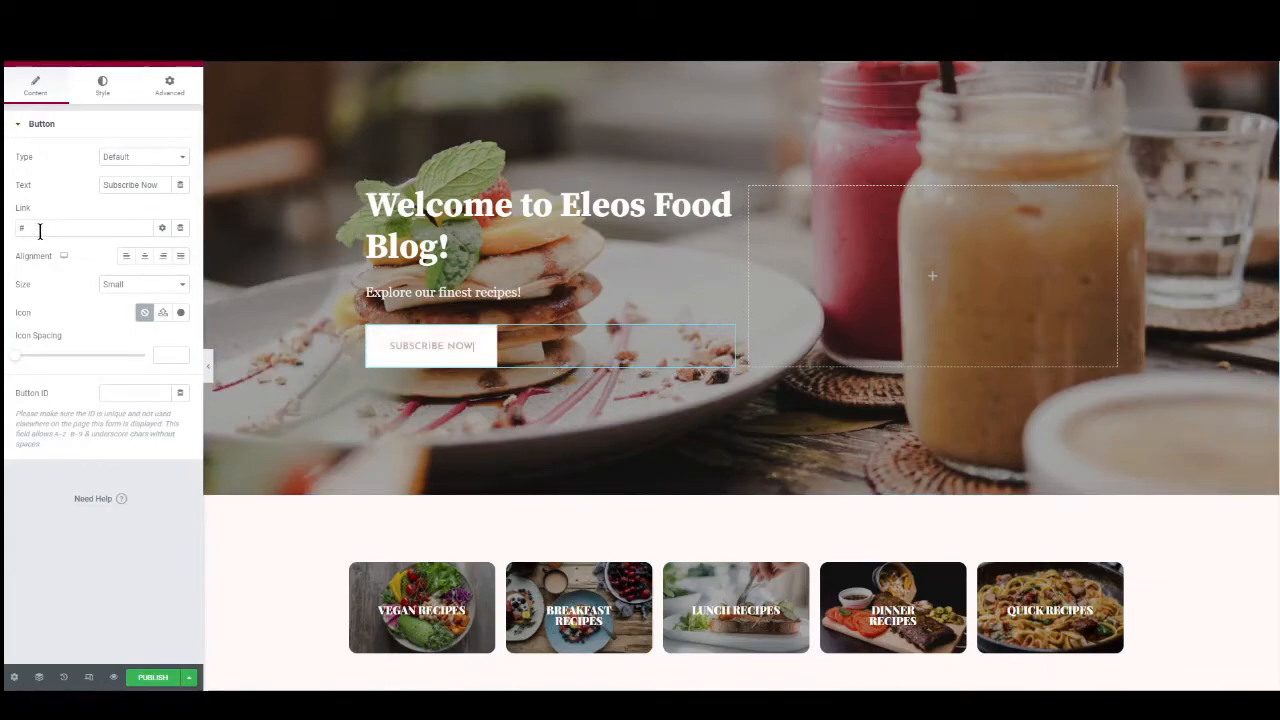
Examine the Vegan Recipes tile's background image settings and its heading's title and link.
scroll(500, 358, down, 5)
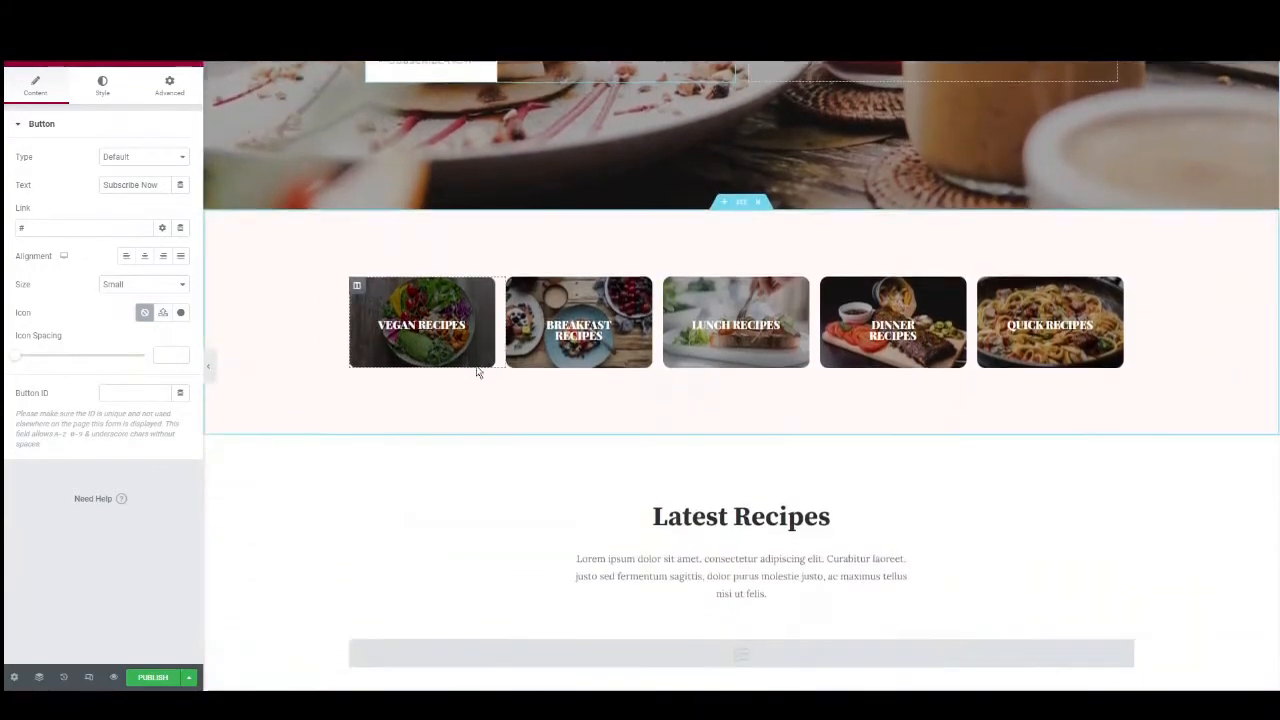
scroll(478, 372, down, 1)
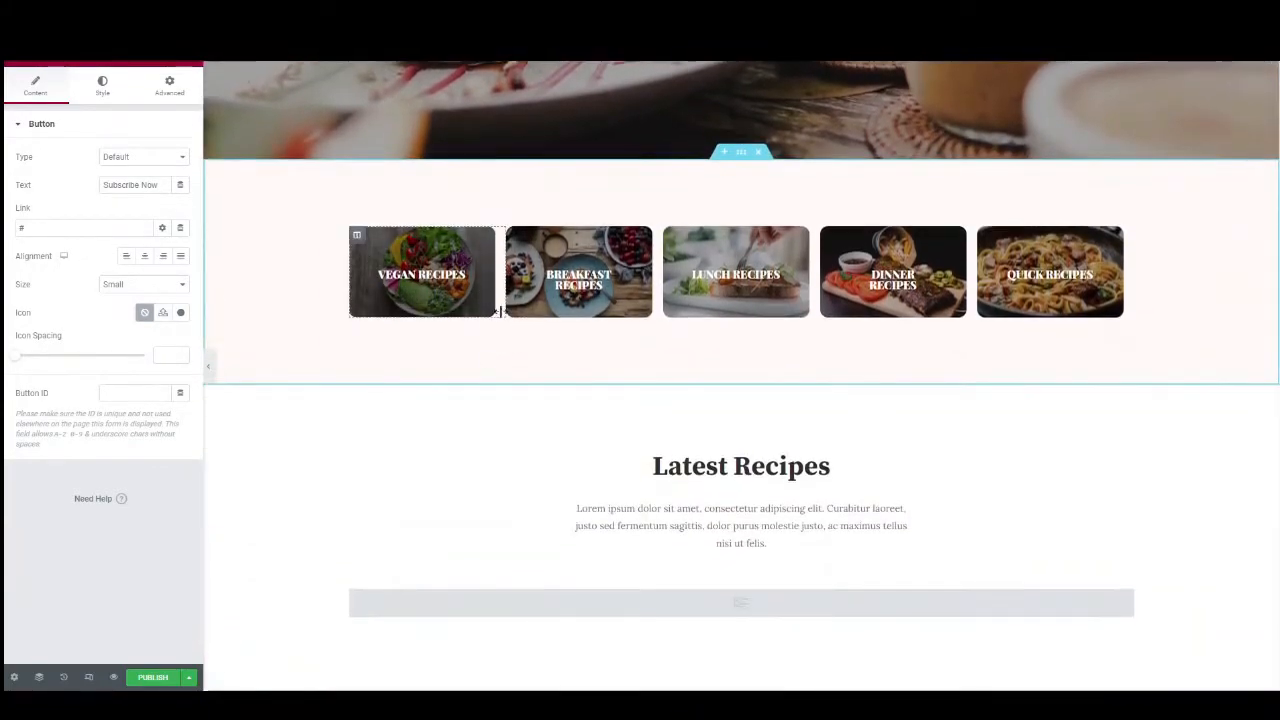
click(357, 238)
click(101, 88)
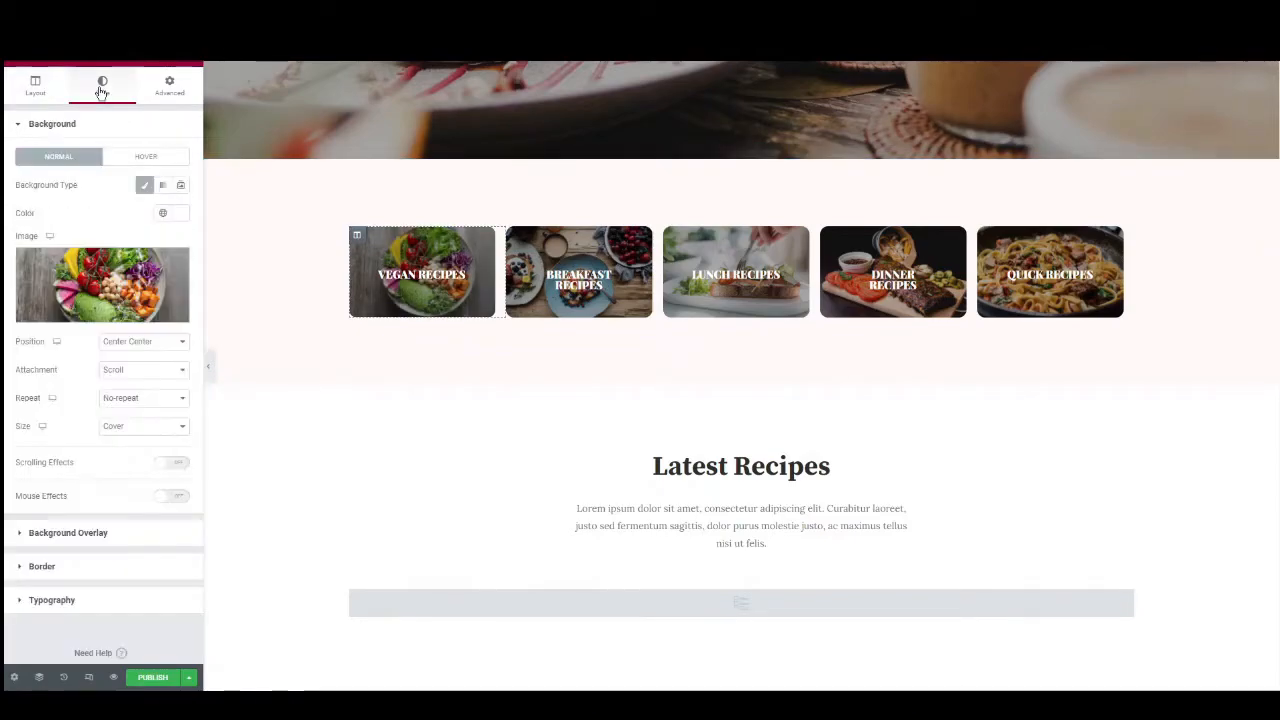
click(440, 274)
Examine the pancake recipe section's background image settings and the play icon's link.
scroll(572, 280, down, 3)
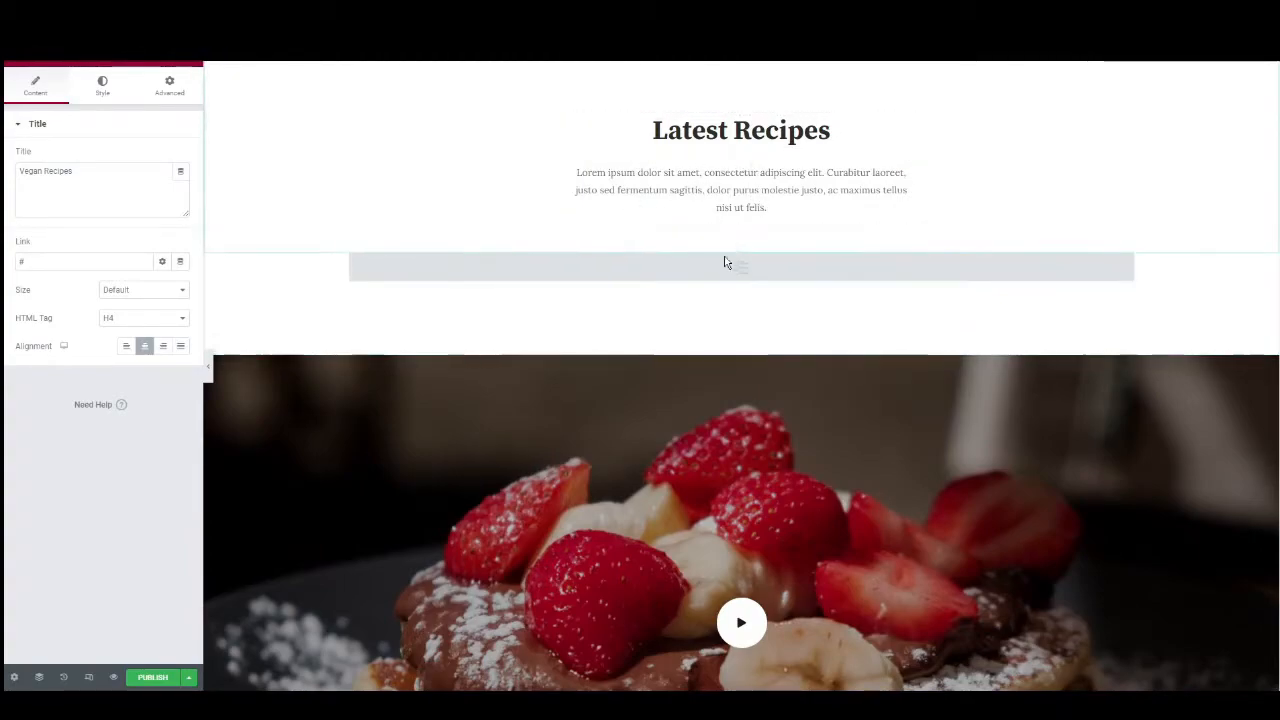
scroll(690, 243, down, 3)
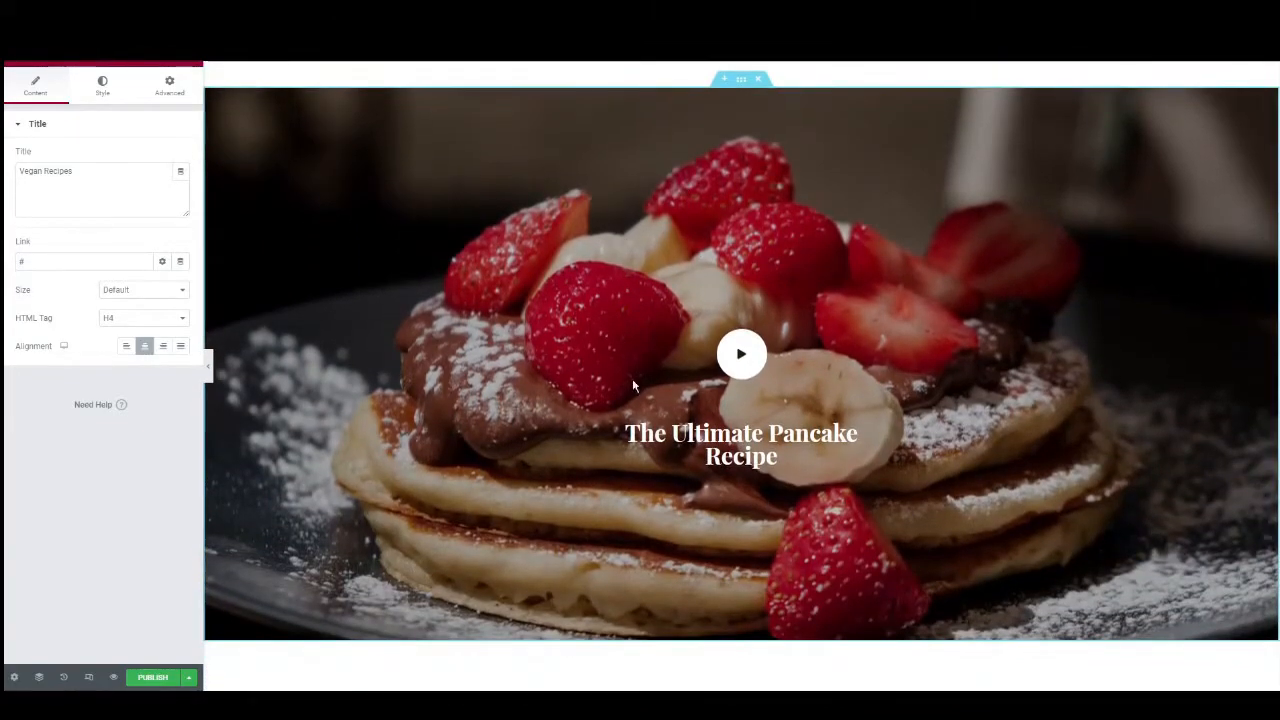
click(741, 83)
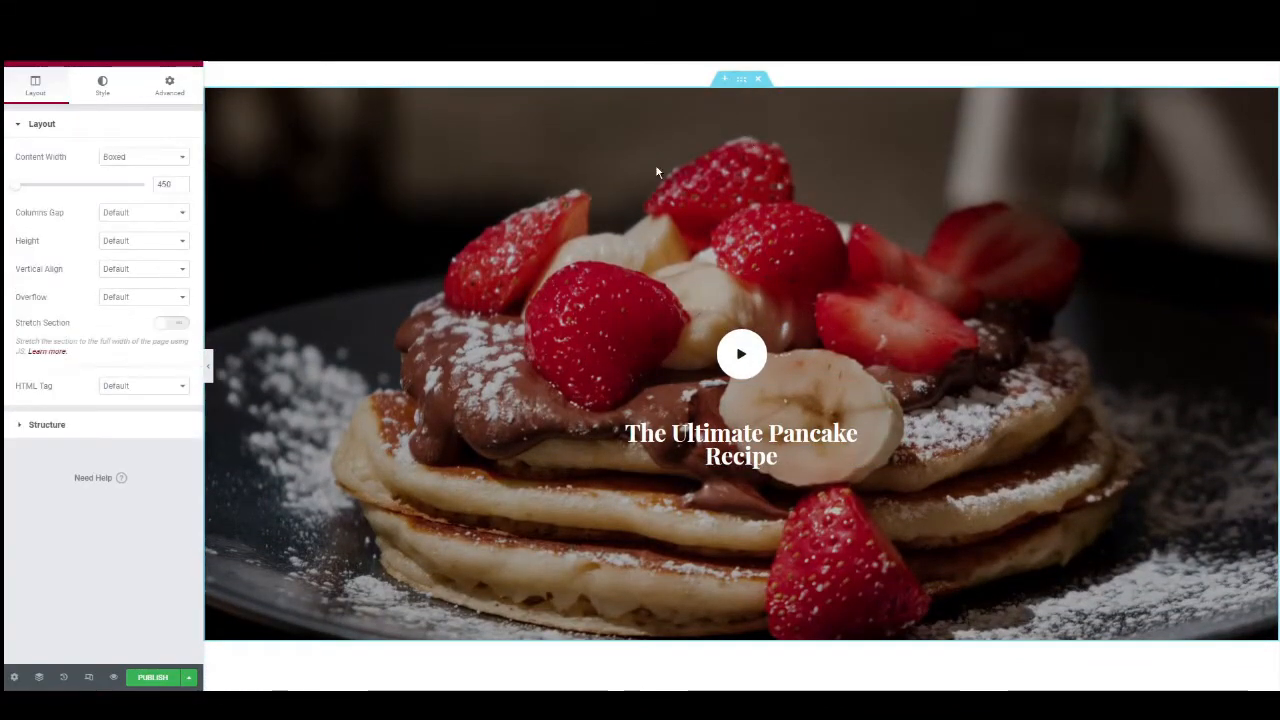
click(103, 88)
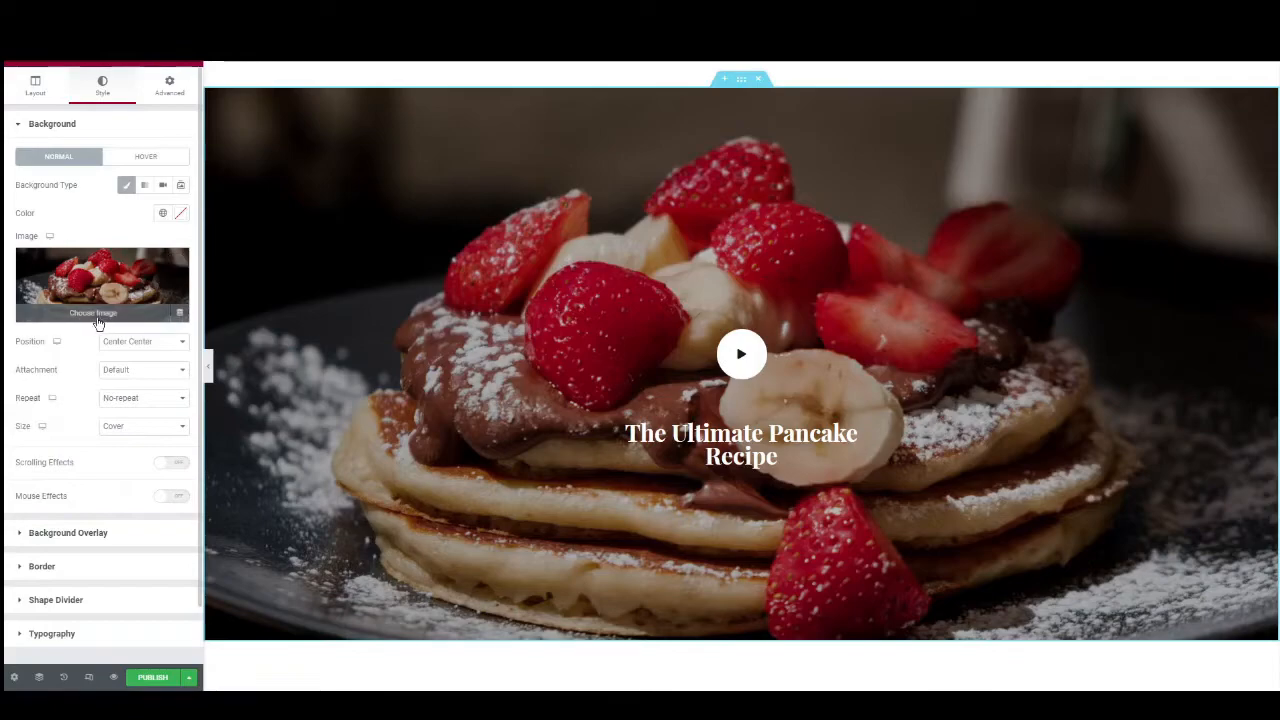
scroll(591, 369, down, 1)
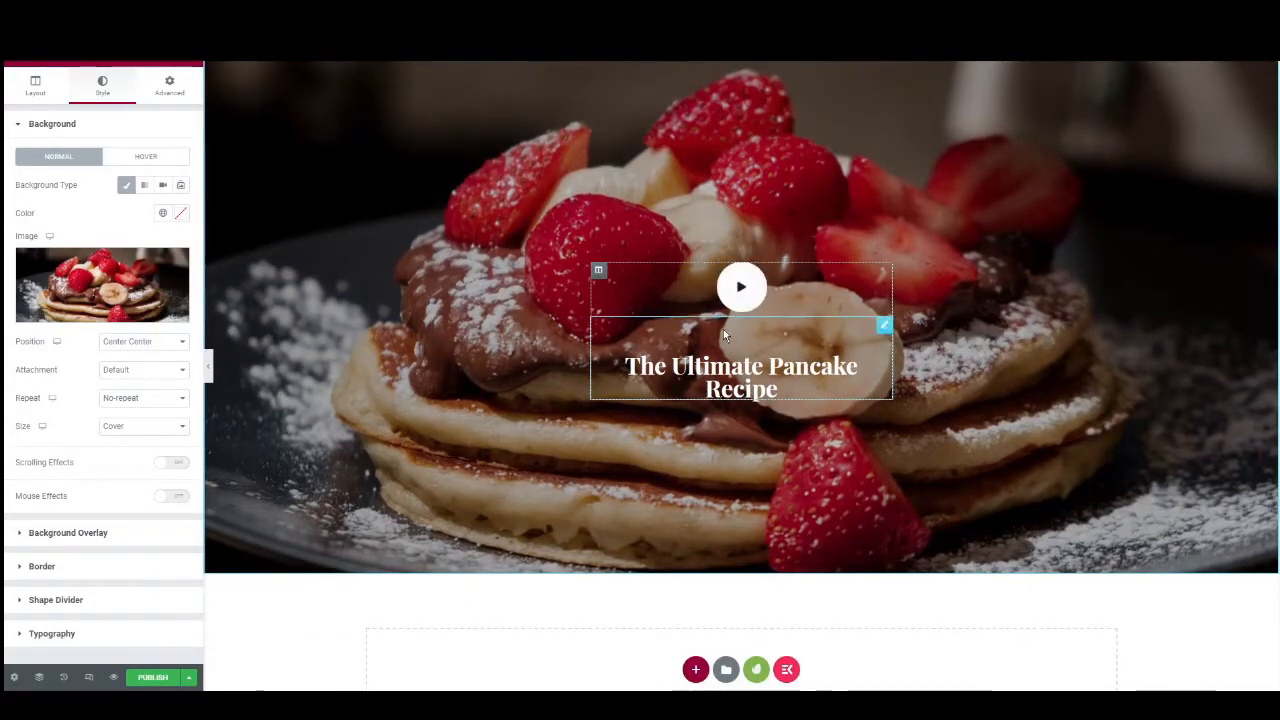
click(737, 296)
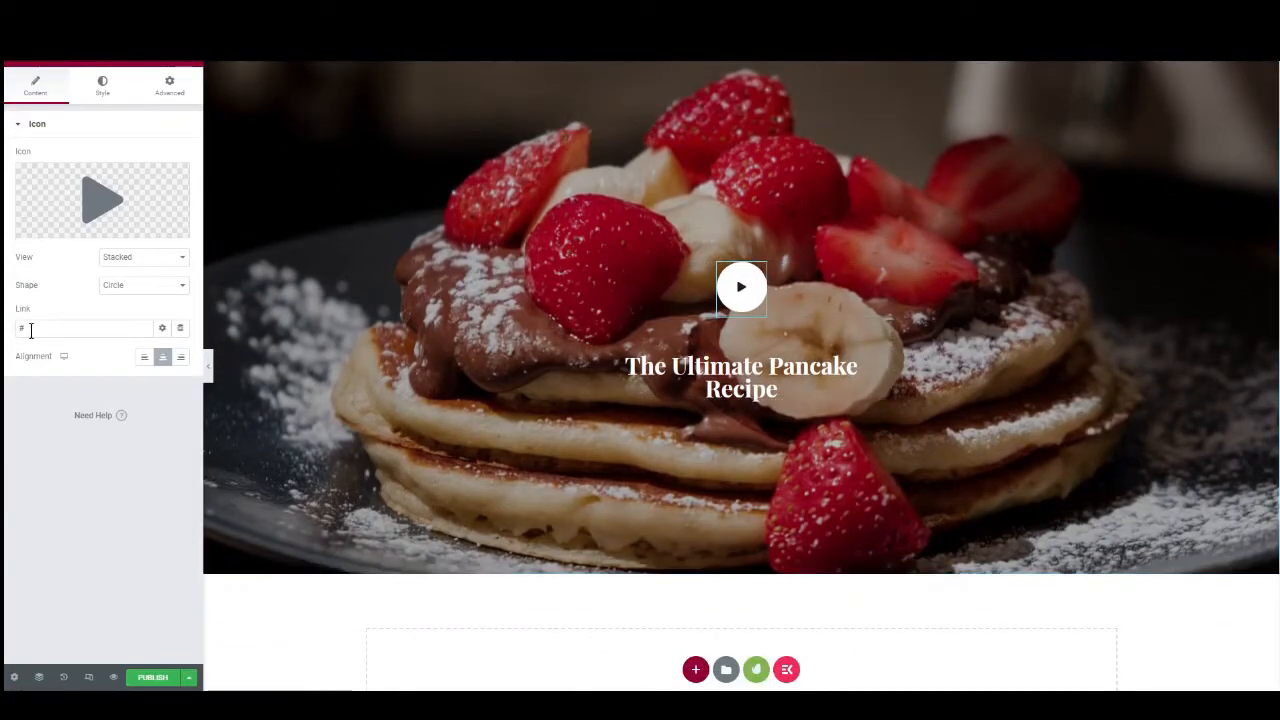
scroll(497, 320, down, 4)
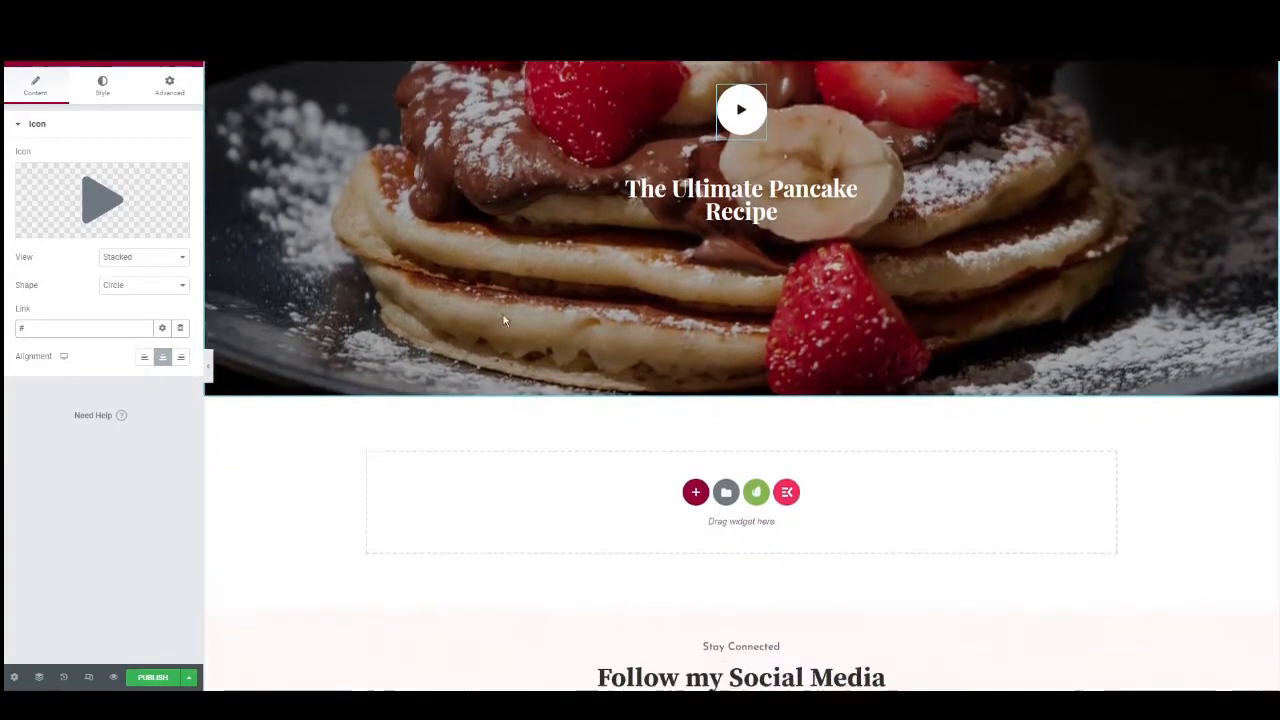
Publish the Home page and exit Elementor to the dashboard's list of pages.
scroll(497, 320, up, 5)
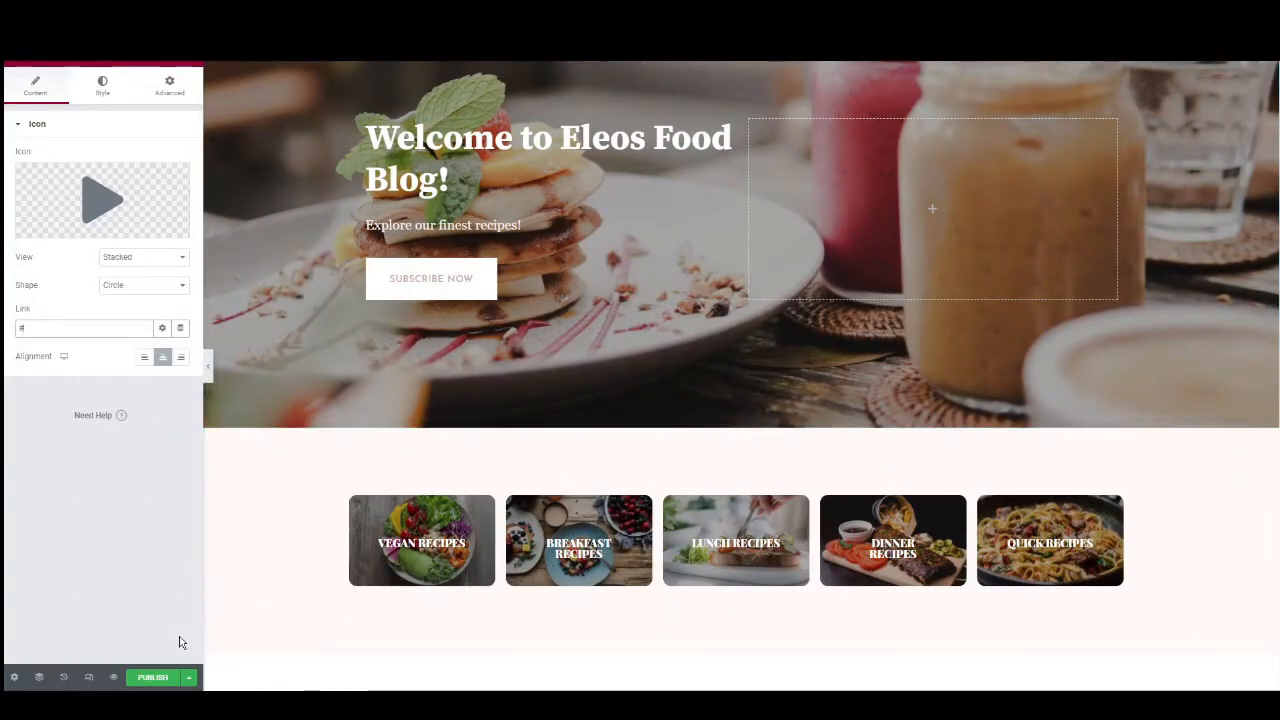
click(155, 679)
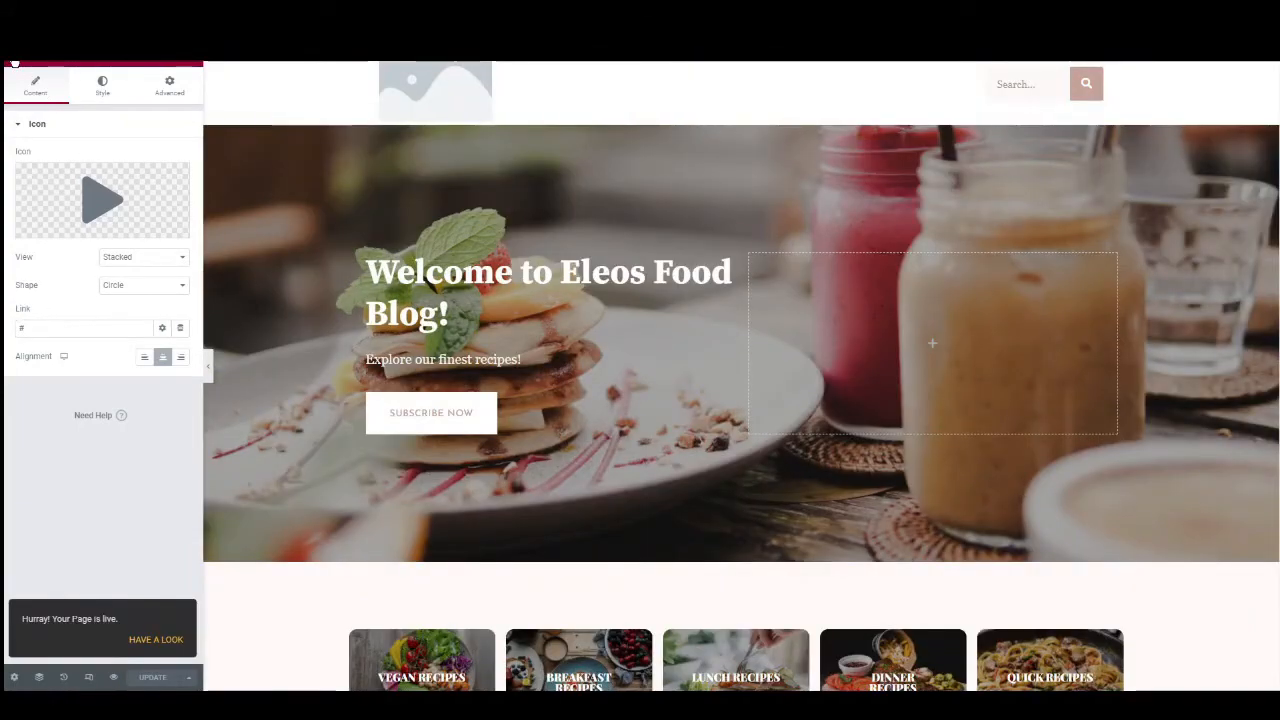
click(18, 57)
click(97, 289)
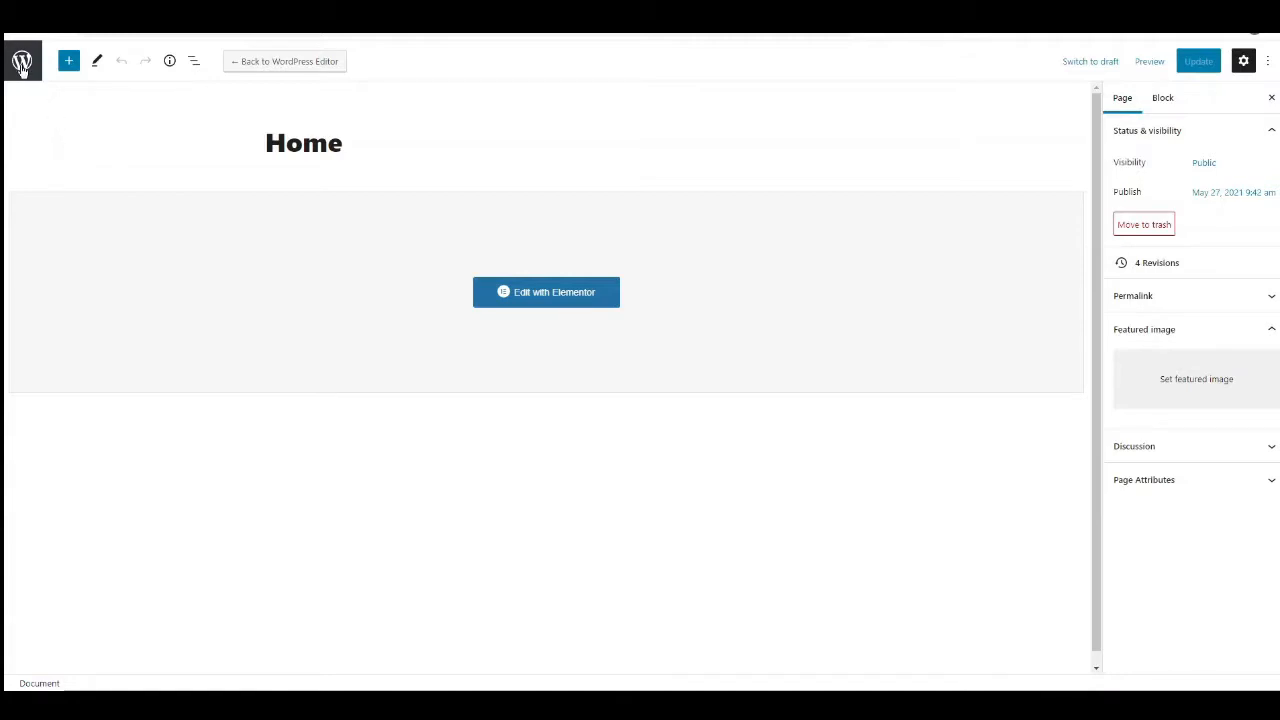
click(21, 62)
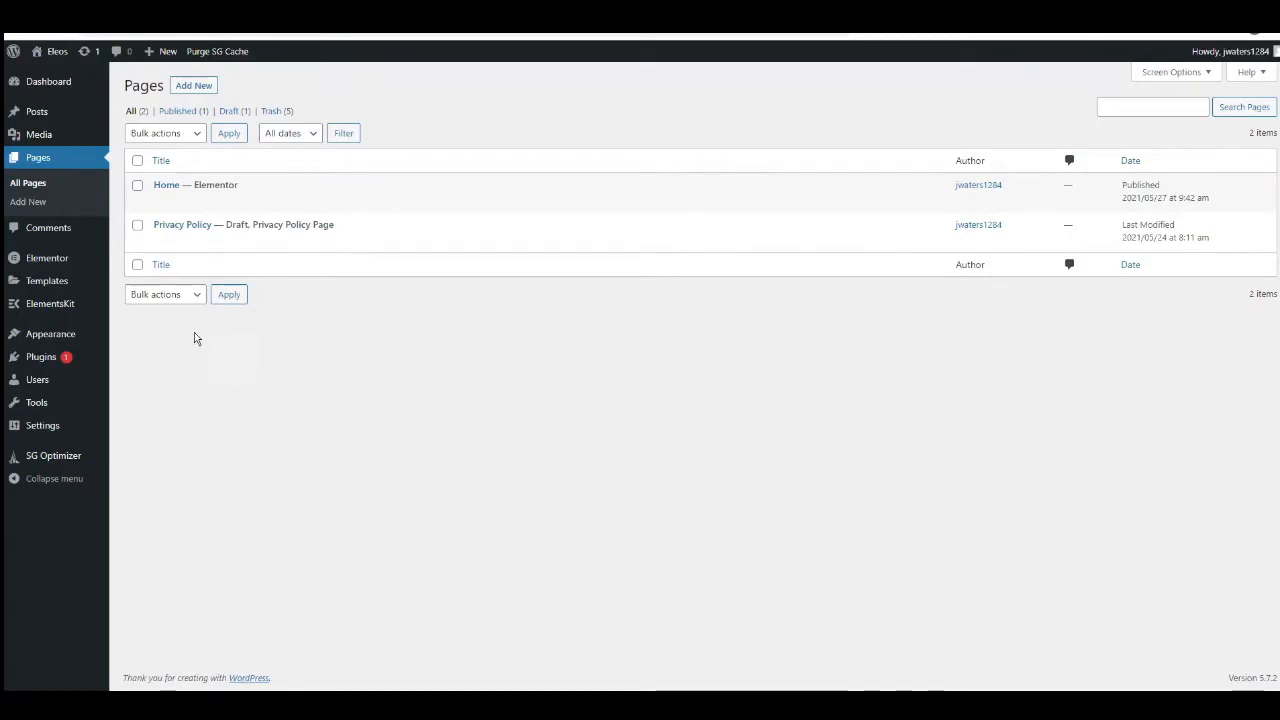
Create the post categories breakfast, lunch, dinner, vegan, vegetarian, quick, featured and favourites.
mouse_move(42, 114)
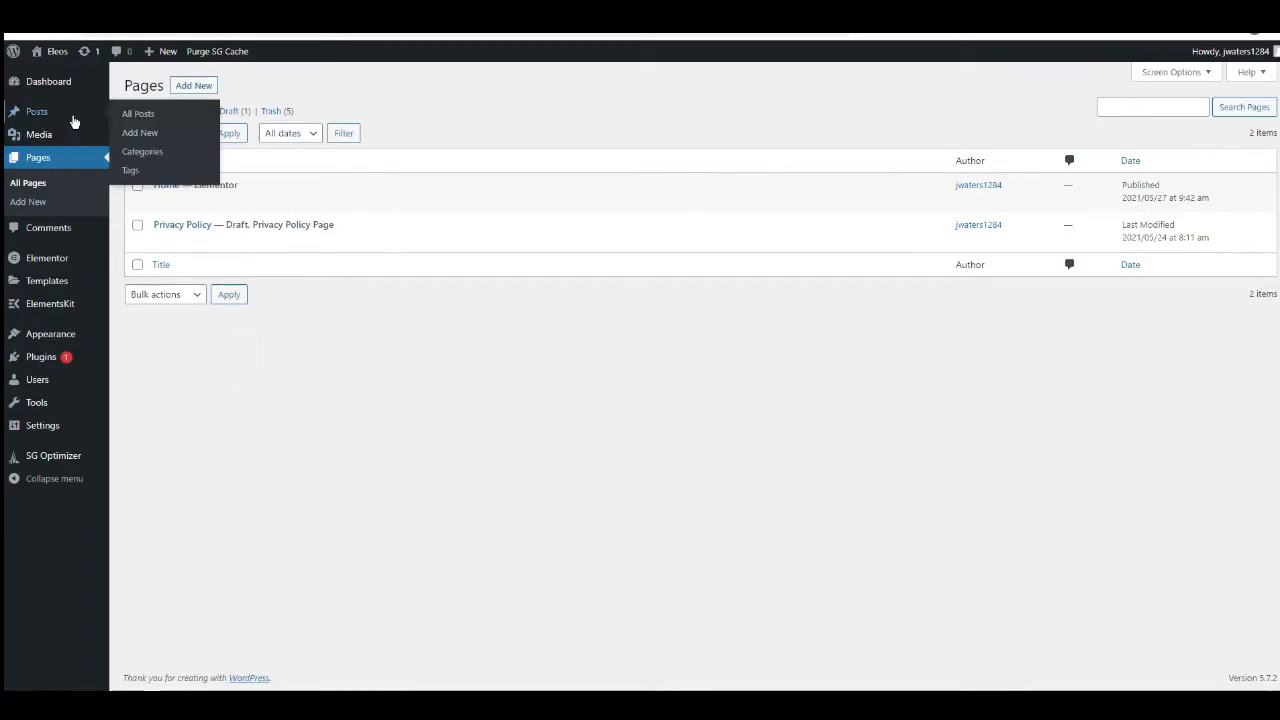
click(142, 152)
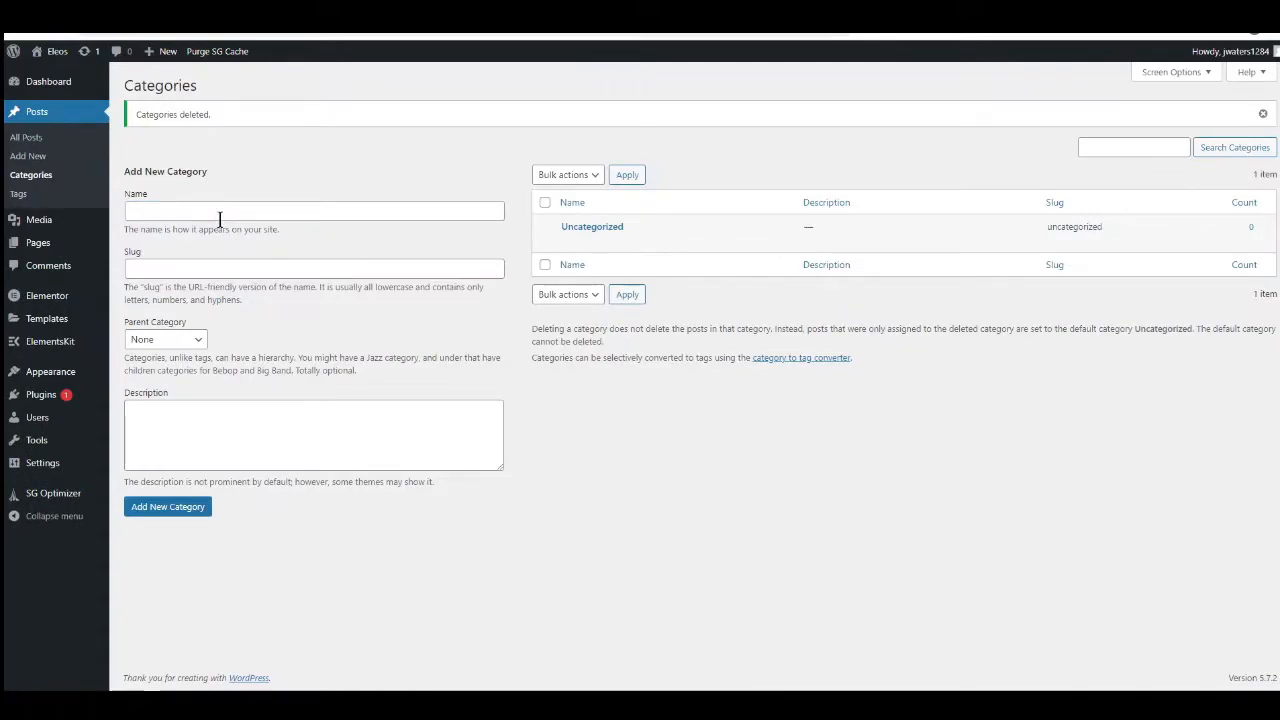
click(206, 211)
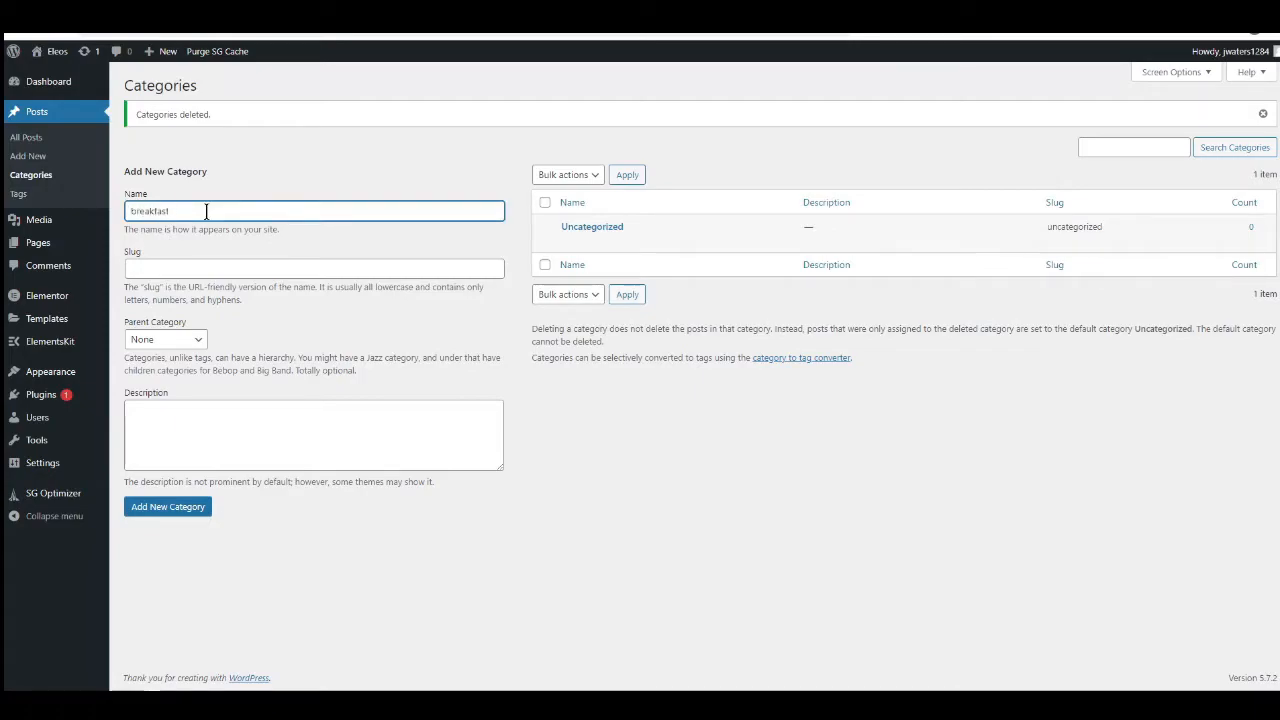
key(Return)
text(lunch)
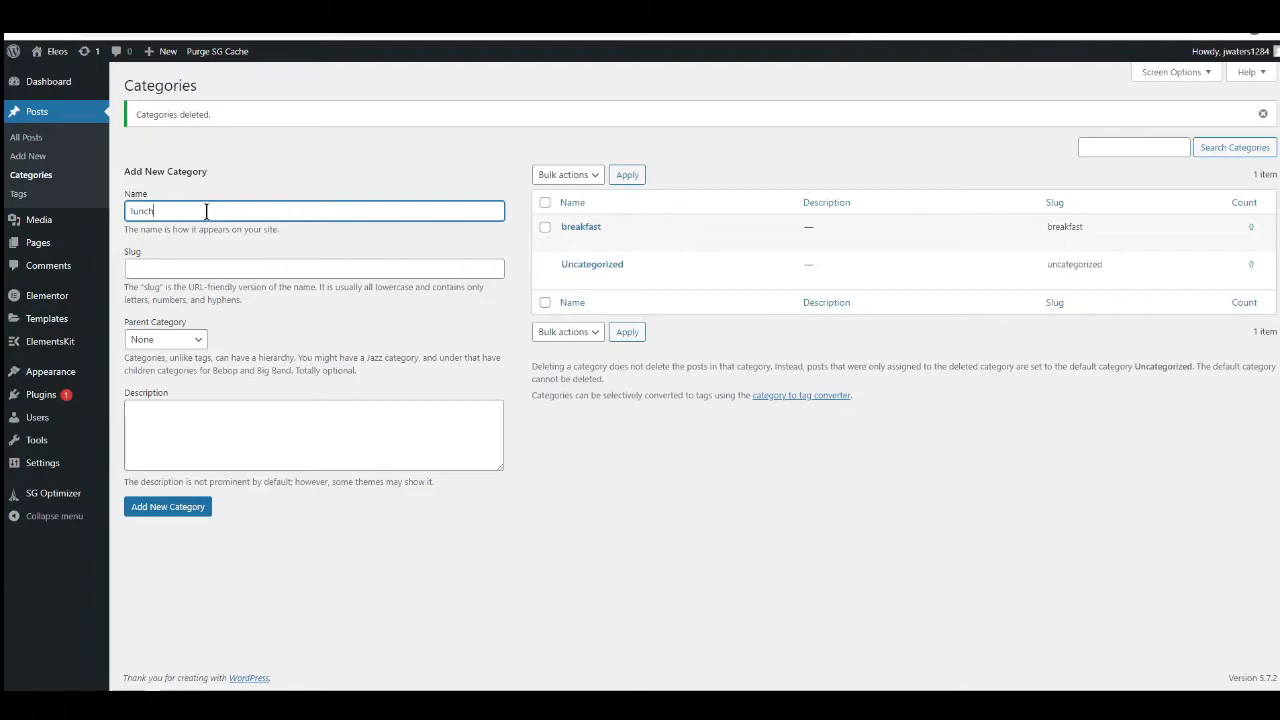
key(Return)
text(dinner)
key(Return)
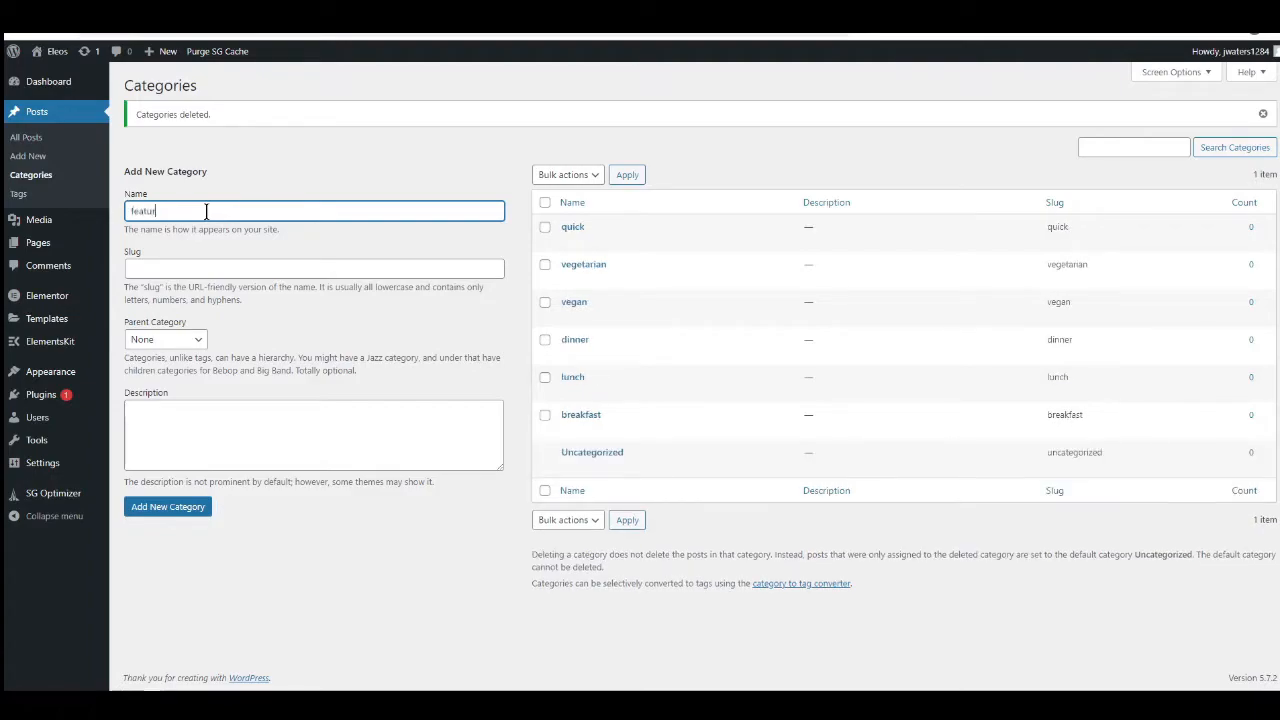
key(Return)
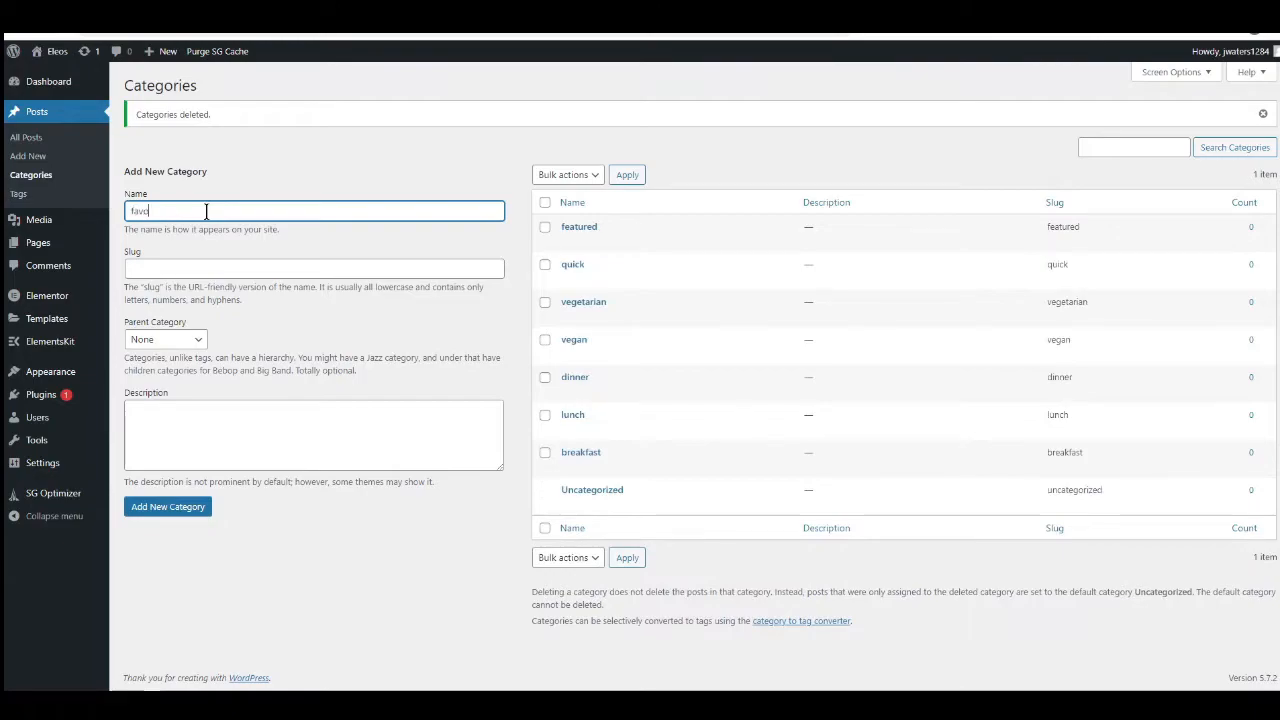
key(Return)
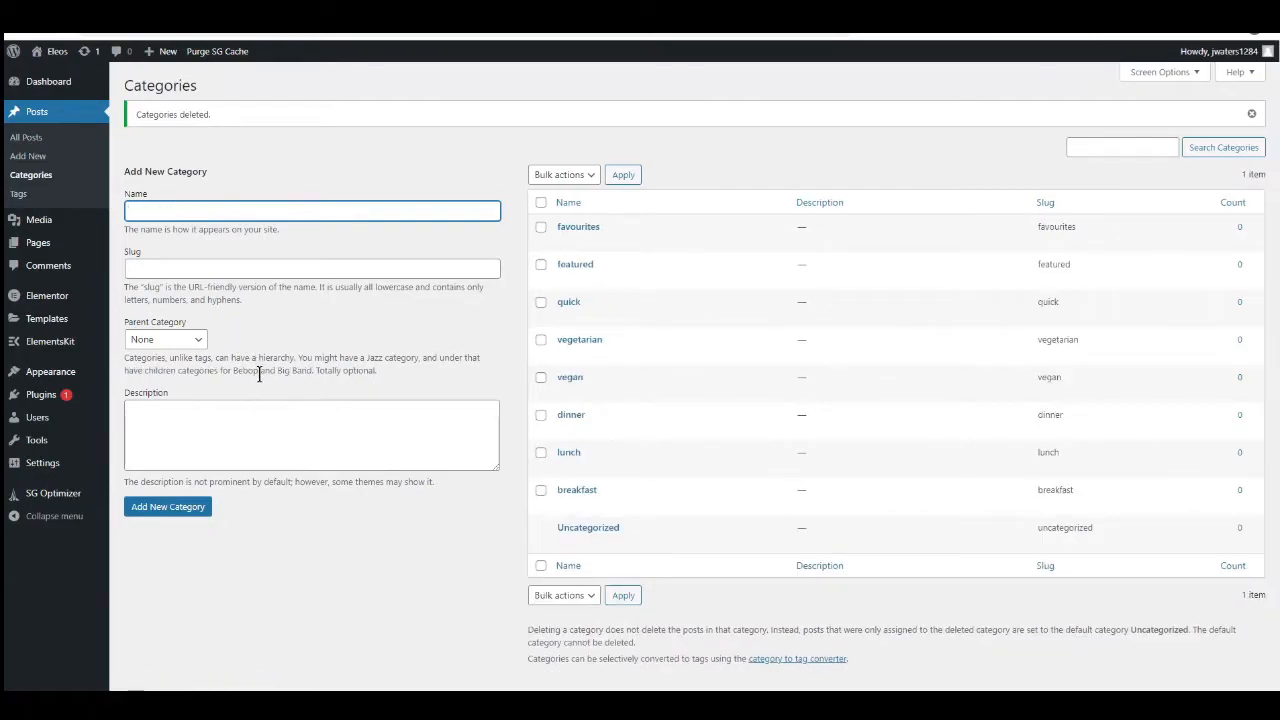
Create a new page titled Breakfast Recipes and open it for editing with Elementor.
mouse_move(64, 244)
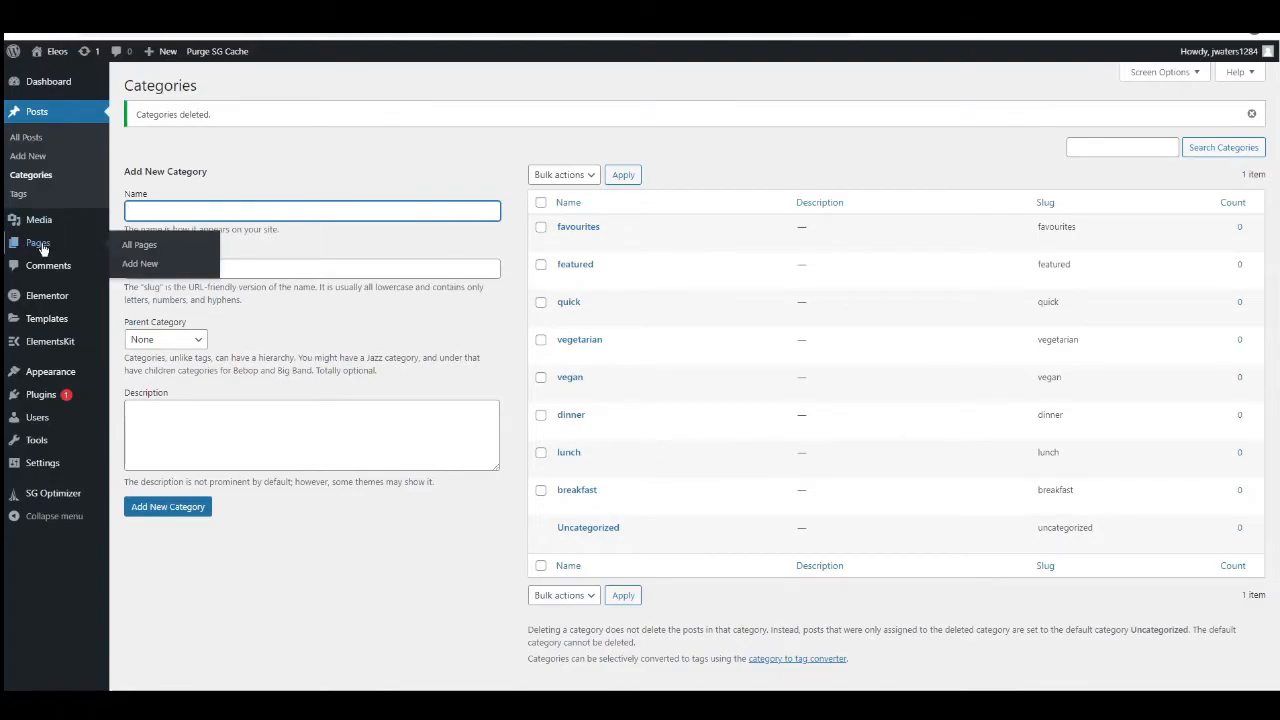
click(139, 266)
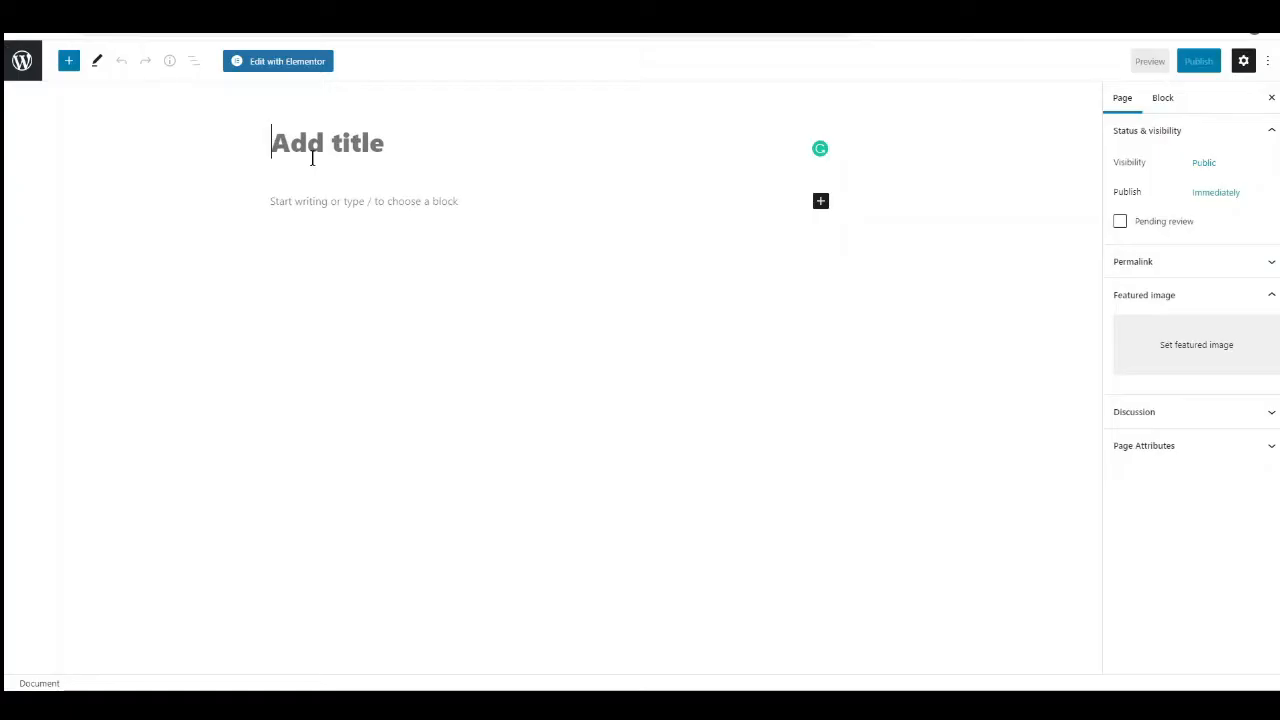
text(Brea)
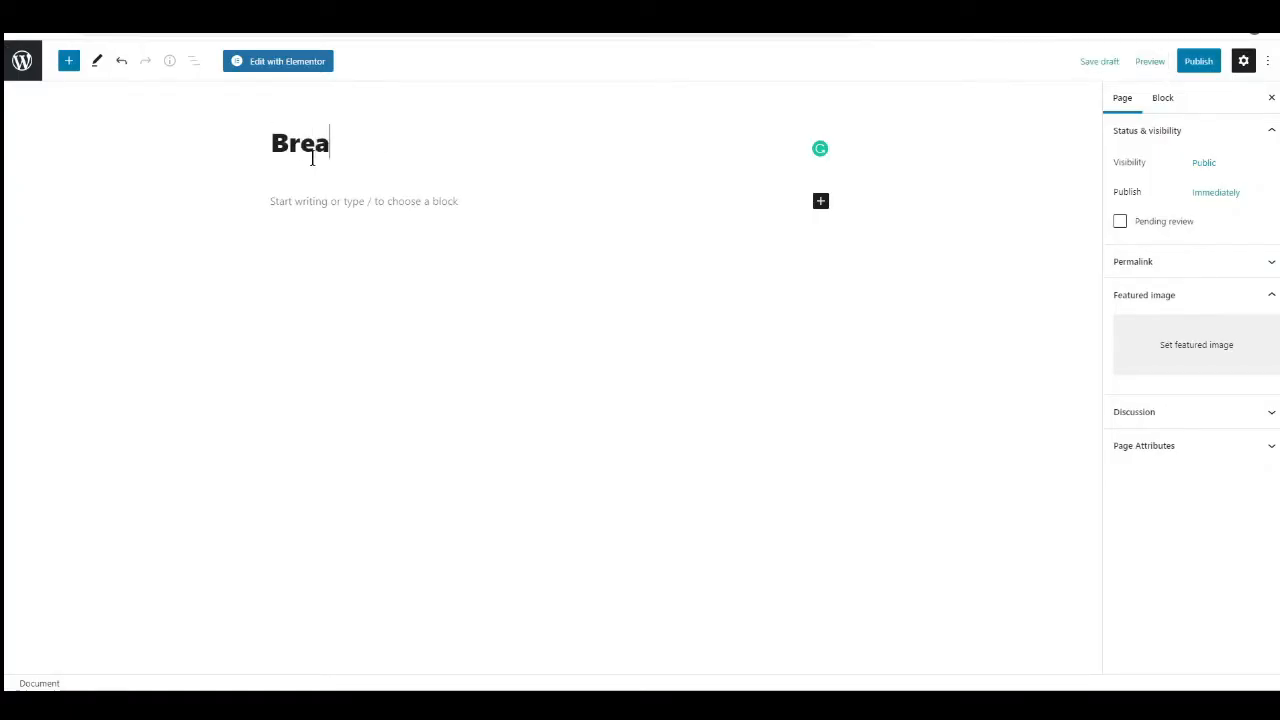
text(kfast Recipe)
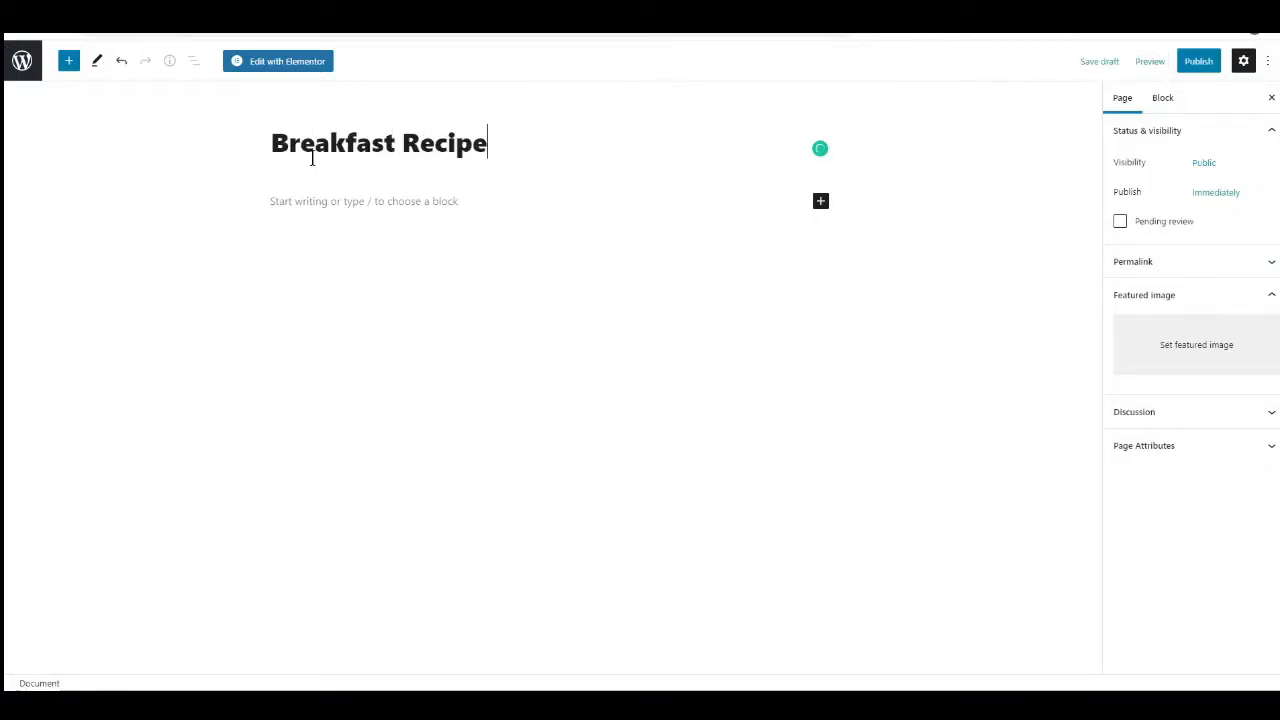
click(293, 72)
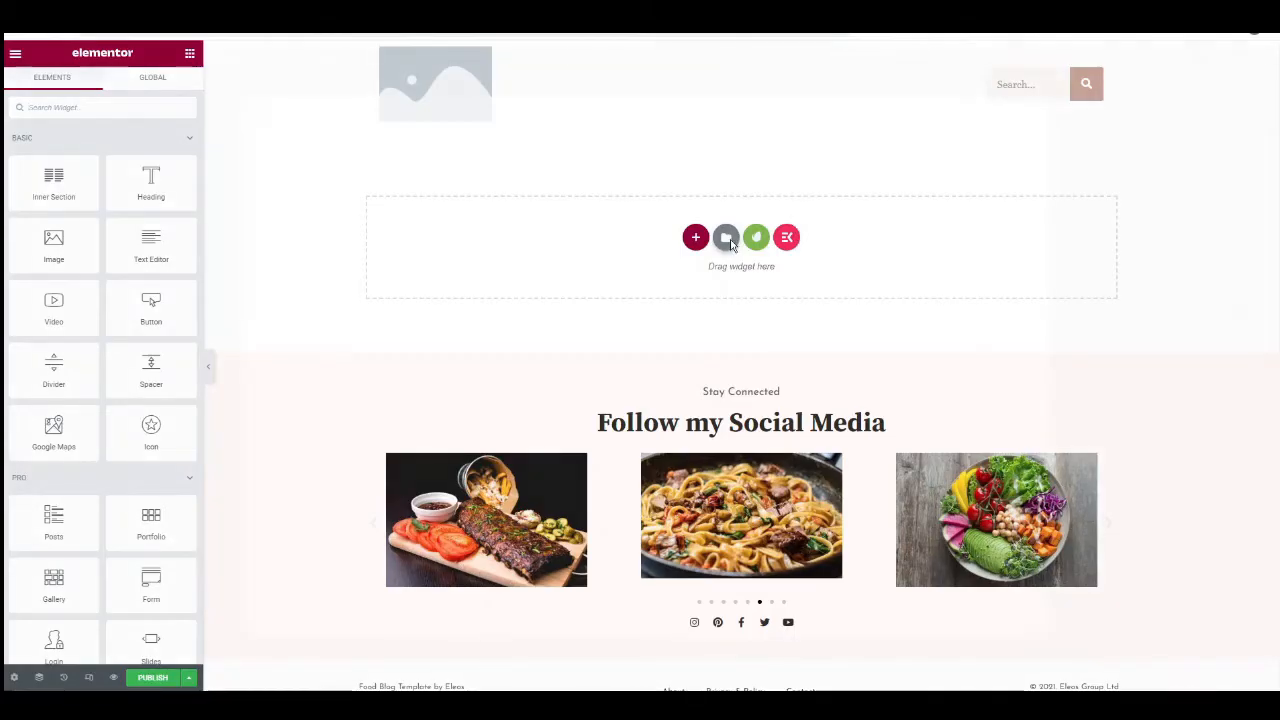
Insert the saved Blog Template into the Breakfast Recipes page.
click(726, 238)
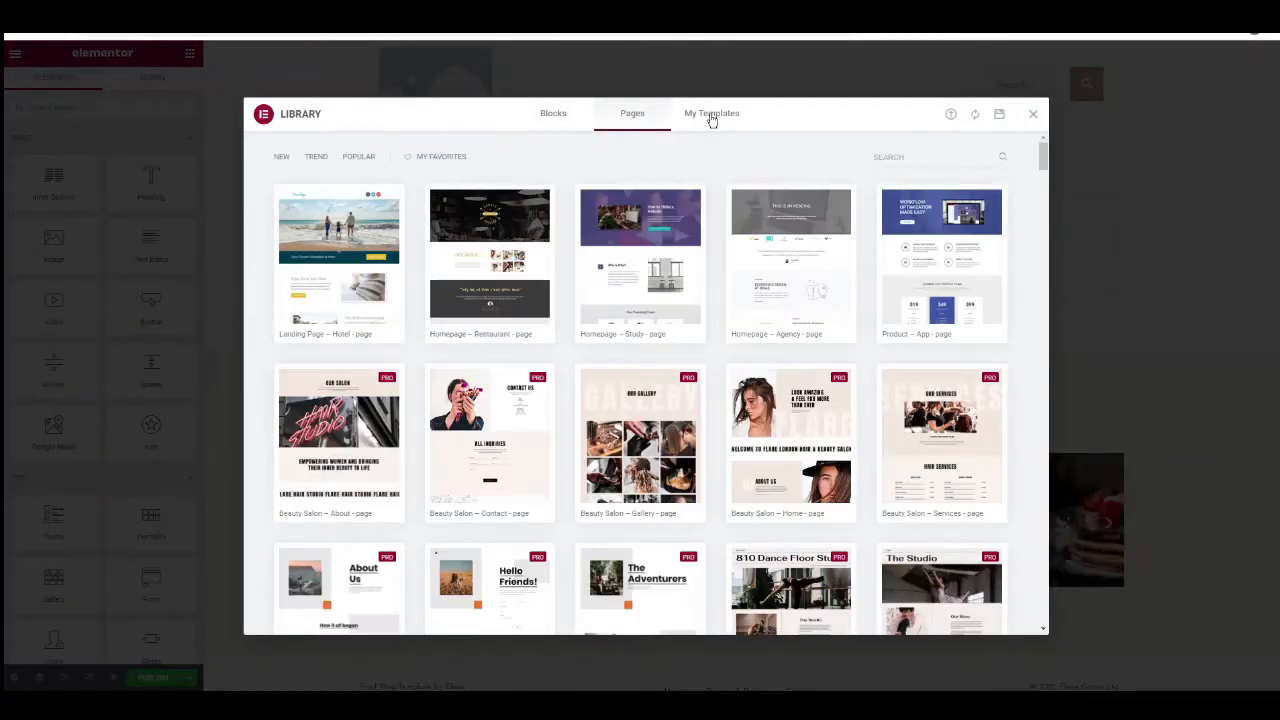
click(711, 116)
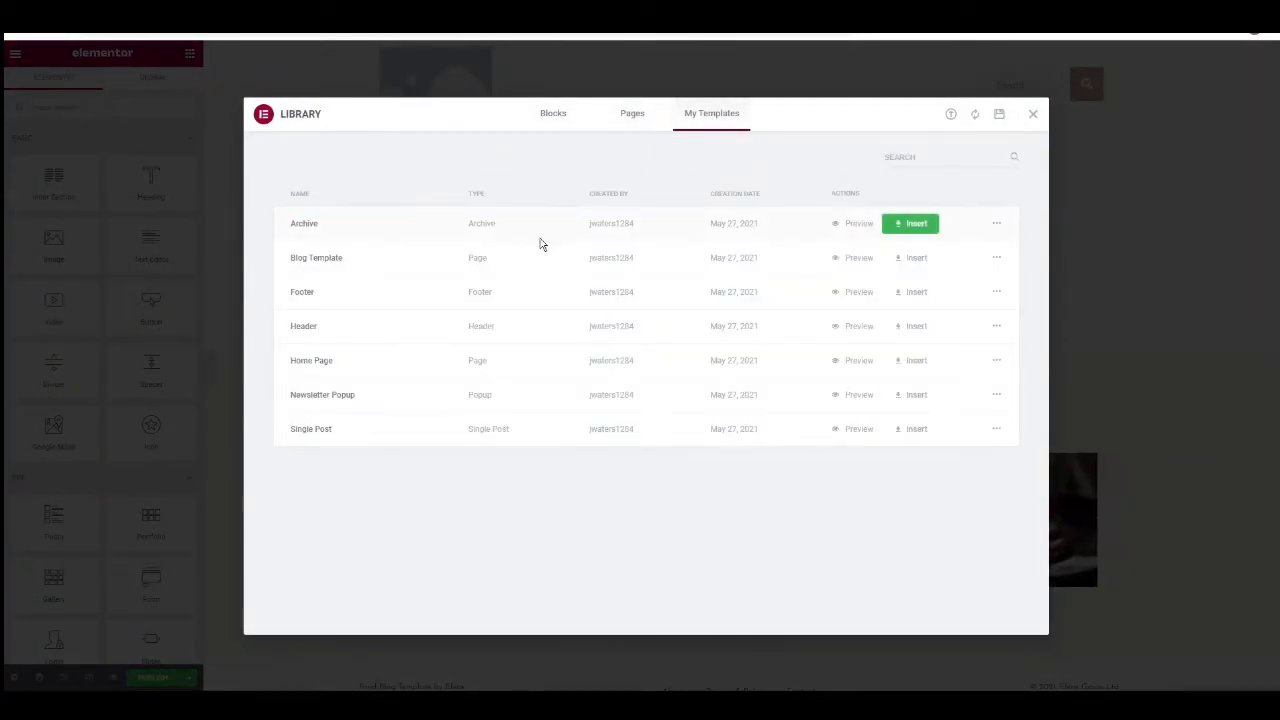
click(916, 262)
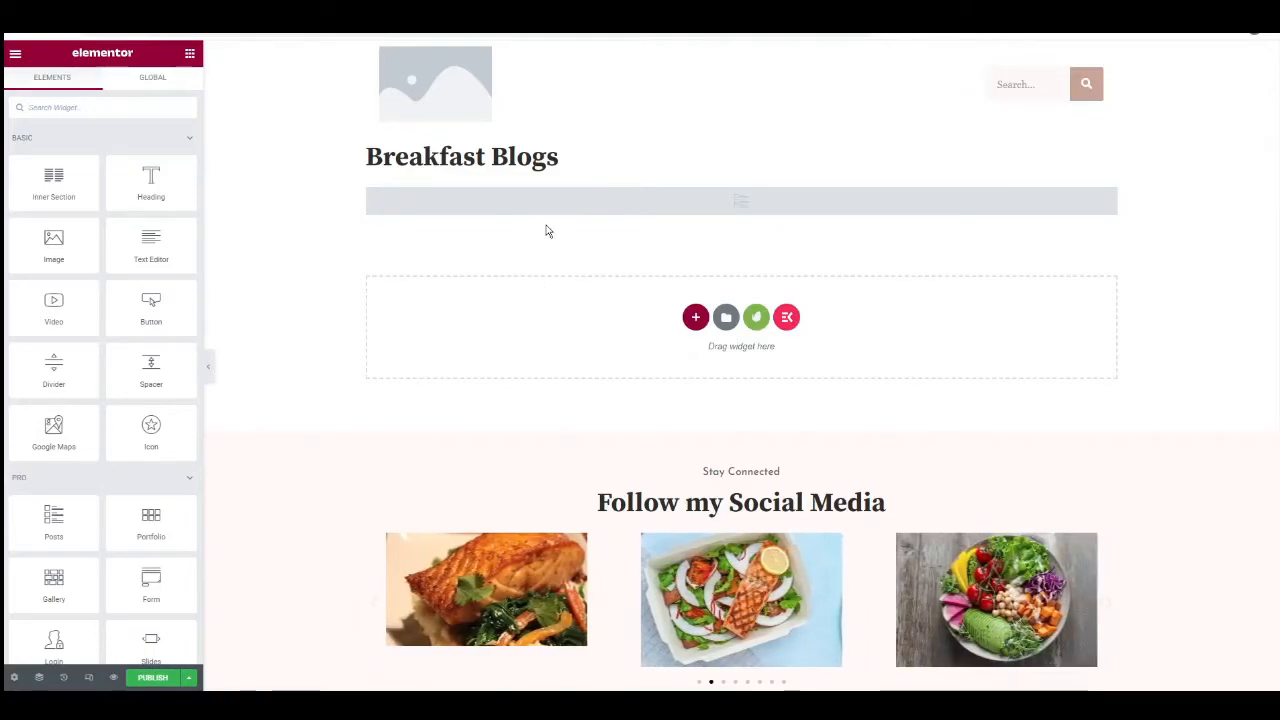
Change the inserted template's heading to Breakfast Recipes.
click(561, 163)
drag(563, 160, 491, 158)
key(BackSpace)
text(Recipes)
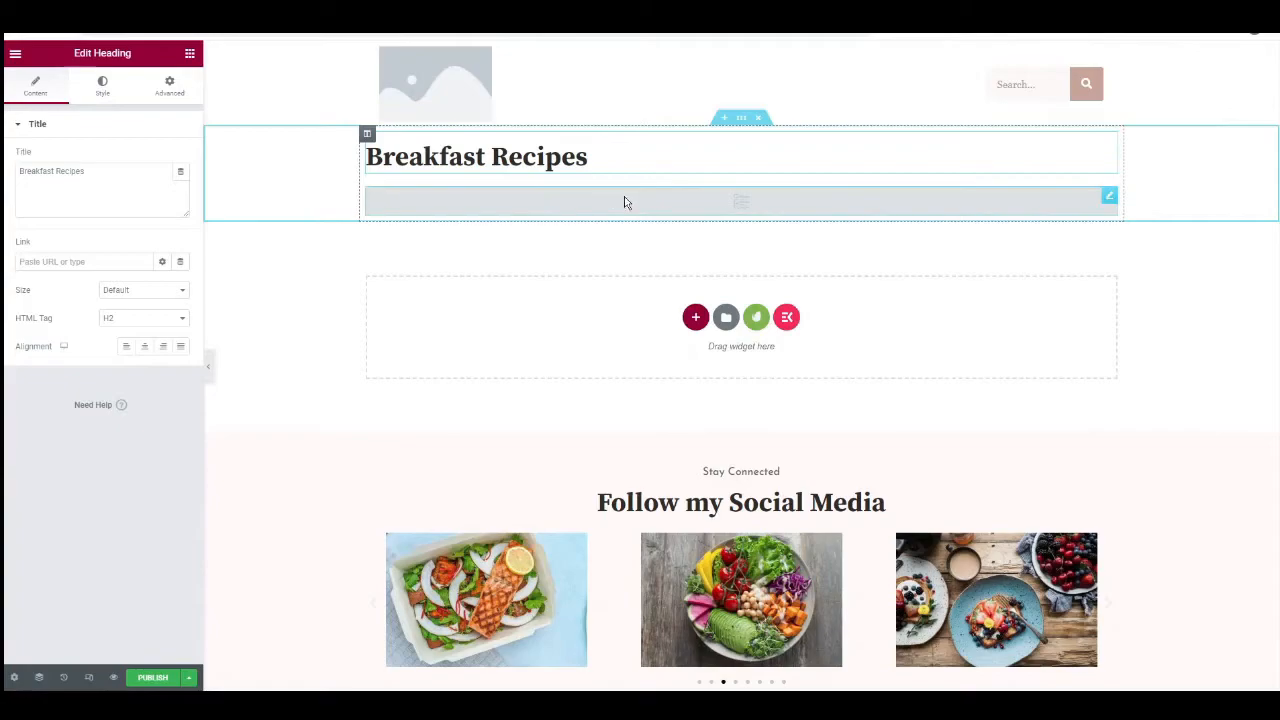
Set the Posts widget's query below the heading to include only the breakfast category as its term.
click(743, 212)
scroll(97, 328, down, 2)
scroll(119, 297, up, 2)
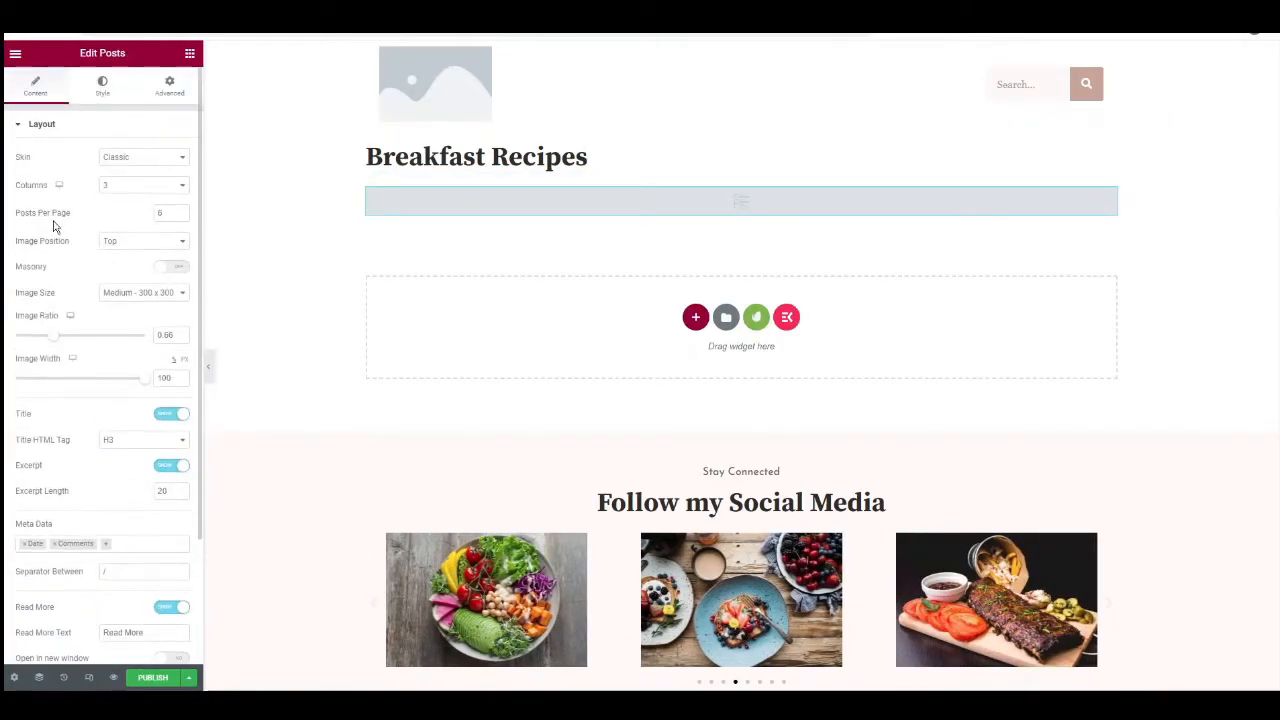
scroll(84, 371, down, 2)
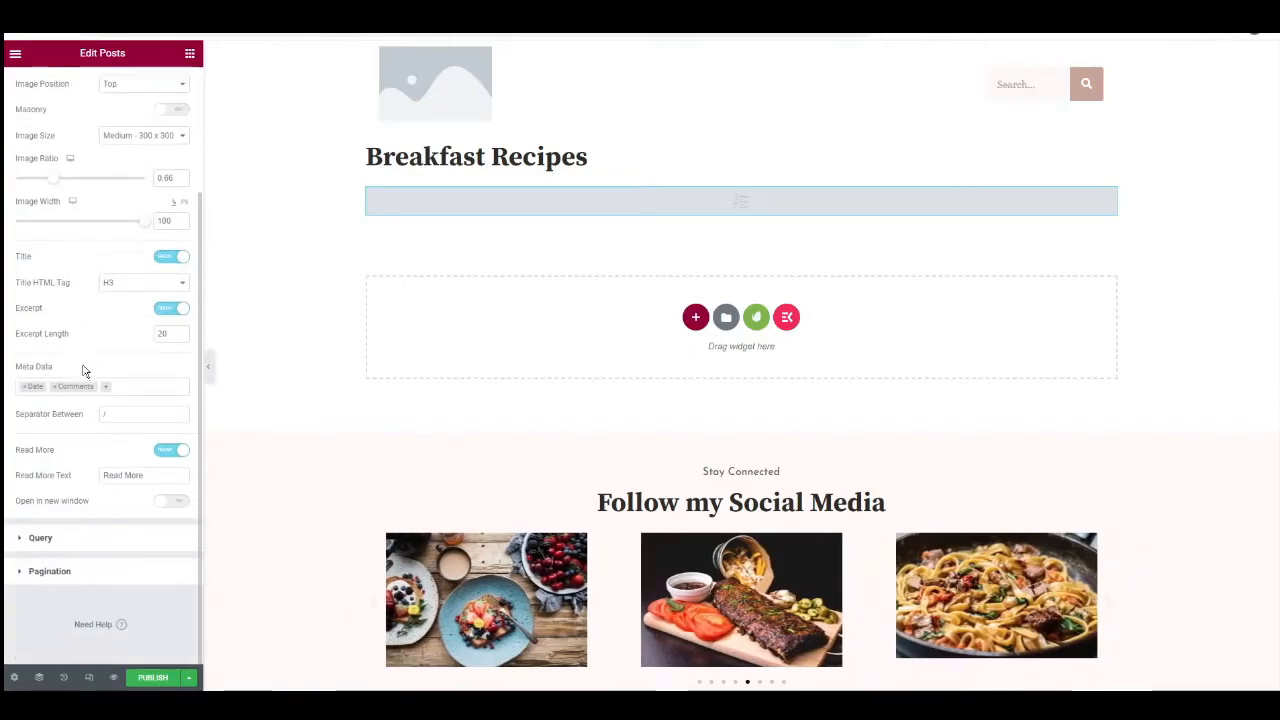
click(40, 538)
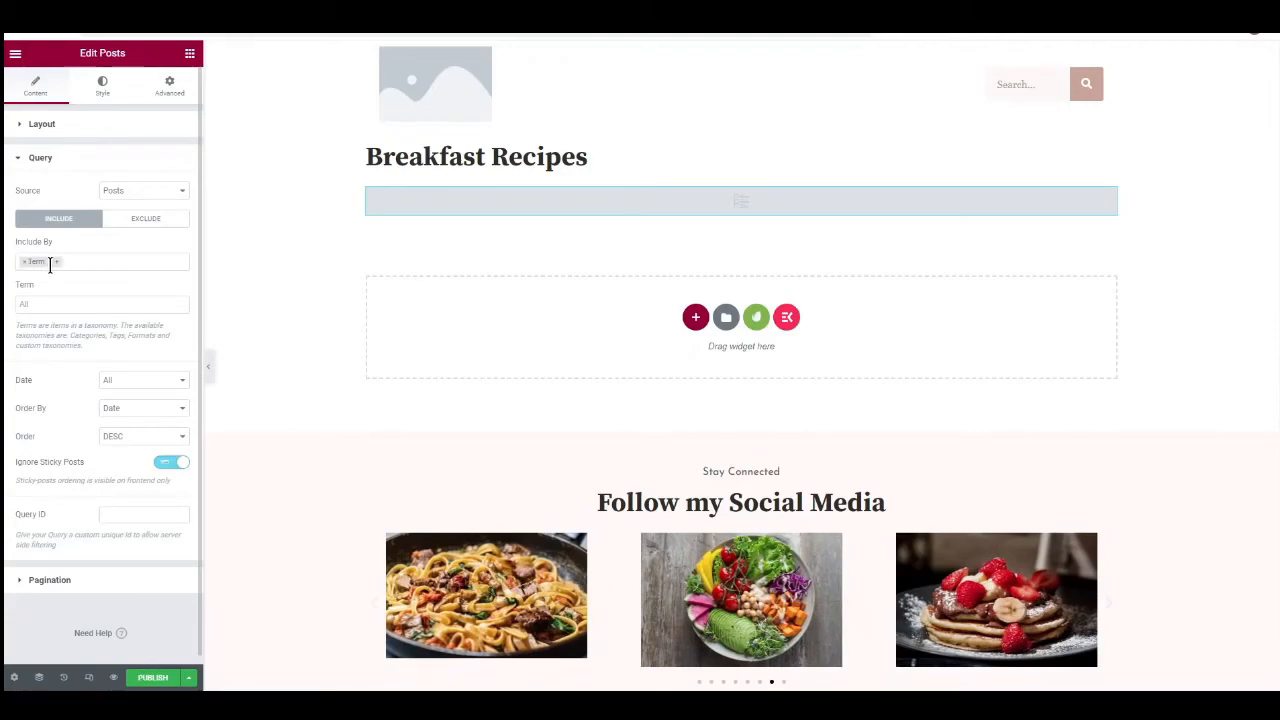
click(52, 263)
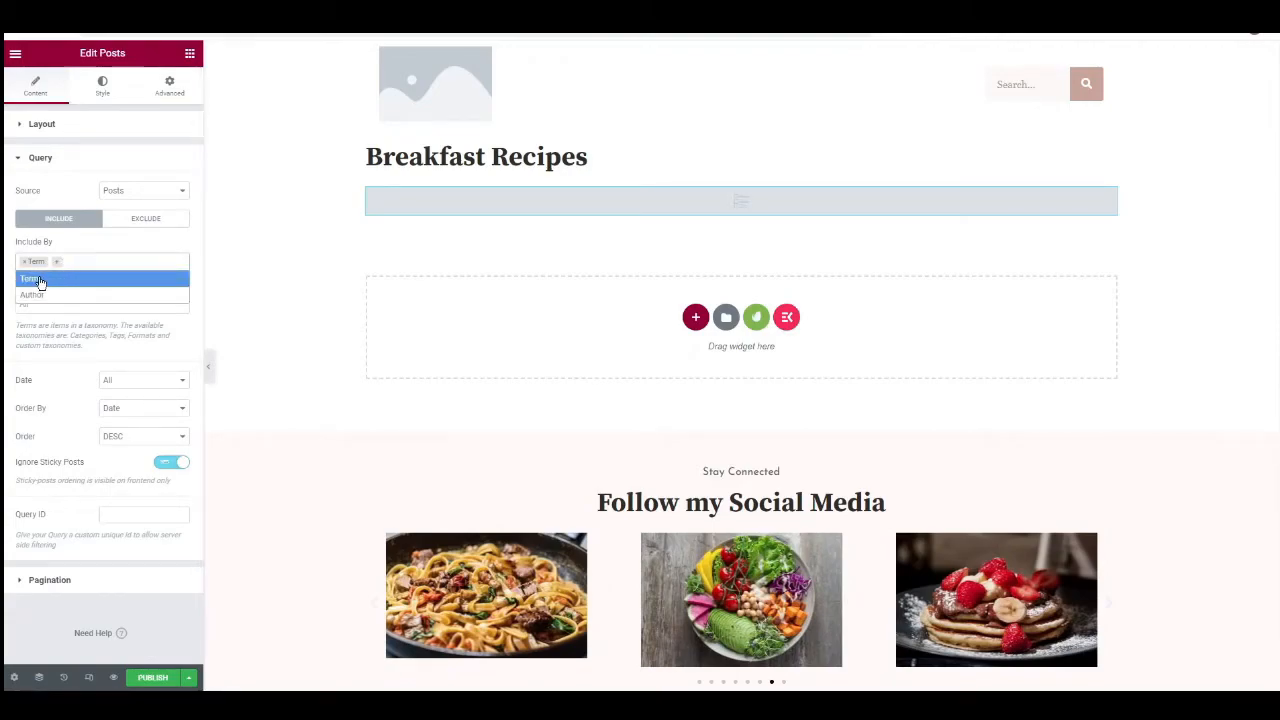
click(90, 256)
click(31, 305)
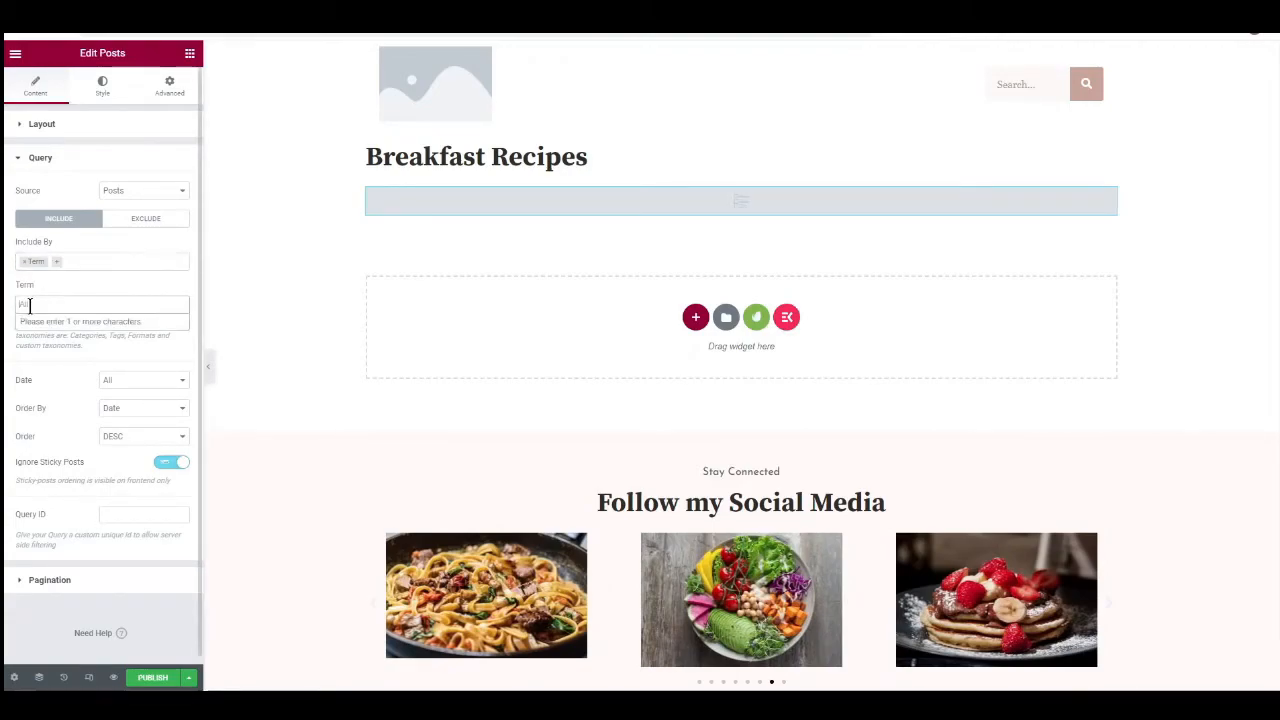
click(32, 305)
click(31, 305)
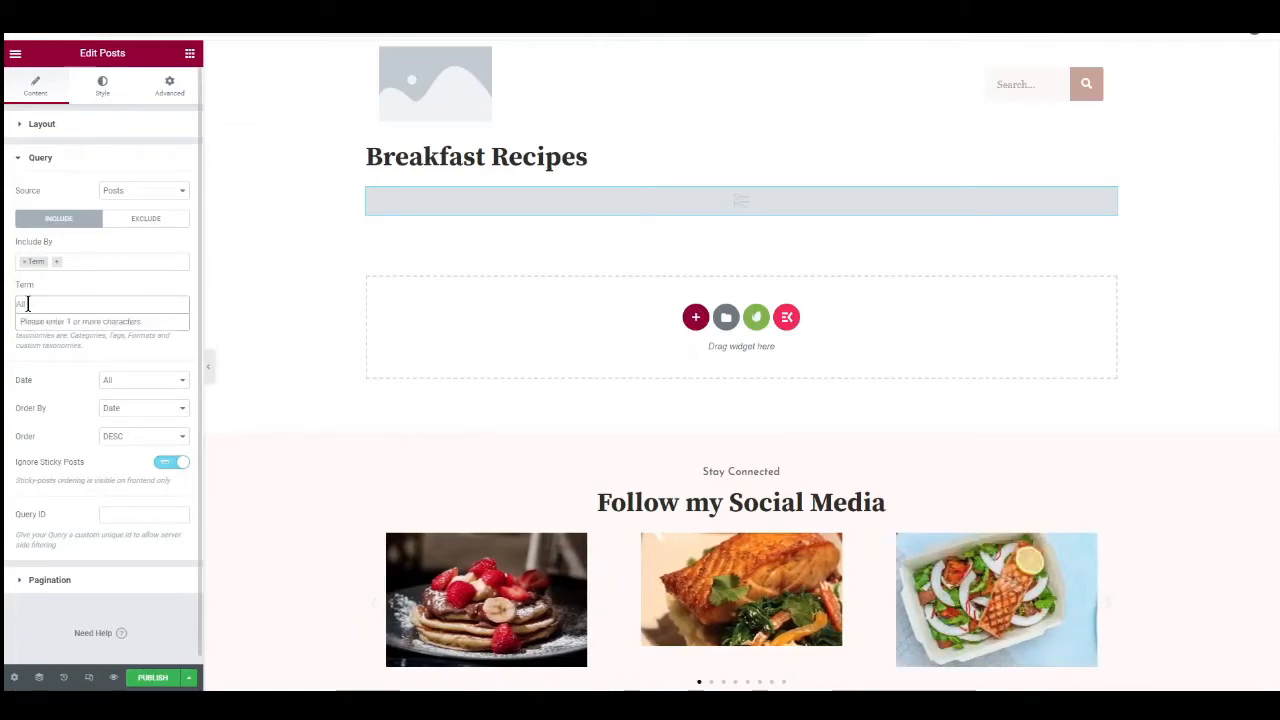
text(br)
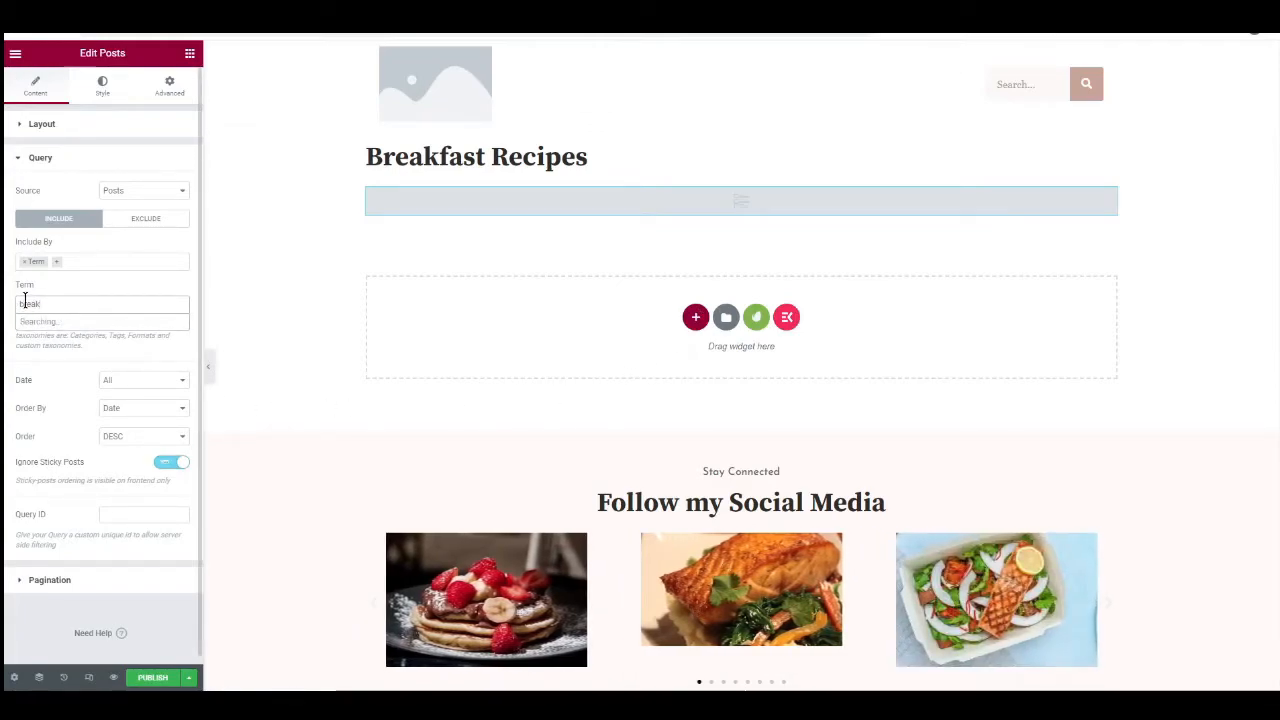
text(eak)
click(78, 326)
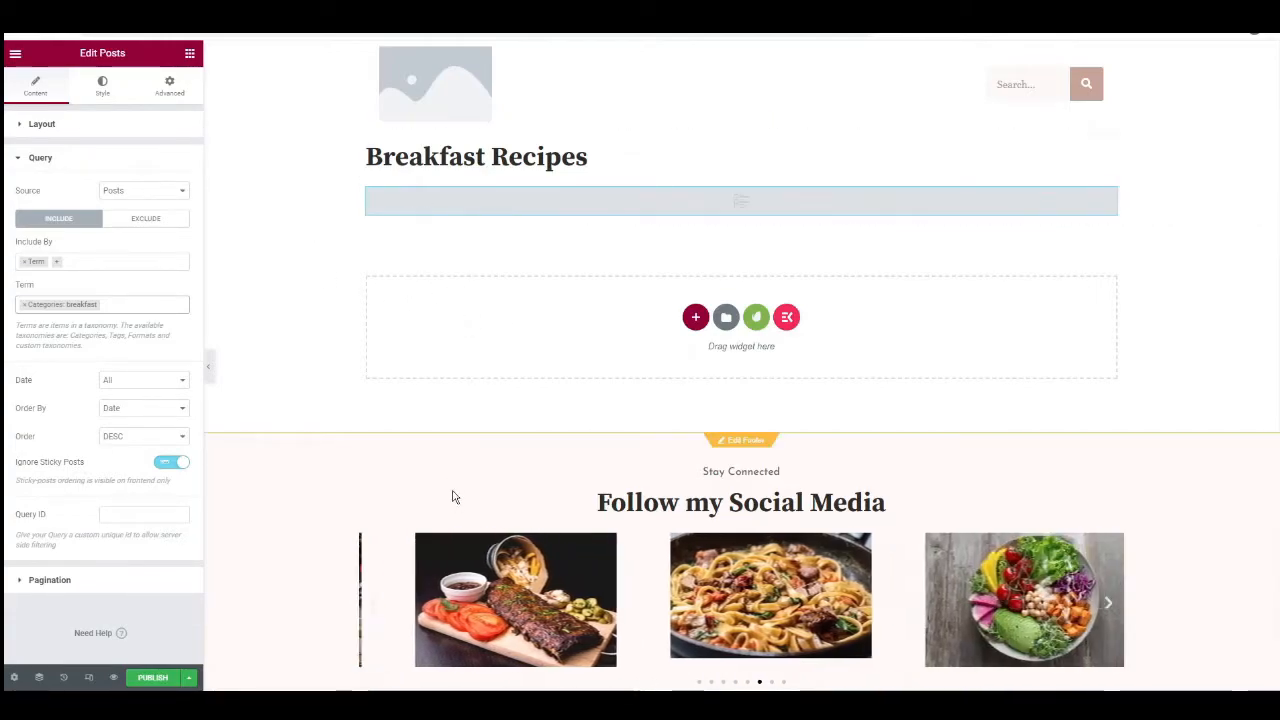
Publish the Breakfast Recipes page and exit Elementor to the dashboard's list of pages.
click(155, 681)
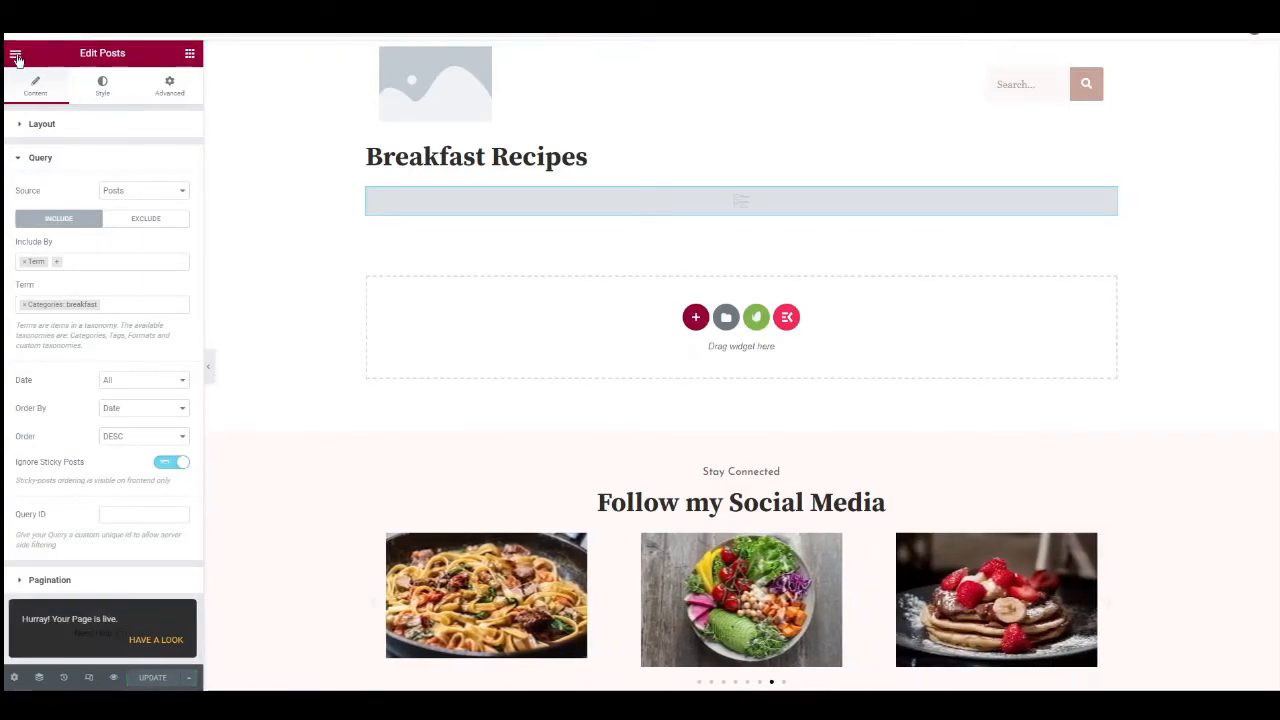
click(16, 56)
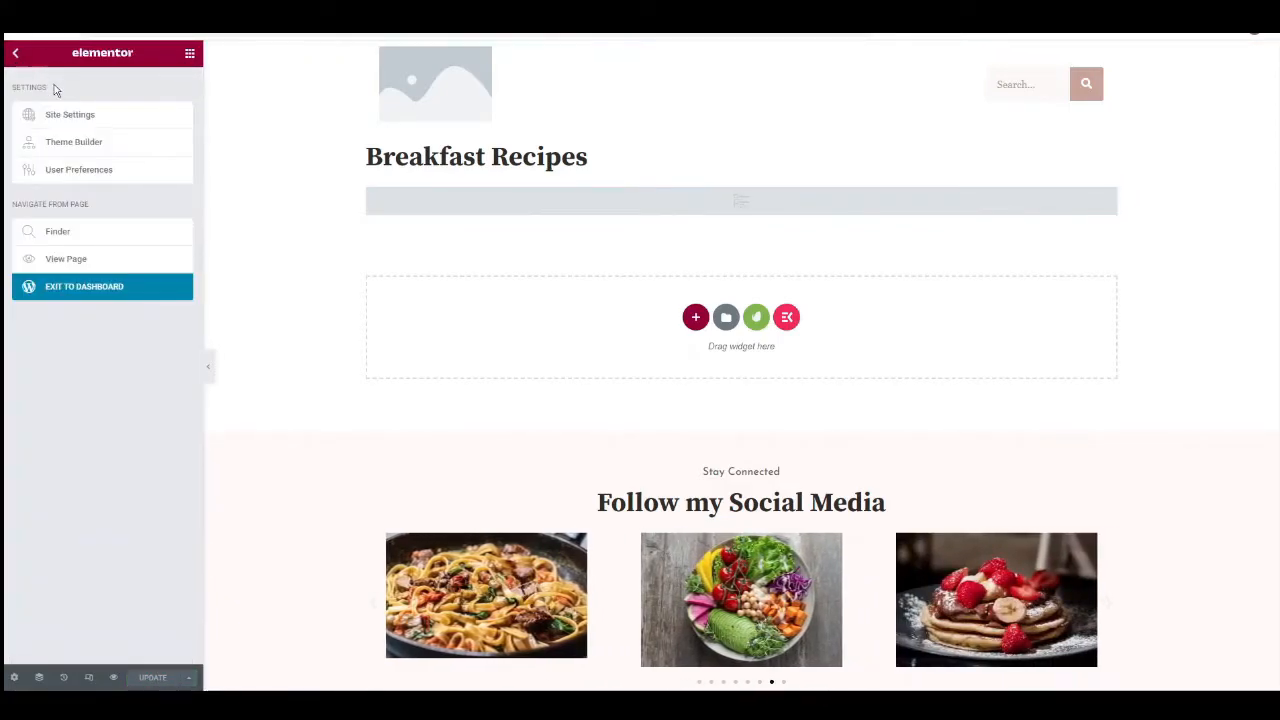
click(90, 291)
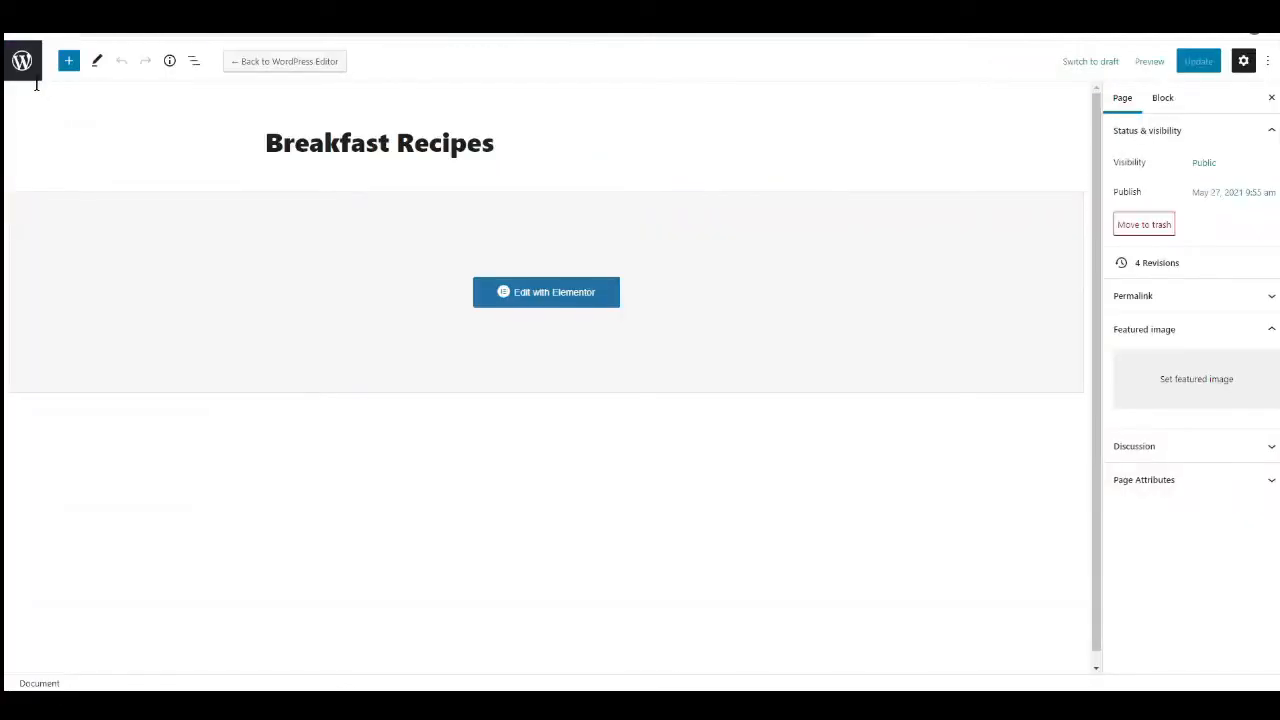
click(22, 64)
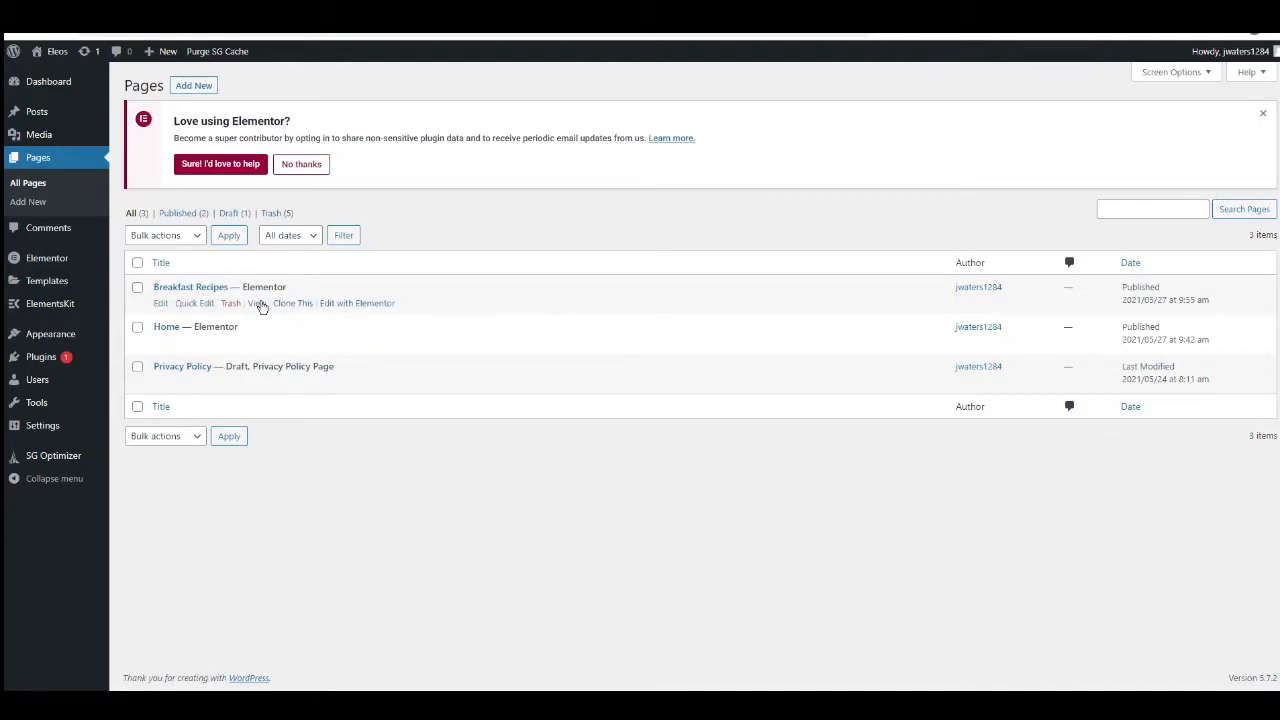
Clone the Breakfast Recipes page and publish the copy under the title Lunch Recipes.
click(290, 305)
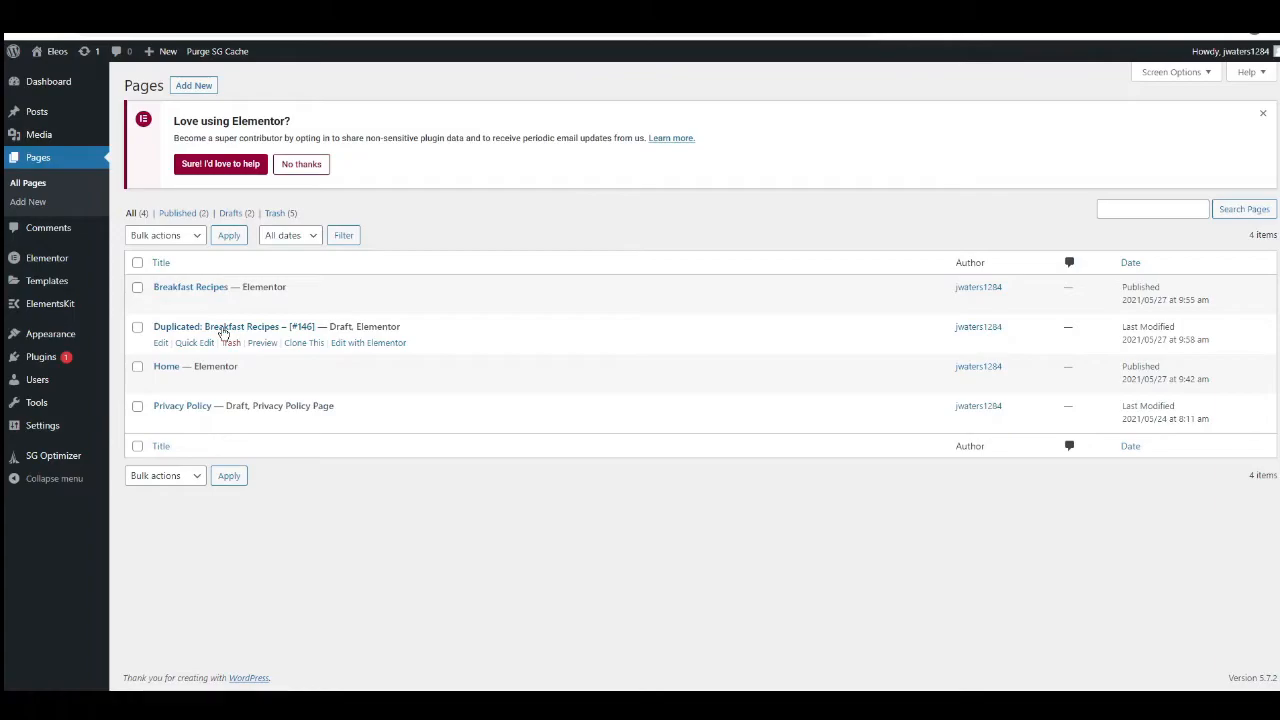
click(223, 328)
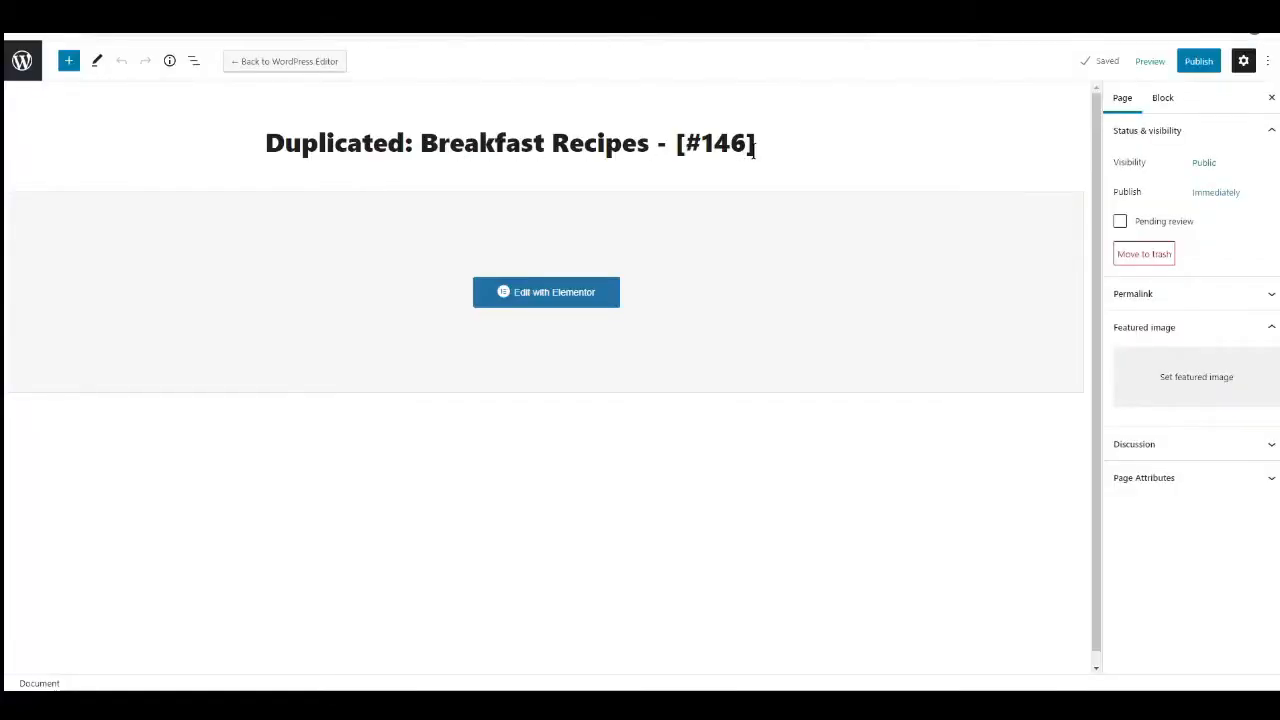
drag(757, 145, 262, 145)
text(Lunch Recipes)
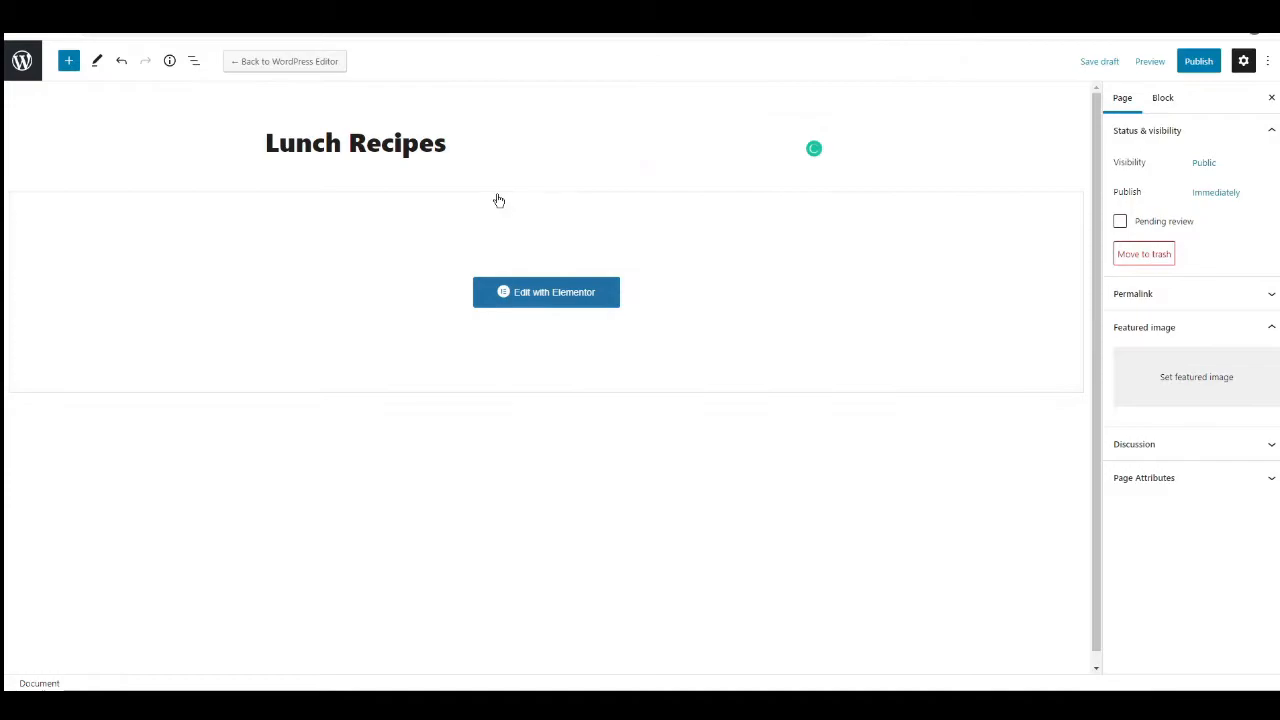
click(1206, 66)
click(1163, 57)
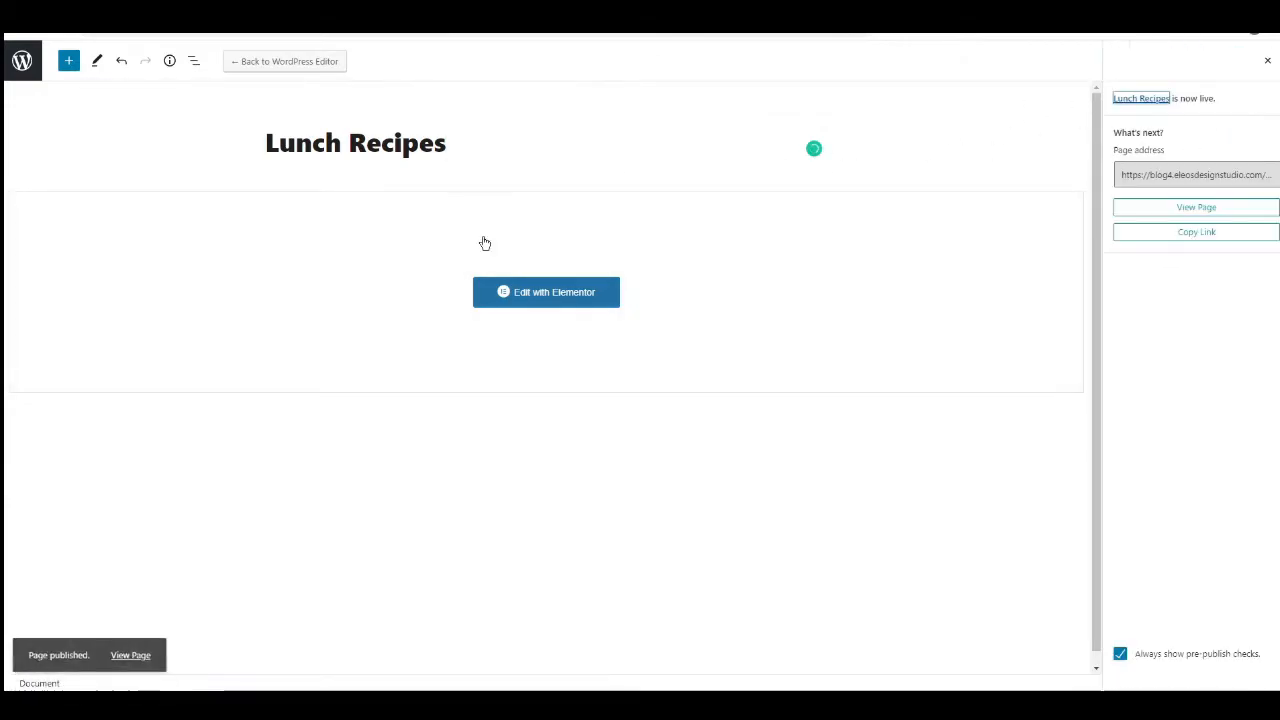
Open the Lunch Recipes page in Elementor and change its heading to Lunch Recipes.
click(532, 294)
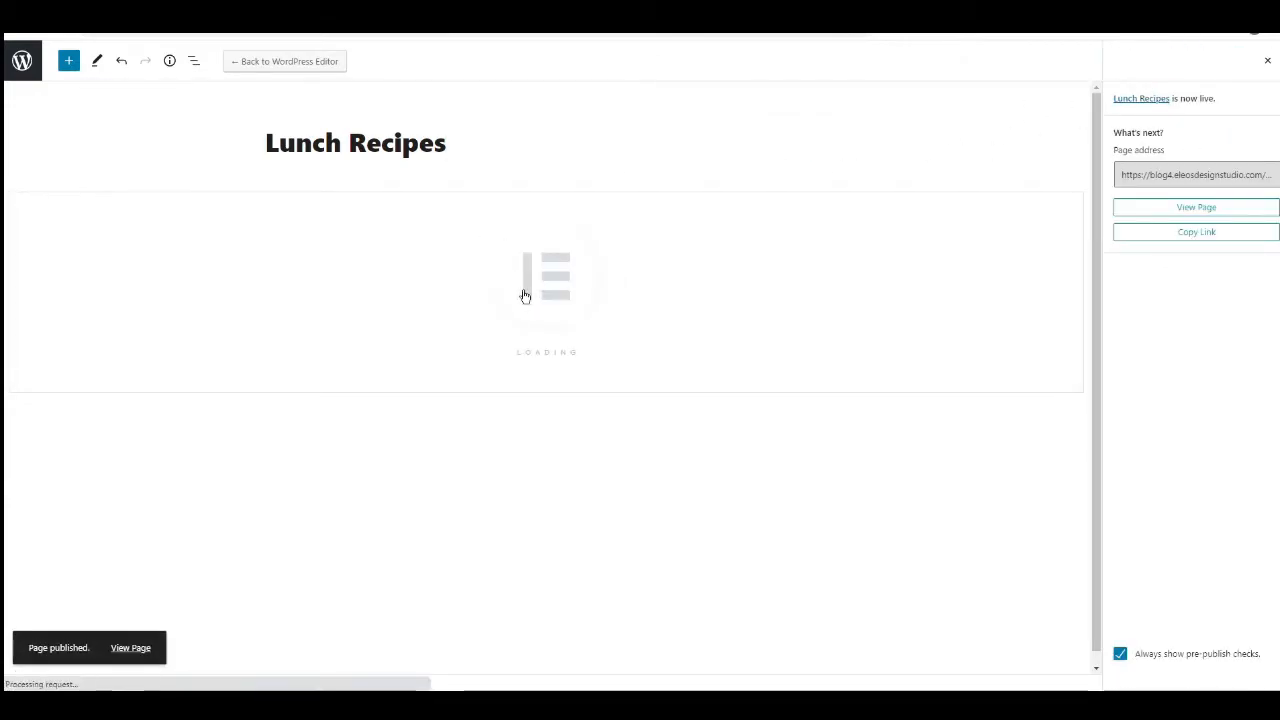
click(597, 166)
drag(575, 157, 370, 157)
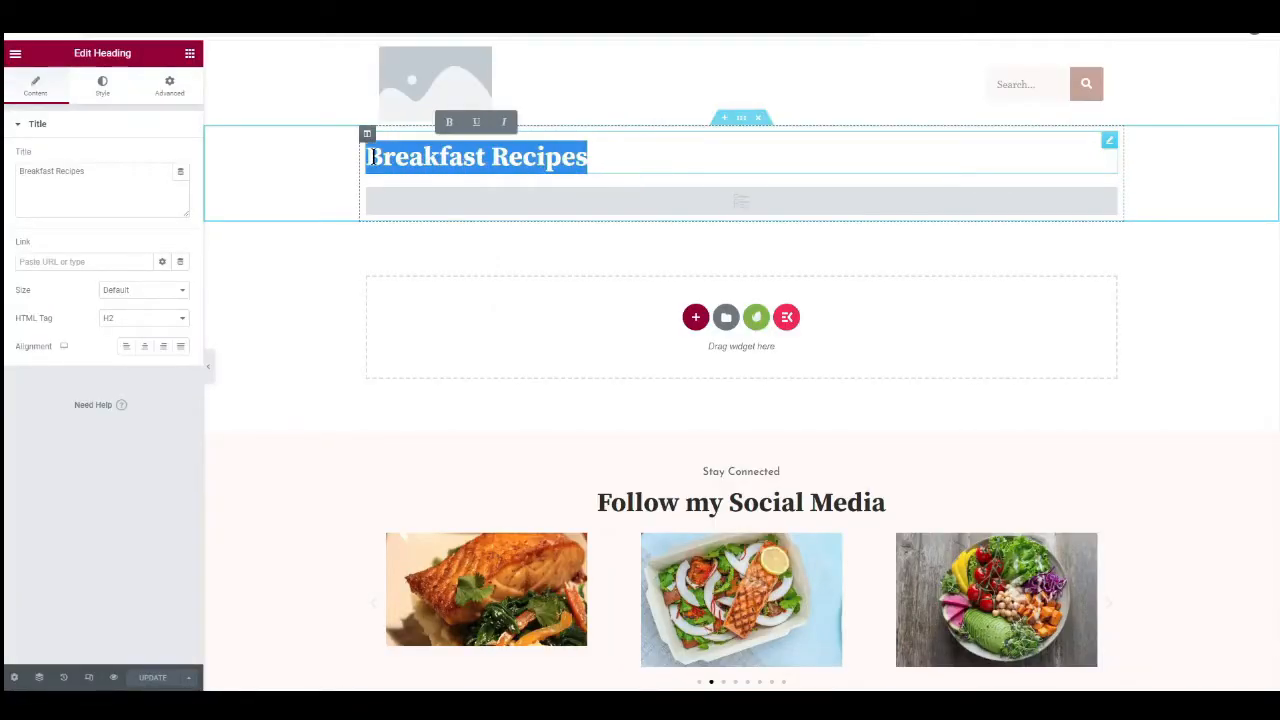
text(Lunch Recipes)
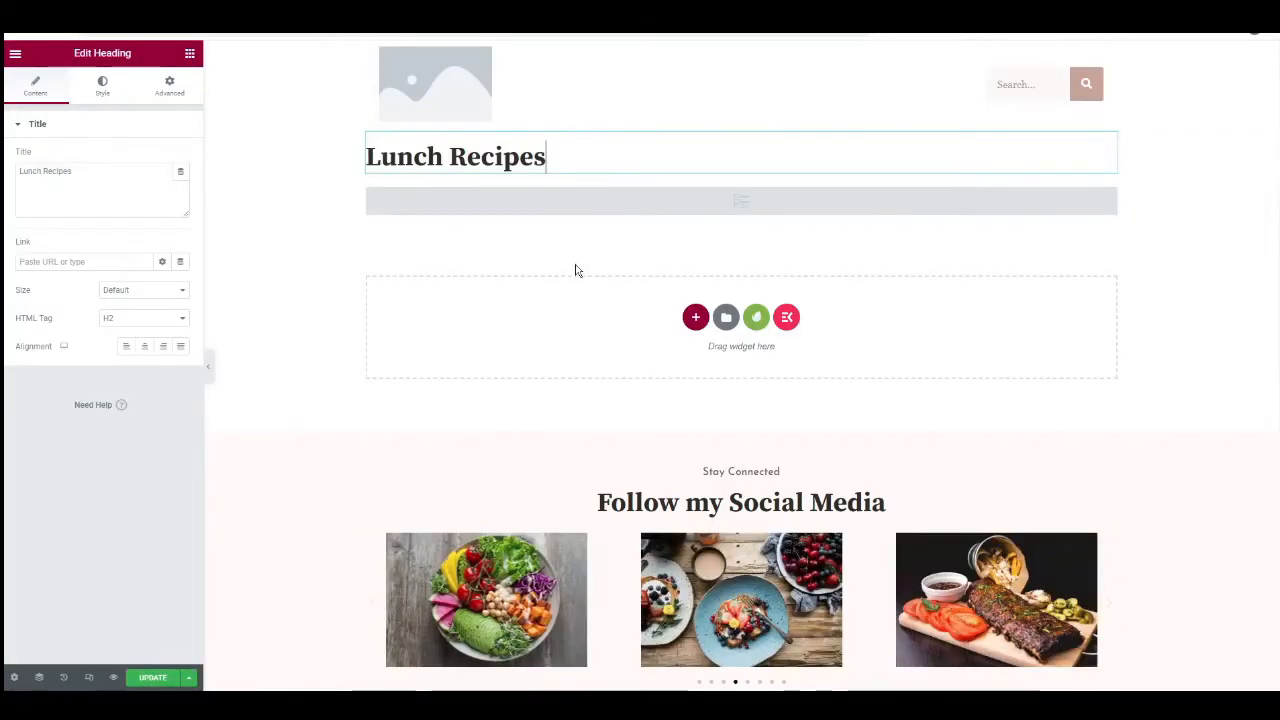
Replace the breakfast term in the Posts widget's query with the lunch category and update the Lunch Recipes page.
click(720, 207)
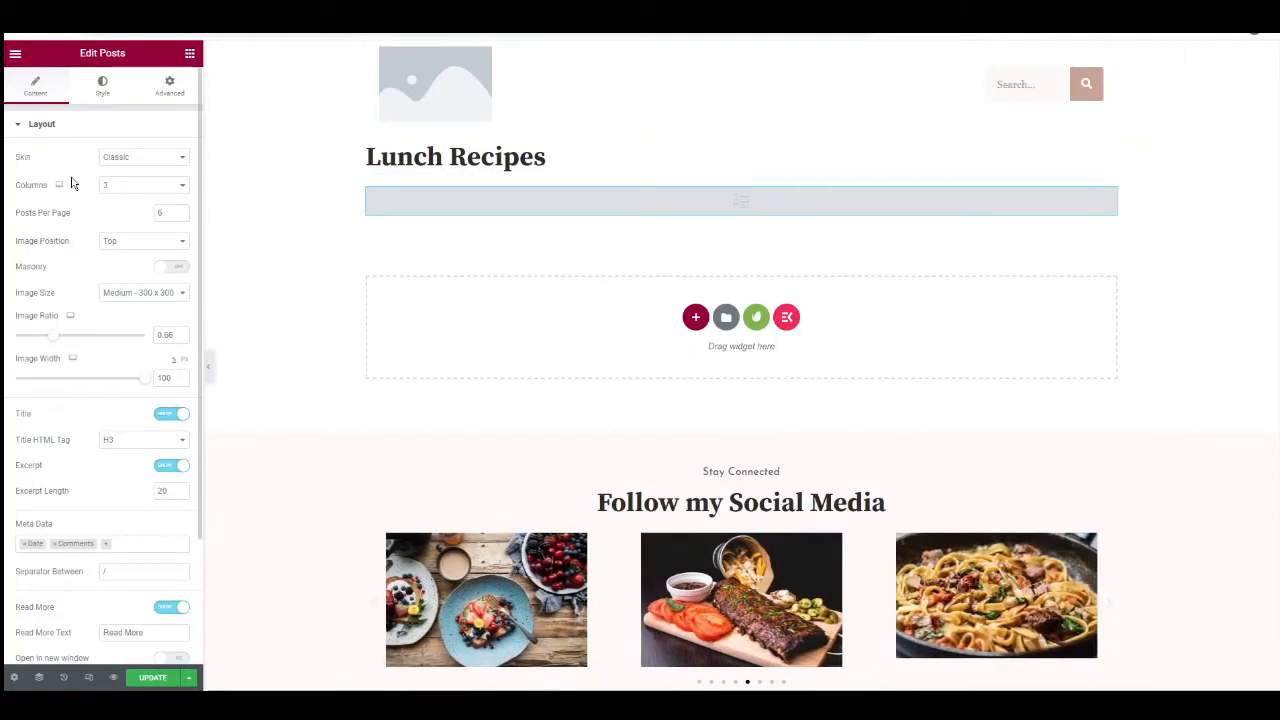
scroll(67, 233, down, 3)
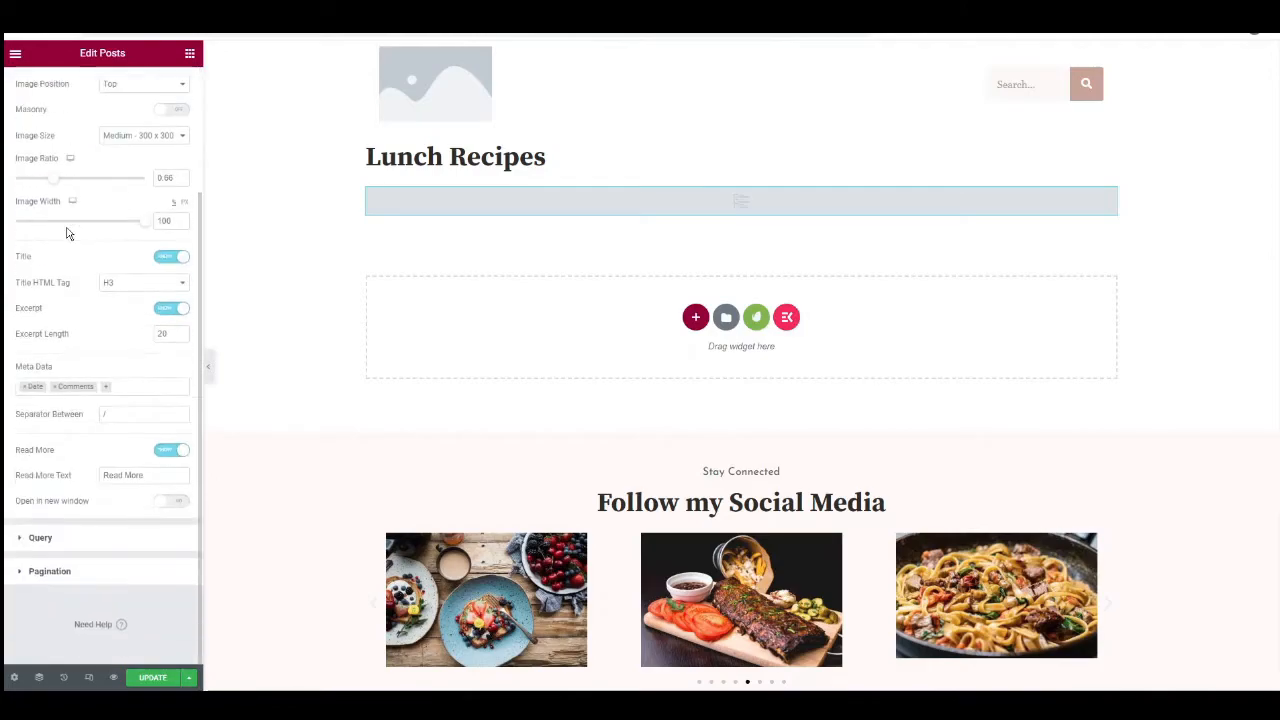
click(42, 540)
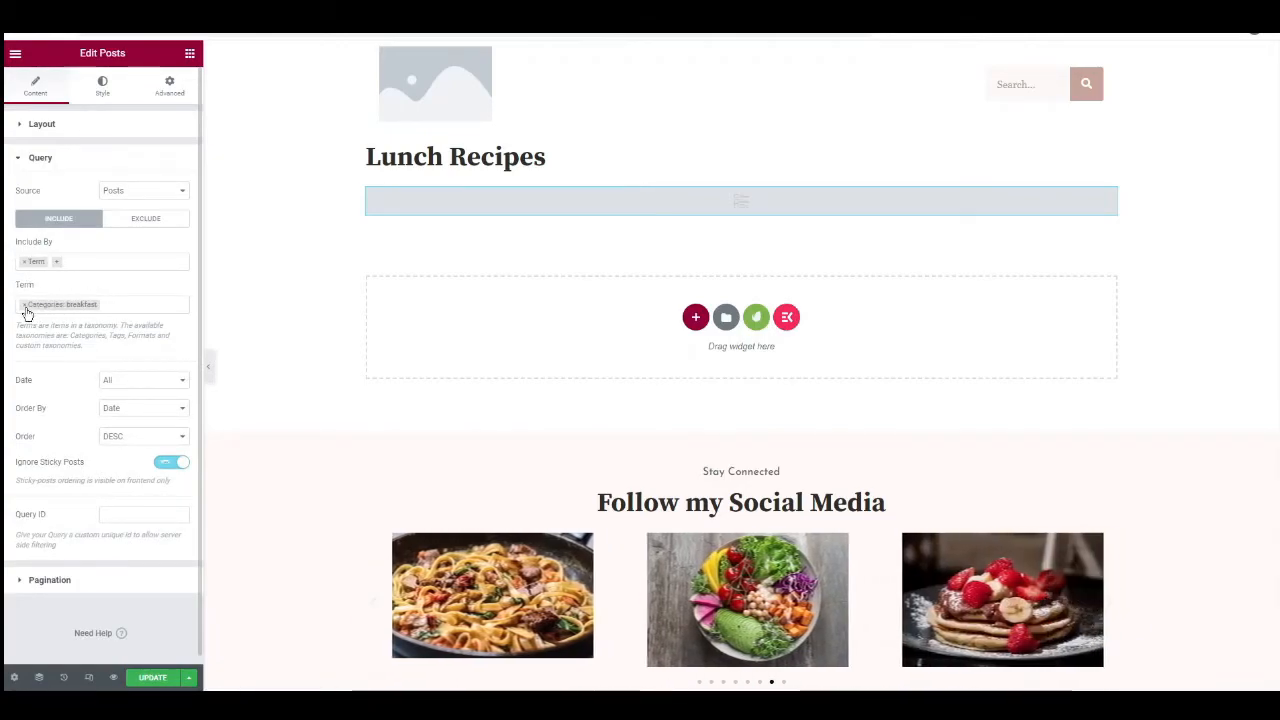
click(24, 305)
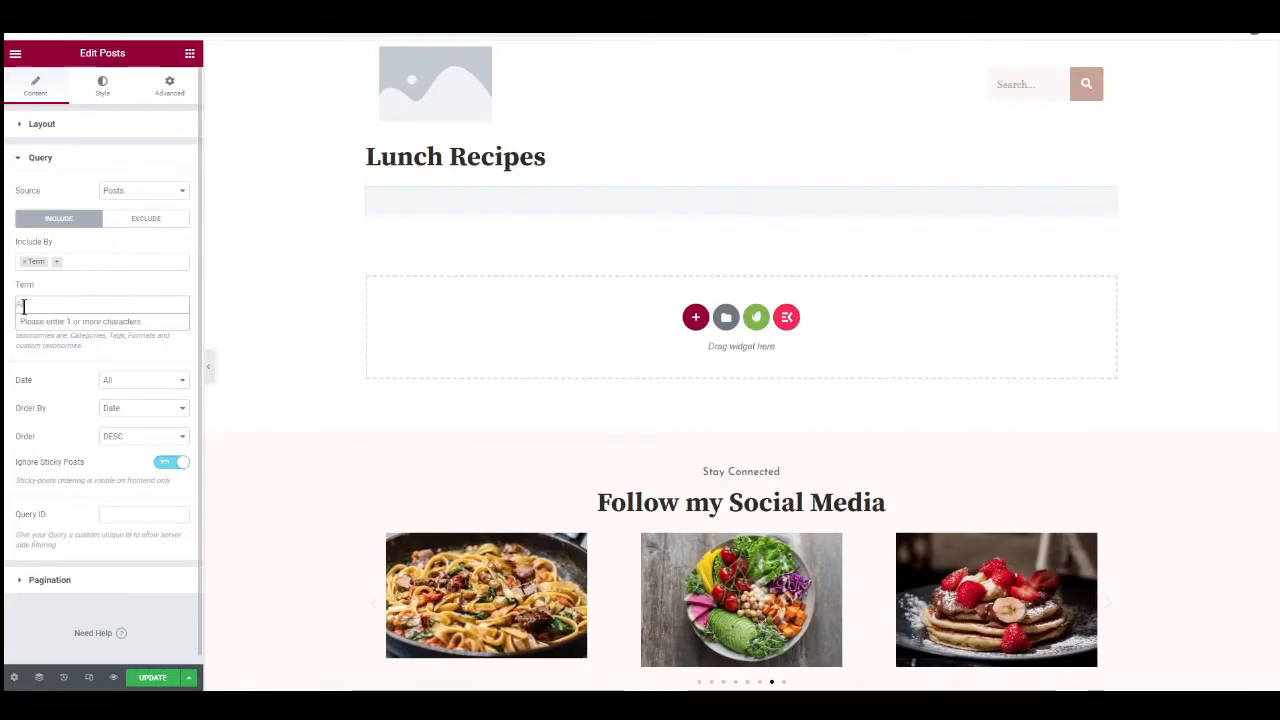
click(33, 305)
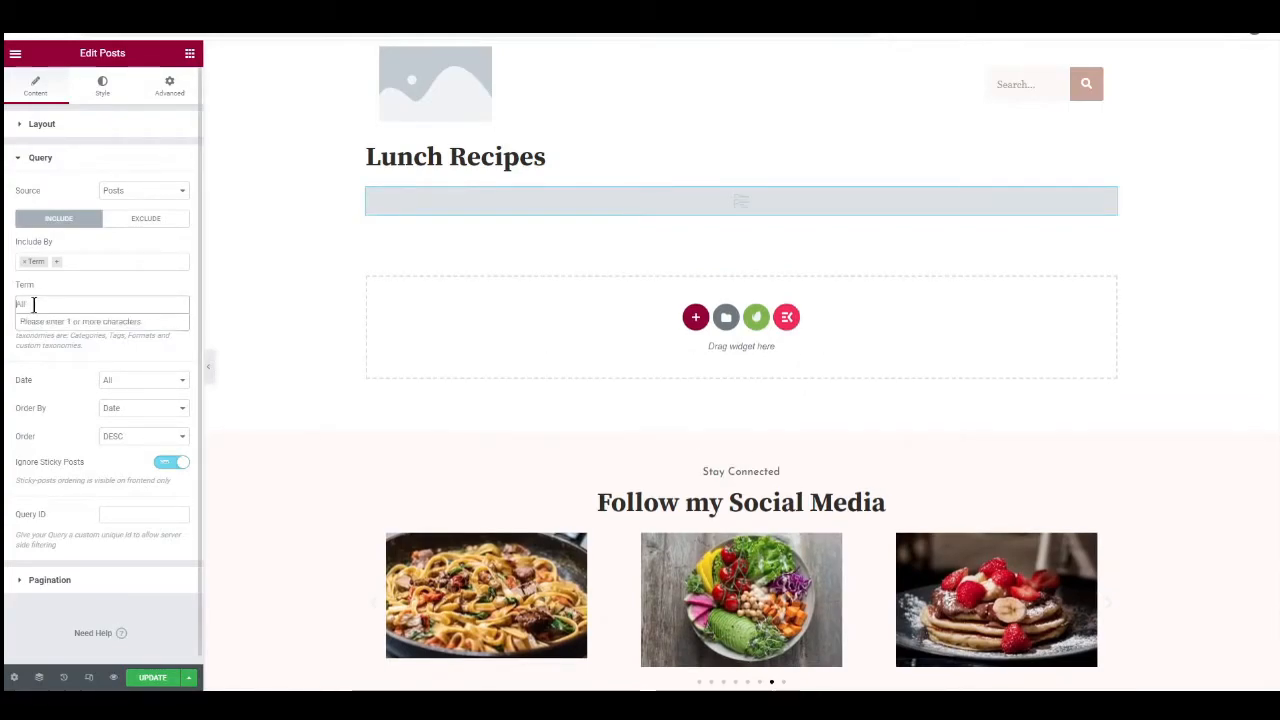
text(lunch)
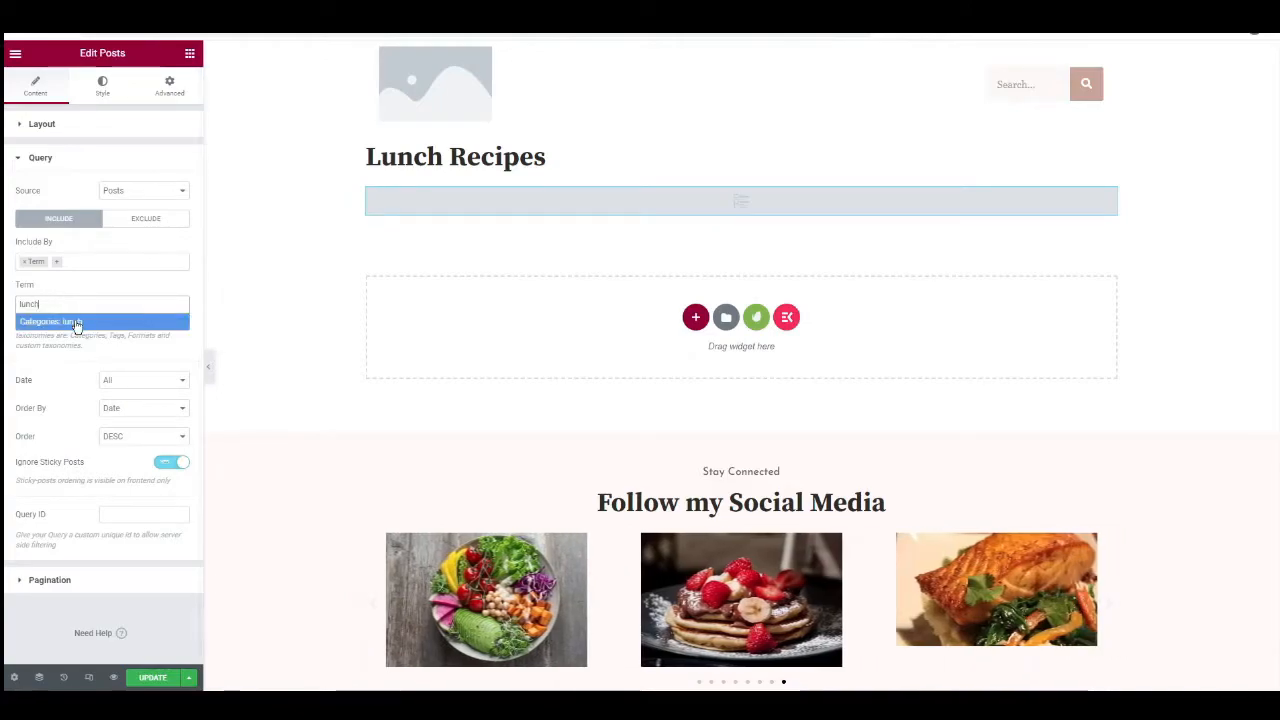
click(77, 322)
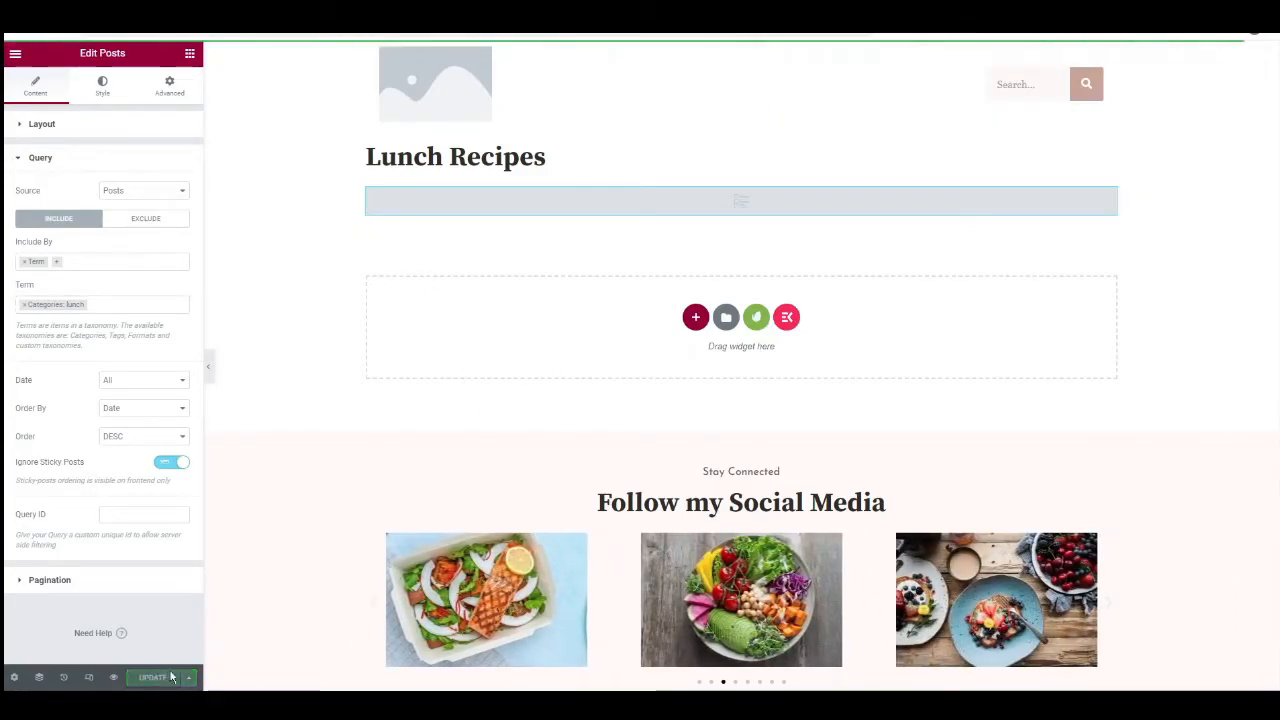
Exit Elementor from the Lunch Recipes page to the dashboard's list of pages.
click(15, 57)
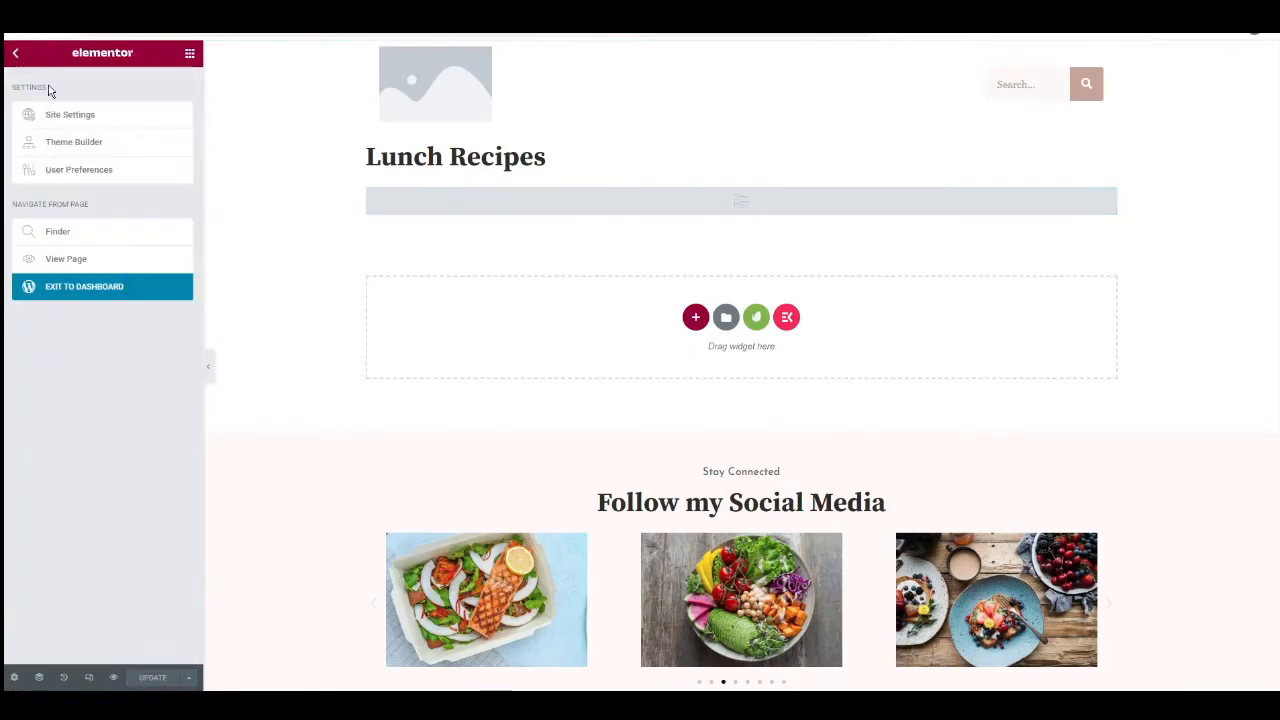
click(88, 294)
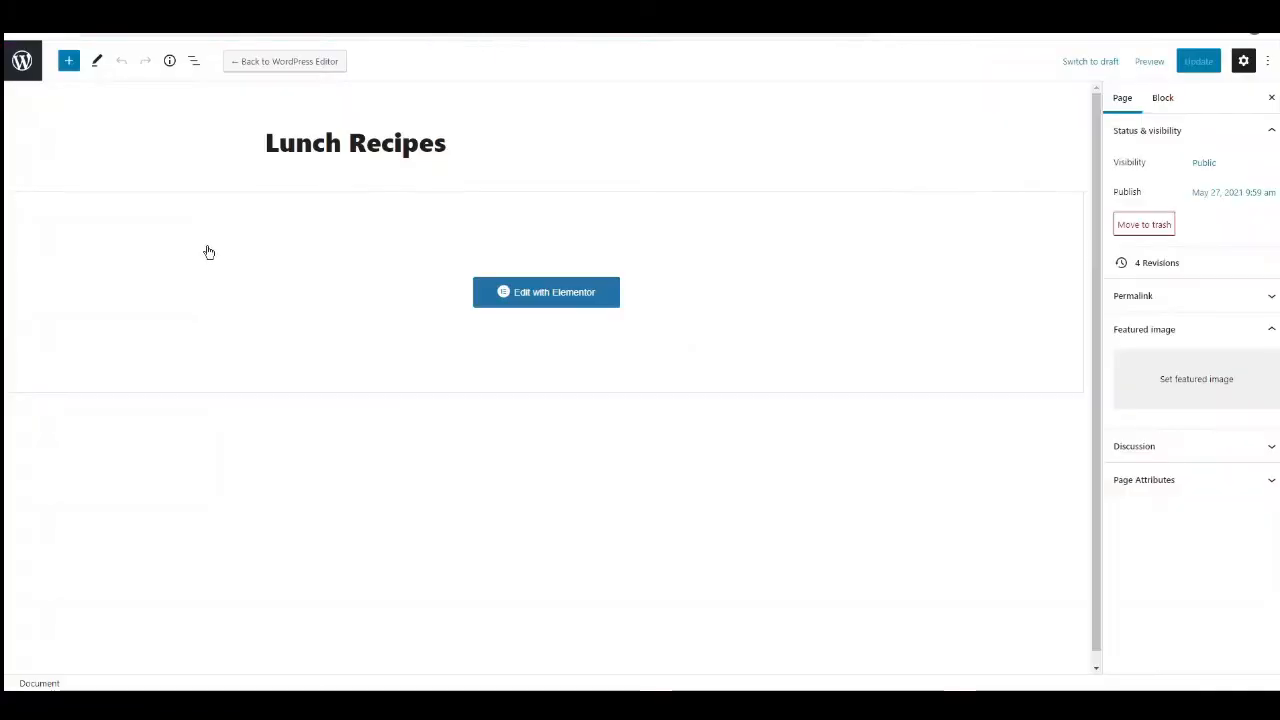
click(24, 66)
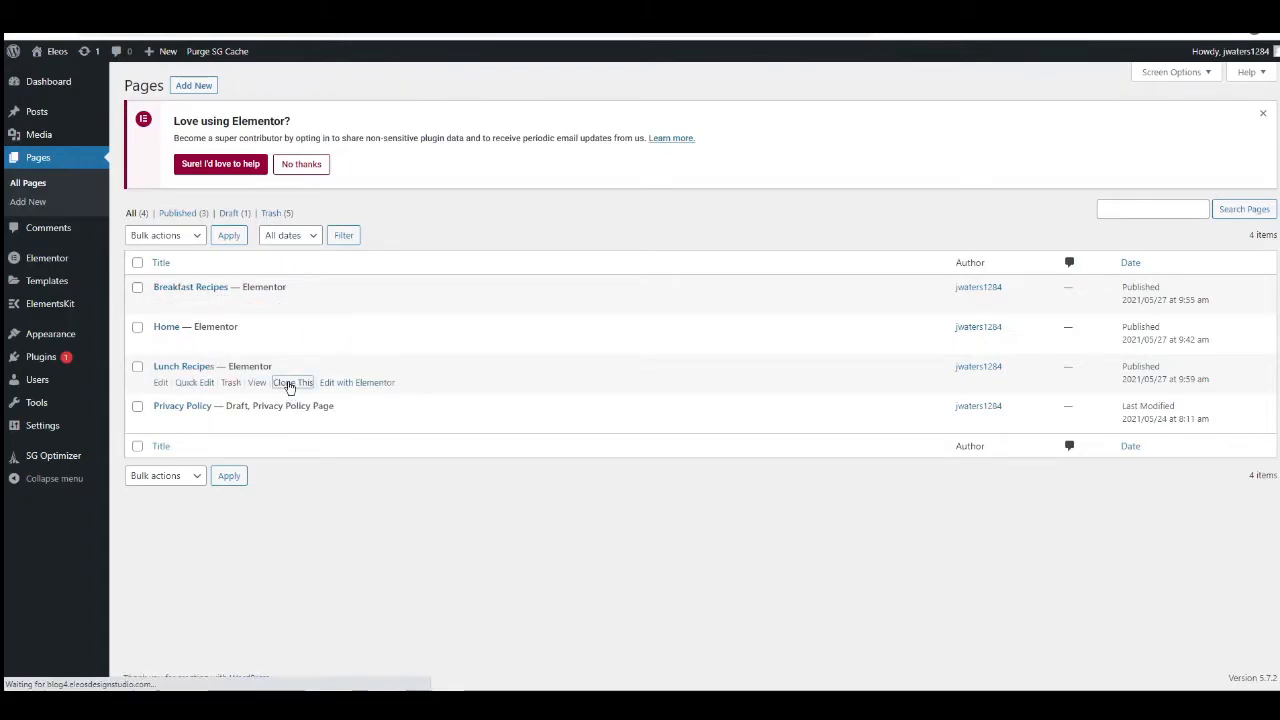
Clone the Lunch Recipes page and publish the copy under the title Dinner Recipes.
click(291, 383)
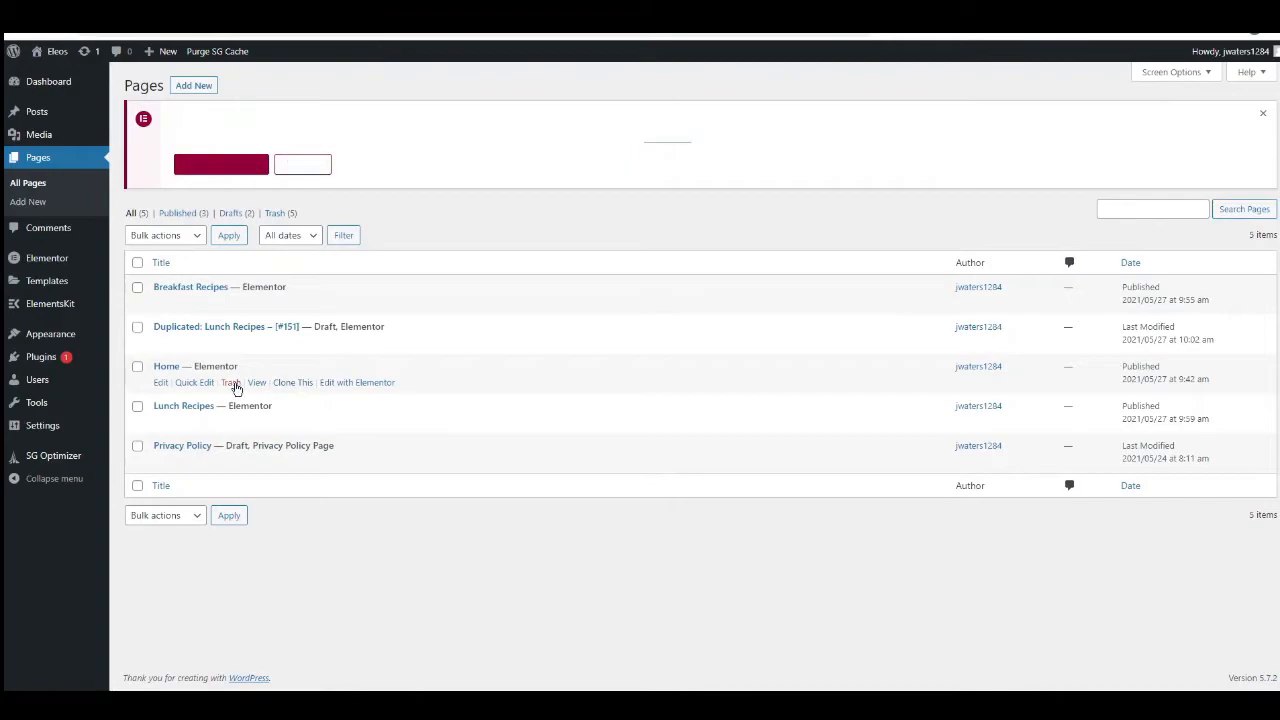
click(217, 330)
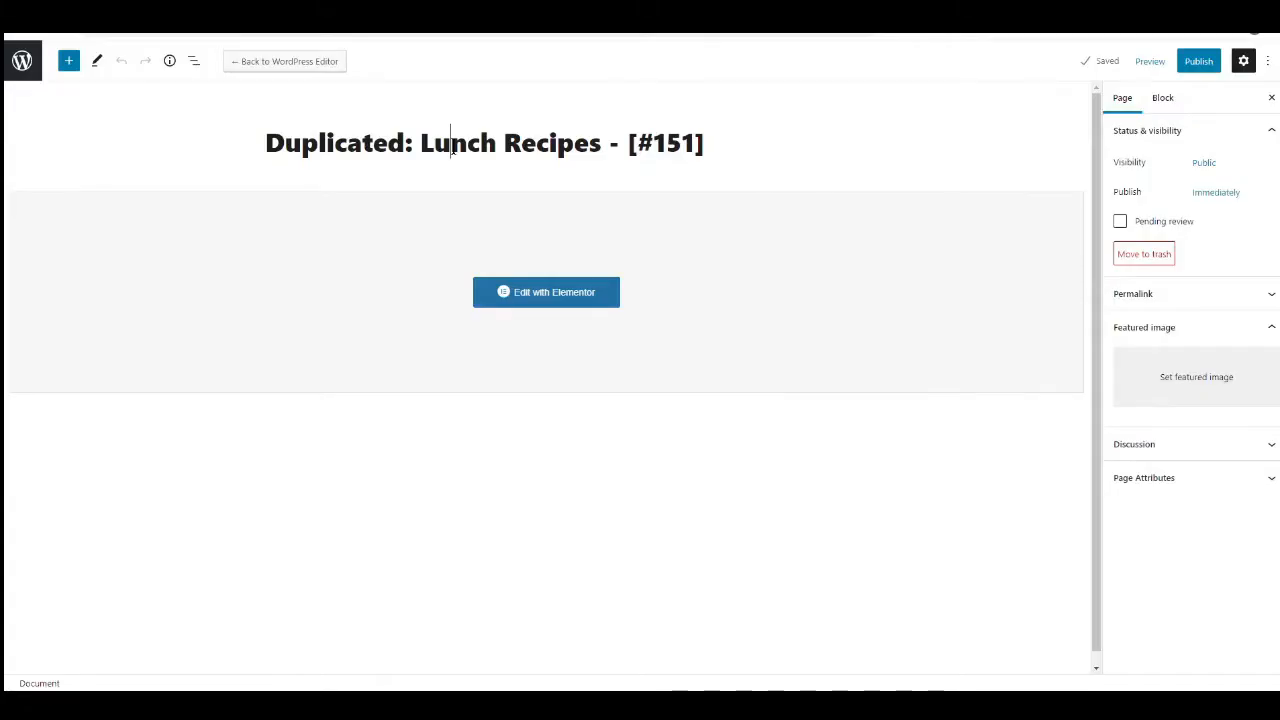
triple_click(452, 145)
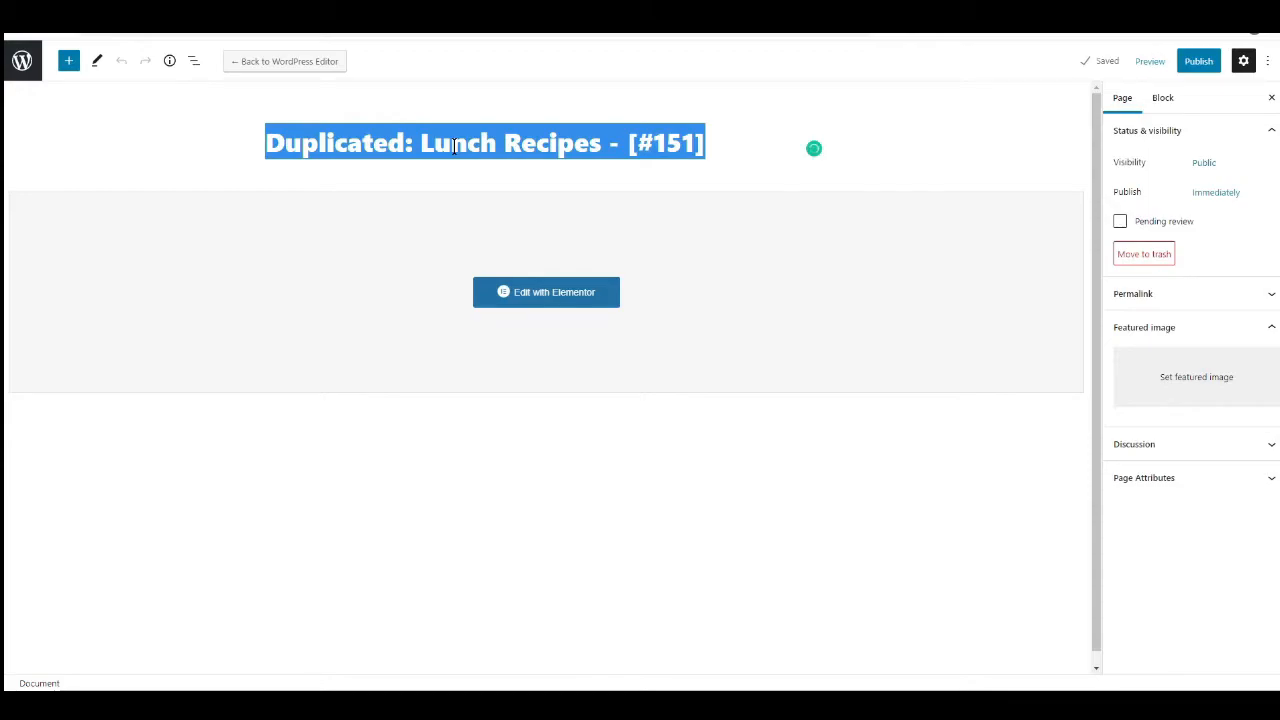
text(Dinner Recipes)
click(1197, 66)
click(1157, 60)
Open the Dinner Recipes page in Elementor and change its heading to Dinner Recipes.
click(562, 299)
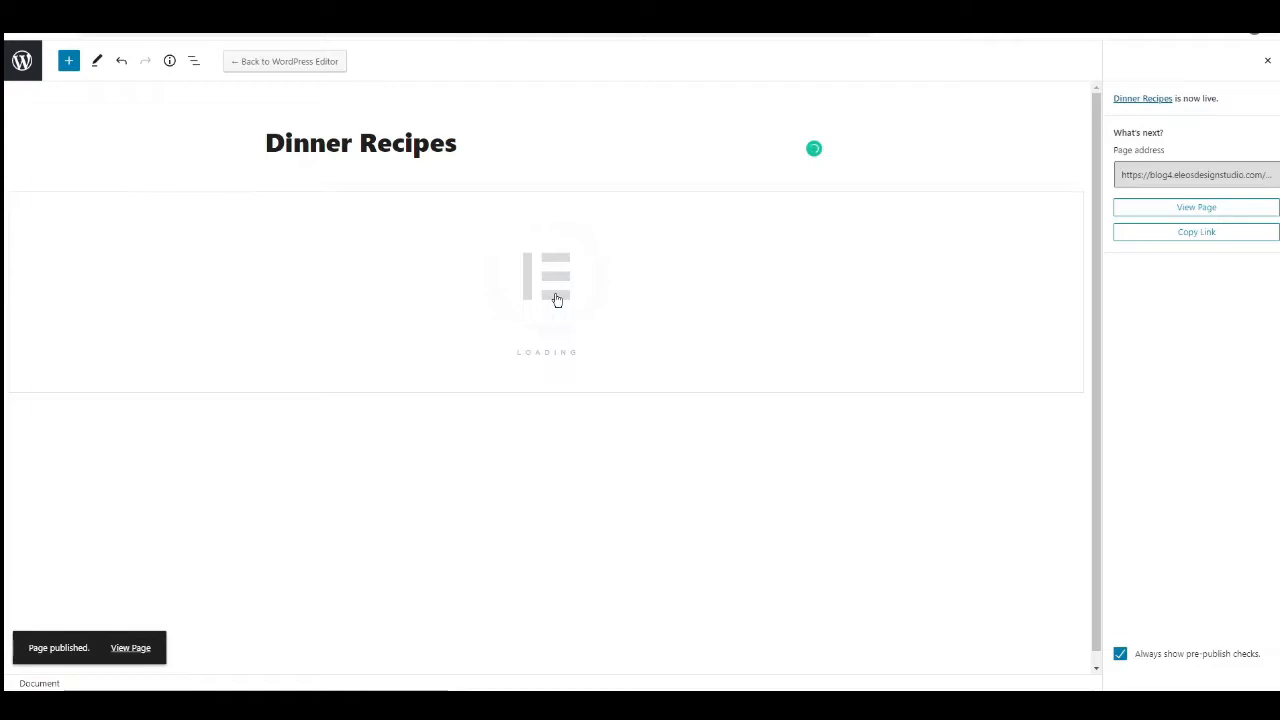
drag(441, 160, 366, 158)
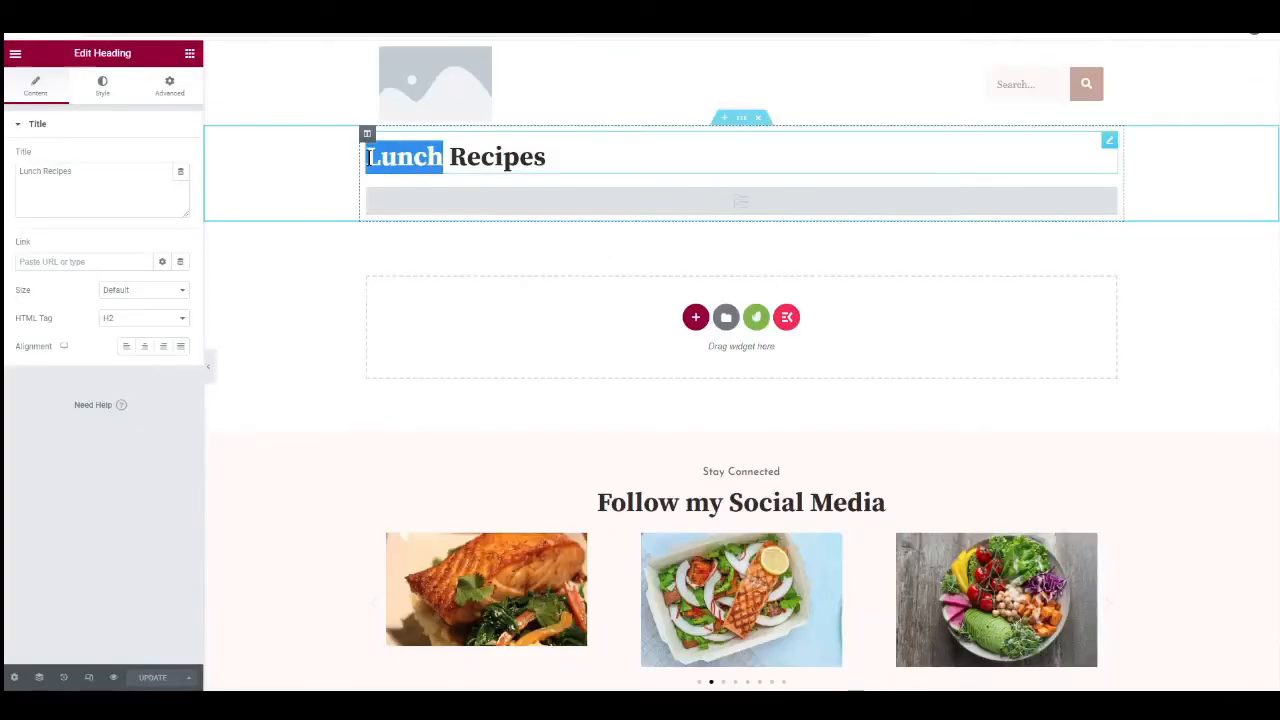
text(Dinner)
Replace the lunch term in the Posts widget's query below the heading with the dinner category.
click(690, 206)
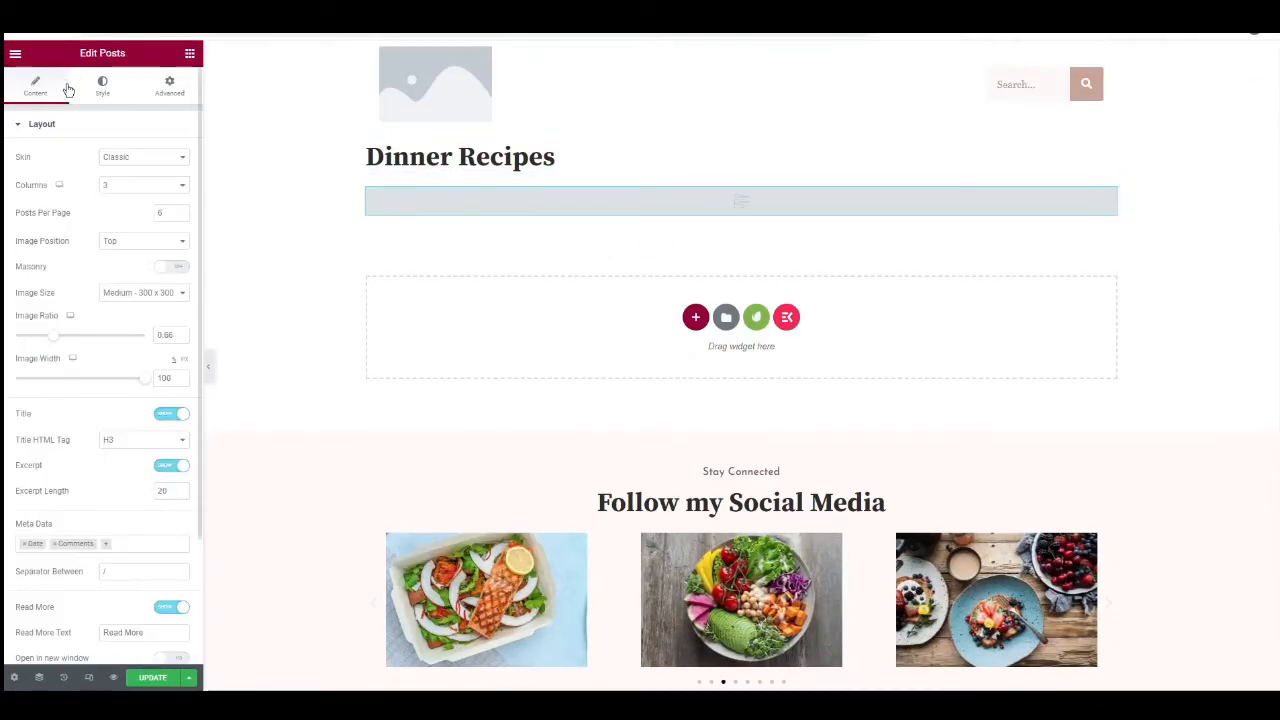
scroll(78, 307, down, 3)
click(40, 538)
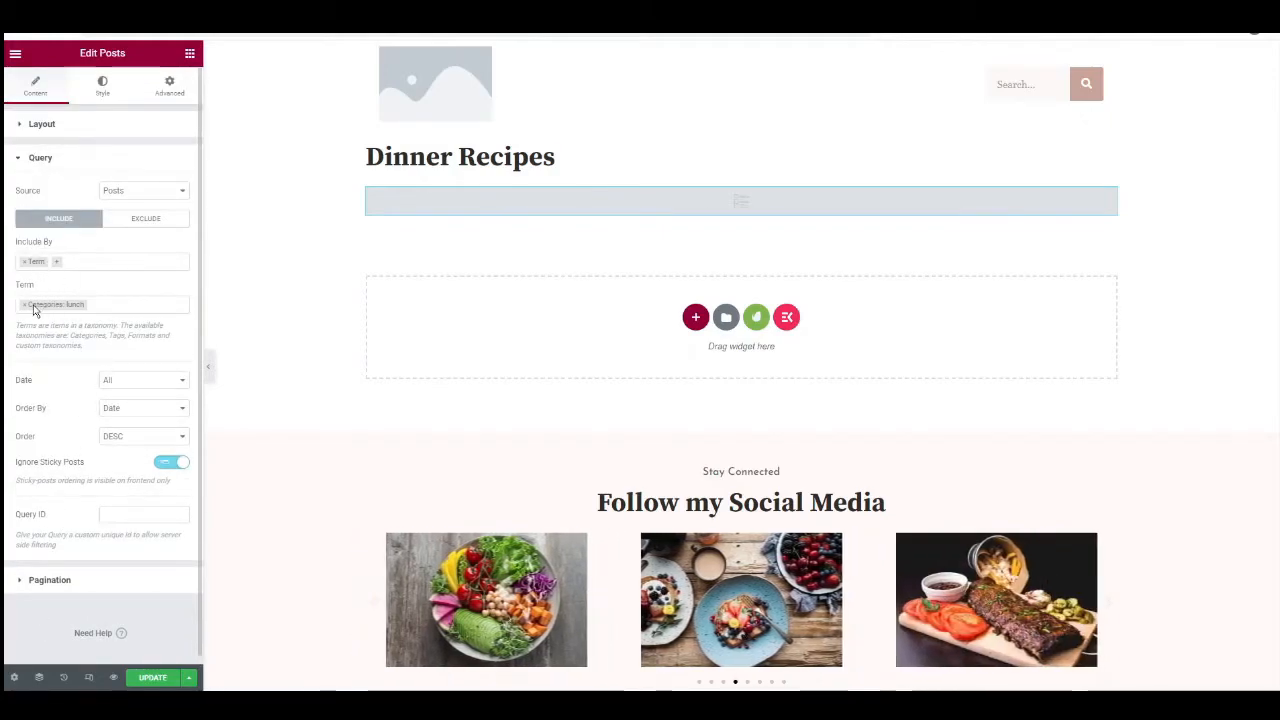
click(25, 306)
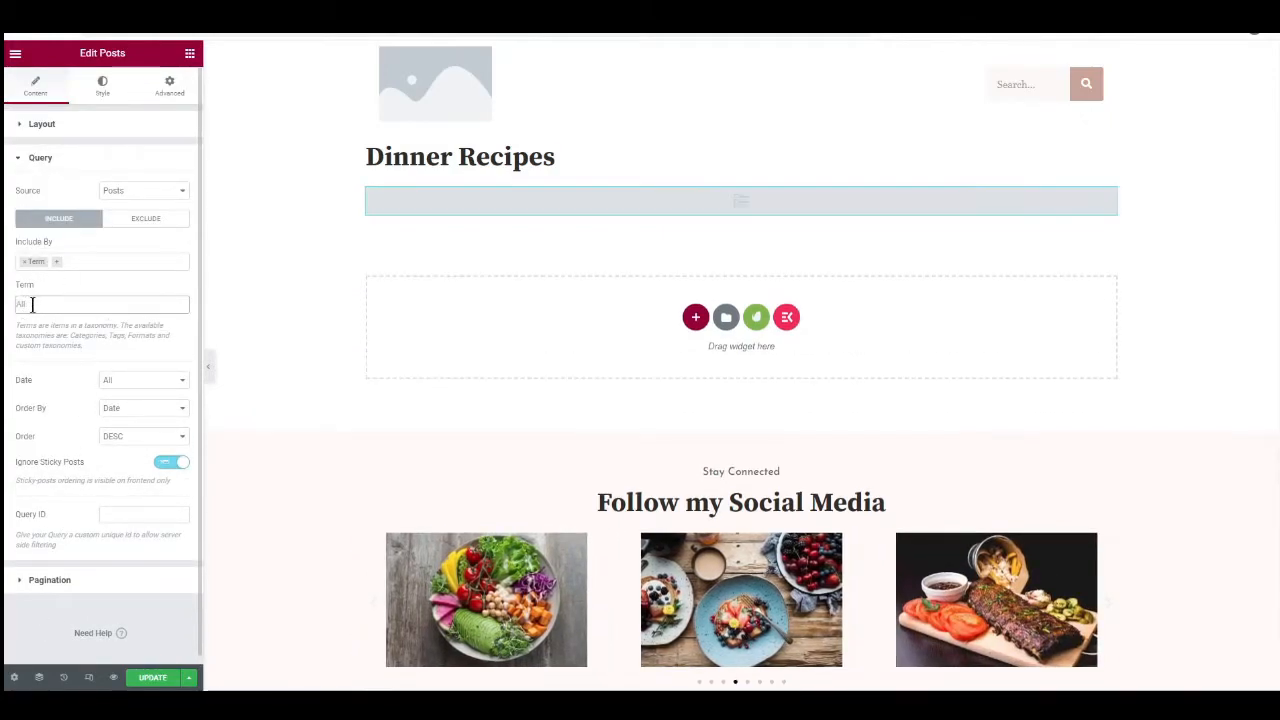
text(dinner)
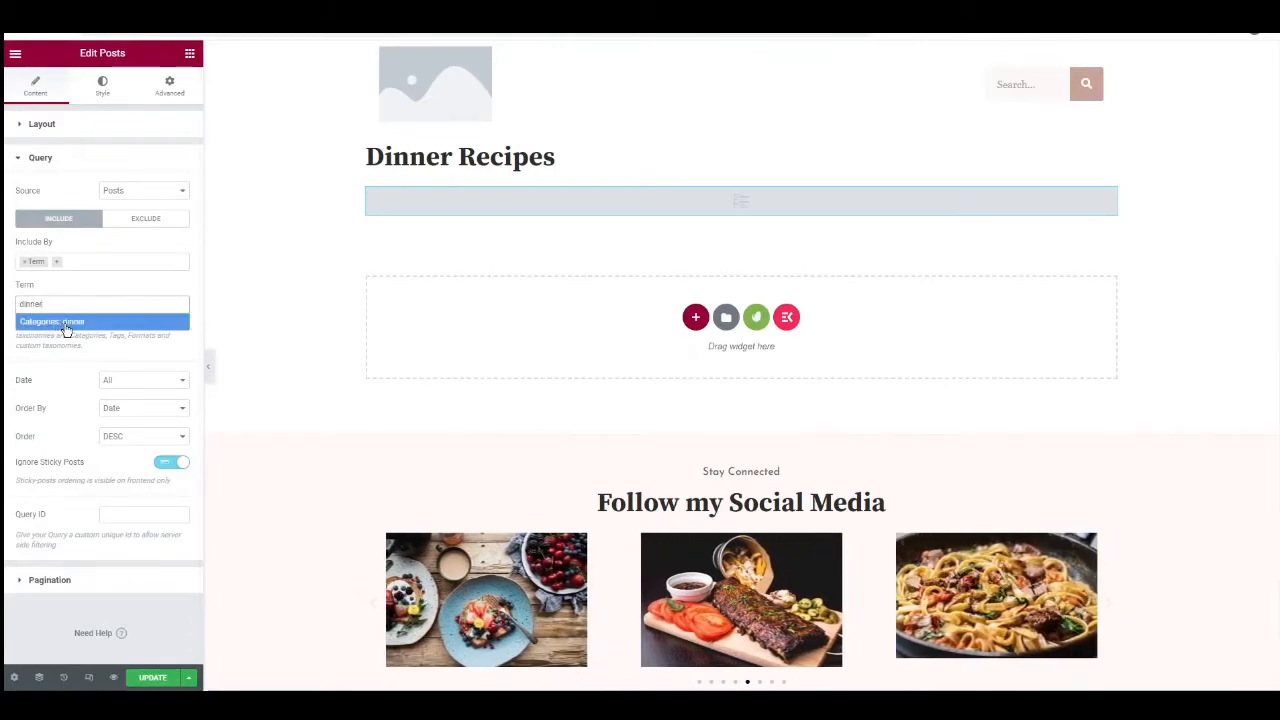
click(68, 323)
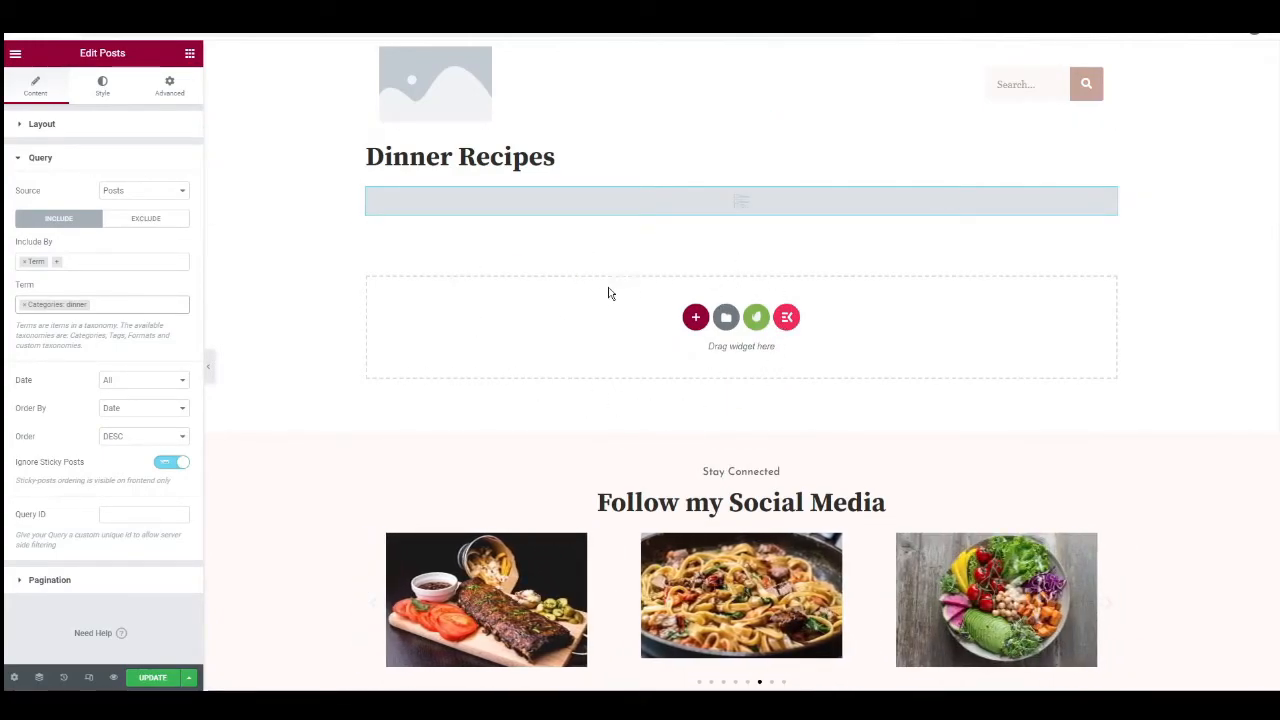
Update the Dinner Recipes page and exit Elementor to the dashboard's list of pages.
click(157, 678)
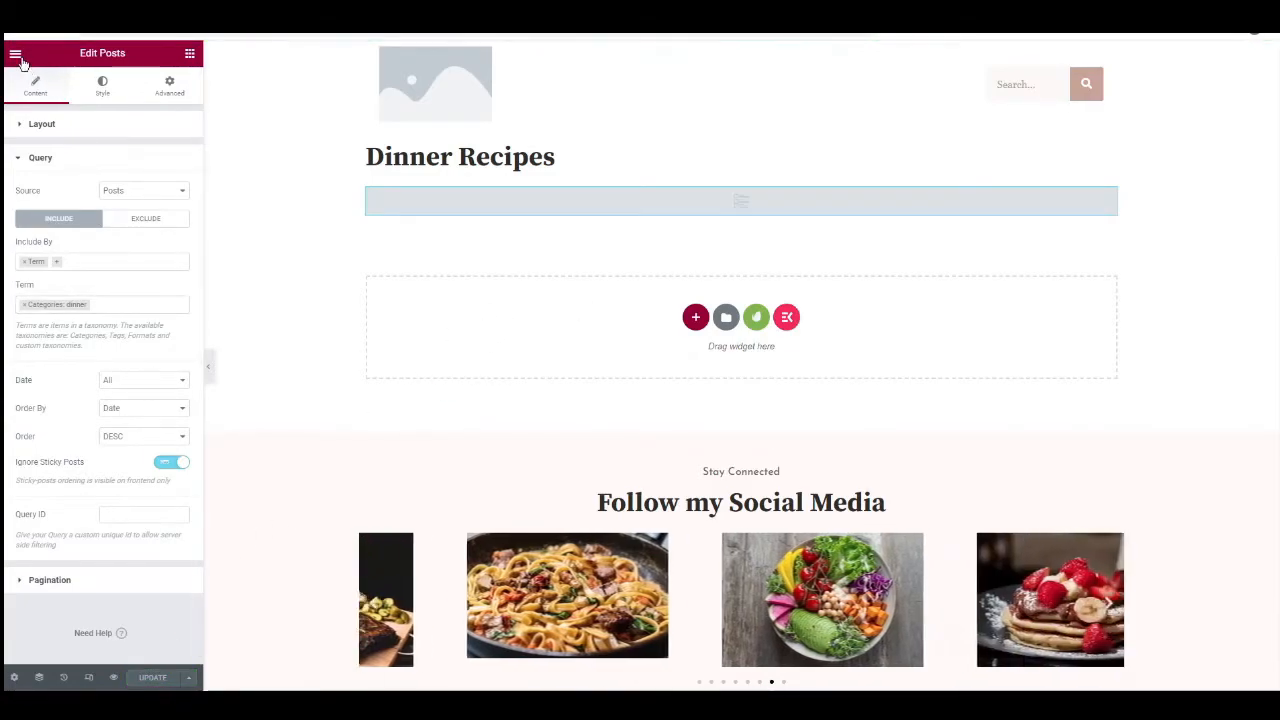
click(16, 56)
click(84, 293)
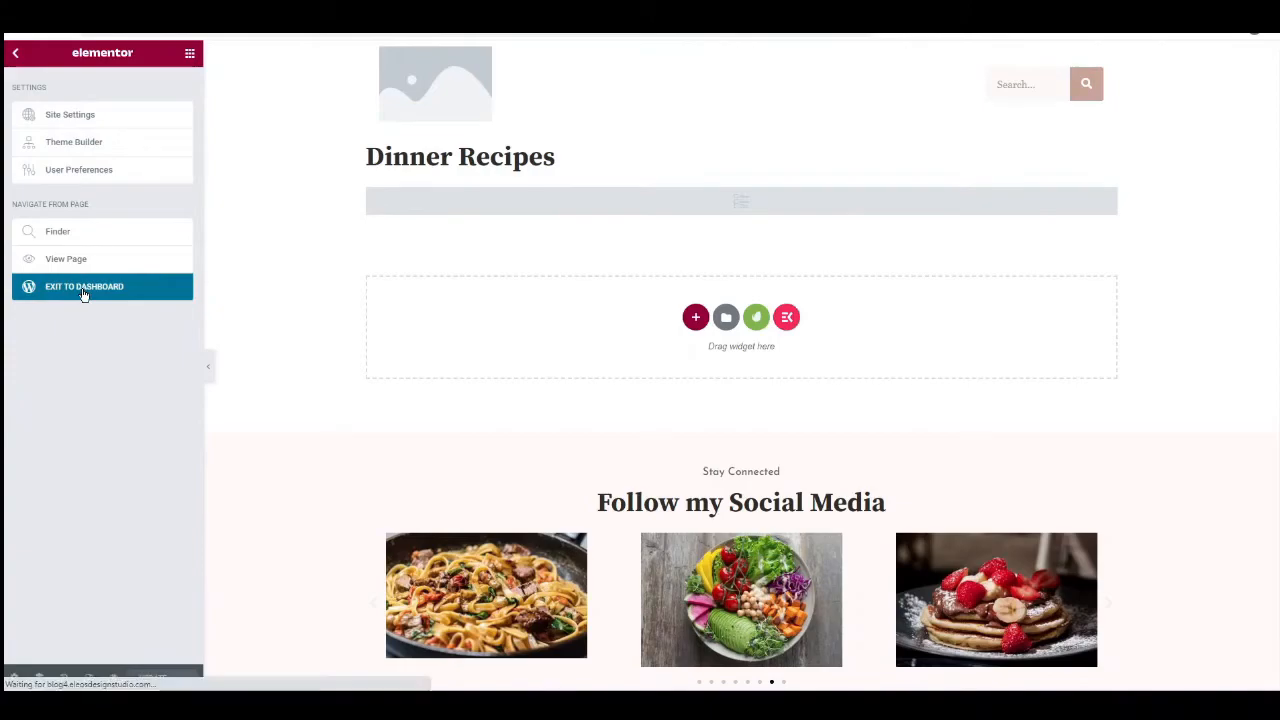
click(22, 60)
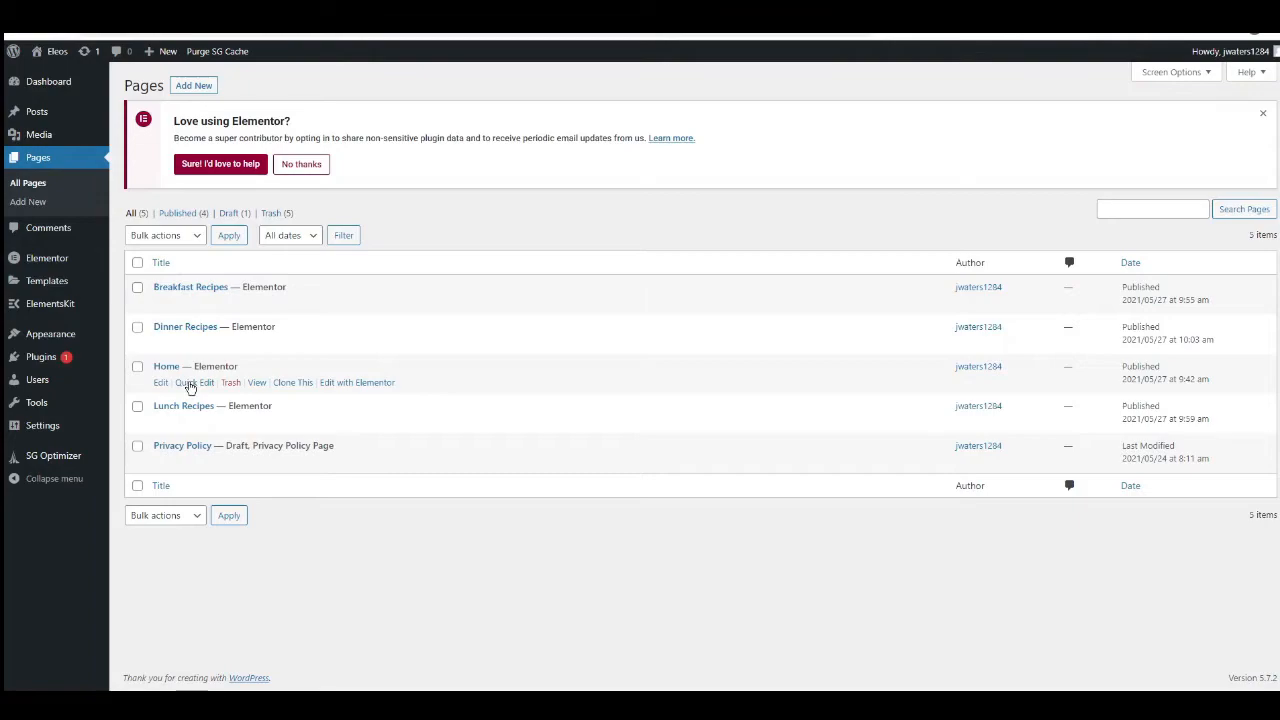
Customize the theme's homepage settings to display a static page with Home as the homepage, and publish the change.
mouse_move(42, 340)
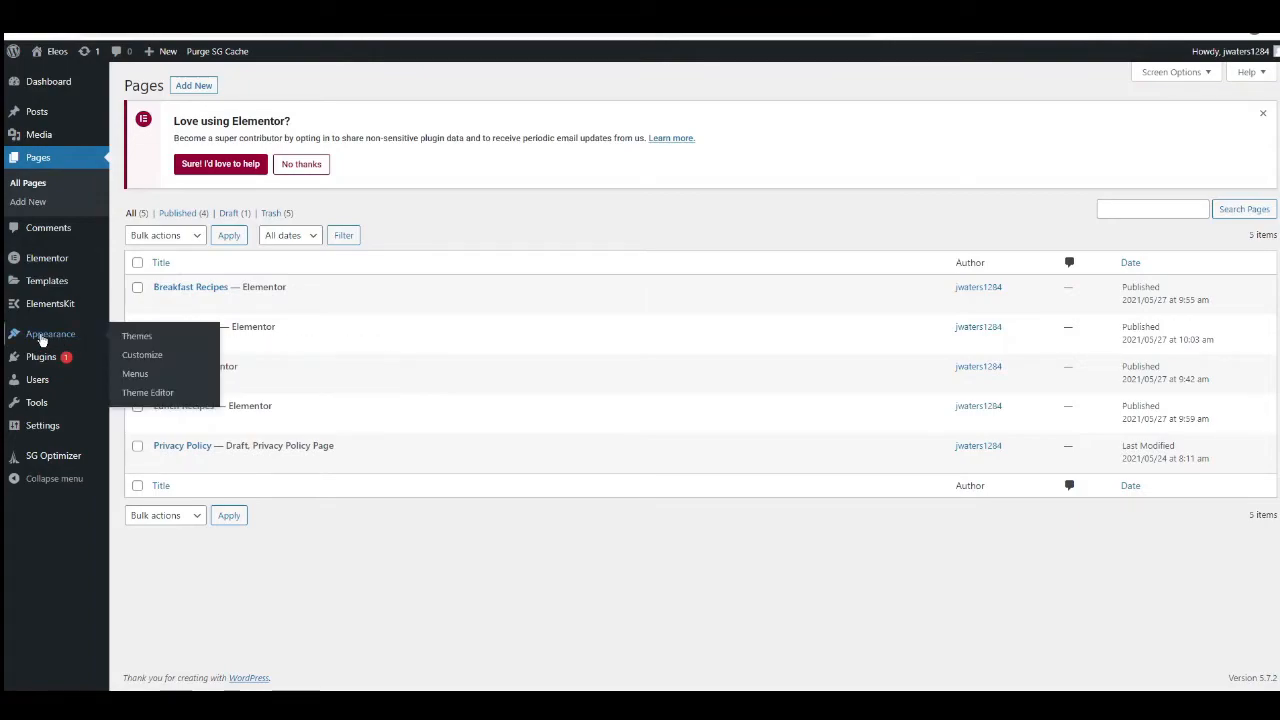
click(145, 363)
scroll(389, 340, down, 1)
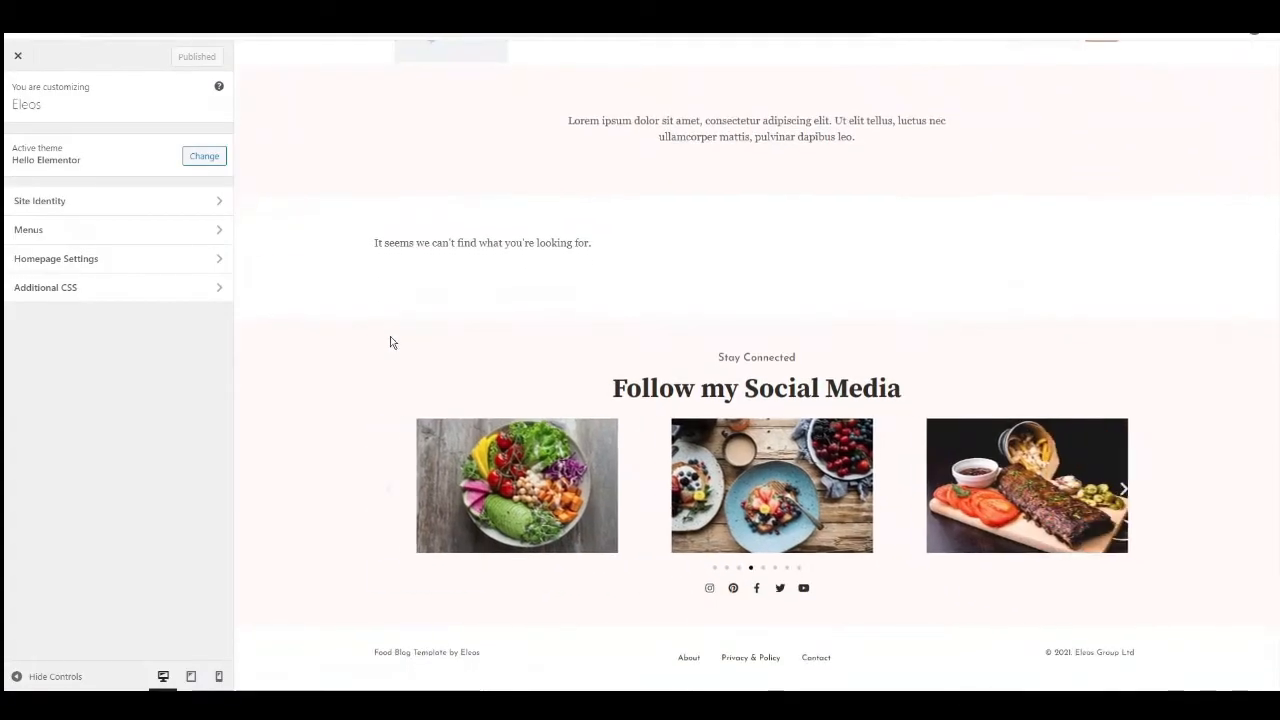
scroll(410, 357, up, 1)
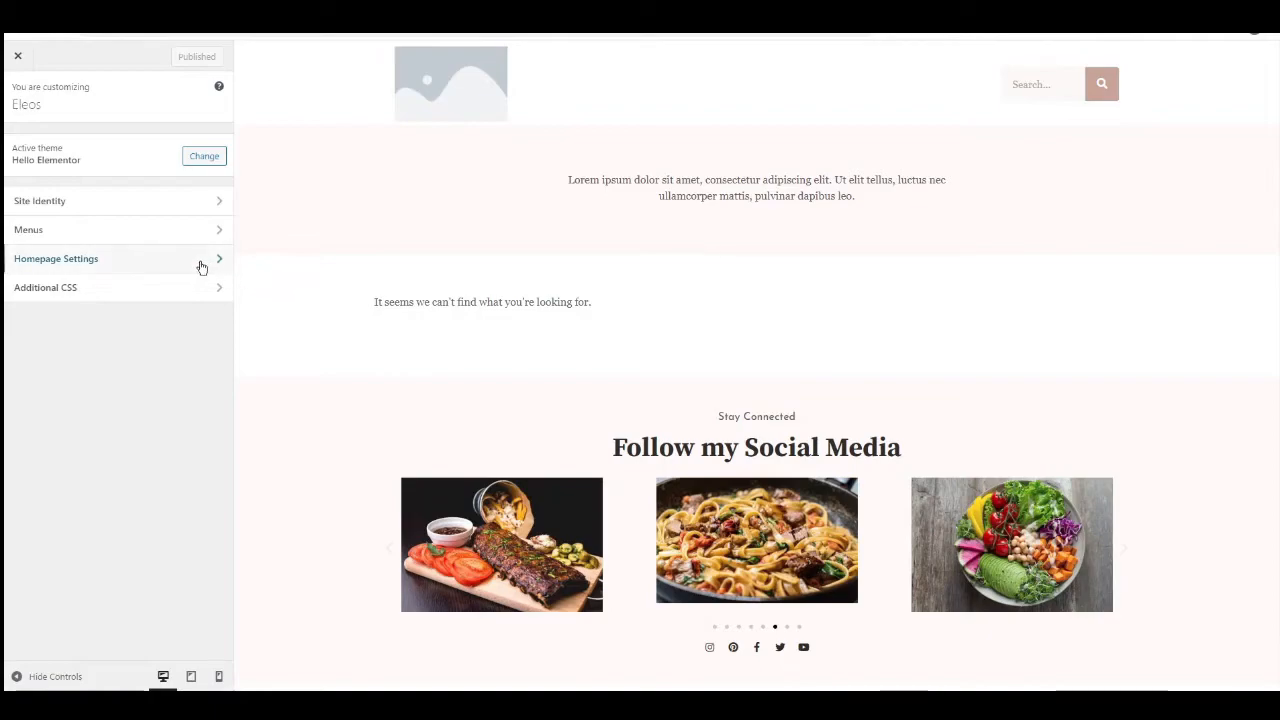
click(77, 268)
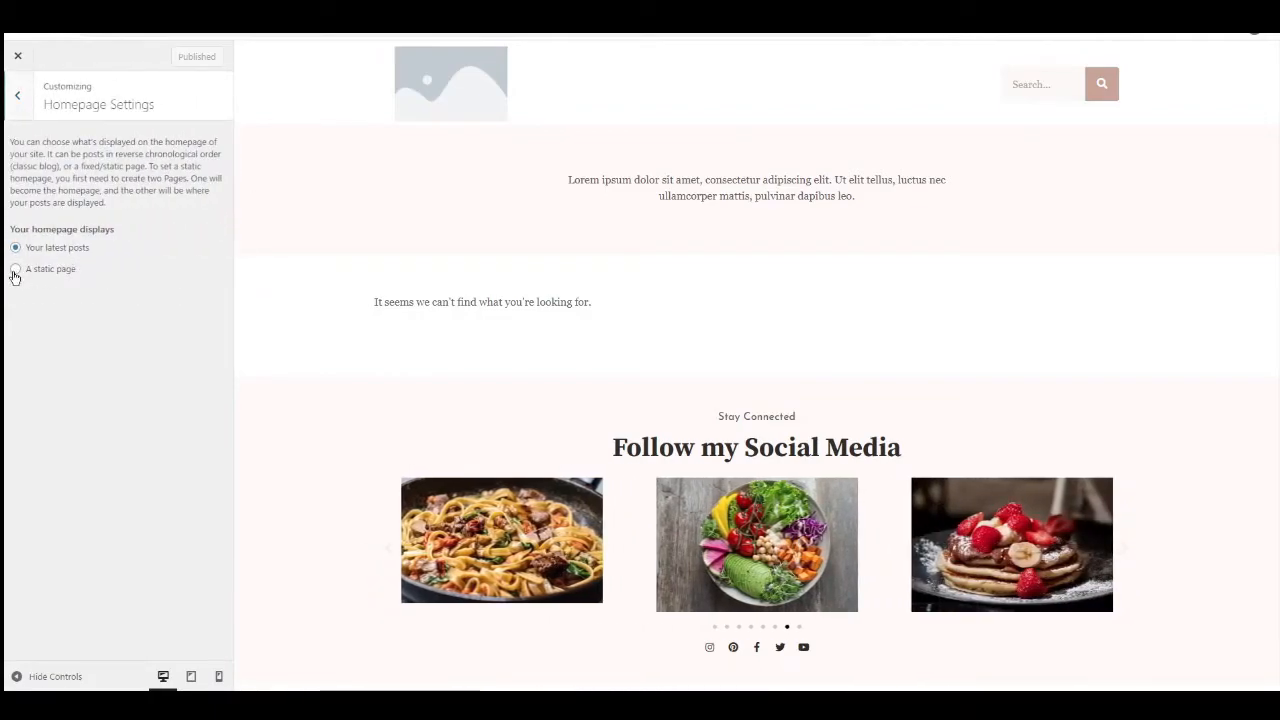
click(15, 270)
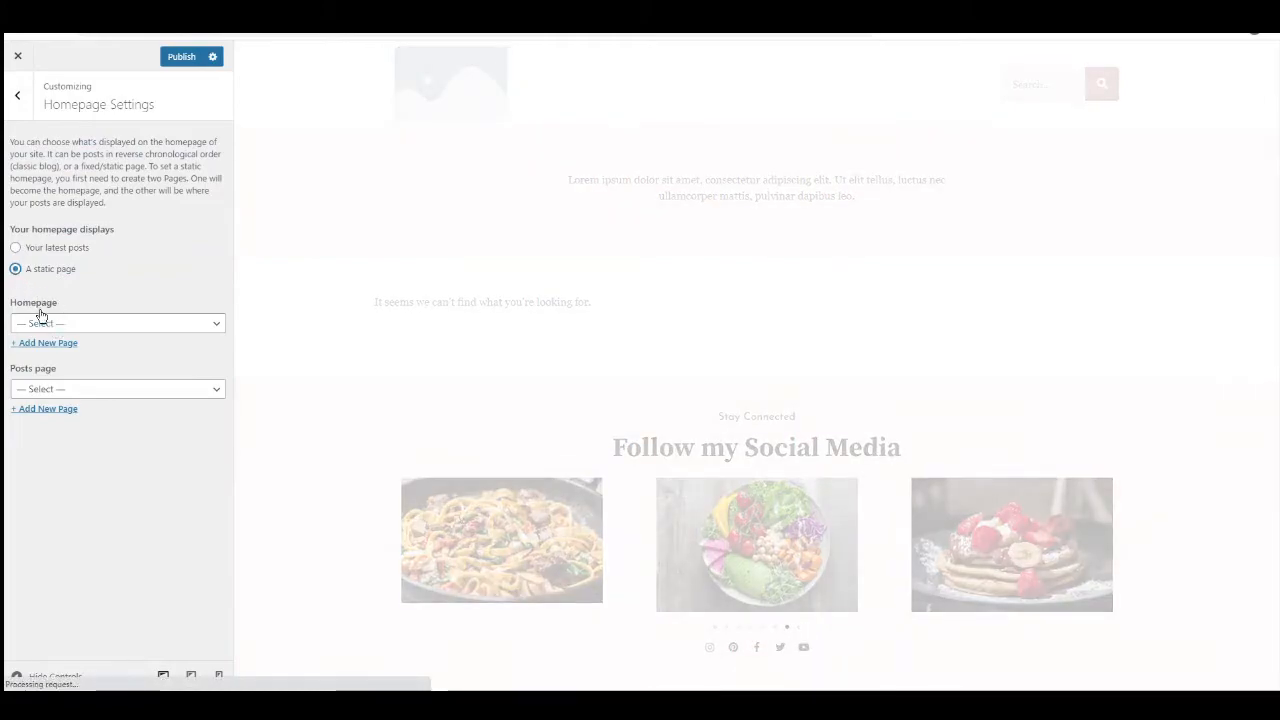
click(55, 322)
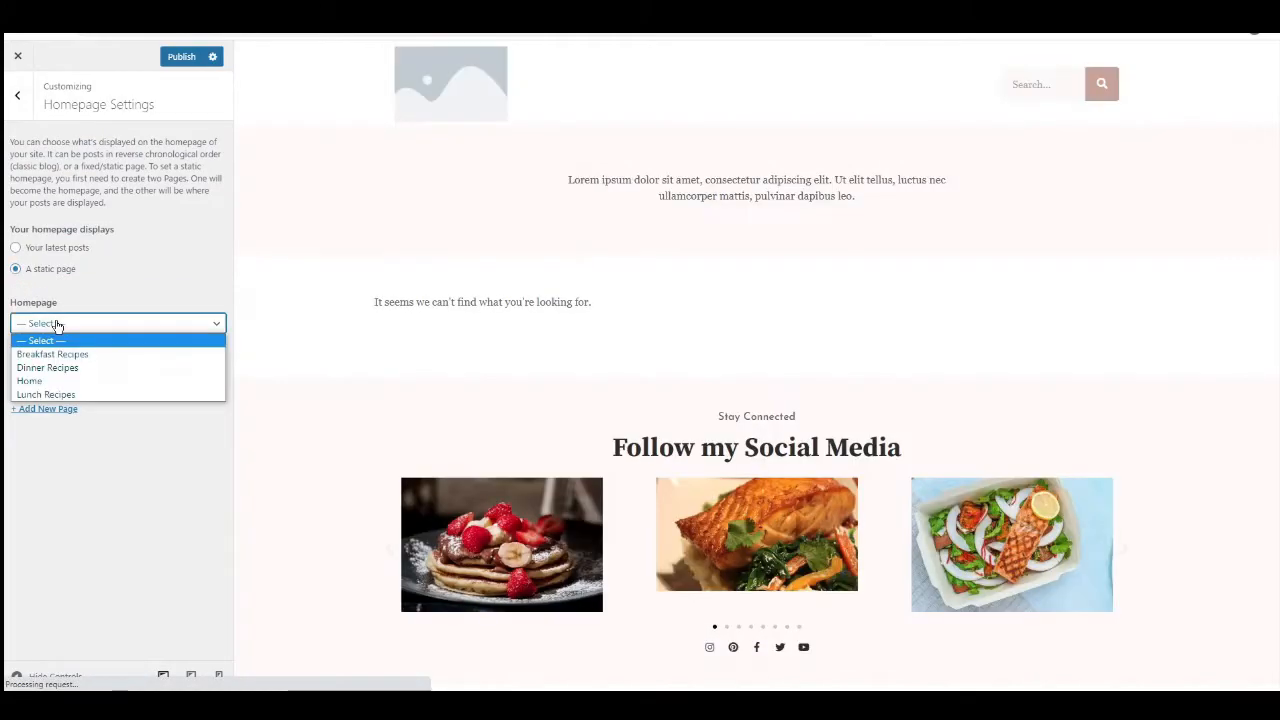
click(48, 381)
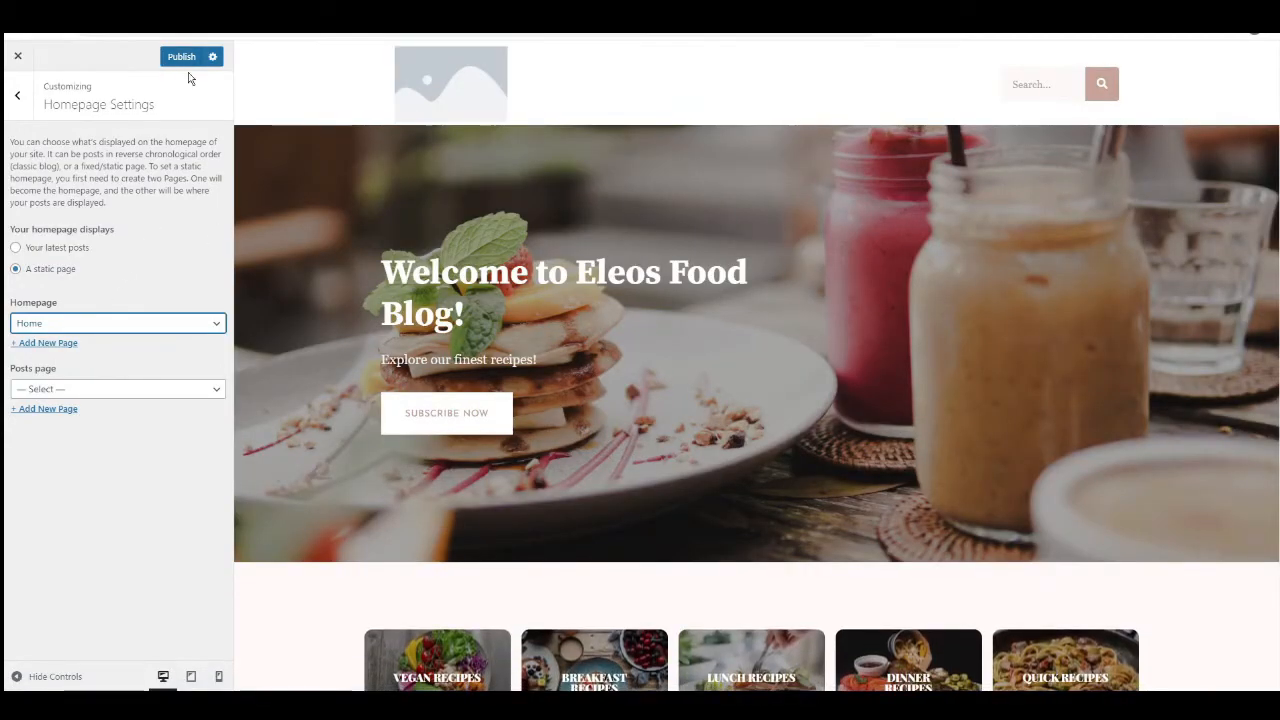
click(182, 57)
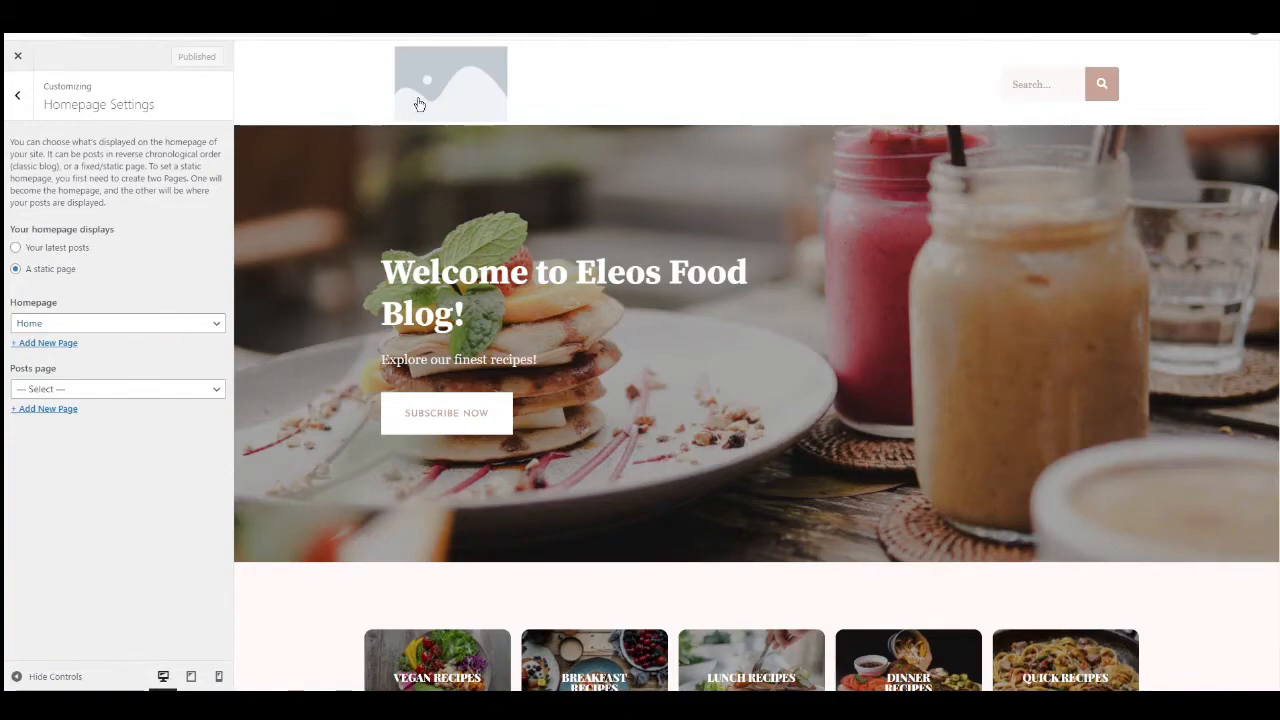
Set the Eleos Food Blog image as the site logo, cropped to the full artwork and lettering with trimmed side margins.
click(19, 101)
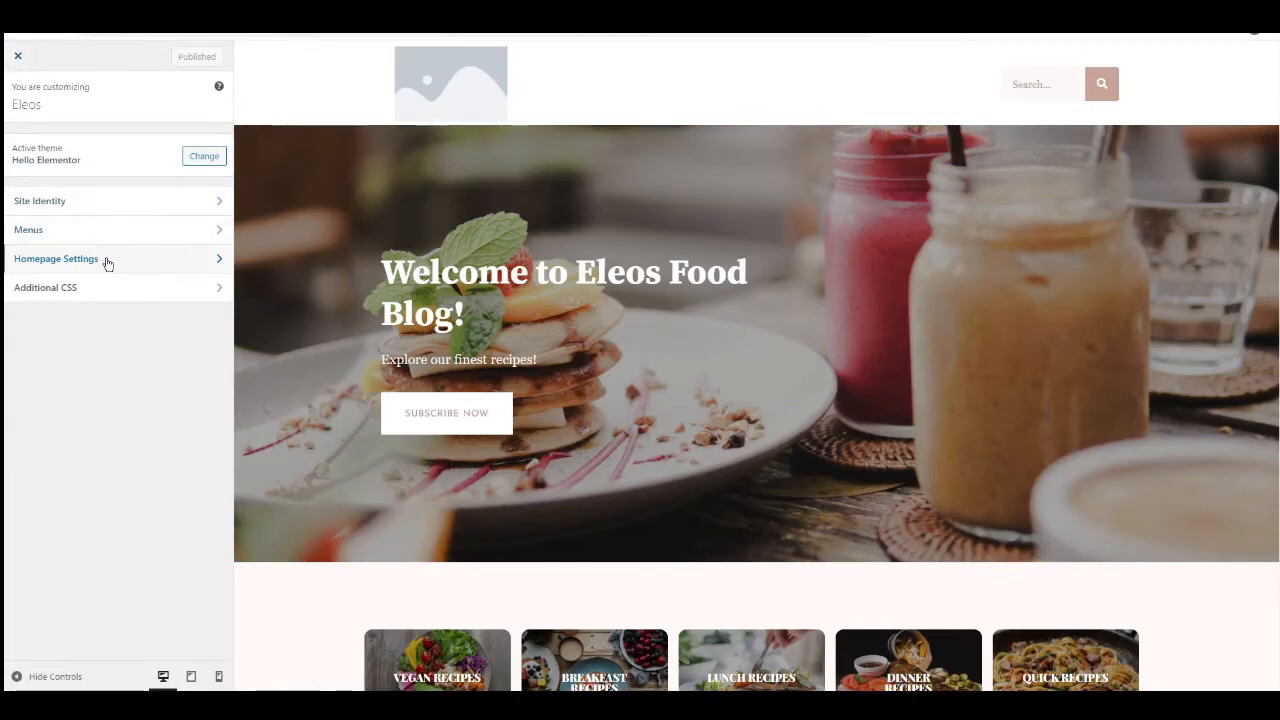
click(66, 204)
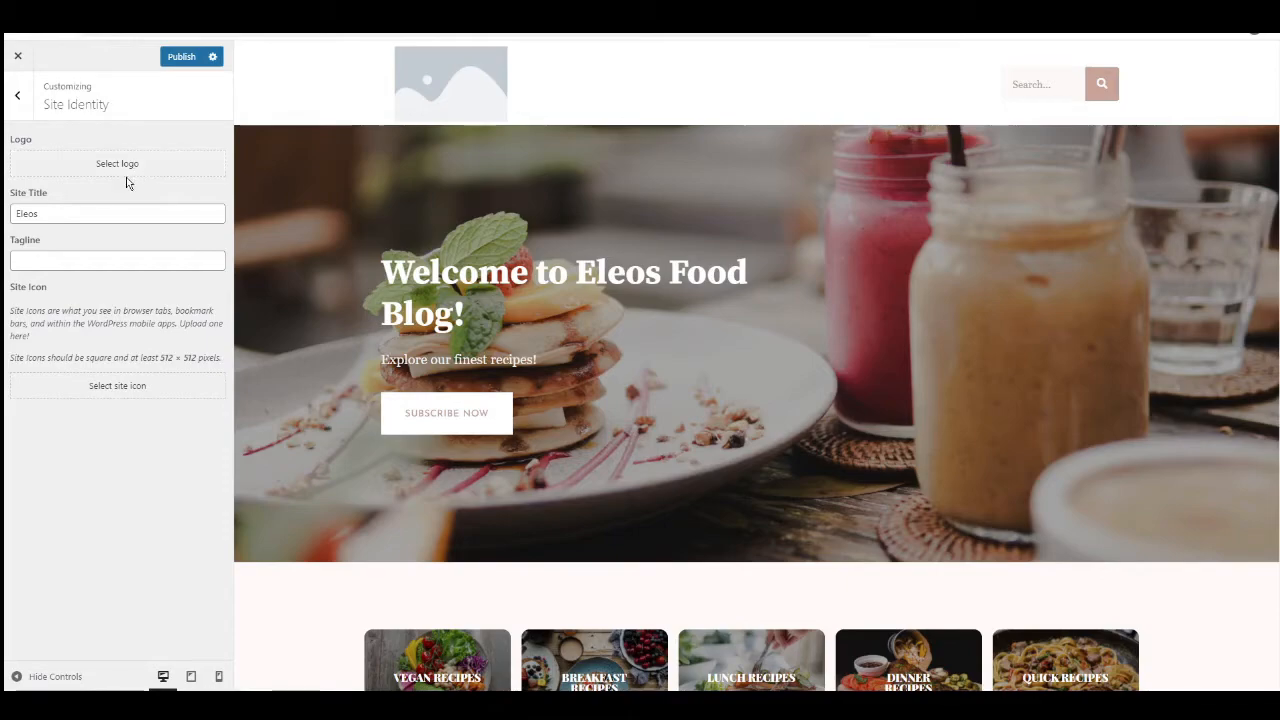
click(120, 168)
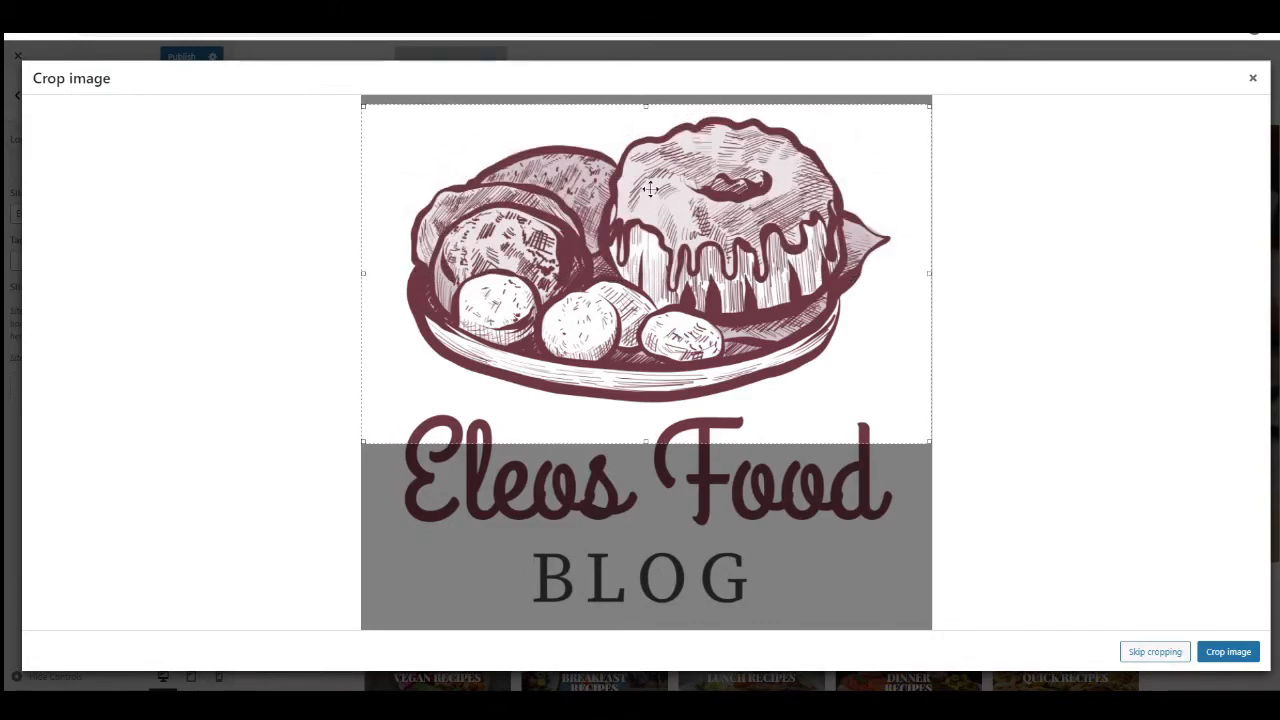
drag(645, 444, 649, 627)
drag(365, 365, 381, 365)
drag(926, 362, 919, 365)
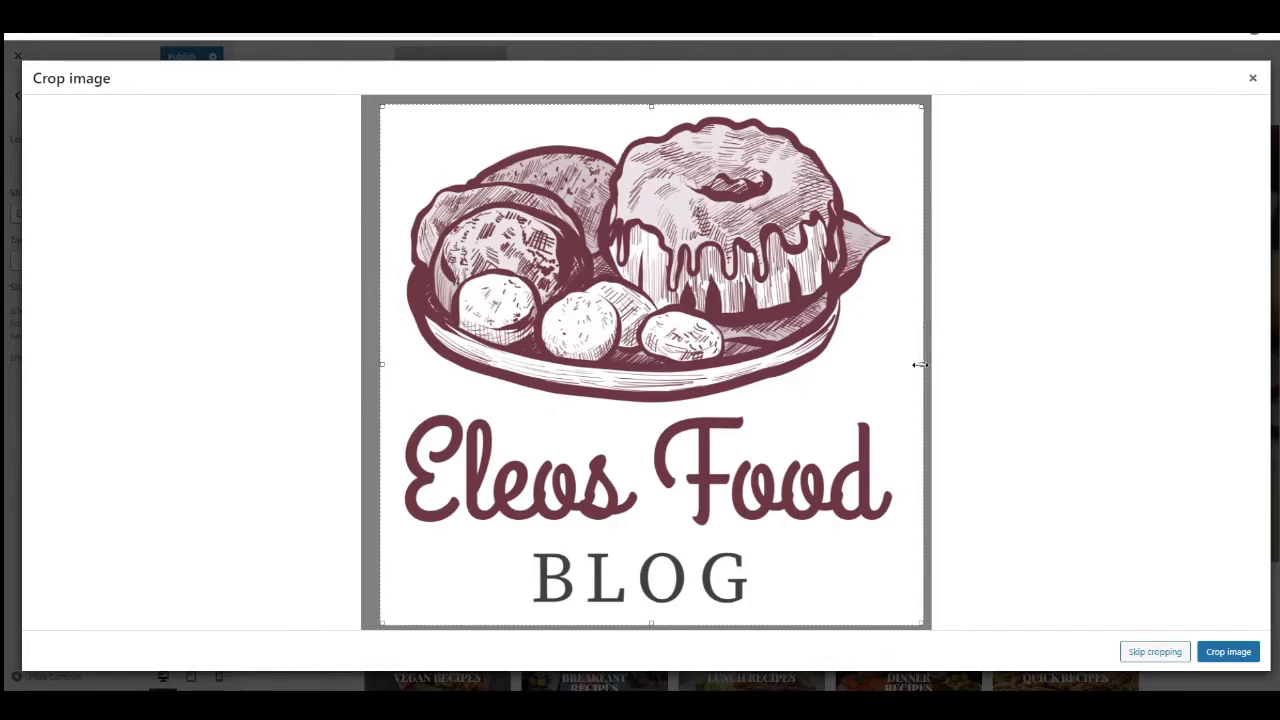
click(1228, 651)
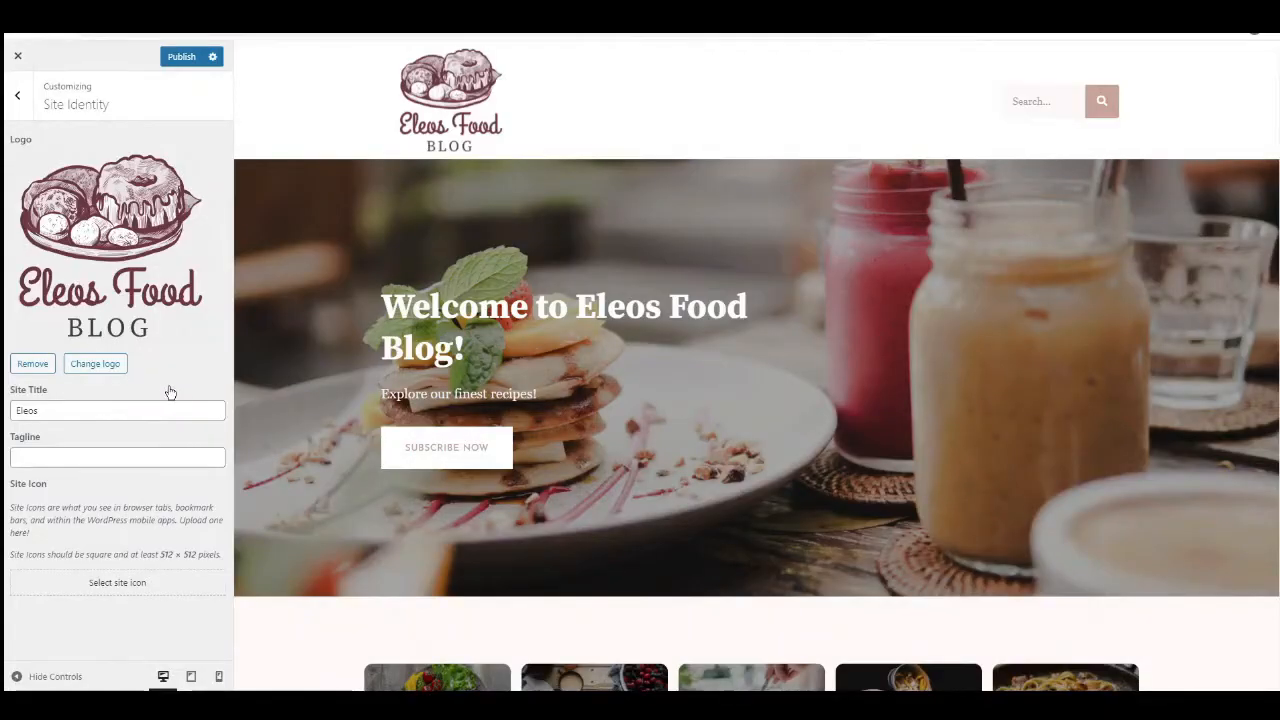
Set the food platter drawing as the site icon, cropped around the platter, then publish the site identity and close the customizer.
click(128, 590)
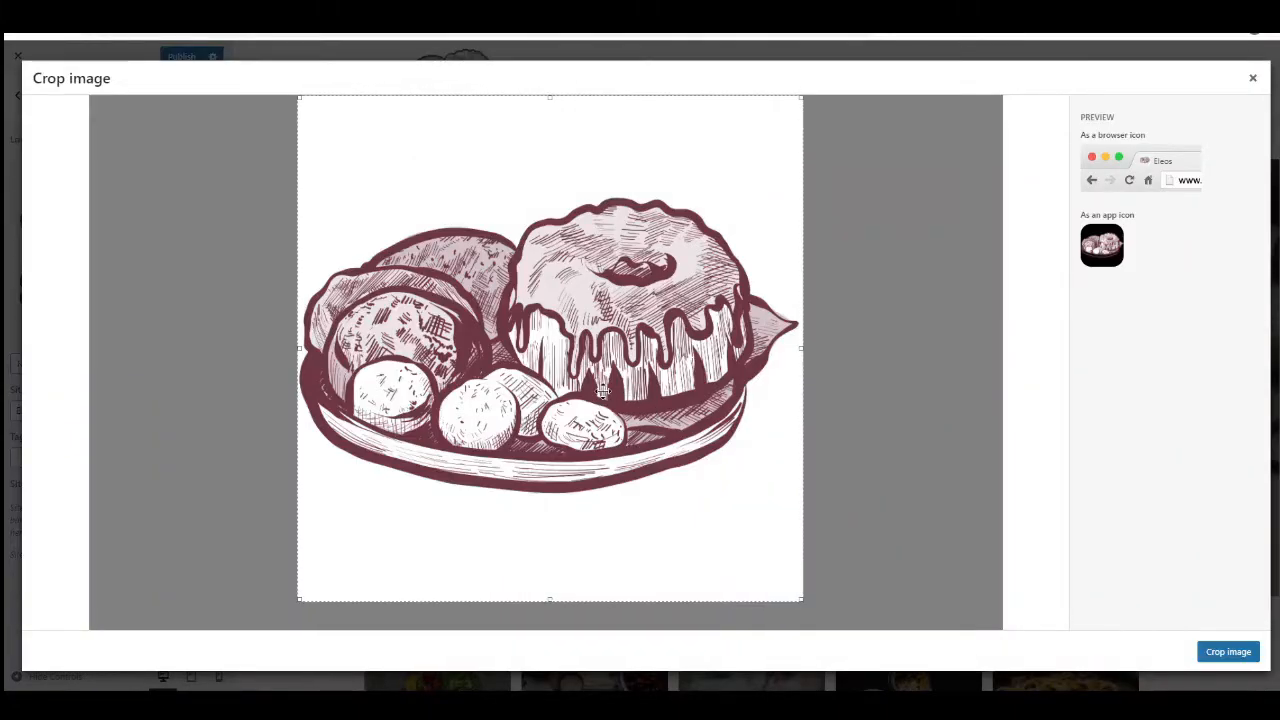
drag(605, 392, 603, 392)
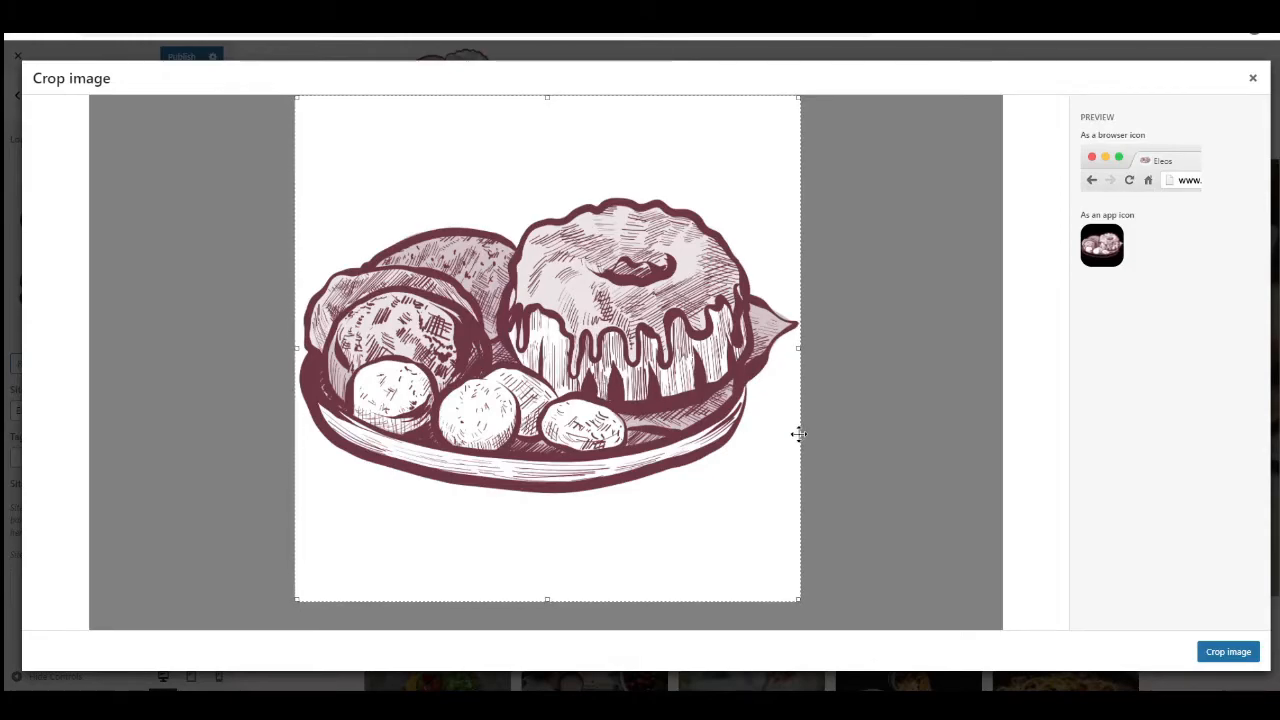
click(1228, 651)
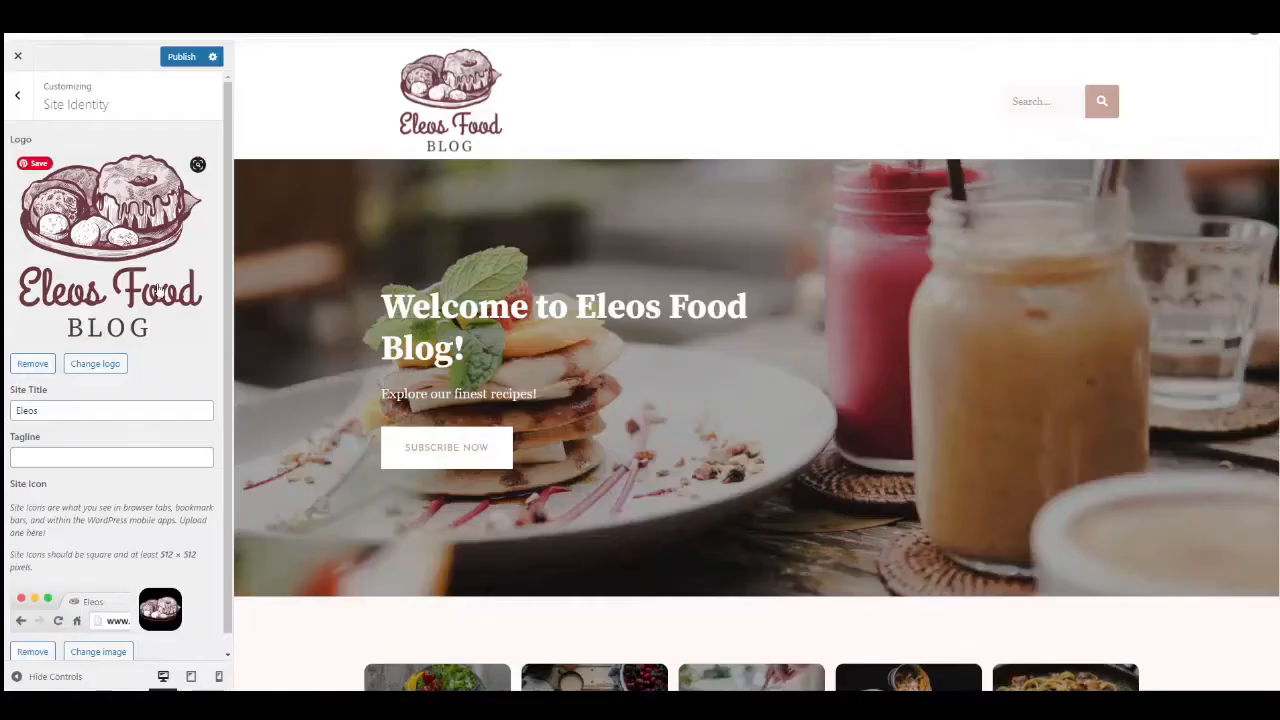
click(181, 57)
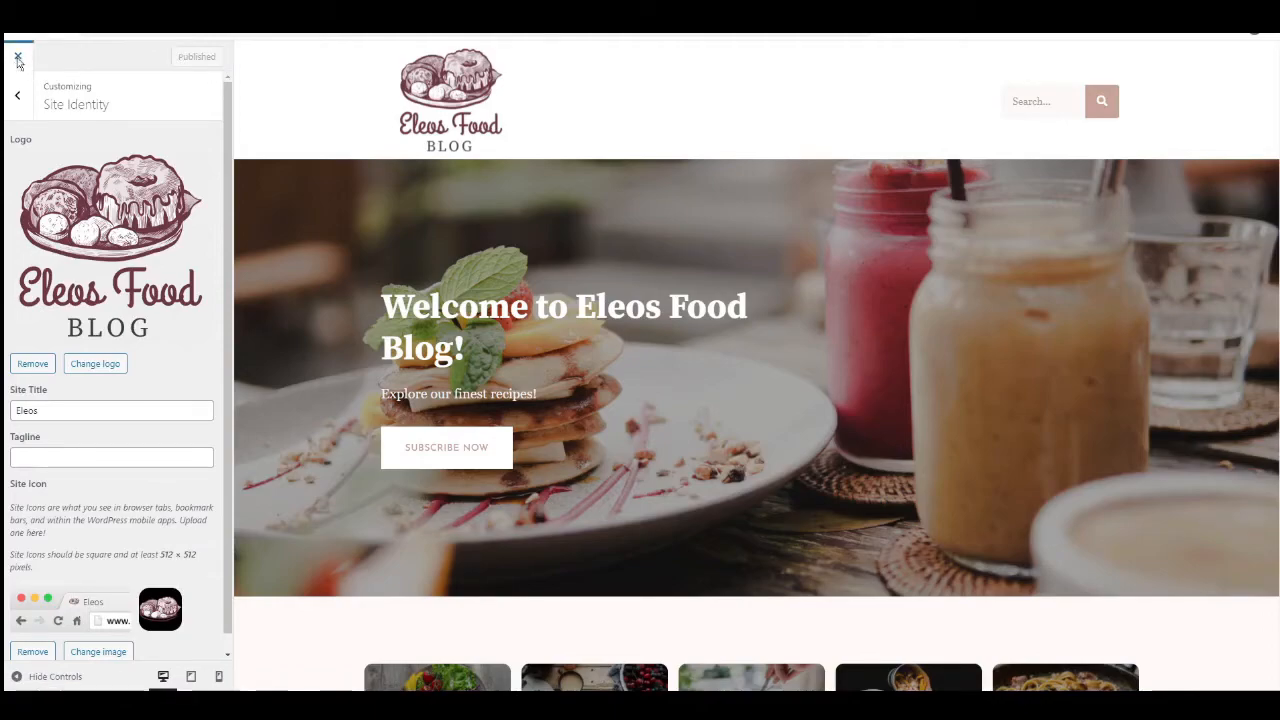
click(18, 58)
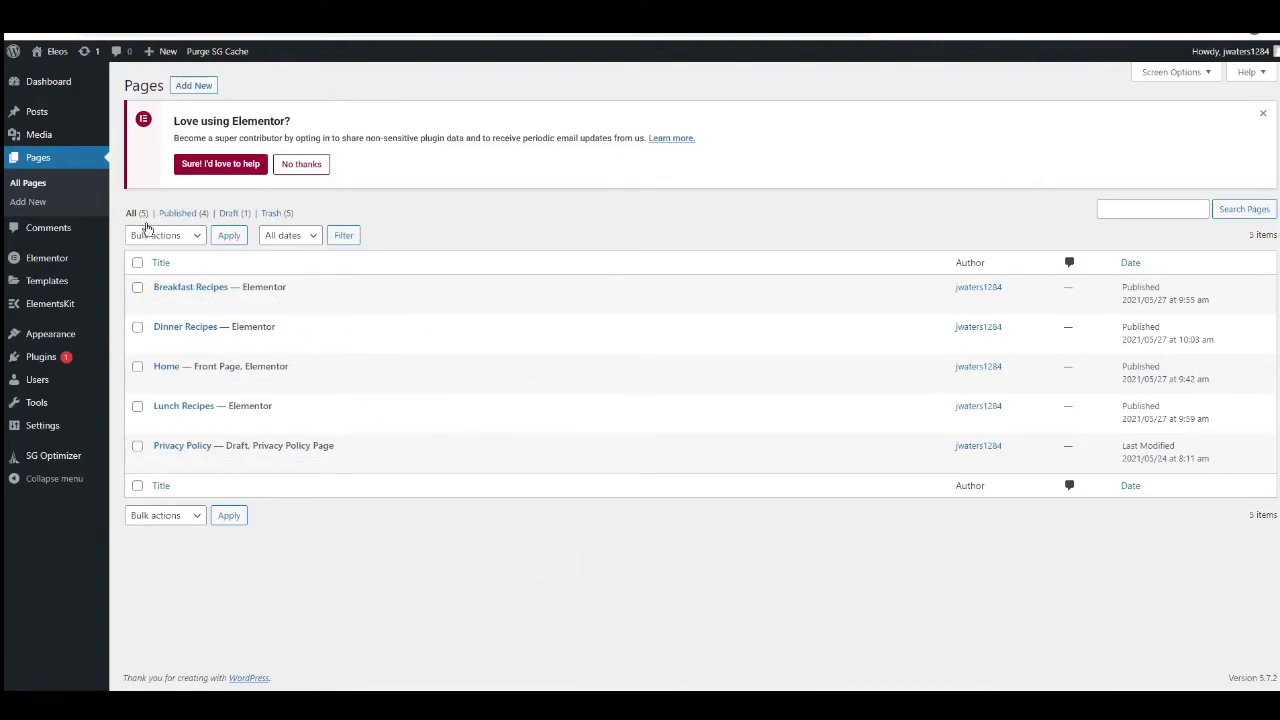
Add a new post titled Vegan Breakfast with lorem ipsum paragraphs and a bulleted list as its content.
click(37, 113)
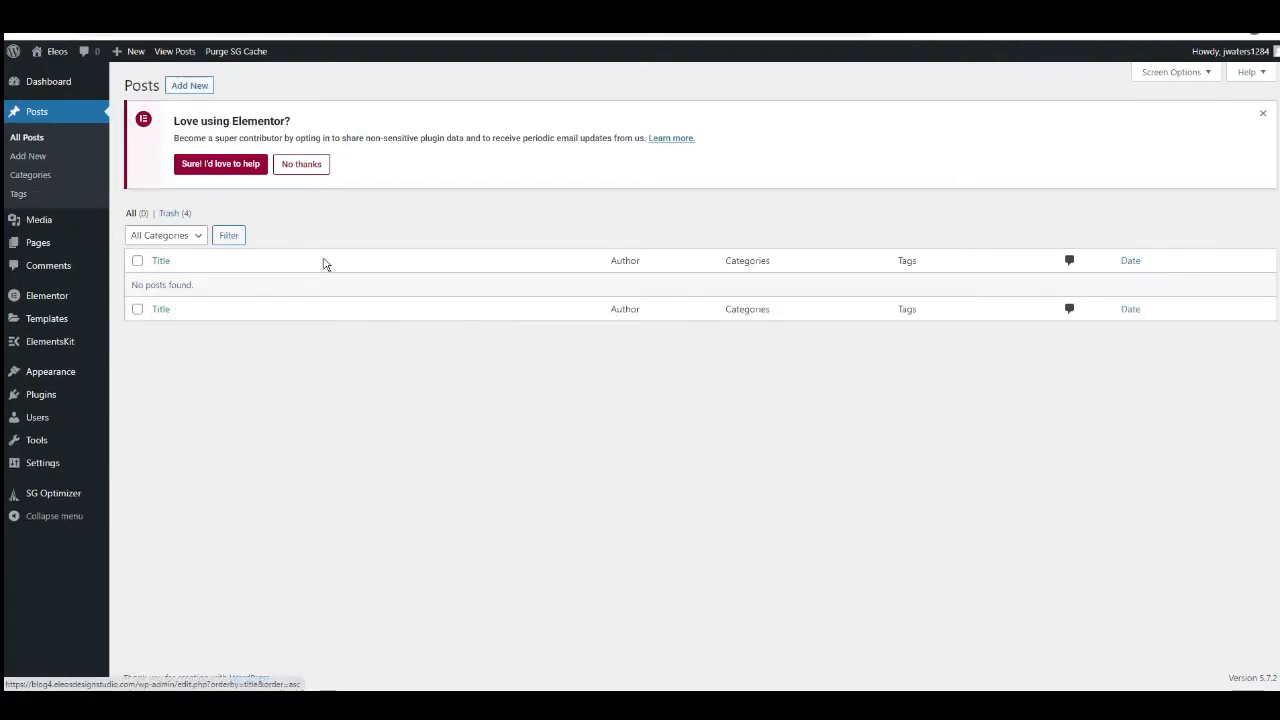
click(201, 87)
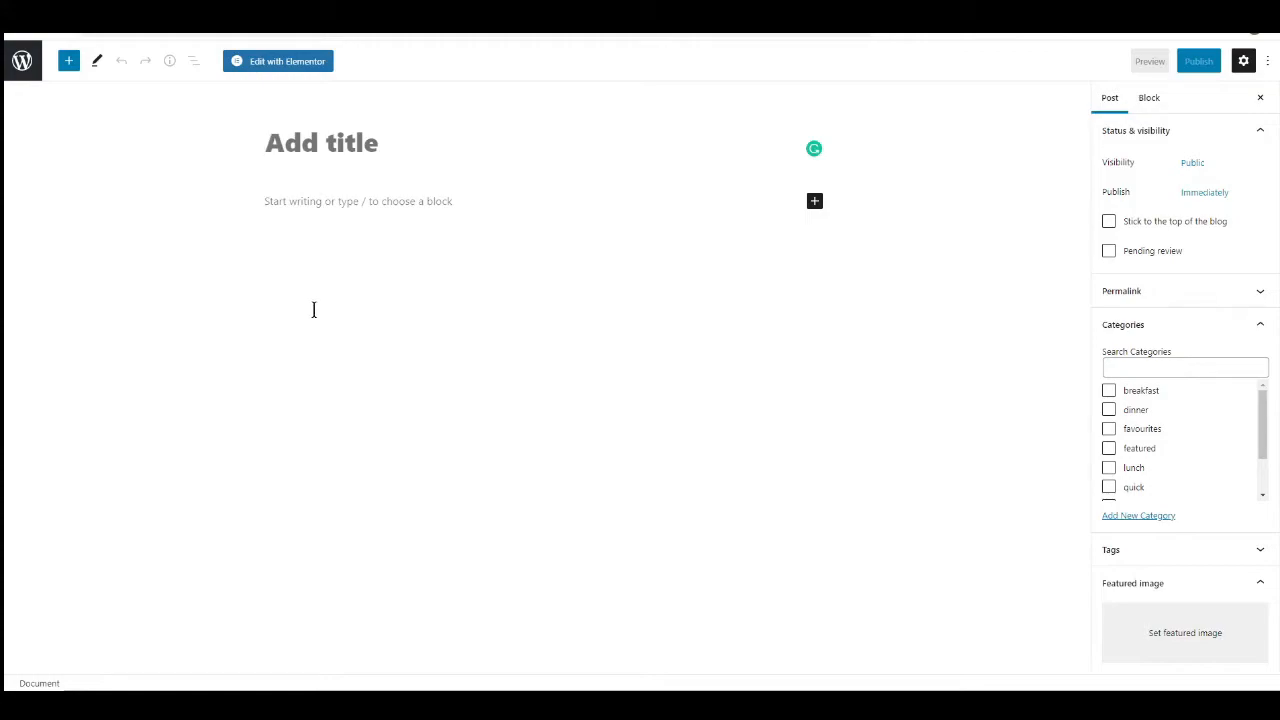
text(Vegan Breakfast)
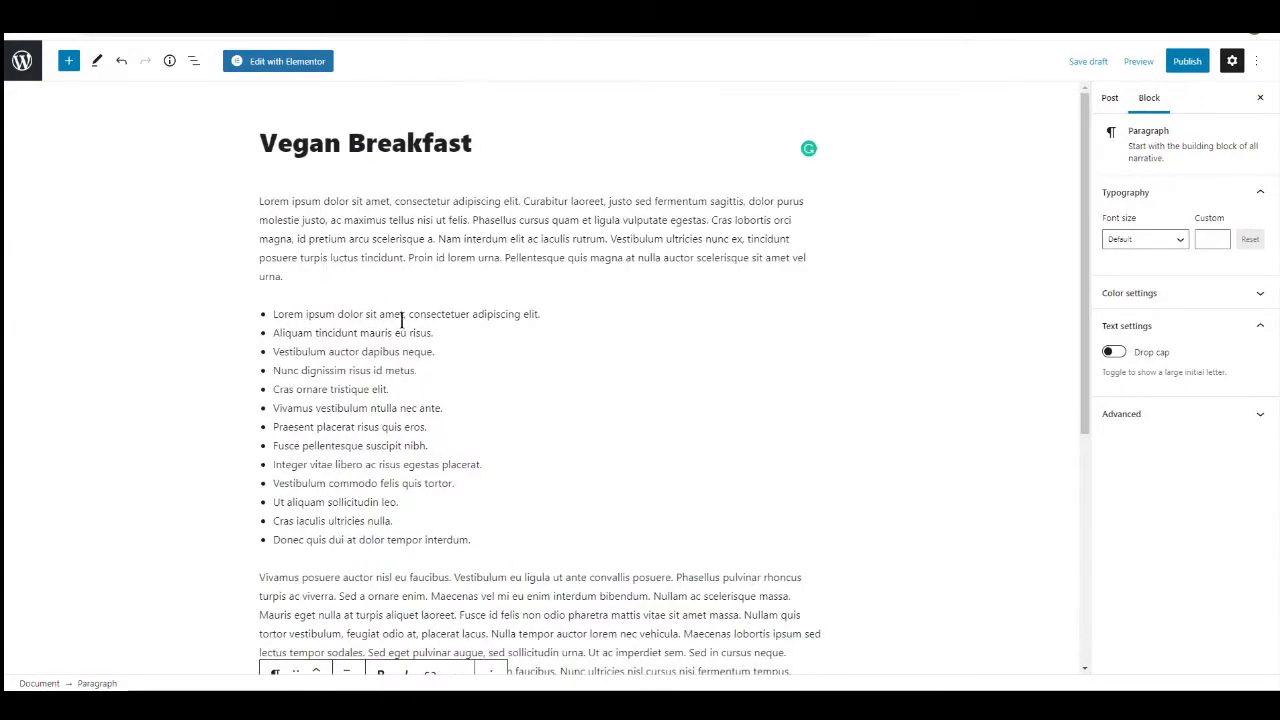
scroll(345, 338, down, 3)
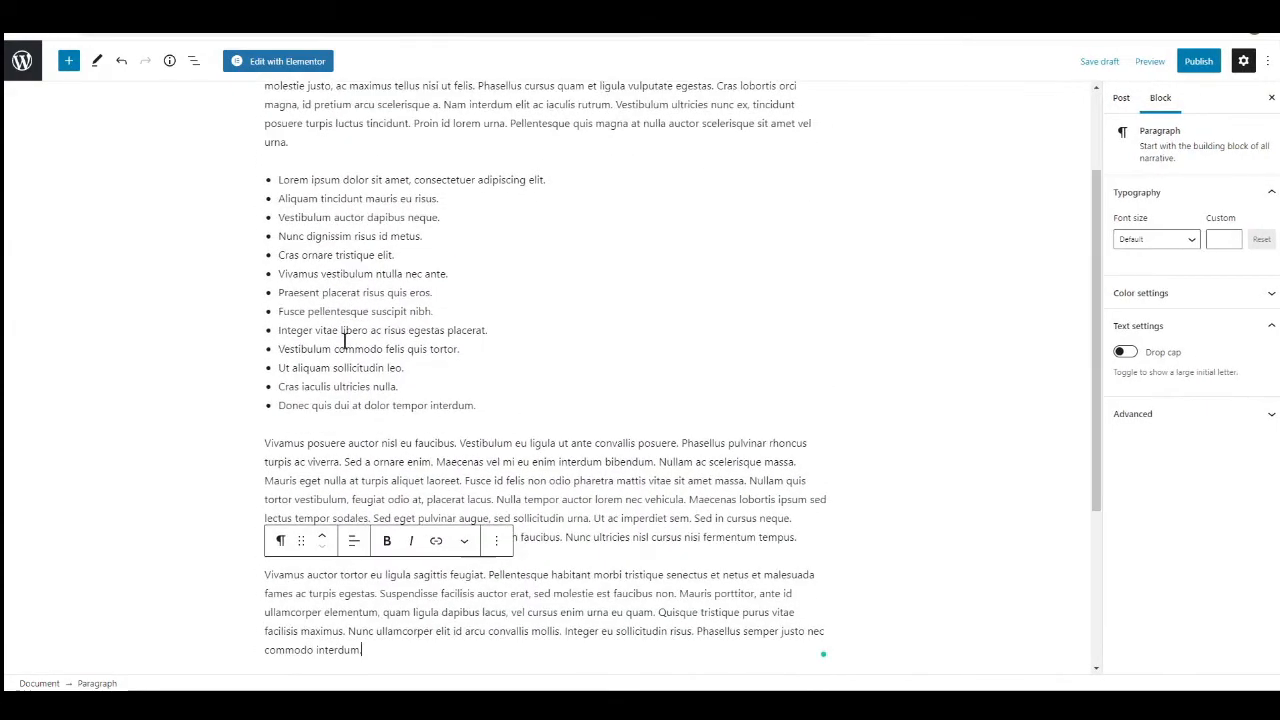
scroll(329, 340, up, 2)
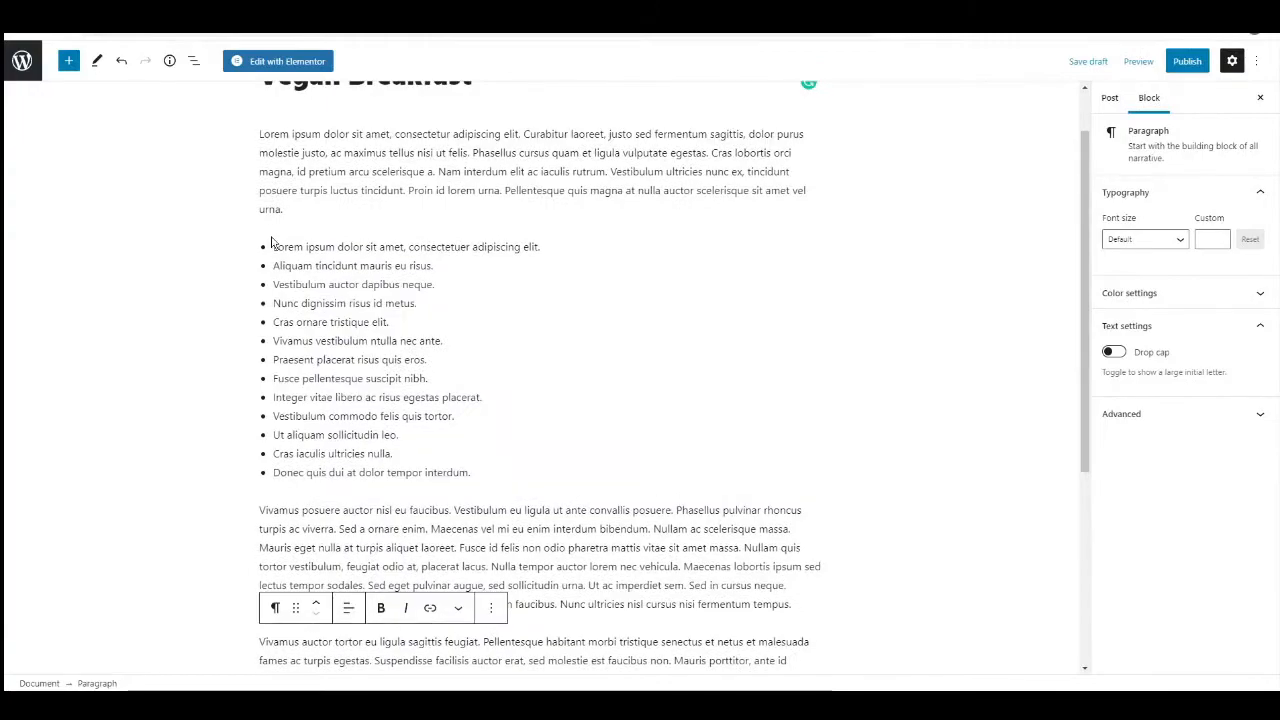
Insert an Image block at the end of the post and upload the photo of berries, grapefruit and rhubarb into it.
click(70, 62)
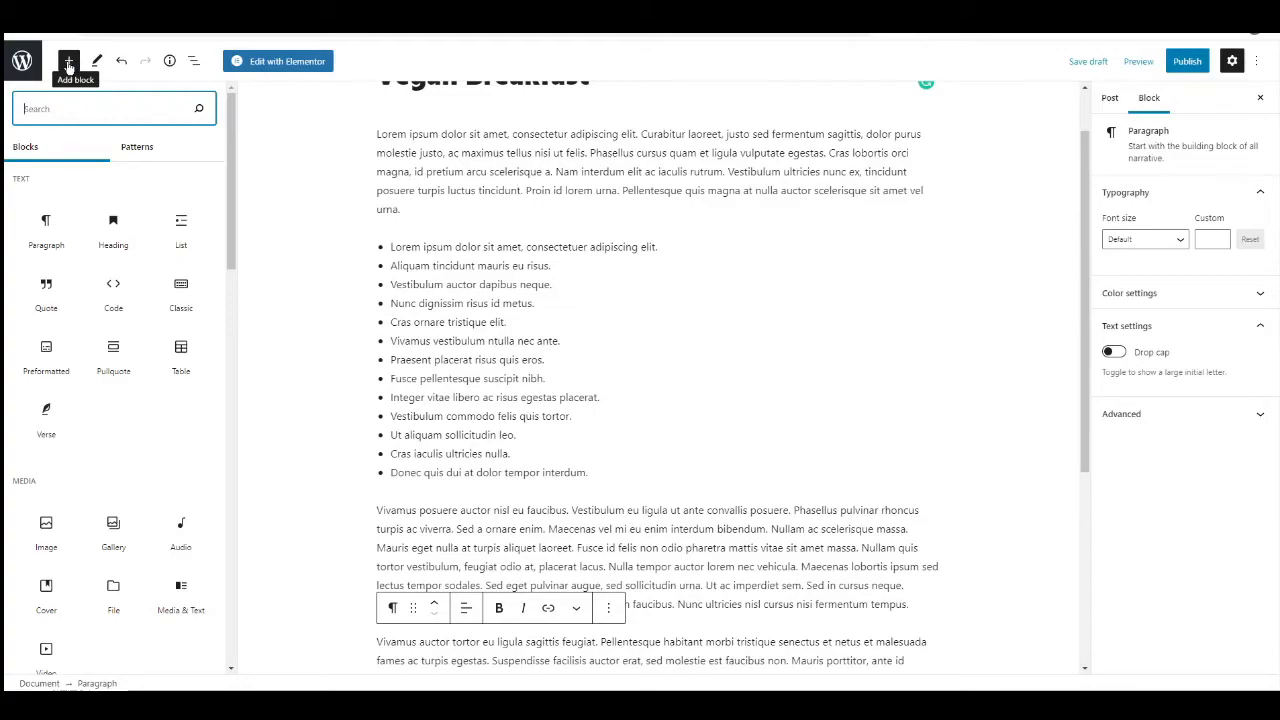
scroll(100, 270, down, 5)
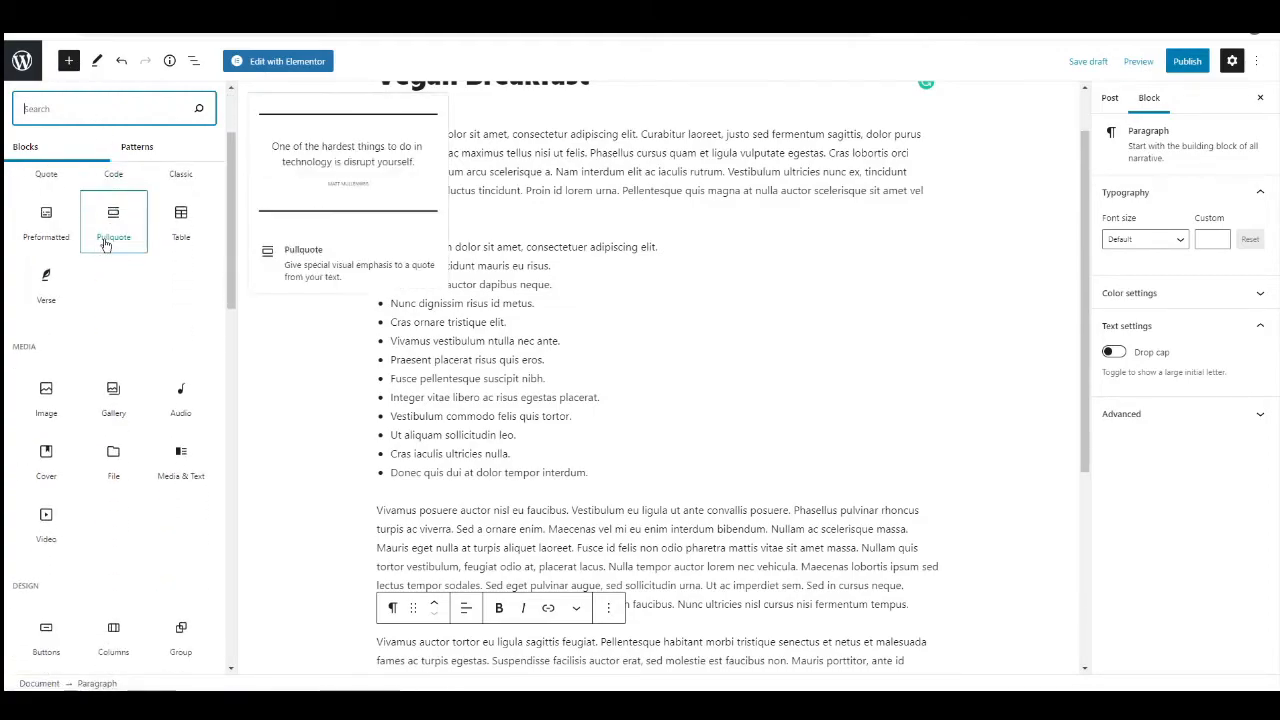
scroll(100, 320, down, 6)
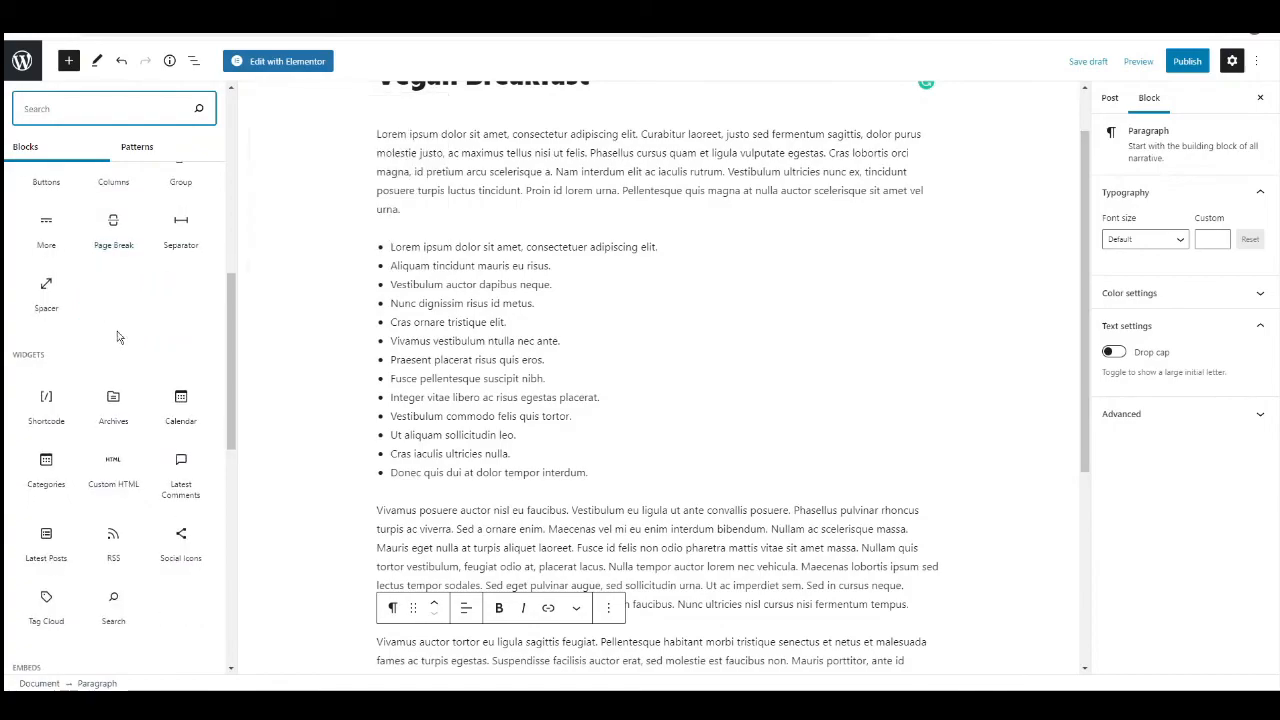
scroll(113, 345, up, 11)
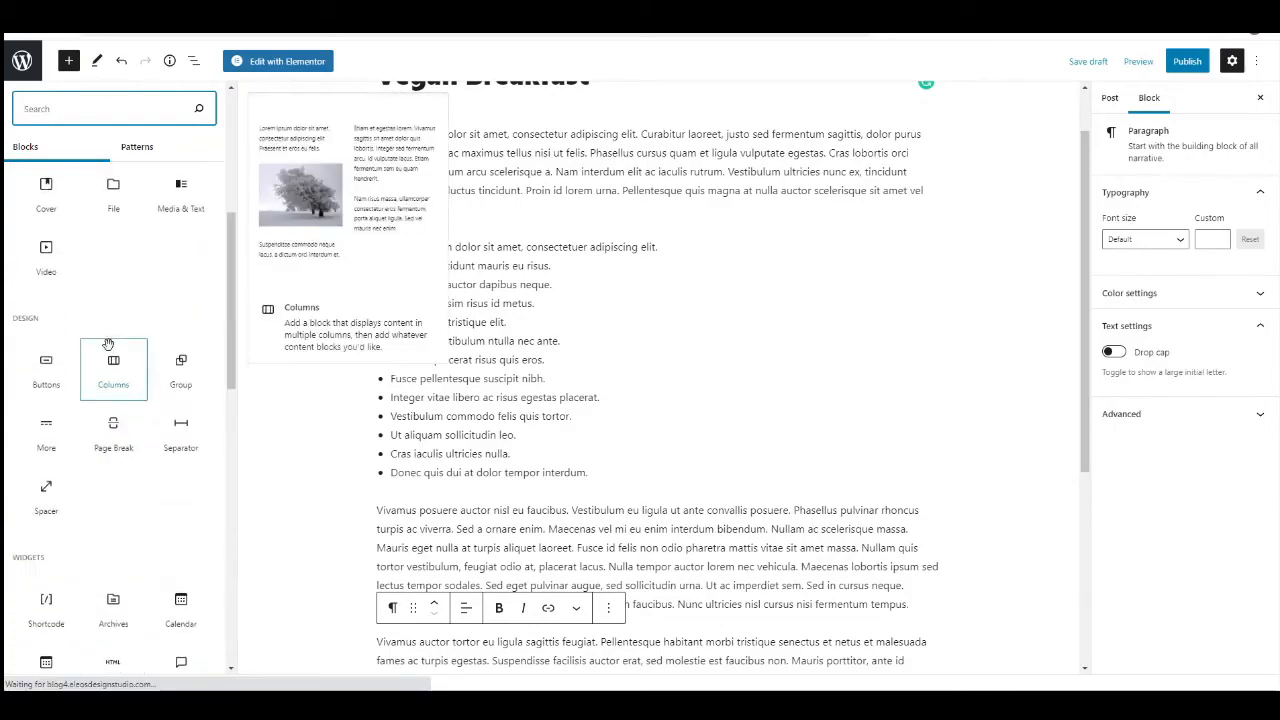
scroll(137, 345, down, 4)
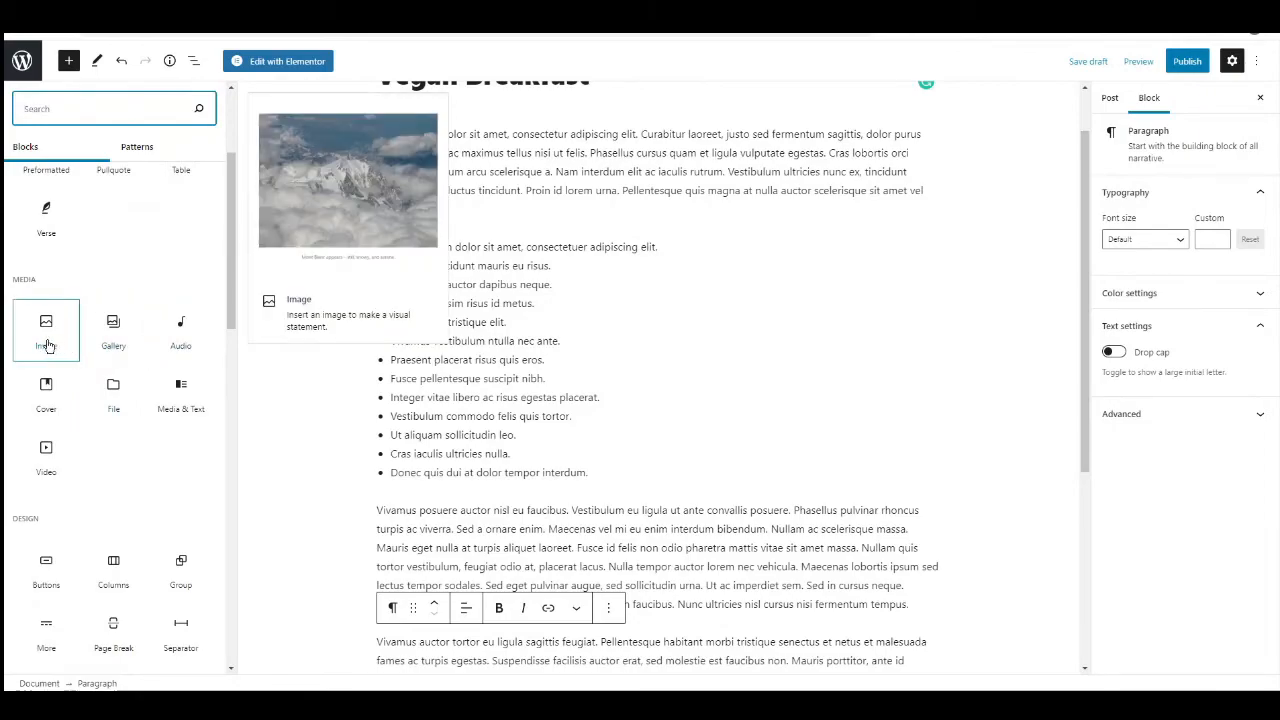
click(46, 345)
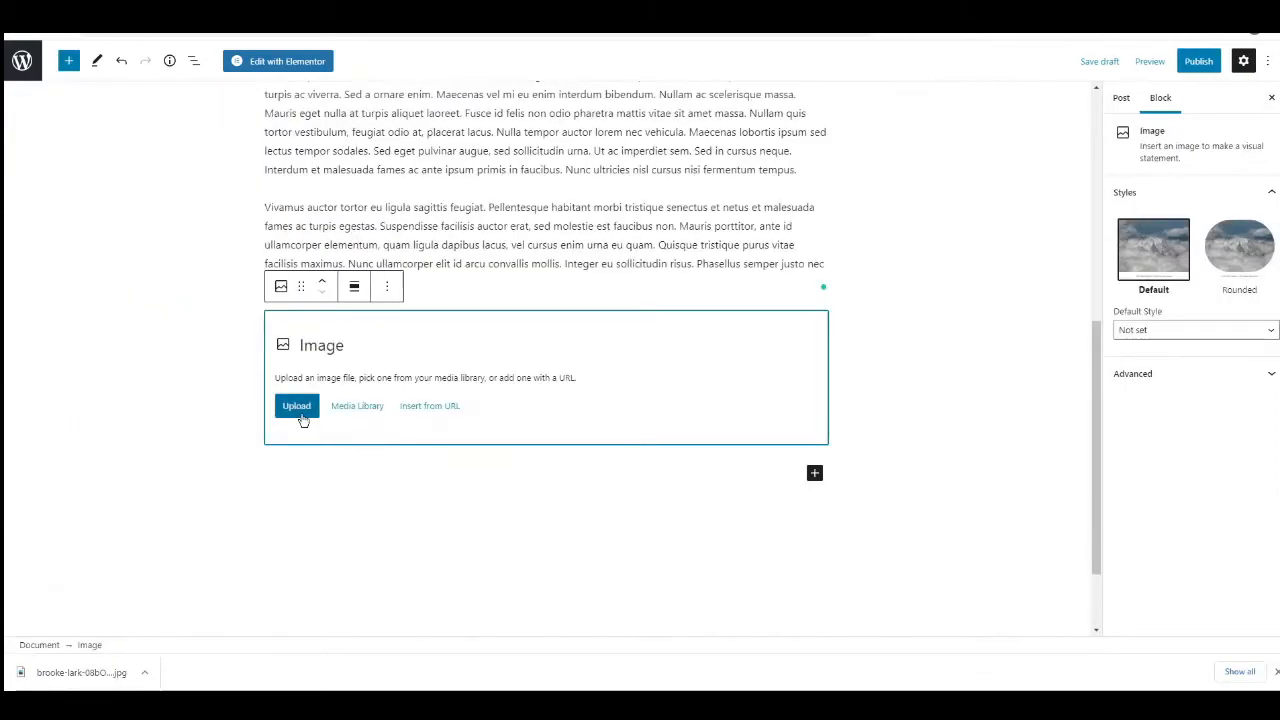
click(297, 406)
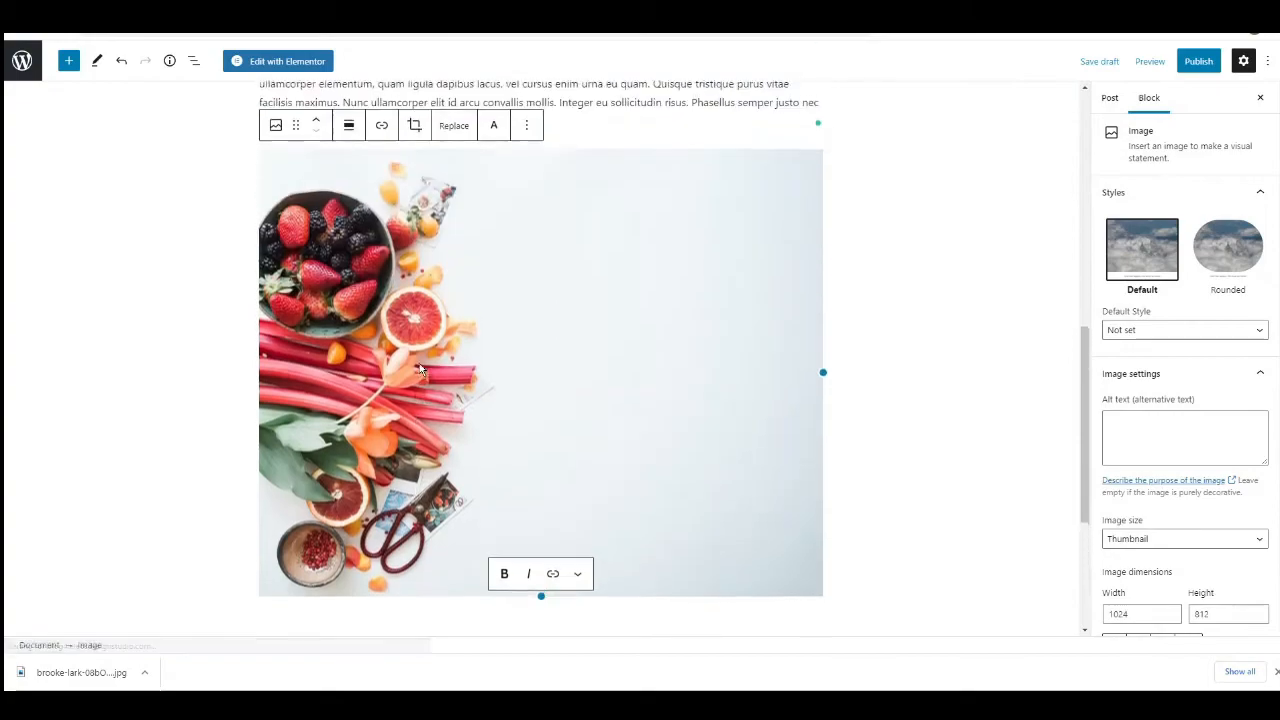
Move the image block up in the post so it sits directly below the bulleted list.
scroll(494, 323, down, 2)
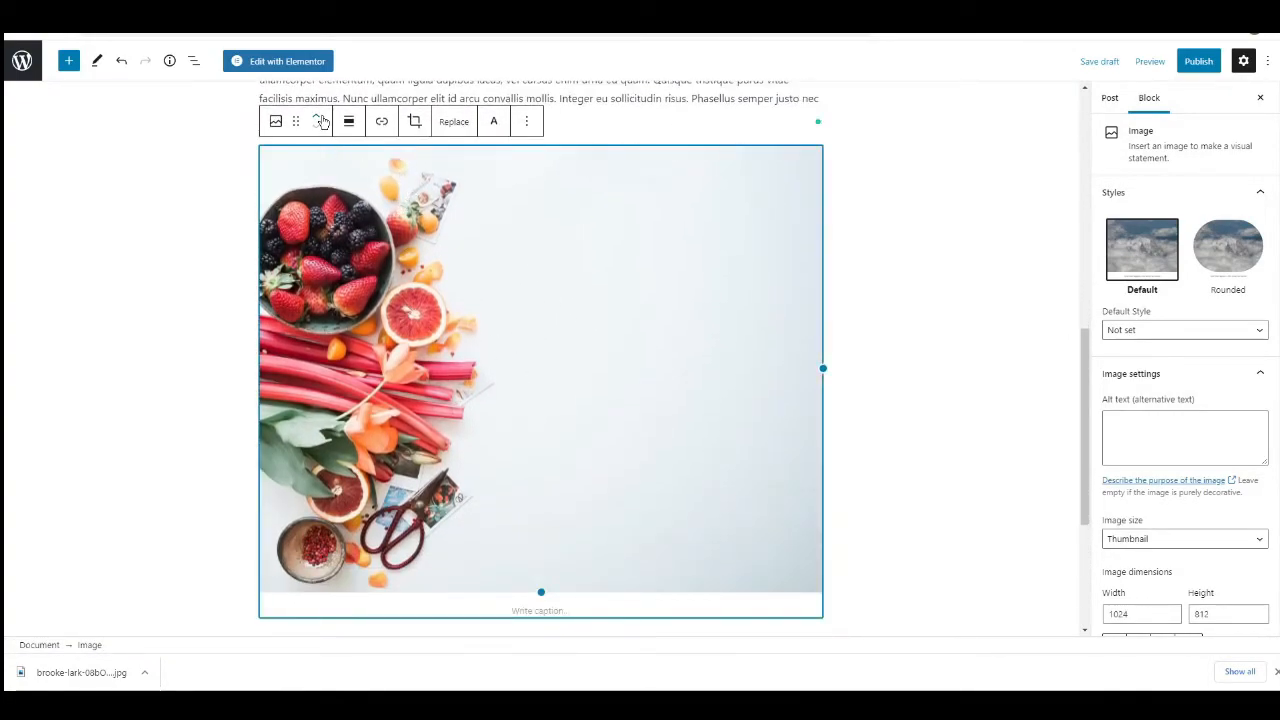
scroll(326, 150, up, 1)
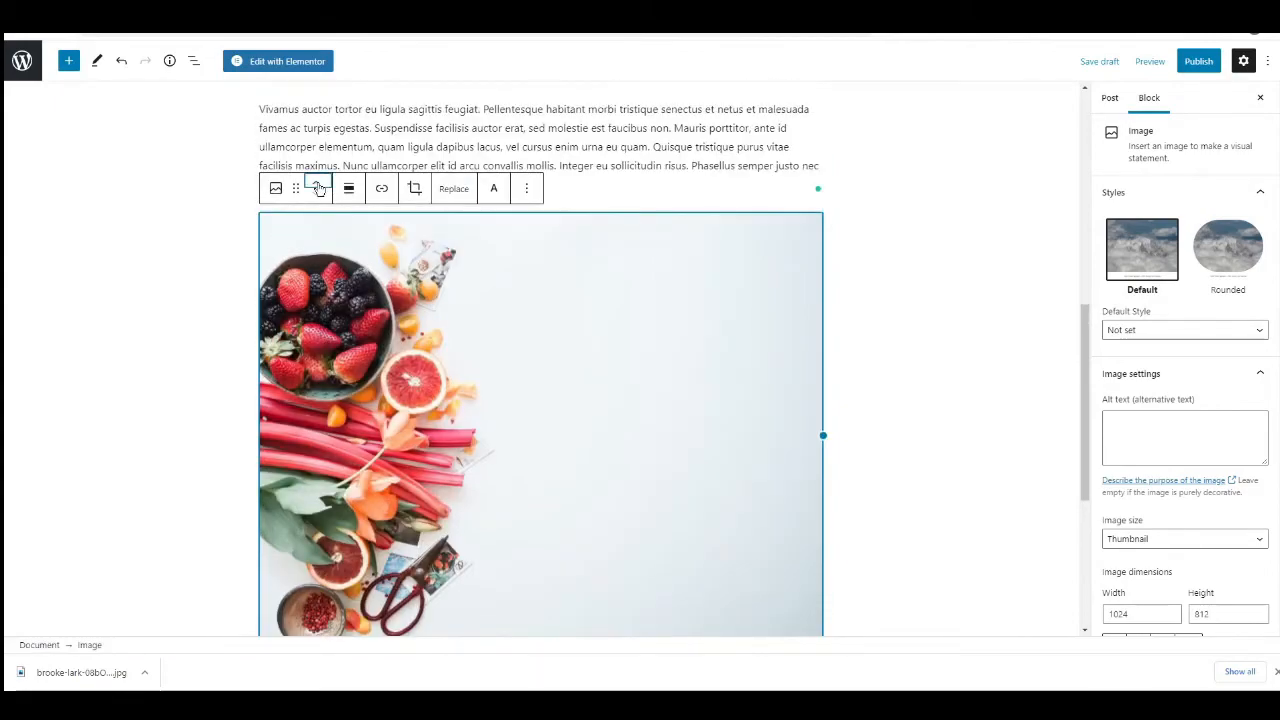
click(319, 186)
click(319, 186)
click(318, 186)
scroll(316, 184, up, 3)
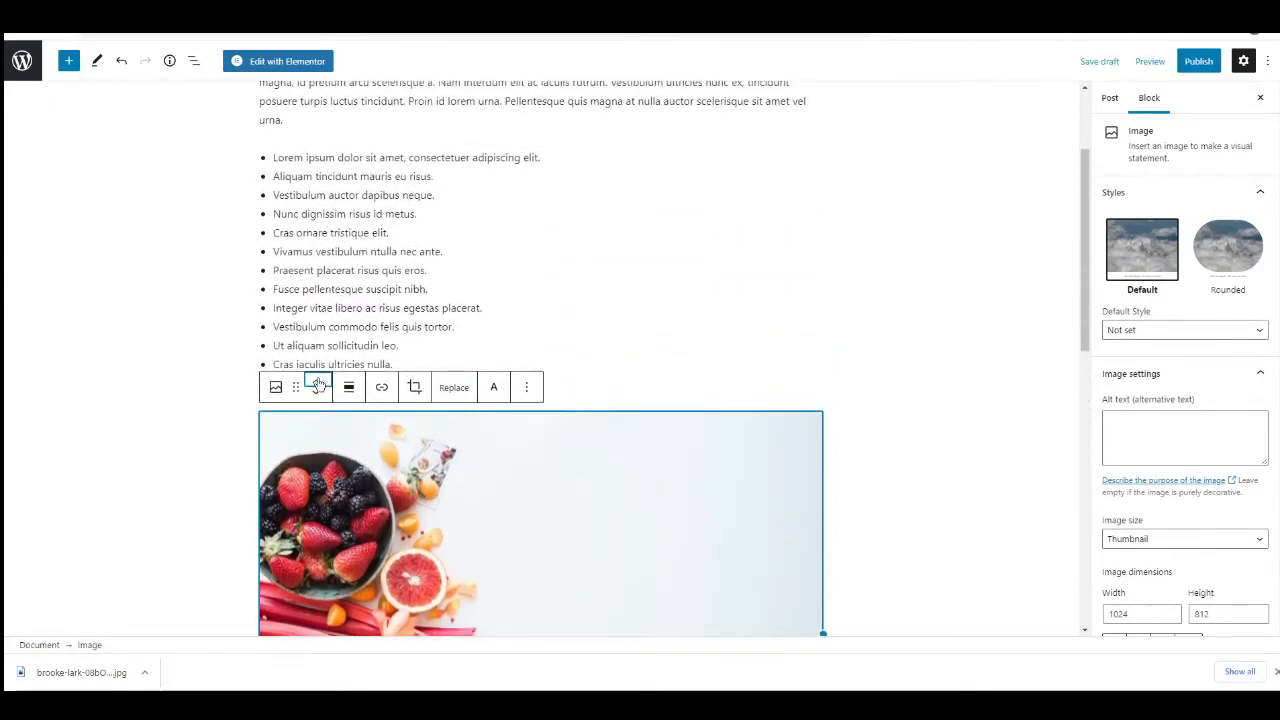
click(318, 384)
click(315, 287)
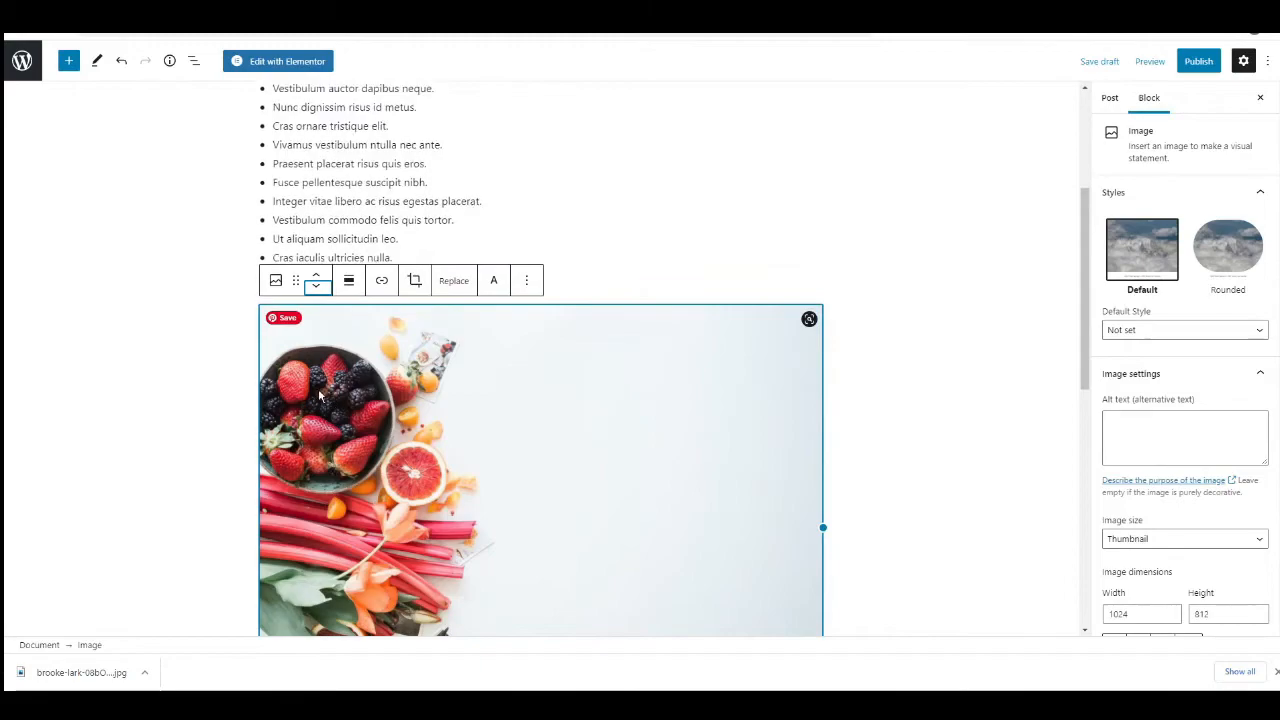
Set the photo of the breakfast fruit bowl as the post's featured image.
scroll(378, 365, up, 4)
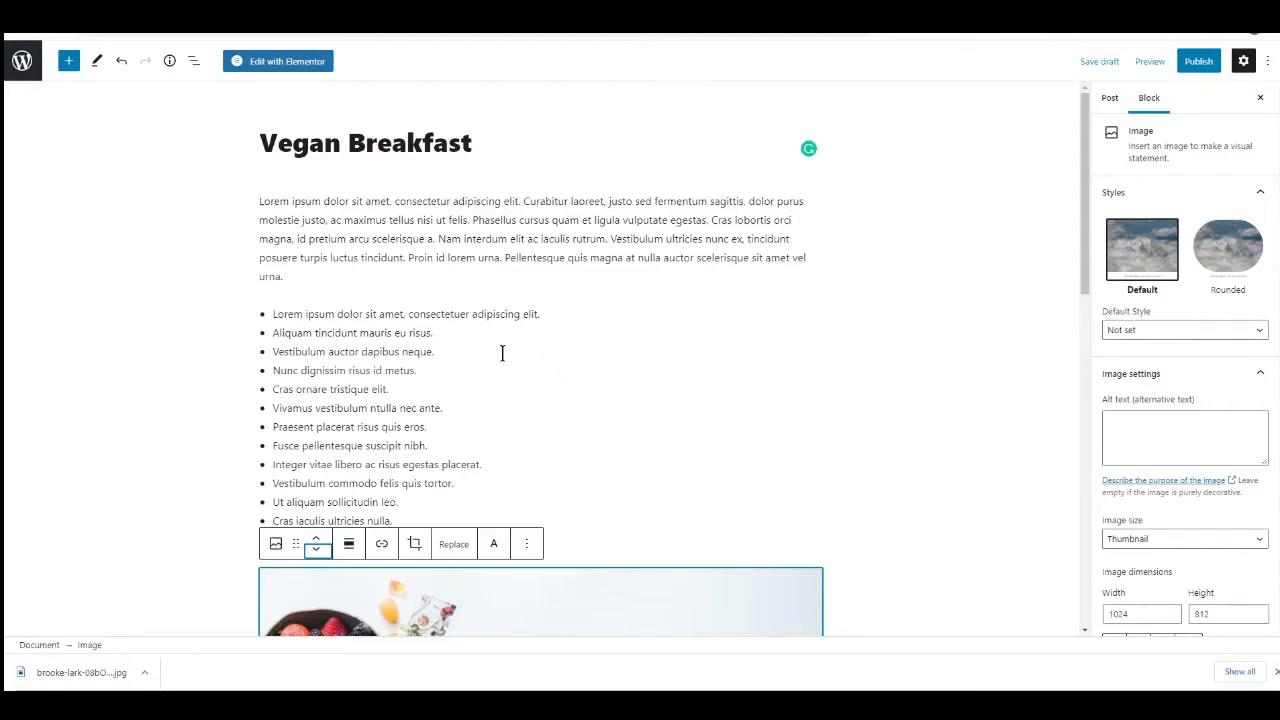
click(1110, 100)
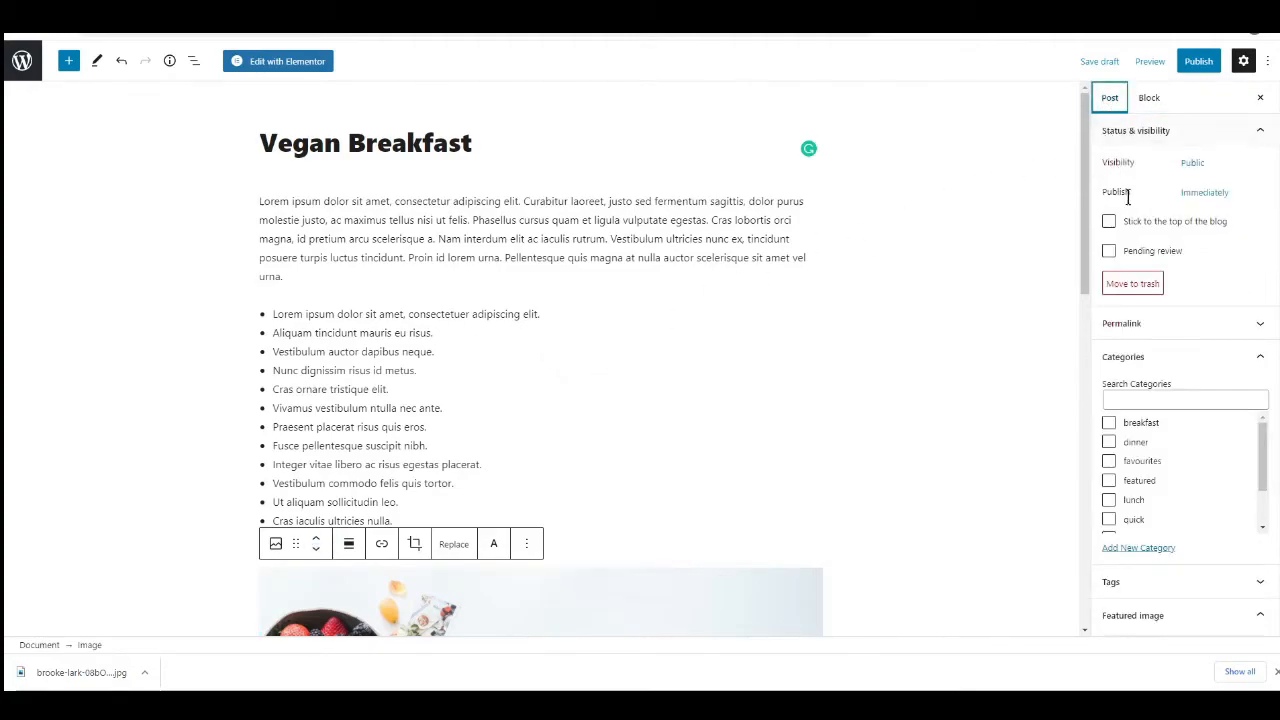
scroll(1136, 226, down, 1)
scroll(1136, 226, down, 2)
scroll(1140, 300, down, 1)
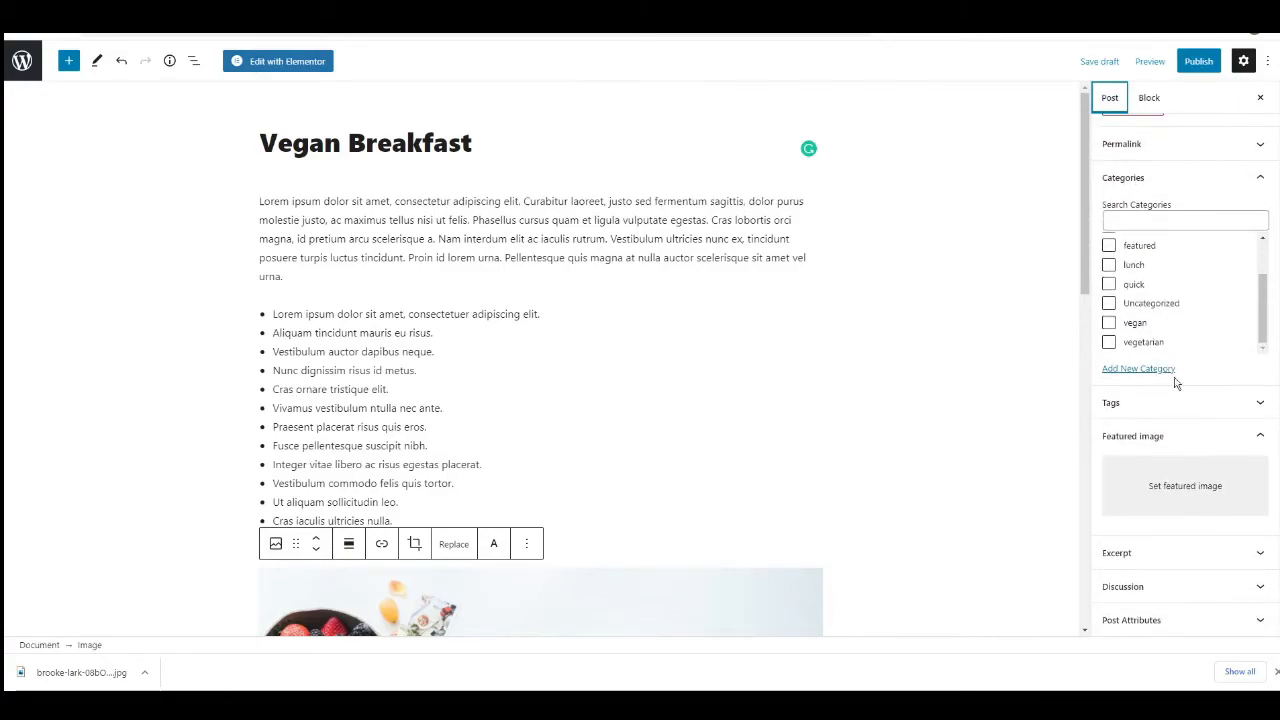
click(1180, 497)
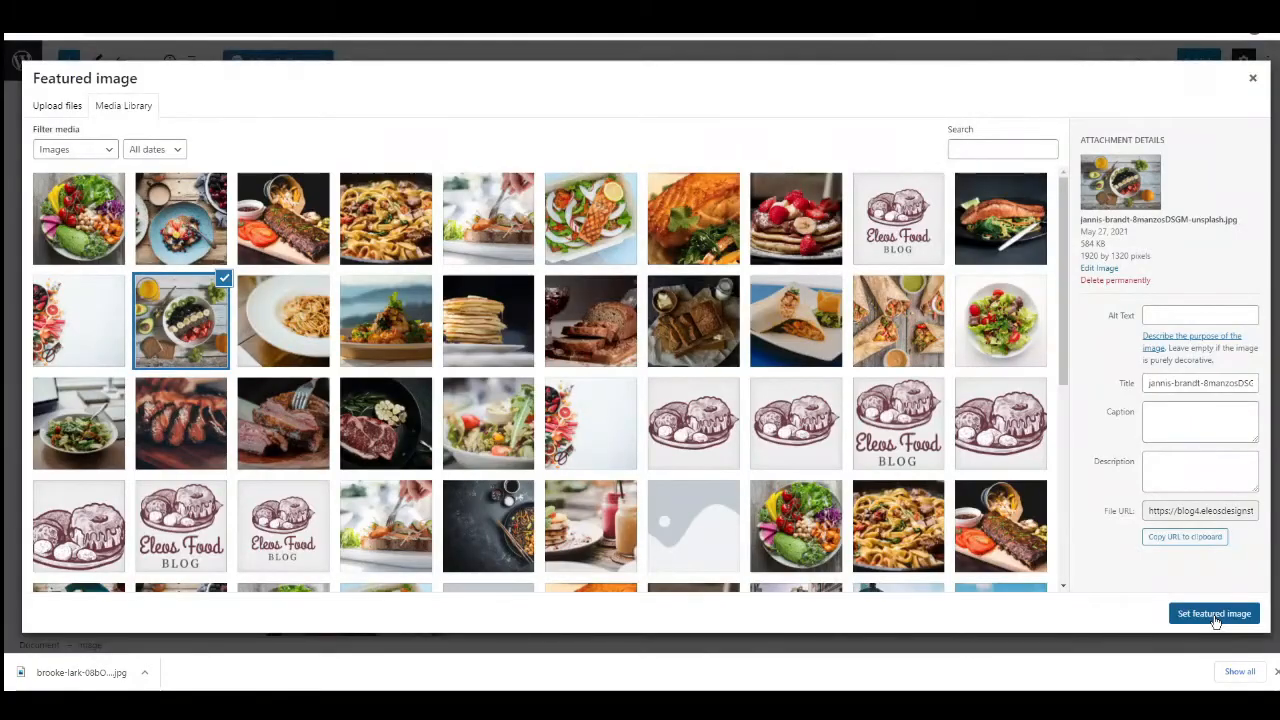
click(1214, 611)
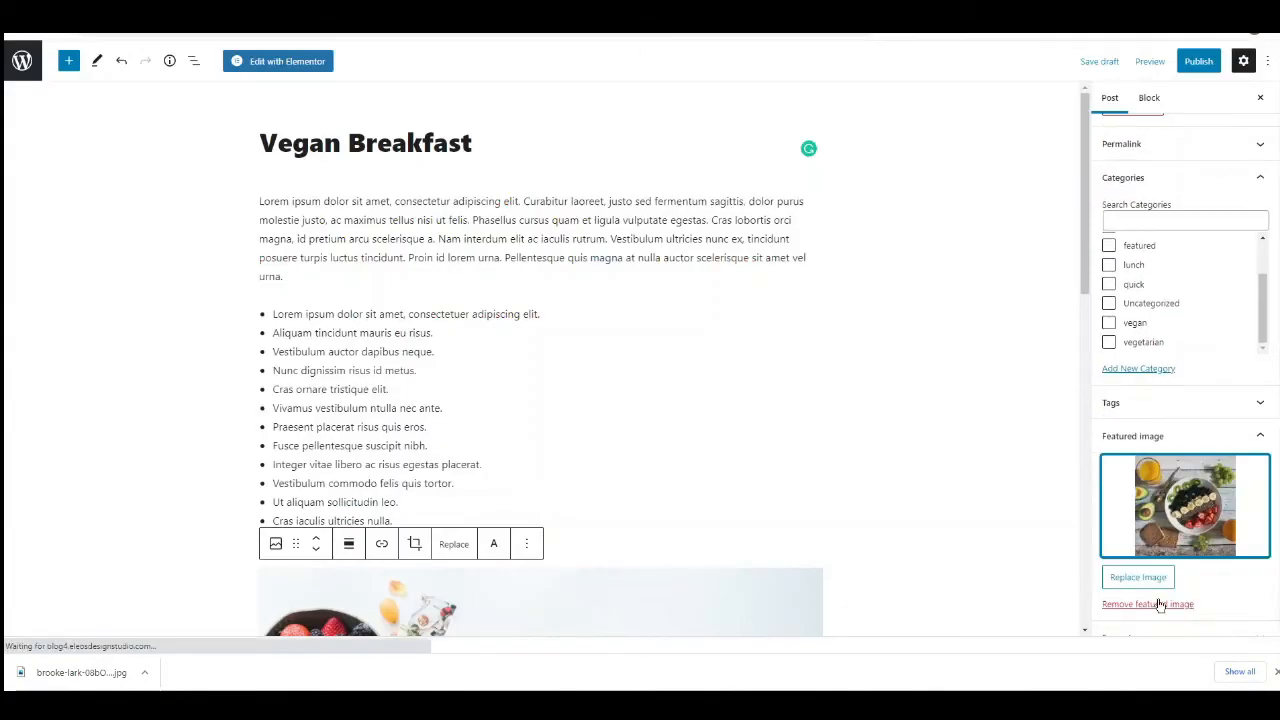
Assign the post to the breakfast, quick, featured, vegan and vegetarian categories.
scroll(1188, 316, up, 2)
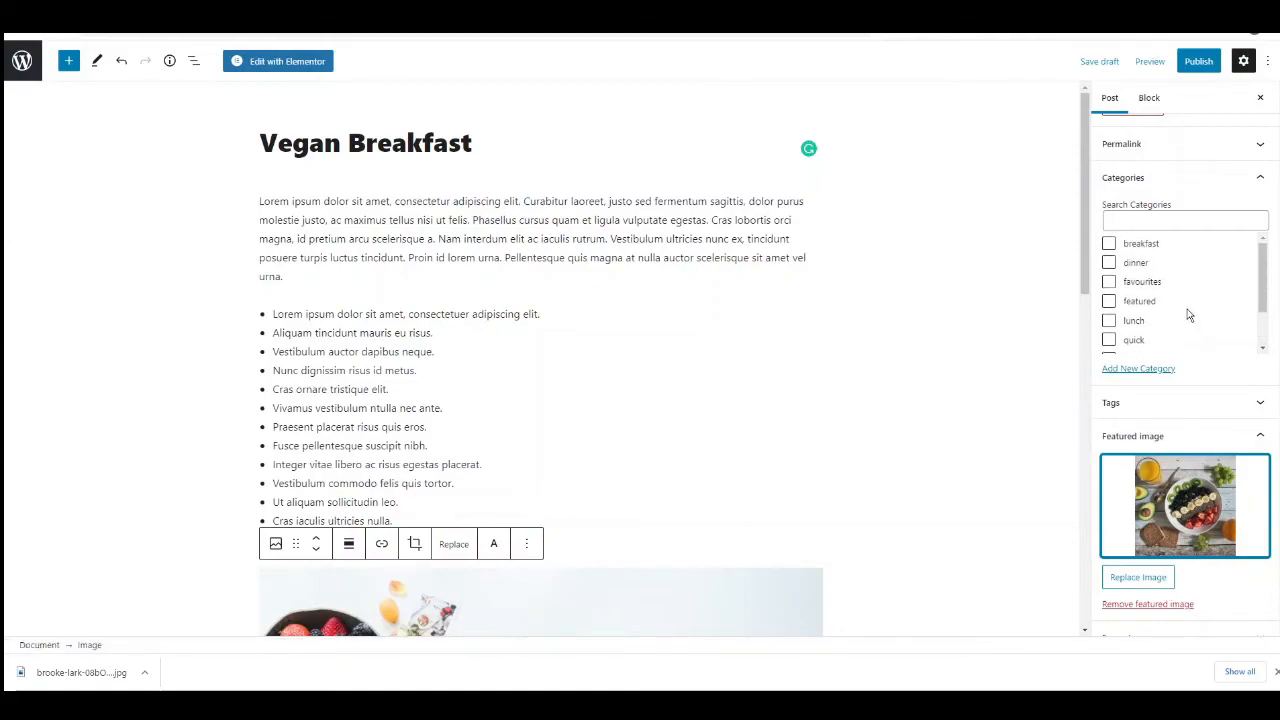
drag(1263, 267, 1262, 268)
click(1109, 246)
scroll(1160, 313, down, 1)
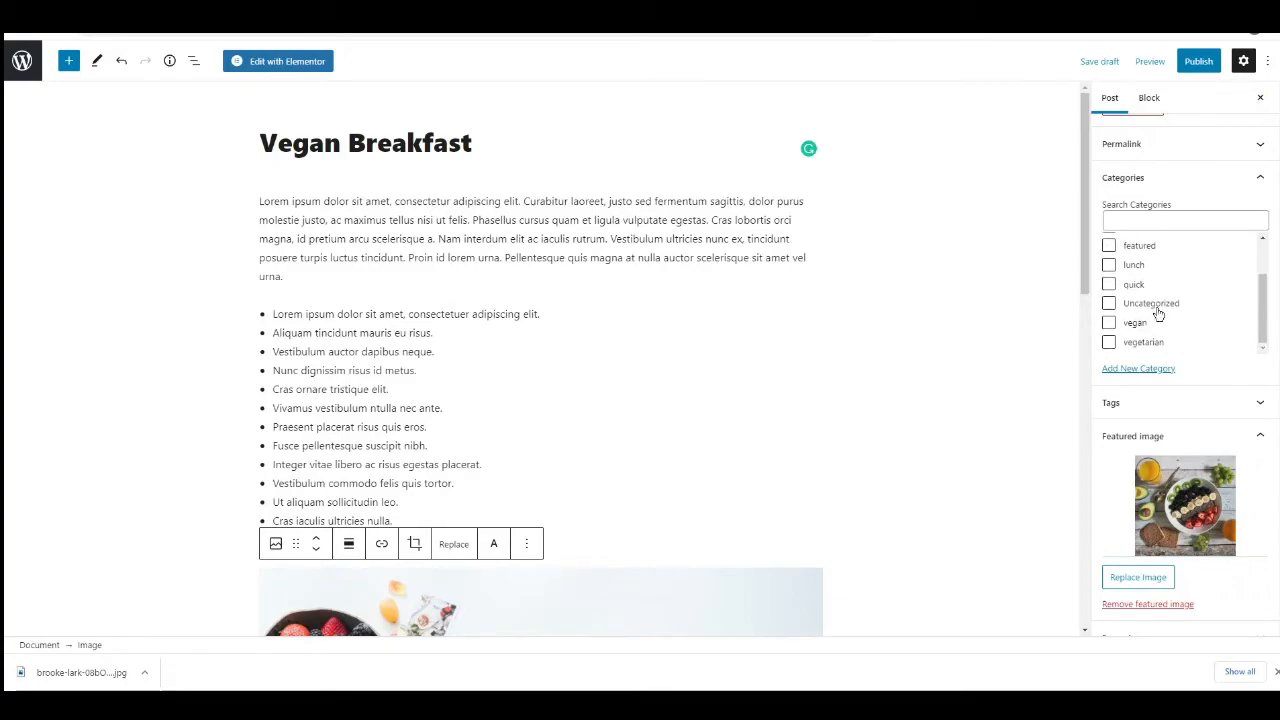
click(1110, 285)
scroll(1145, 303, up, 1)
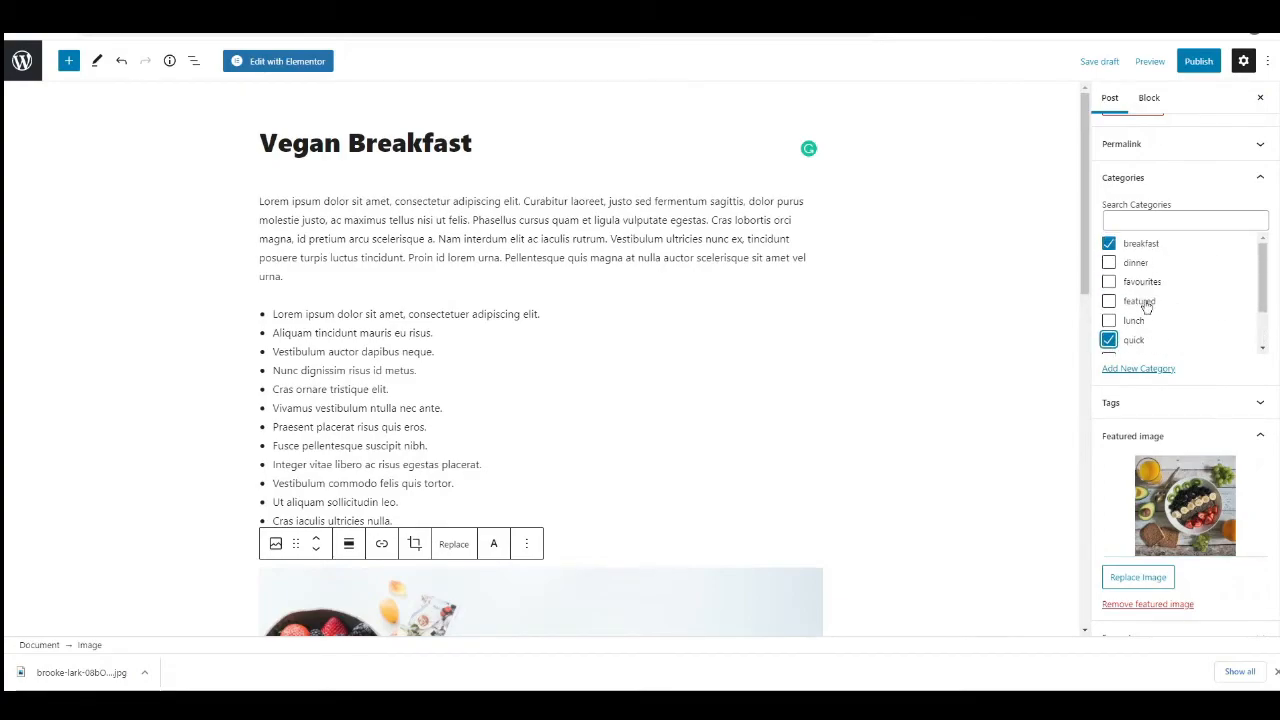
click(1110, 303)
scroll(1160, 308, down, 1)
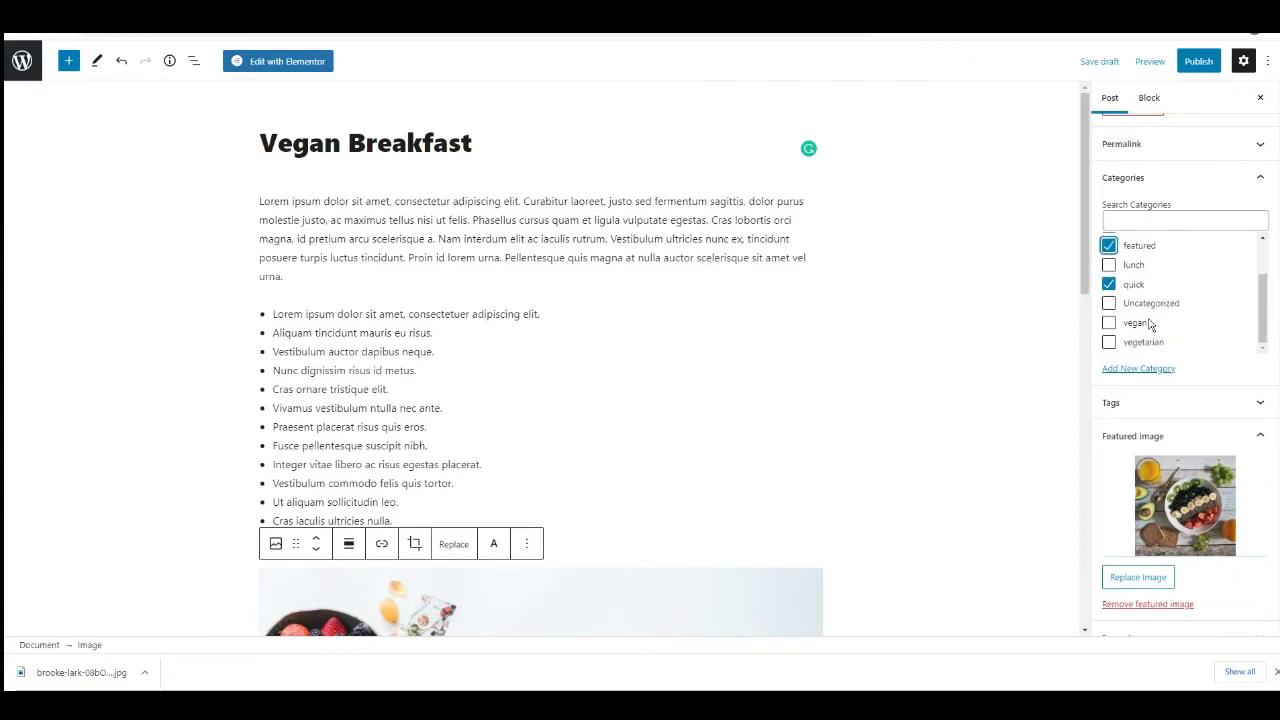
click(1110, 325)
click(1110, 344)
scroll(700, 360, down, 1)
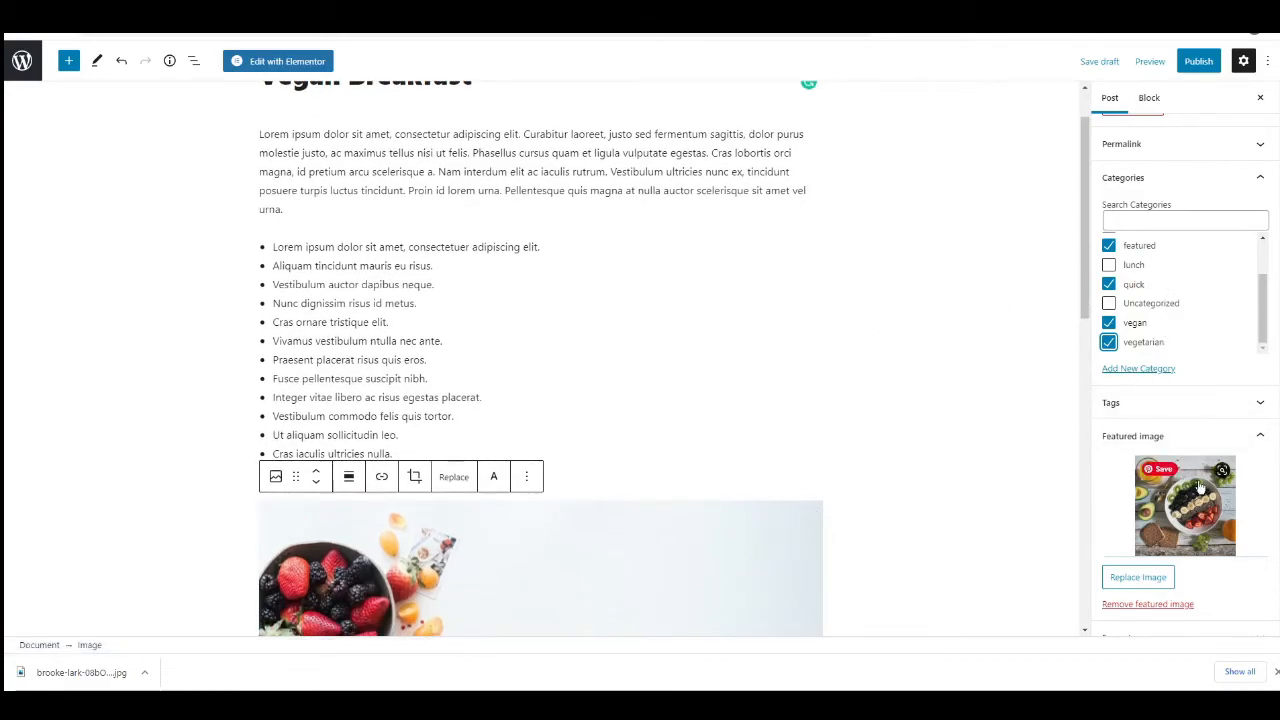
Publish the Vegan Breakfast post with public visibility, effective immediately.
scroll(1030, 300, up, 1)
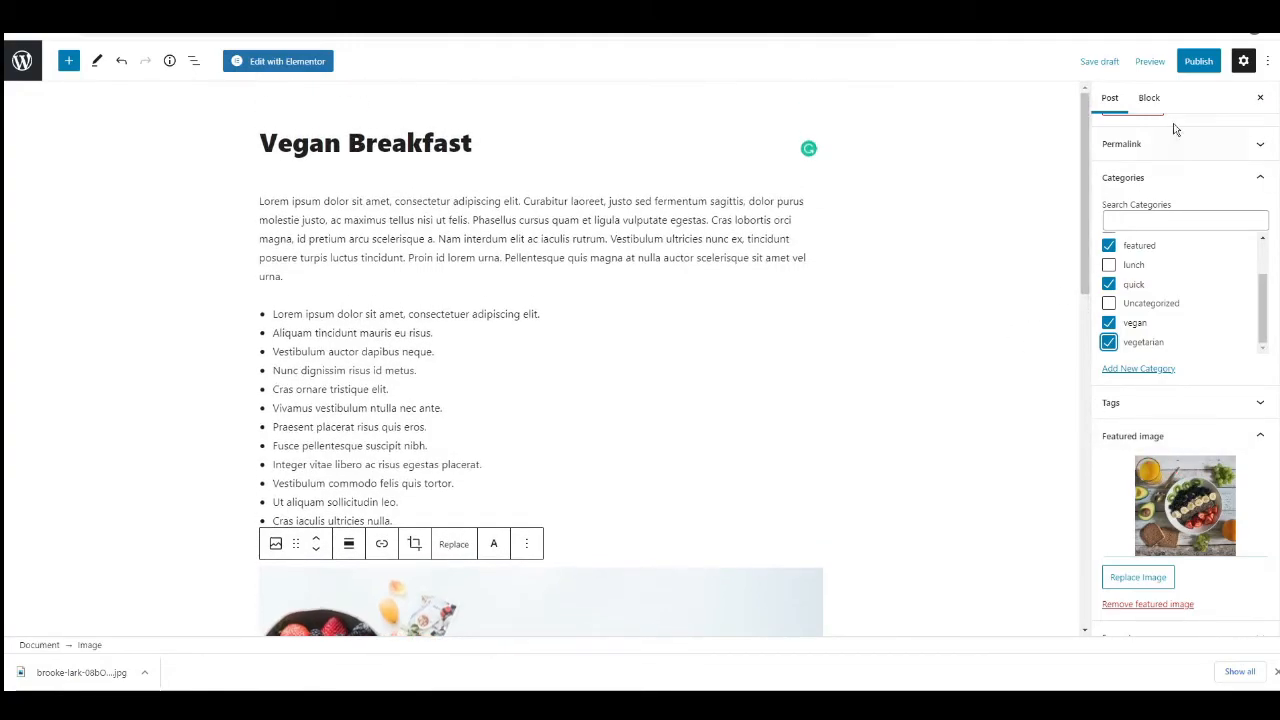
click(1199, 62)
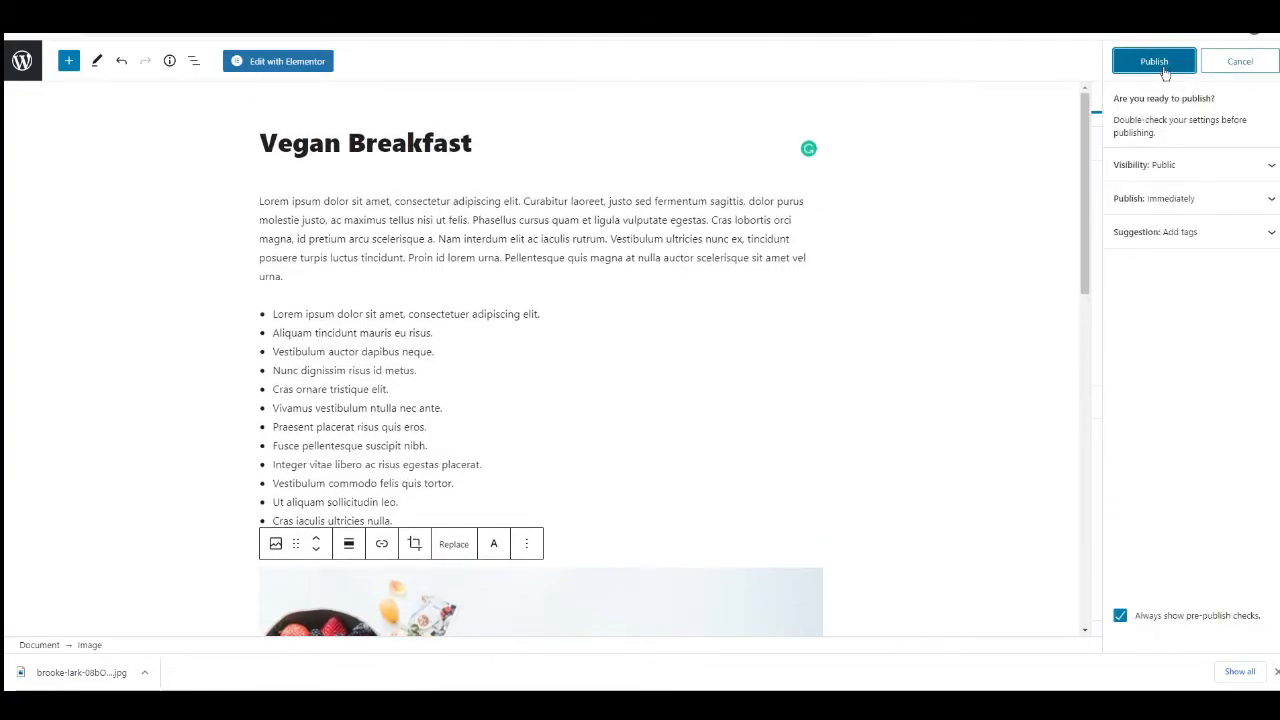
click(1156, 63)
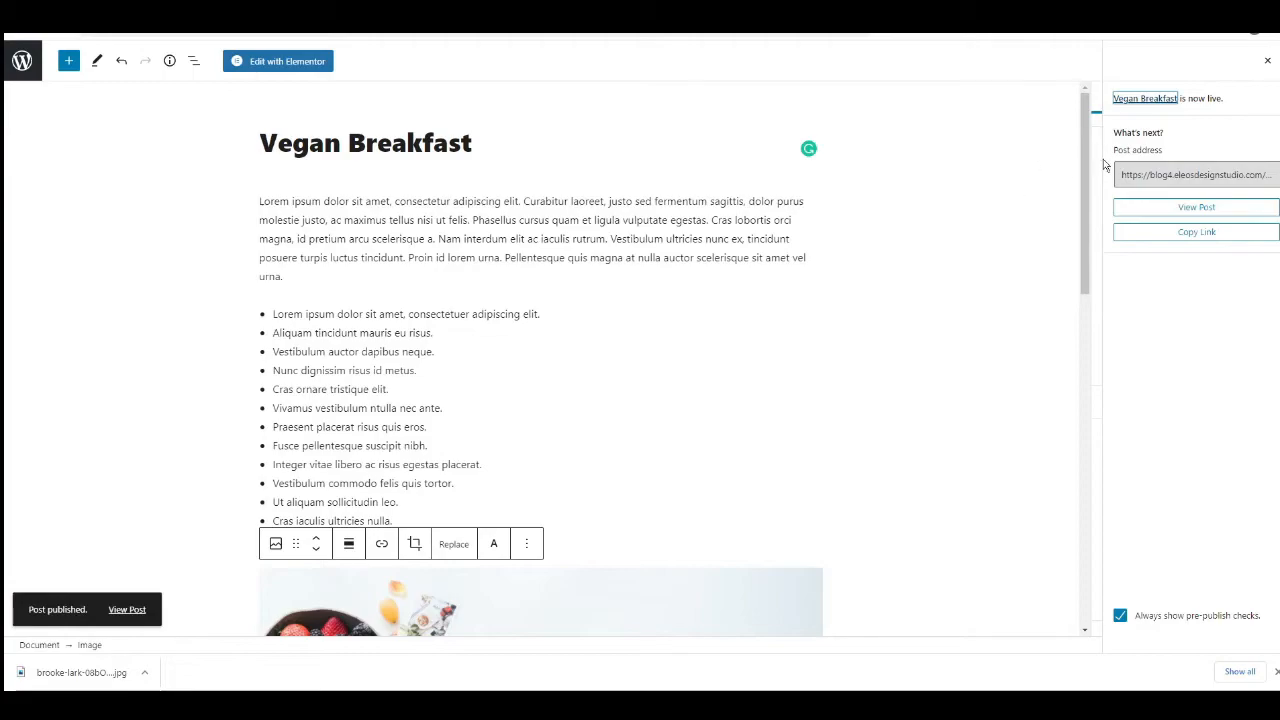
View the live Vegan Breakfast post and examine its header, content, subscribe form, related posts and comment section.
click(1200, 208)
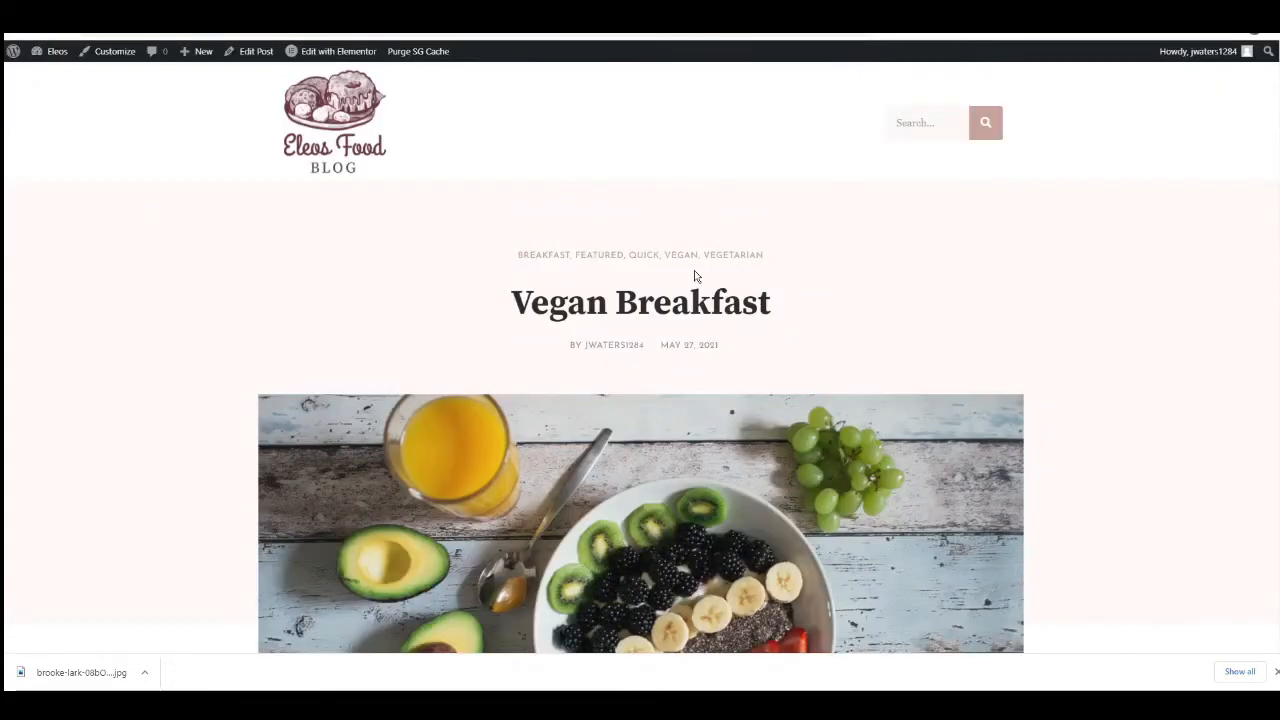
scroll(697, 278, down, 6)
scroll(687, 262, down, 9)
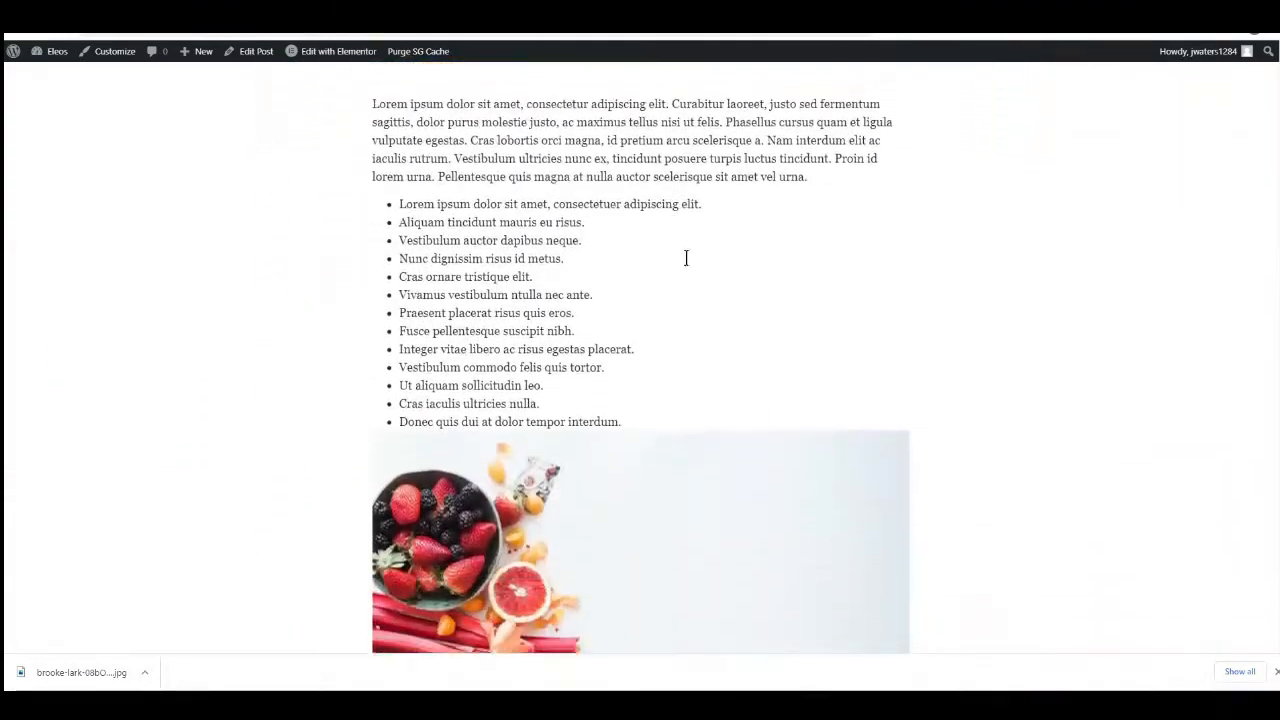
scroll(685, 265, down, 5)
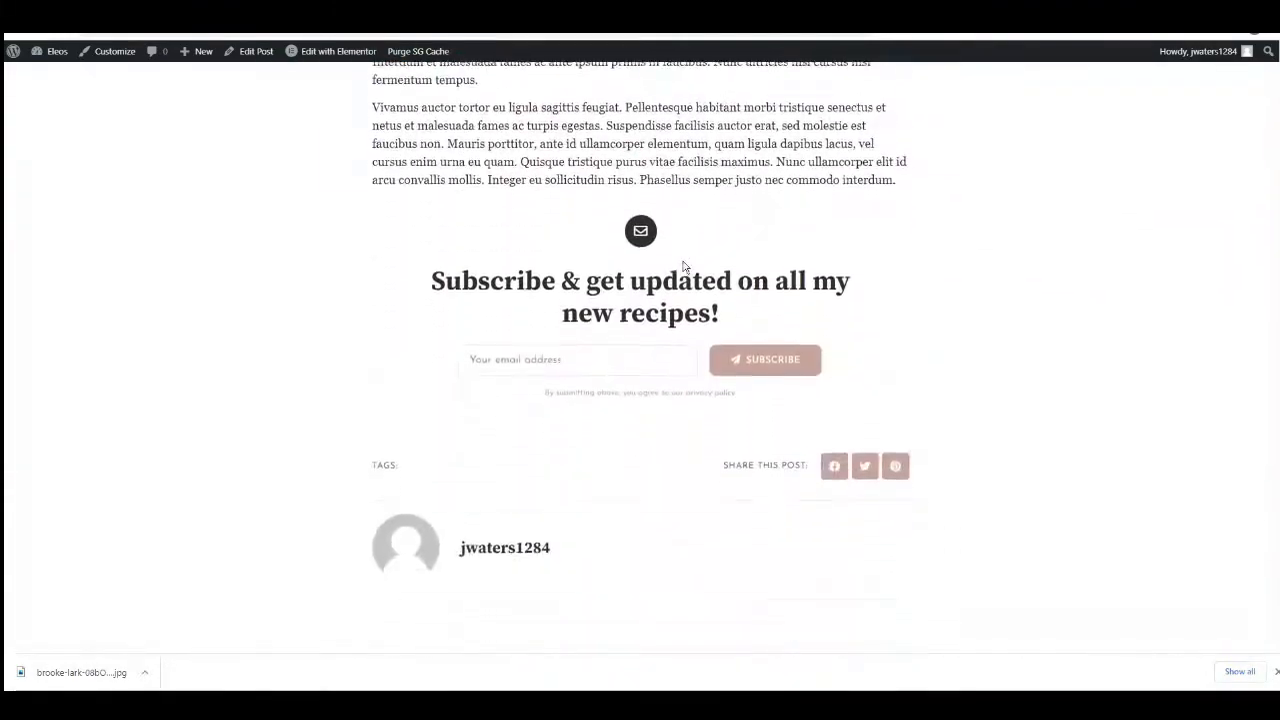
scroll(683, 266, up, 3)
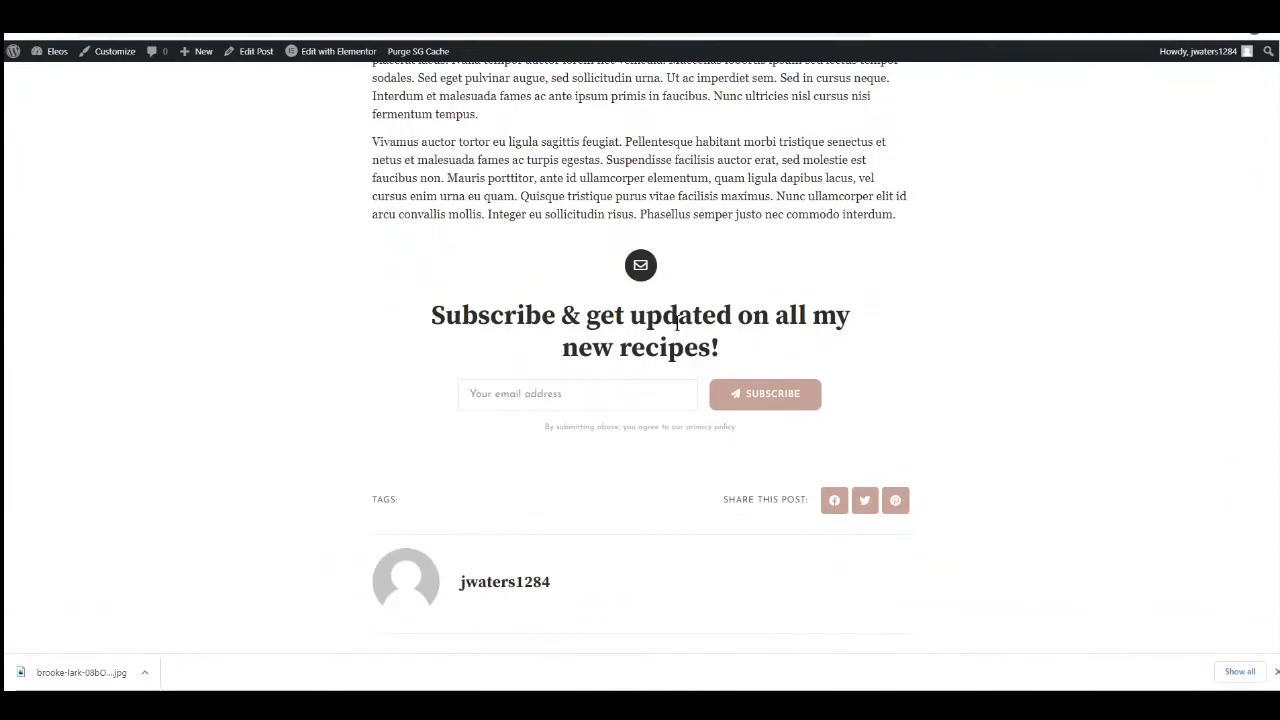
scroll(623, 350, down, 2)
scroll(595, 261, down, 2)
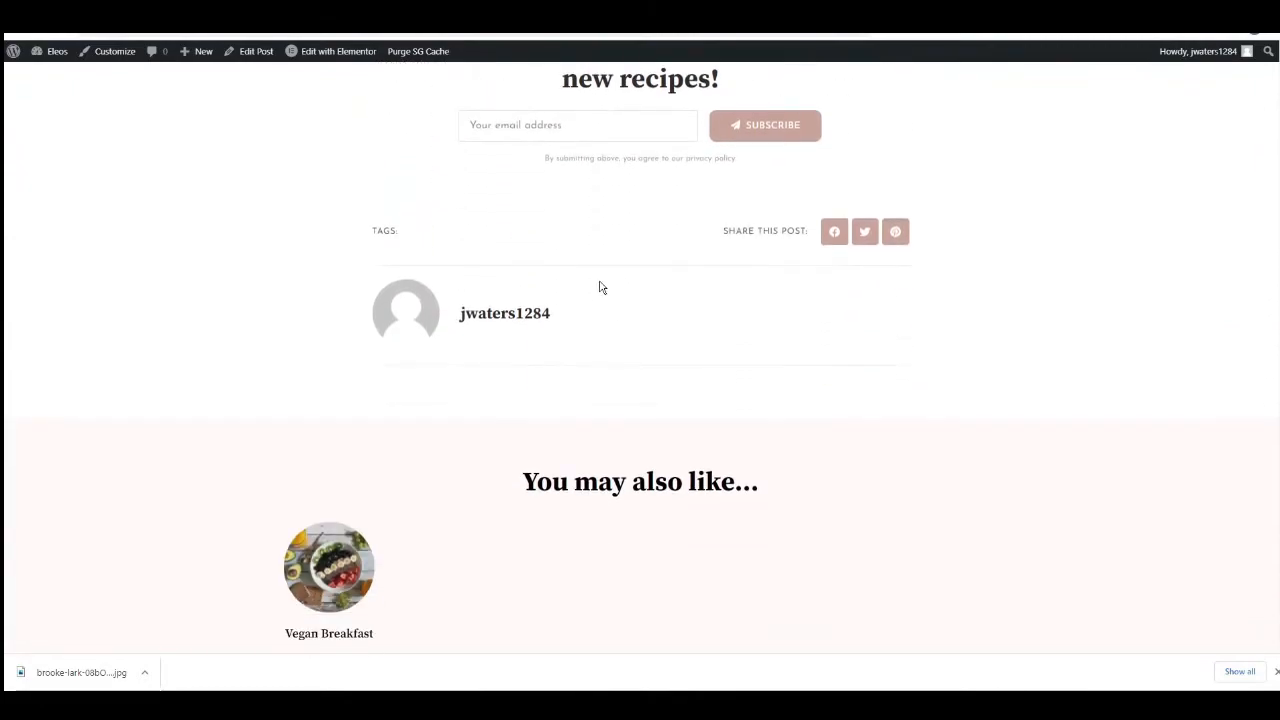
scroll(546, 360, down, 4)
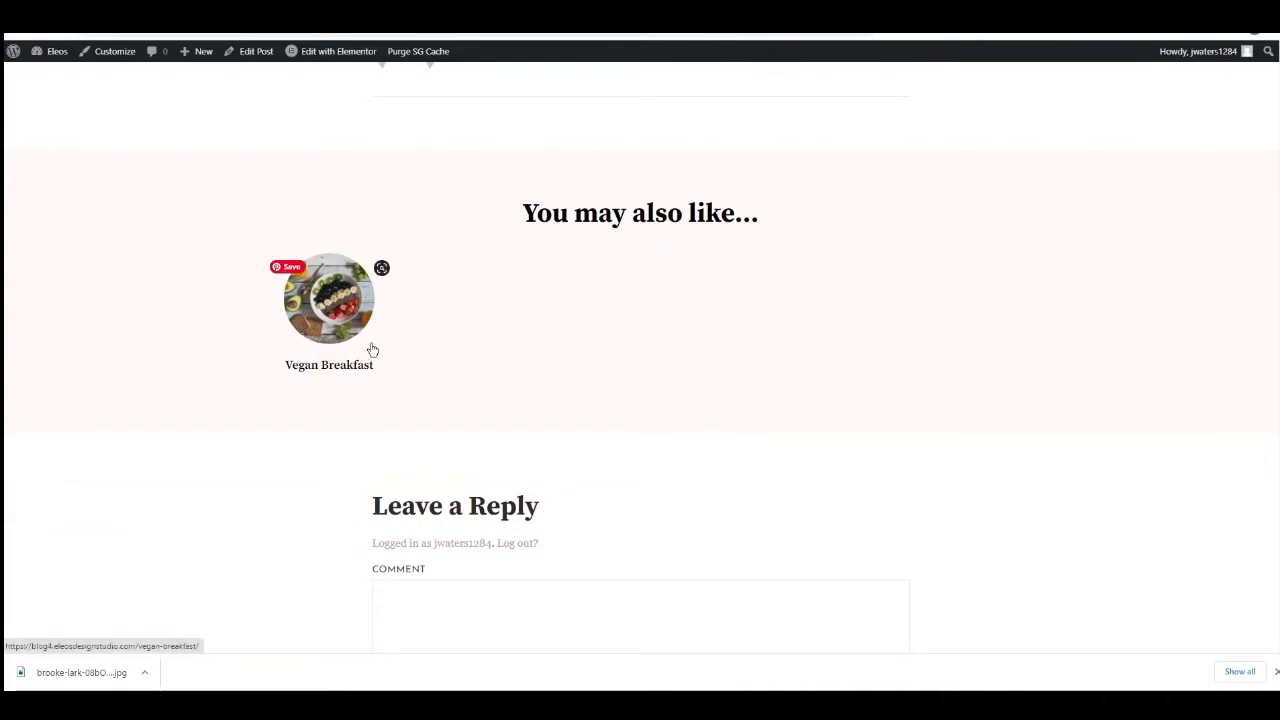
scroll(371, 349, down, 2)
scroll(357, 432, down, 1)
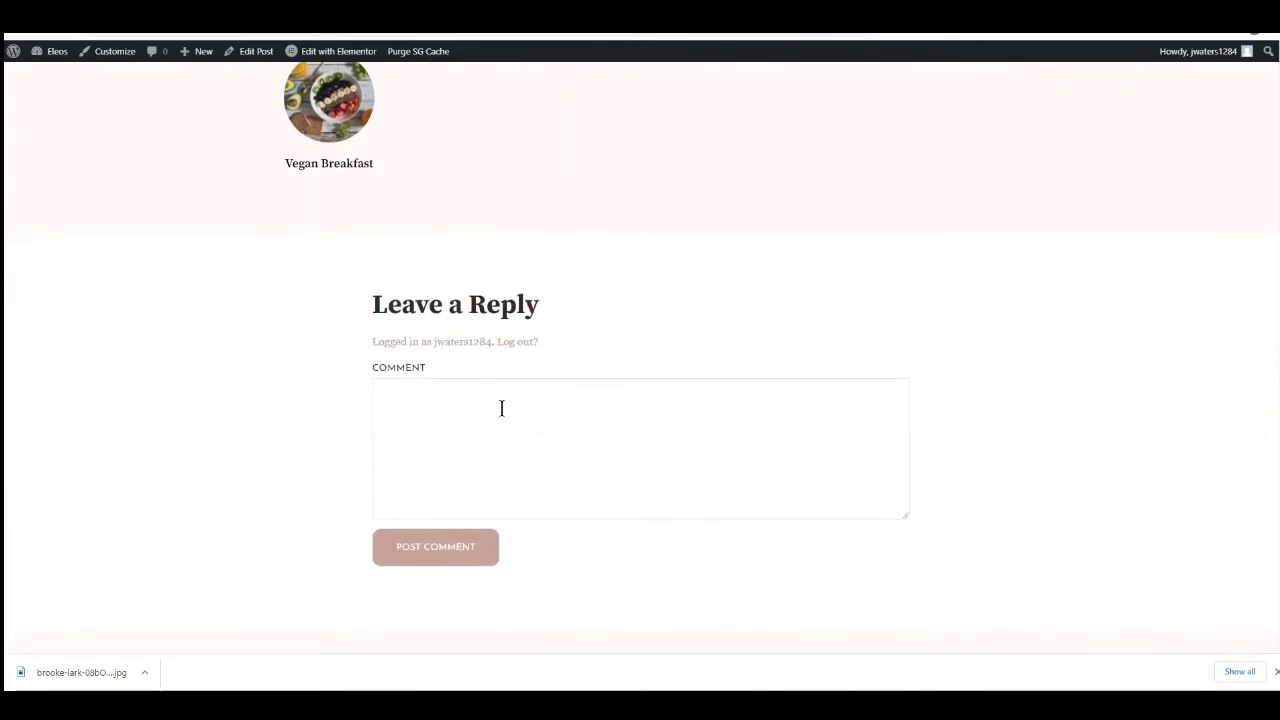
scroll(650, 480, up, 20)
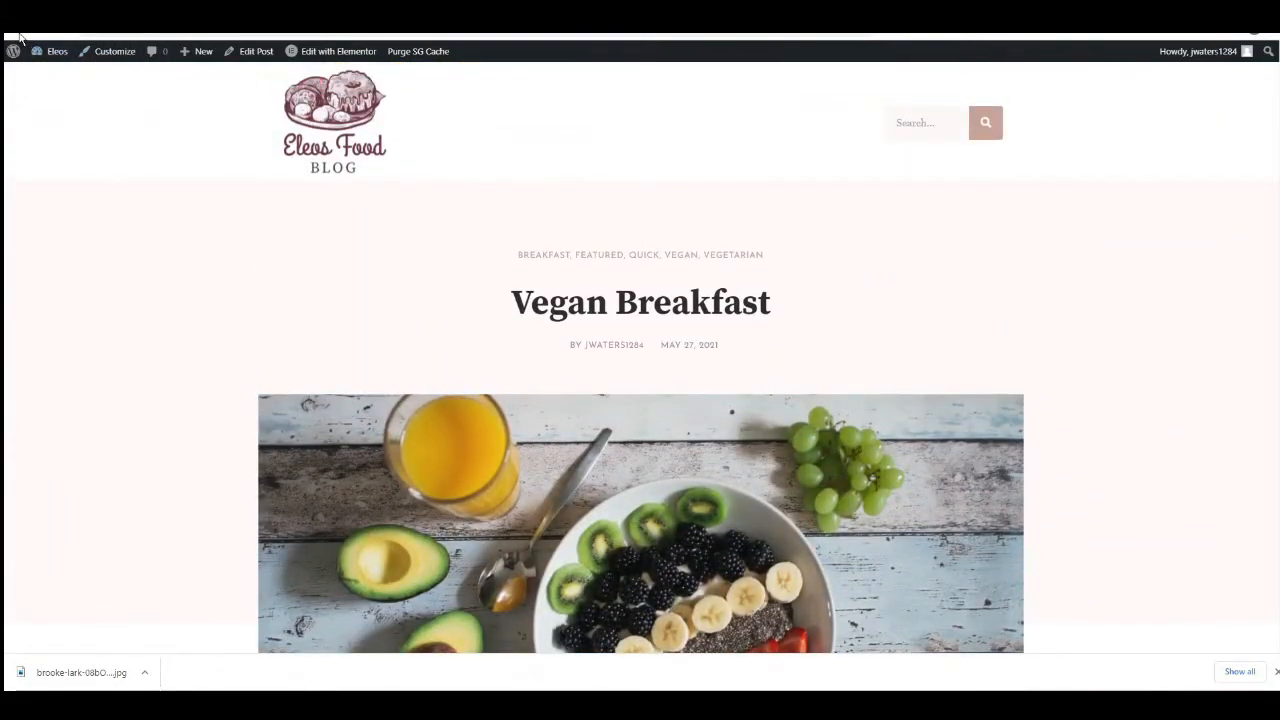
Clone the Vegan Breakfast post from the dashboard's posts list to make seven draft copies.
mouse_move(53, 57)
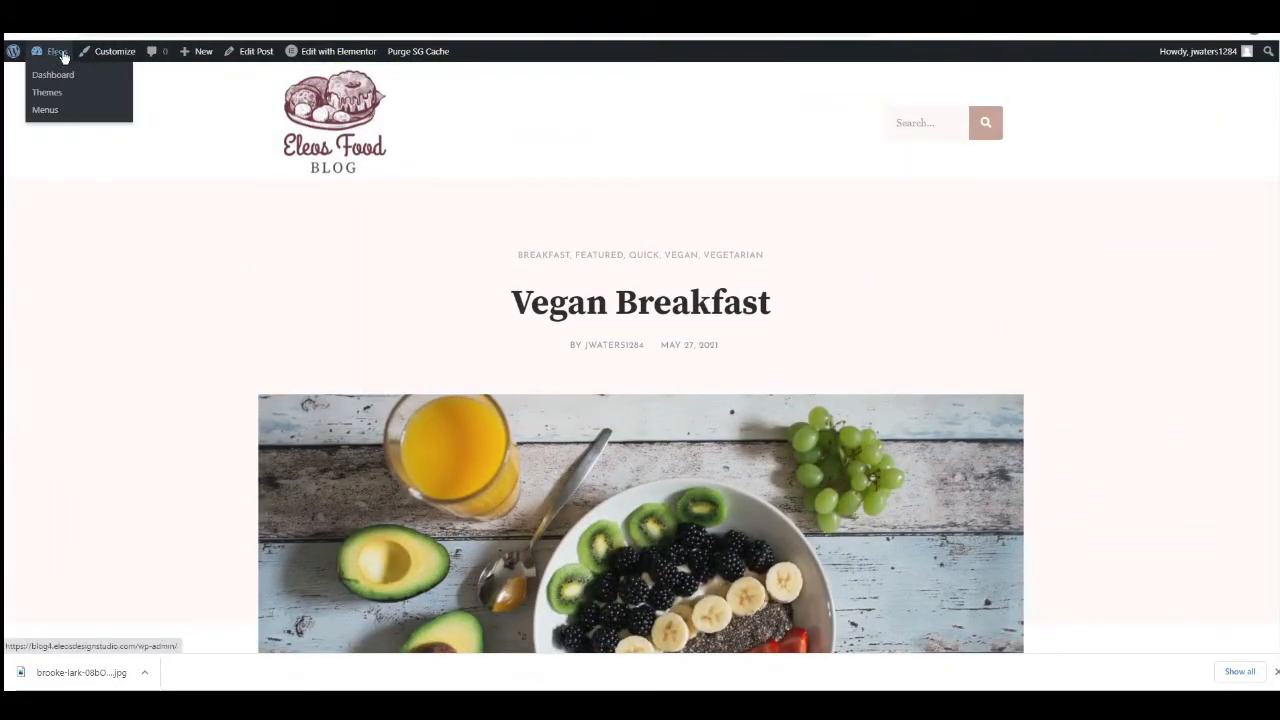
click(49, 57)
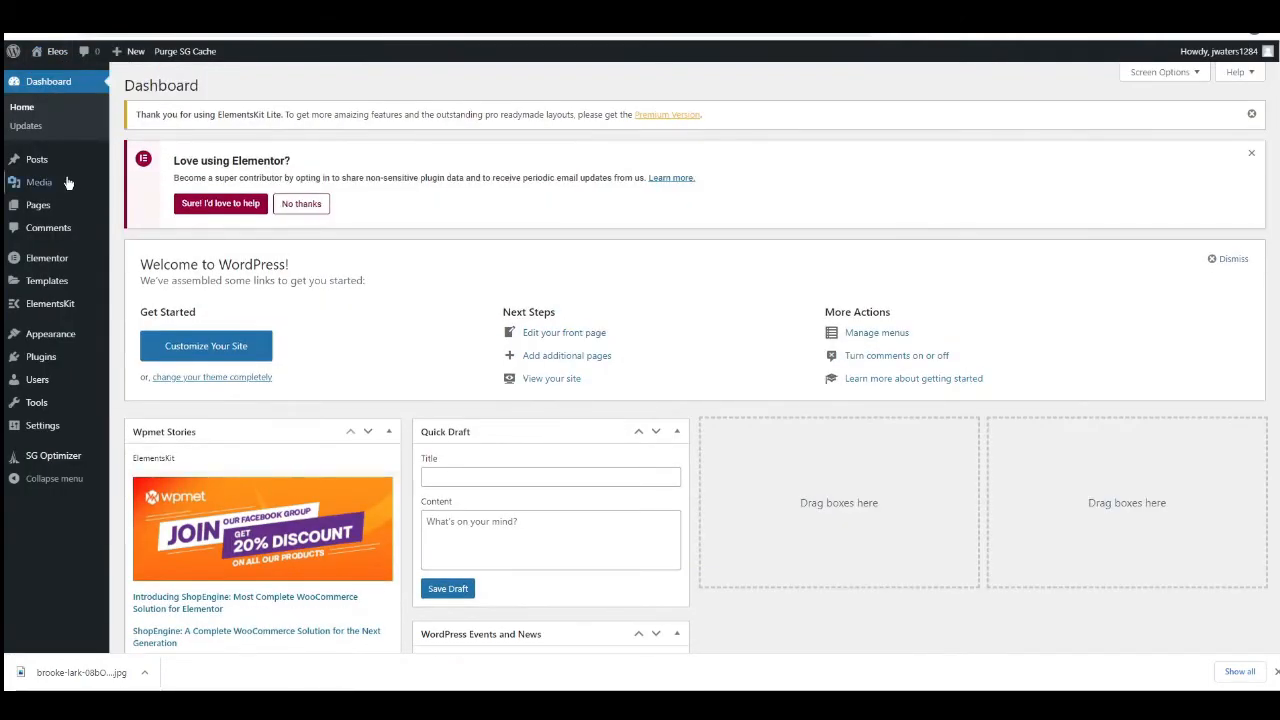
click(37, 160)
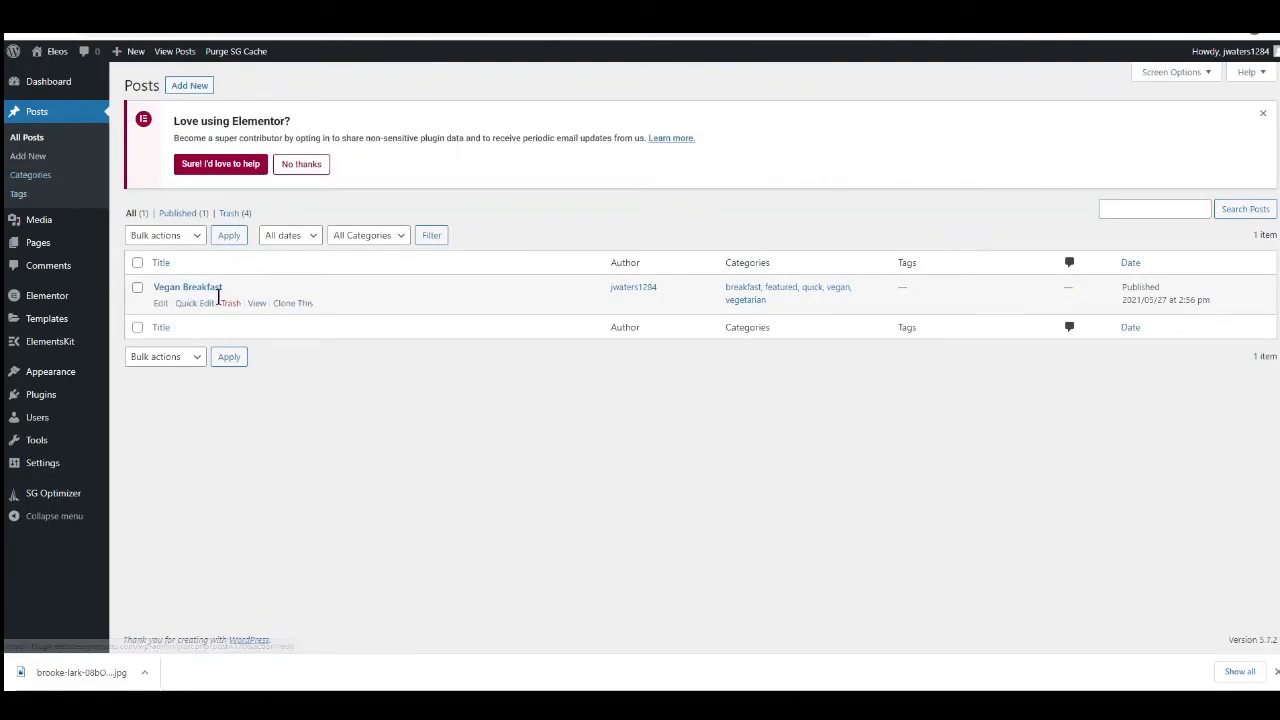
click(293, 304)
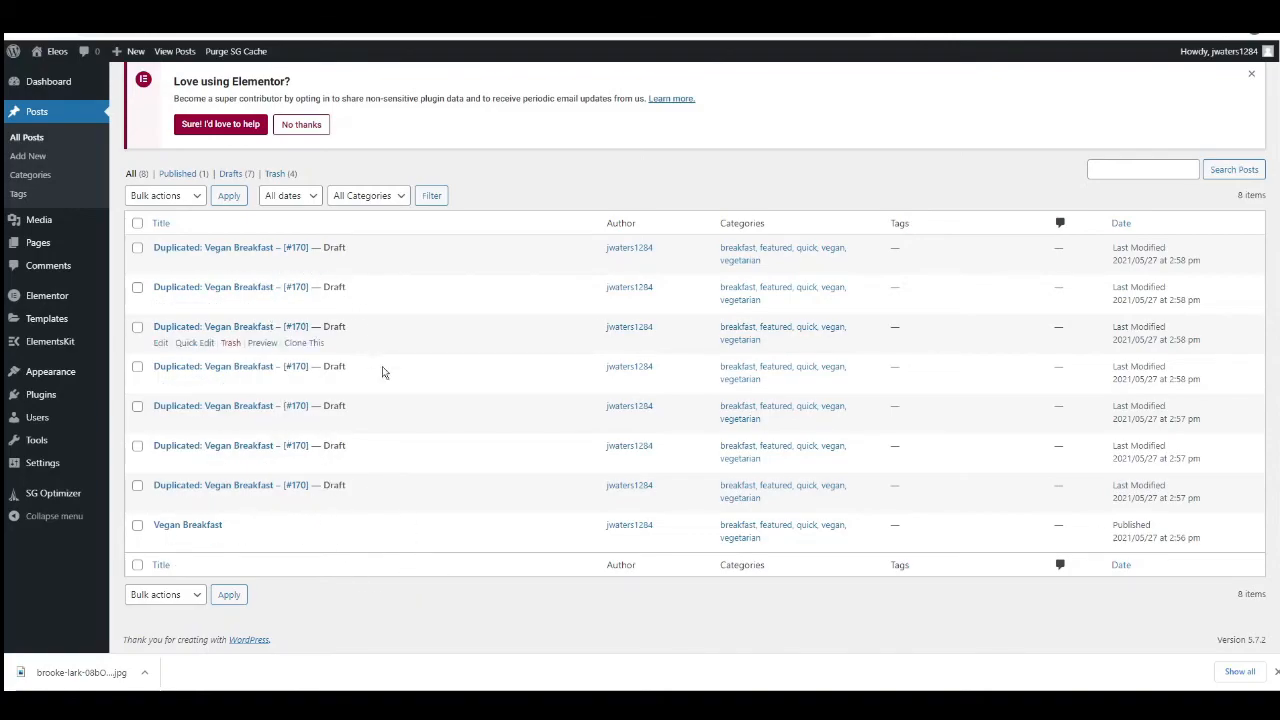
Retitle the oldest duplicated draft as Rump Steak and replace its content image with the photo of sliced cooked steak.
click(202, 490)
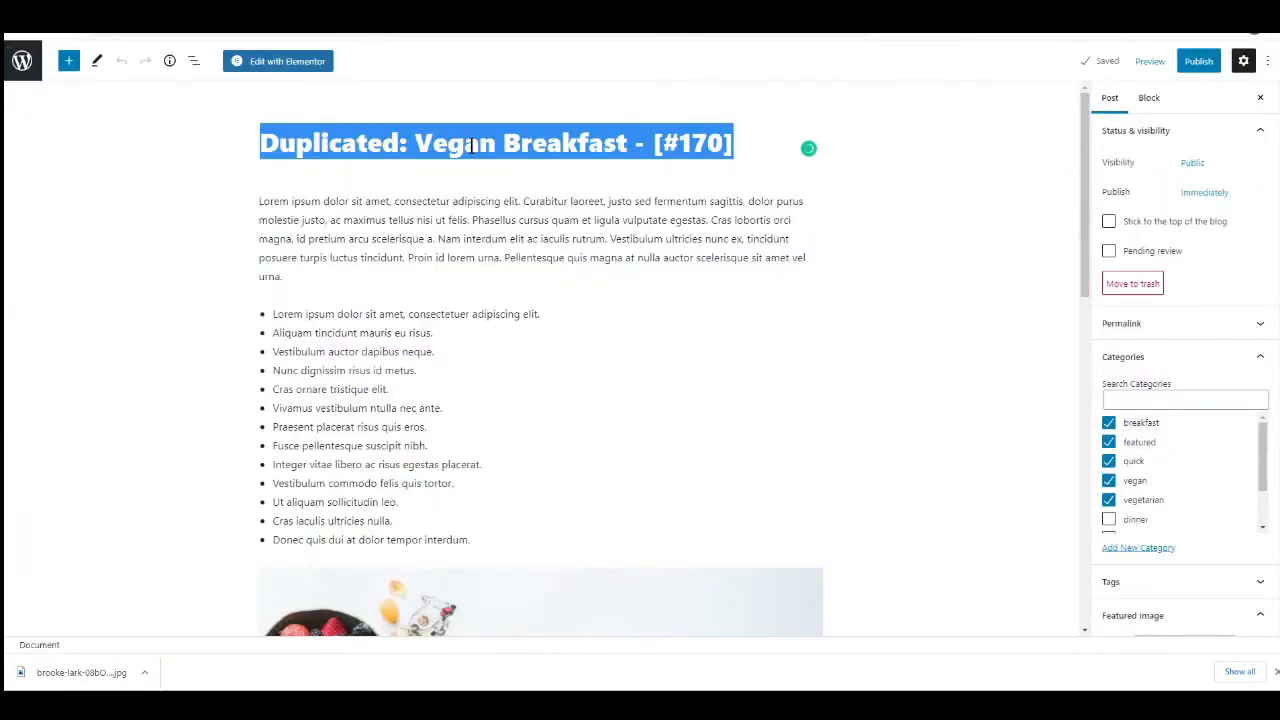
text(Rump Steak)
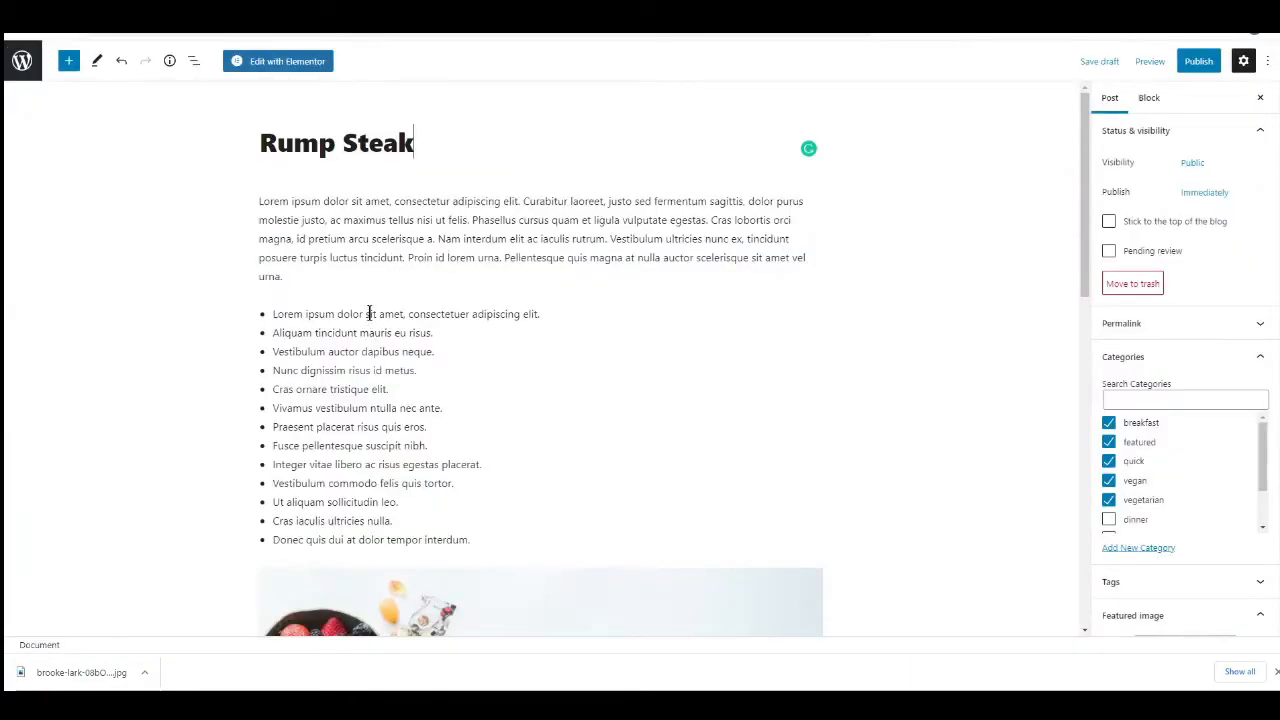
scroll(266, 314, down, 3)
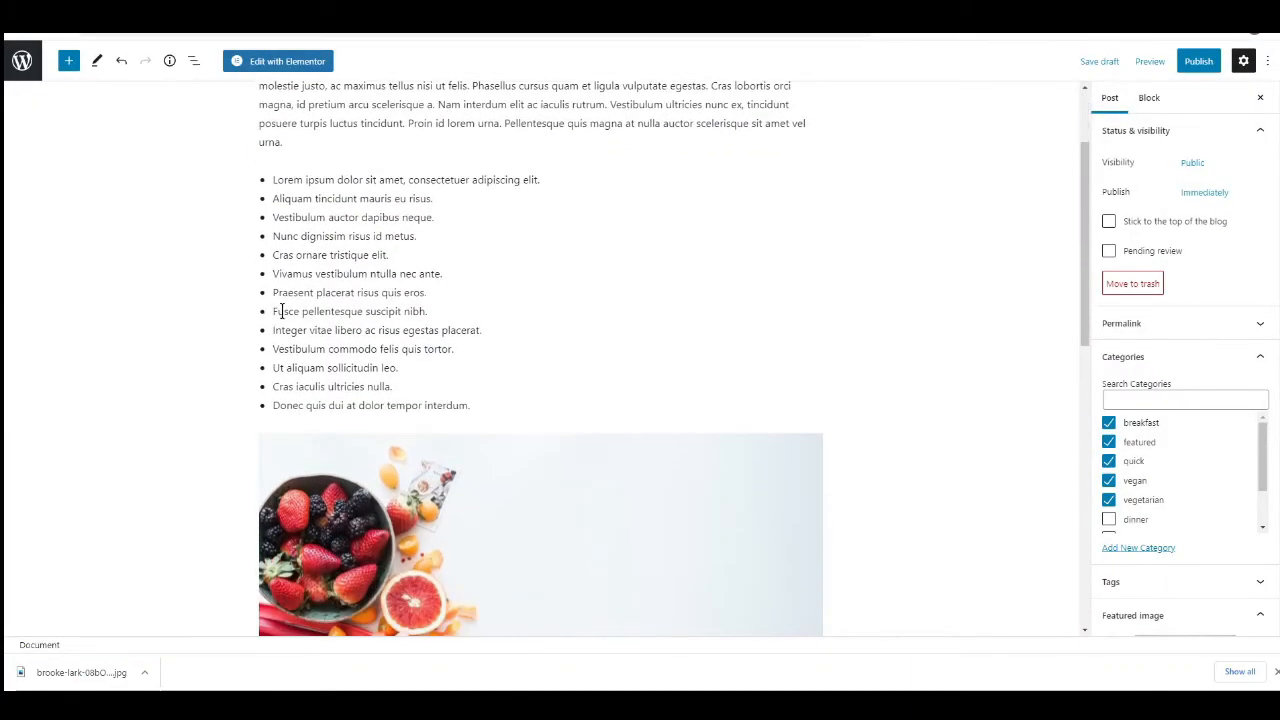
scroll(474, 344, down, 1)
click(463, 347)
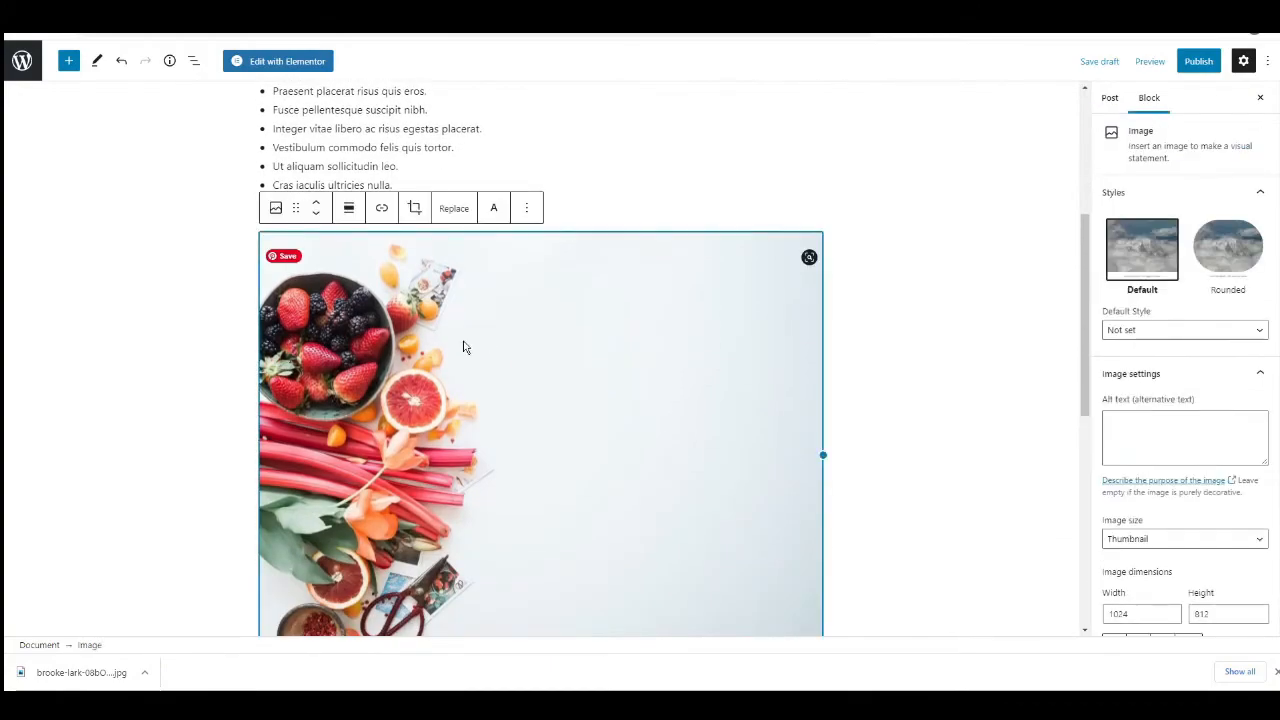
click(455, 209)
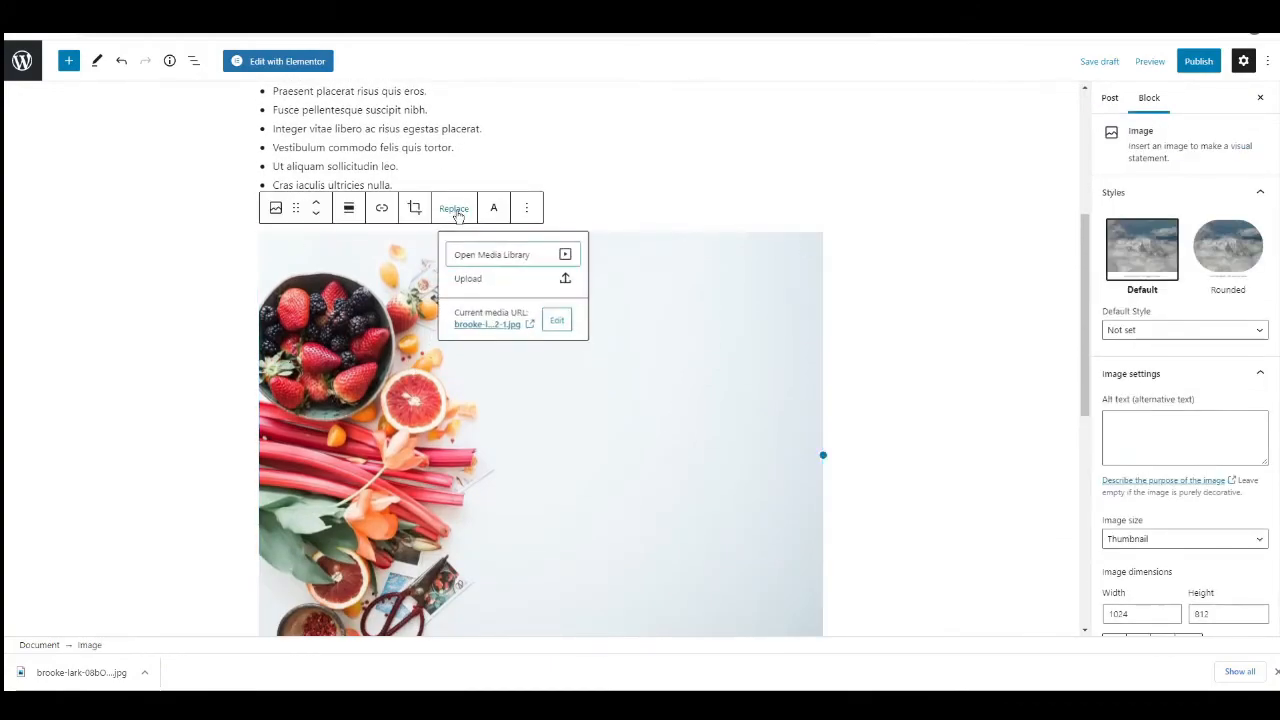
scroll(658, 400, down, 3)
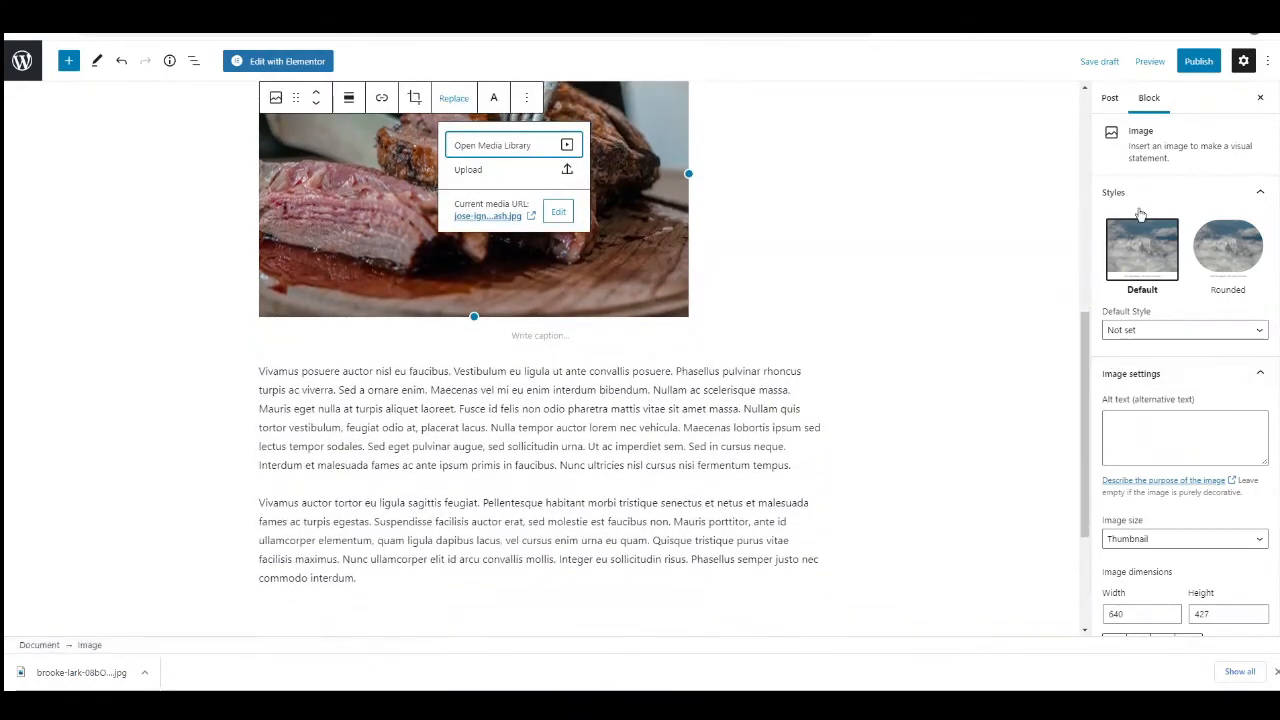
Replace the post's featured image with the photo of raw steak and garlic in a pan.
click(1109, 100)
scroll(1135, 330, down, 5)
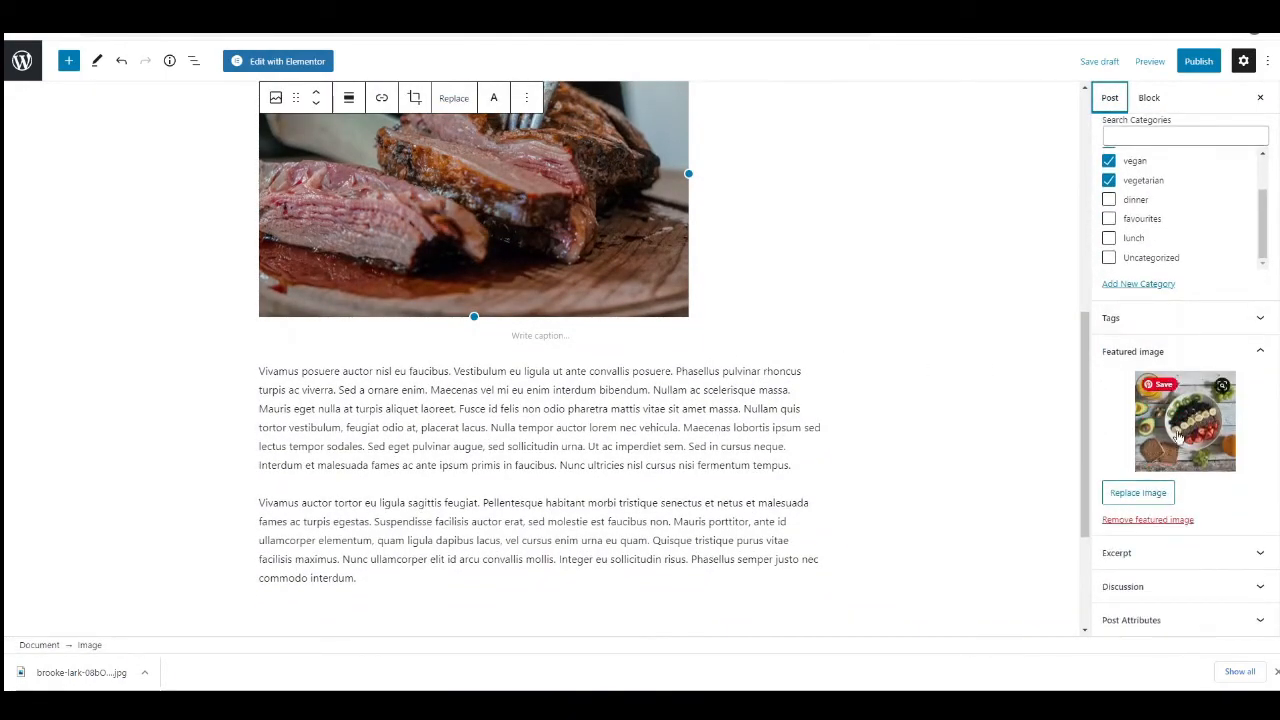
click(1142, 494)
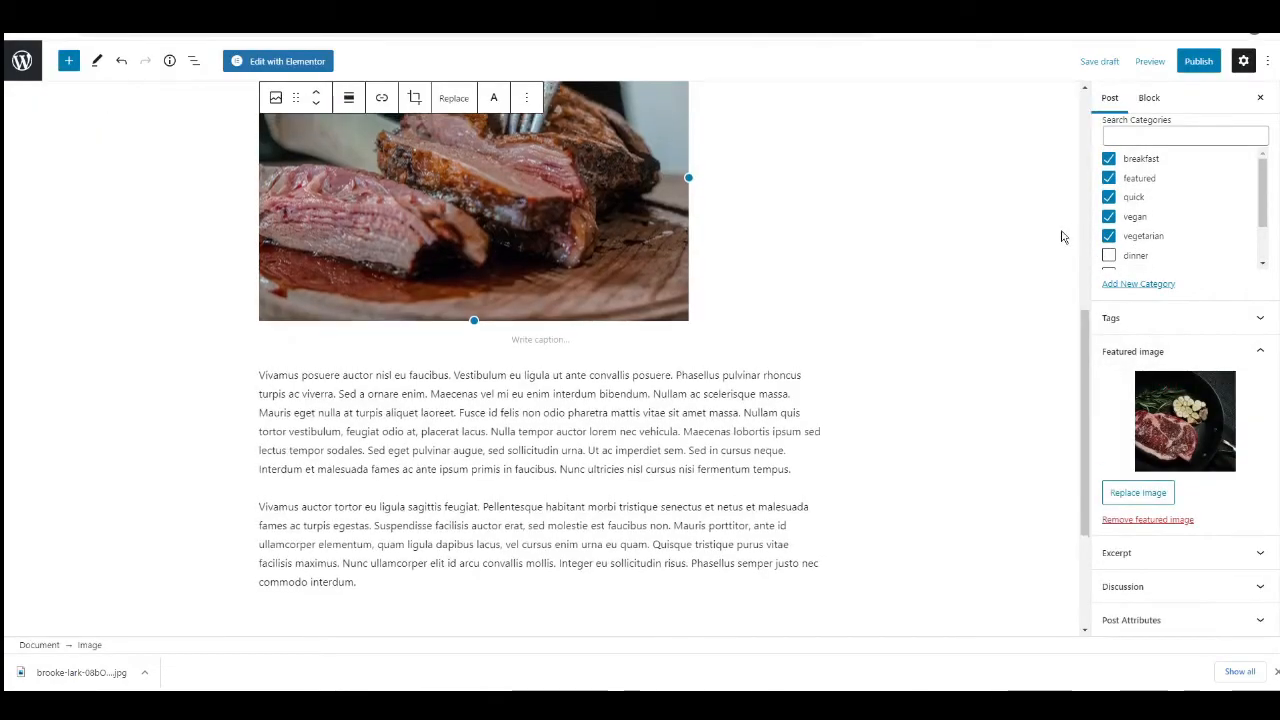
Remove the breakfast, quick, vegan and vegetarian categories from the post, and assign dinner and favourites.
scroll(1063, 237, up, 1)
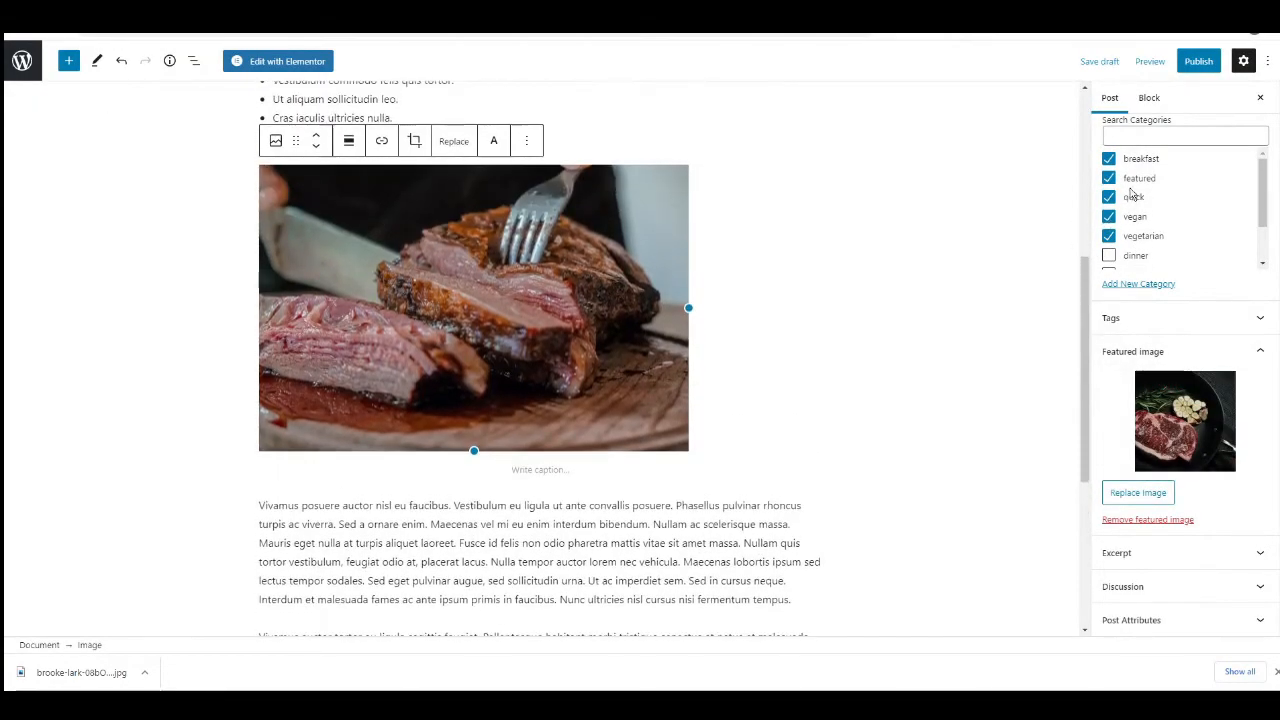
click(1109, 159)
click(1109, 200)
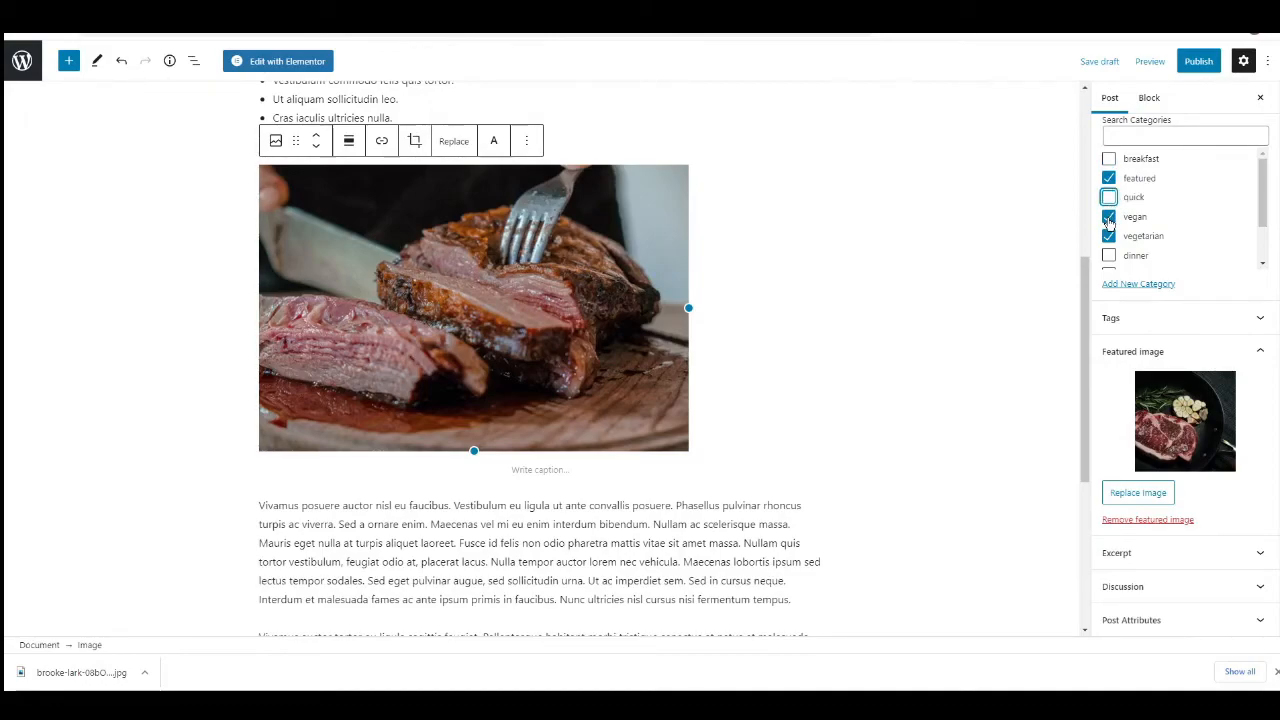
click(1109, 217)
click(1109, 236)
scroll(1163, 210, down, 1)
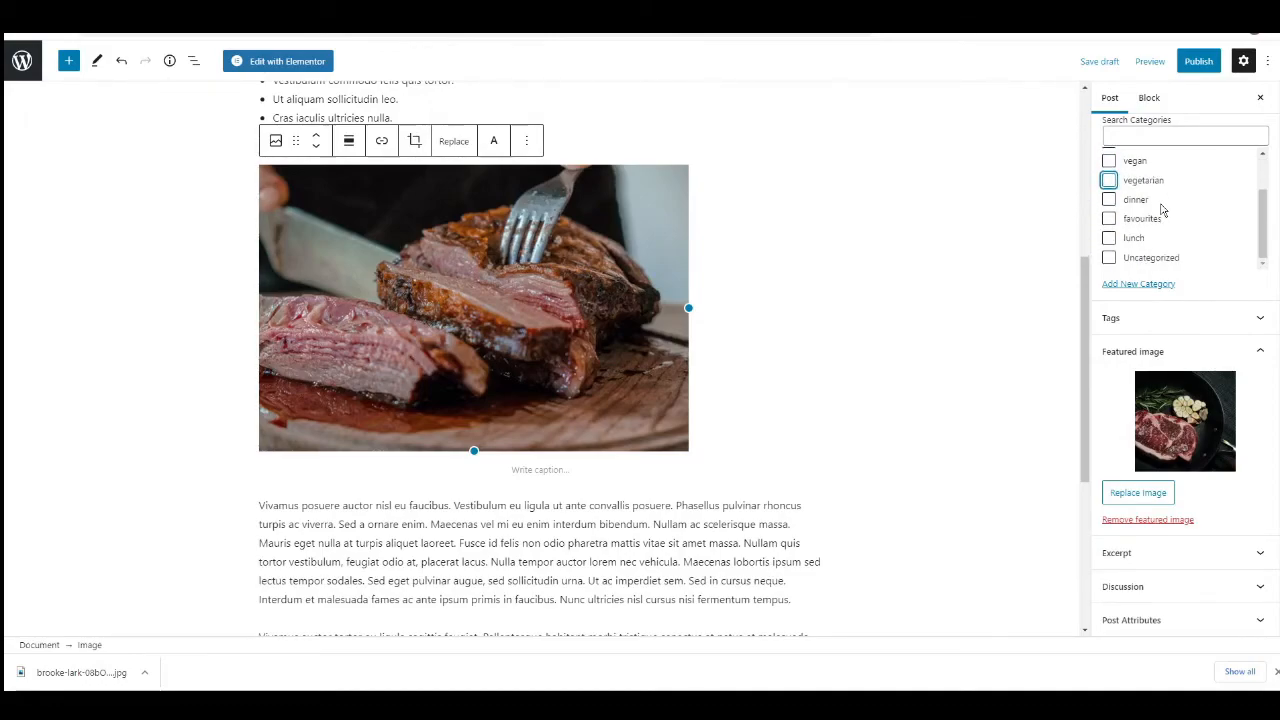
click(1109, 200)
click(1109, 218)
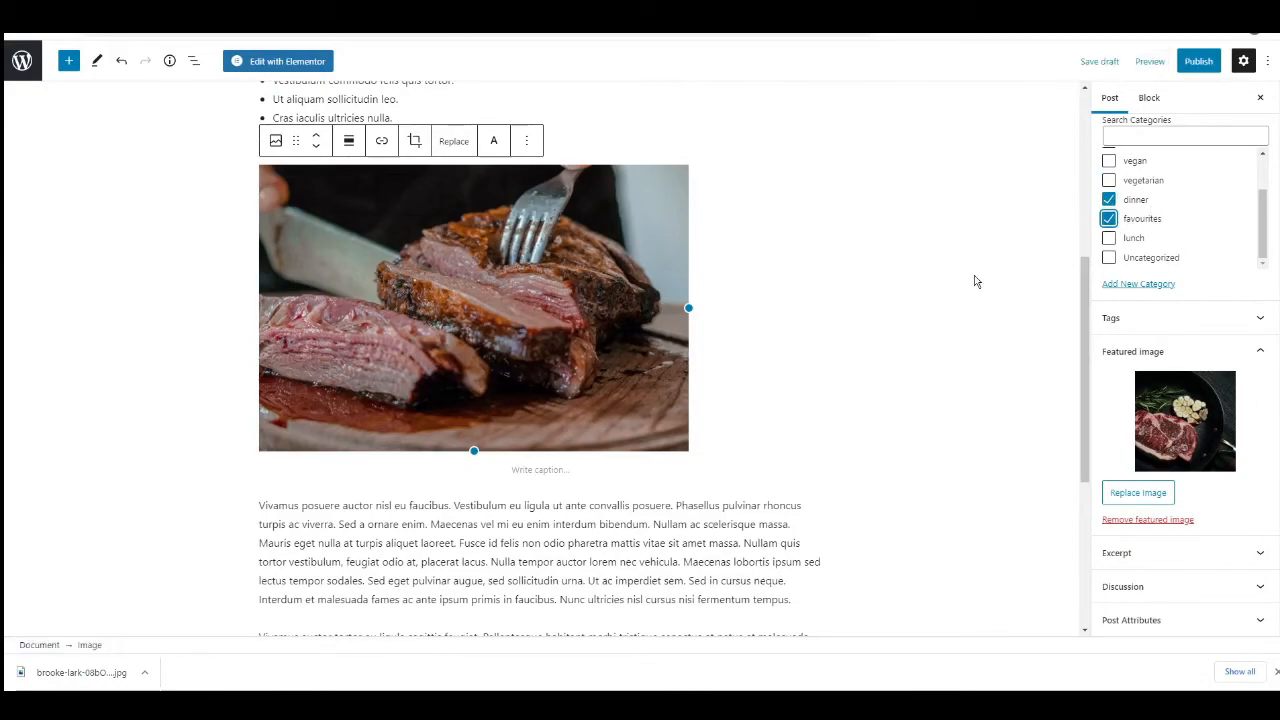
Publish the Rump Steak post and return to the list of all posts.
scroll(969, 298, up, 2)
click(1198, 61)
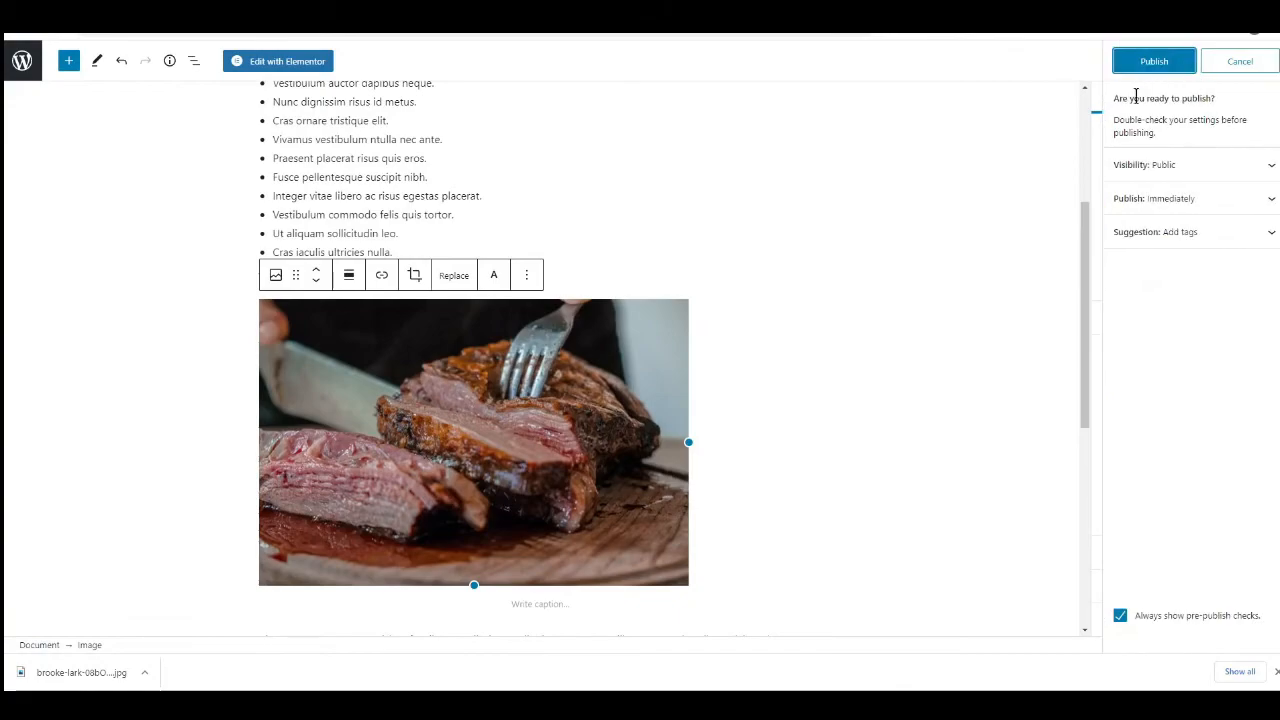
click(1155, 62)
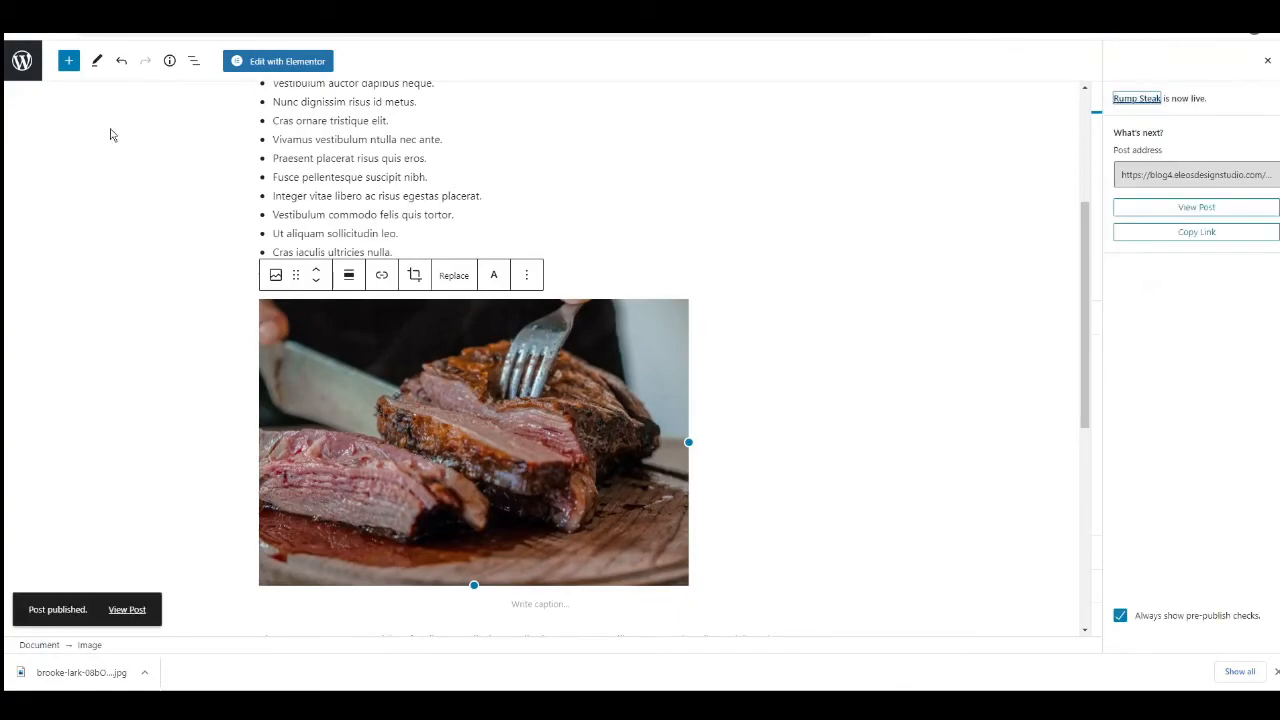
click(25, 68)
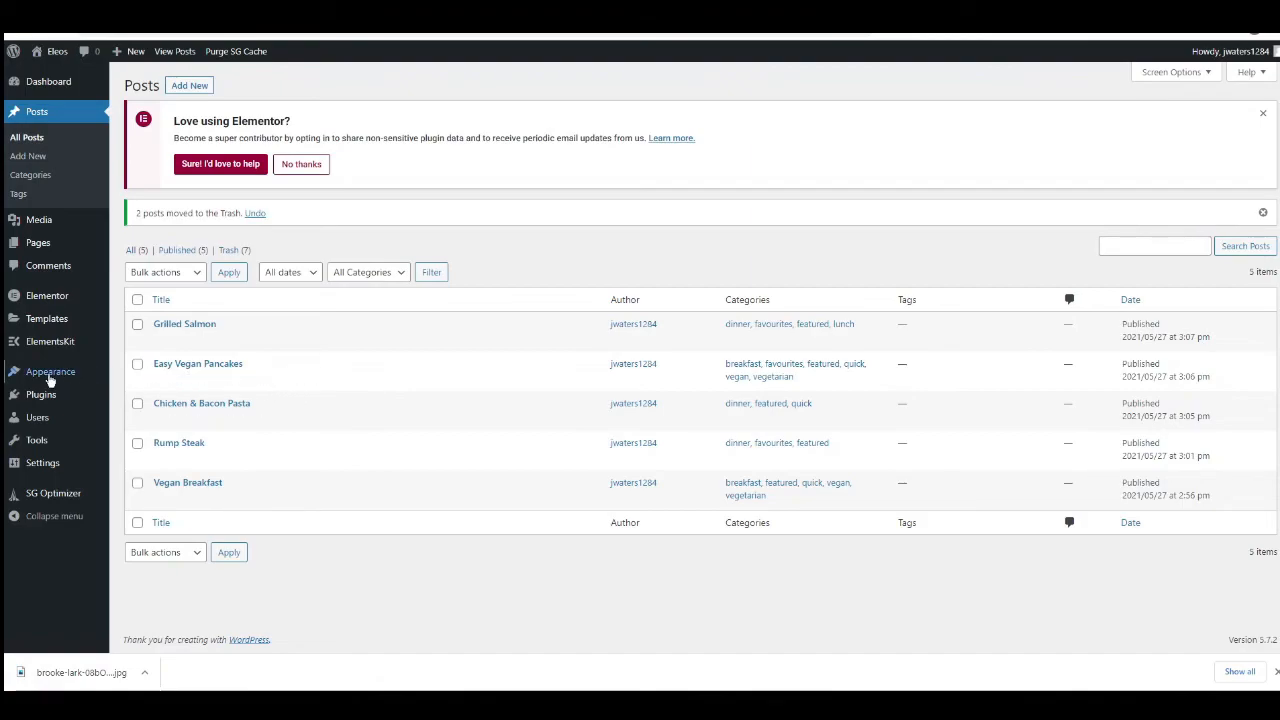
Open the site's menu editor and add the Dinner Recipes, Lunch Recipes and Breakfast Recipes pages to Menu 1.
mouse_move(49, 379)
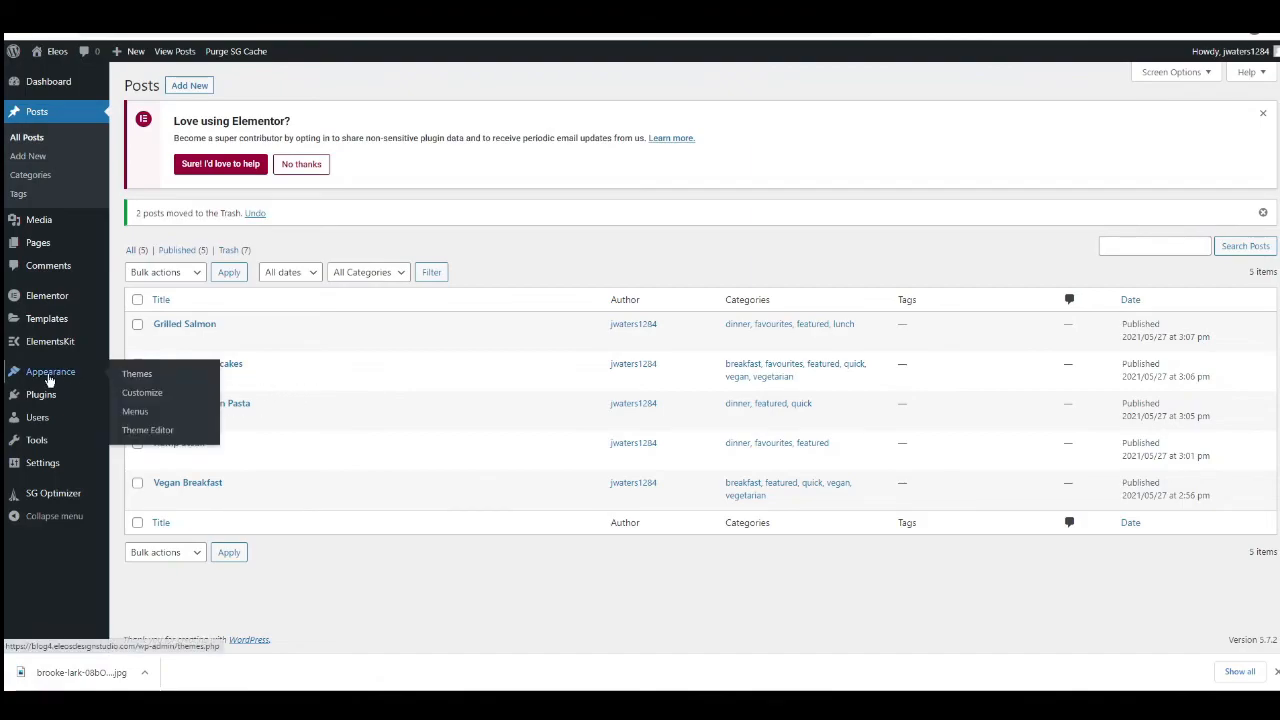
click(136, 412)
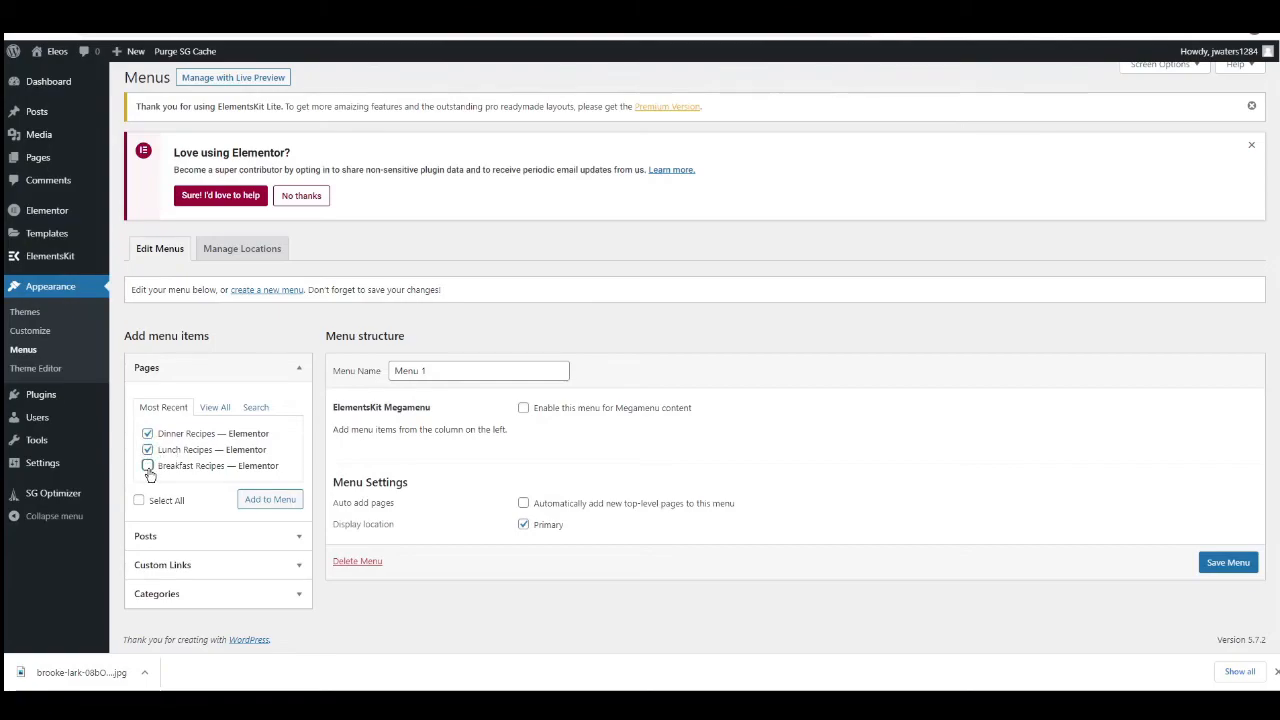
scroll(537, 522, down, 1)
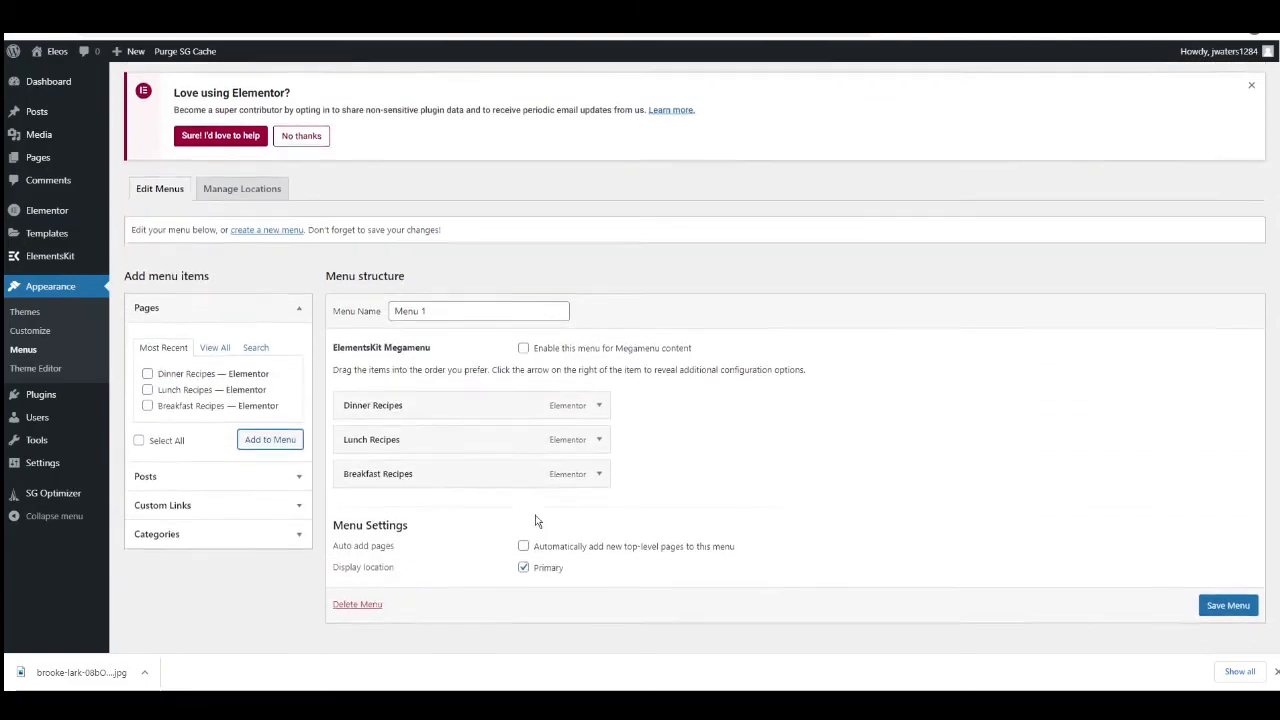
Add the Home page to Menu 1 and order the items as Home, Breakfast Recipes, Lunch Recipes, Dinner Recipes.
click(176, 323)
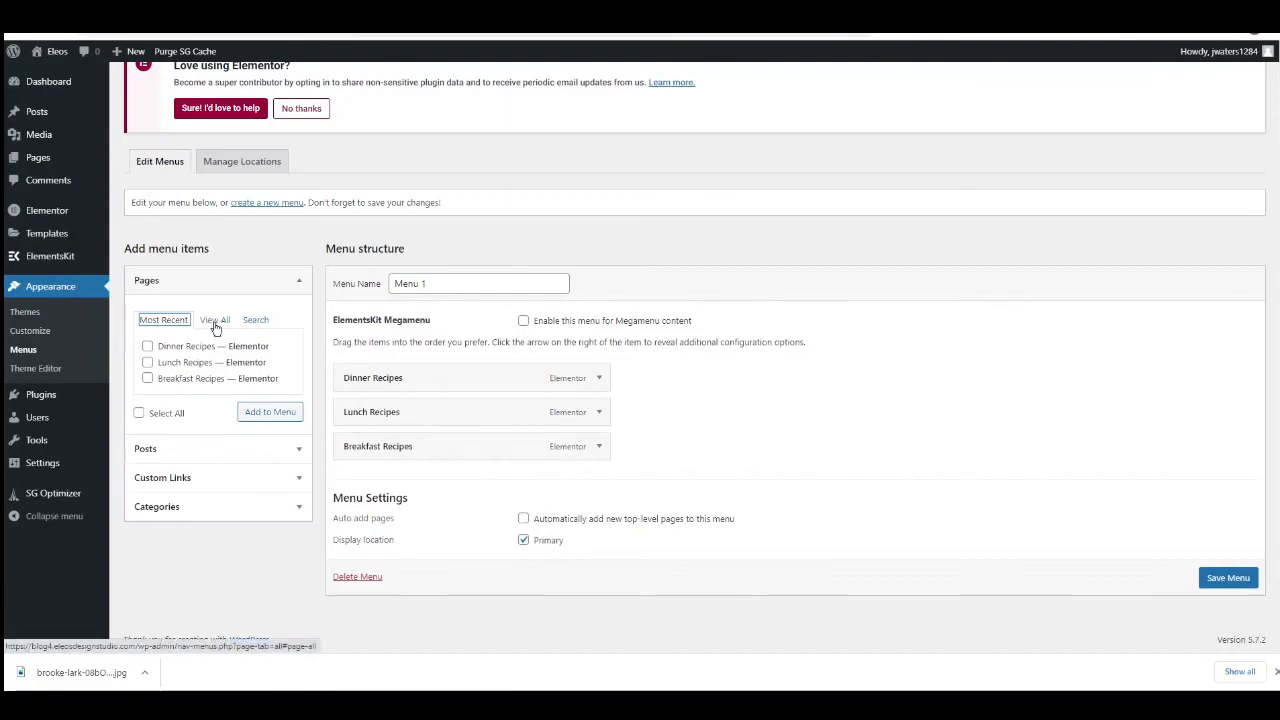
click(215, 322)
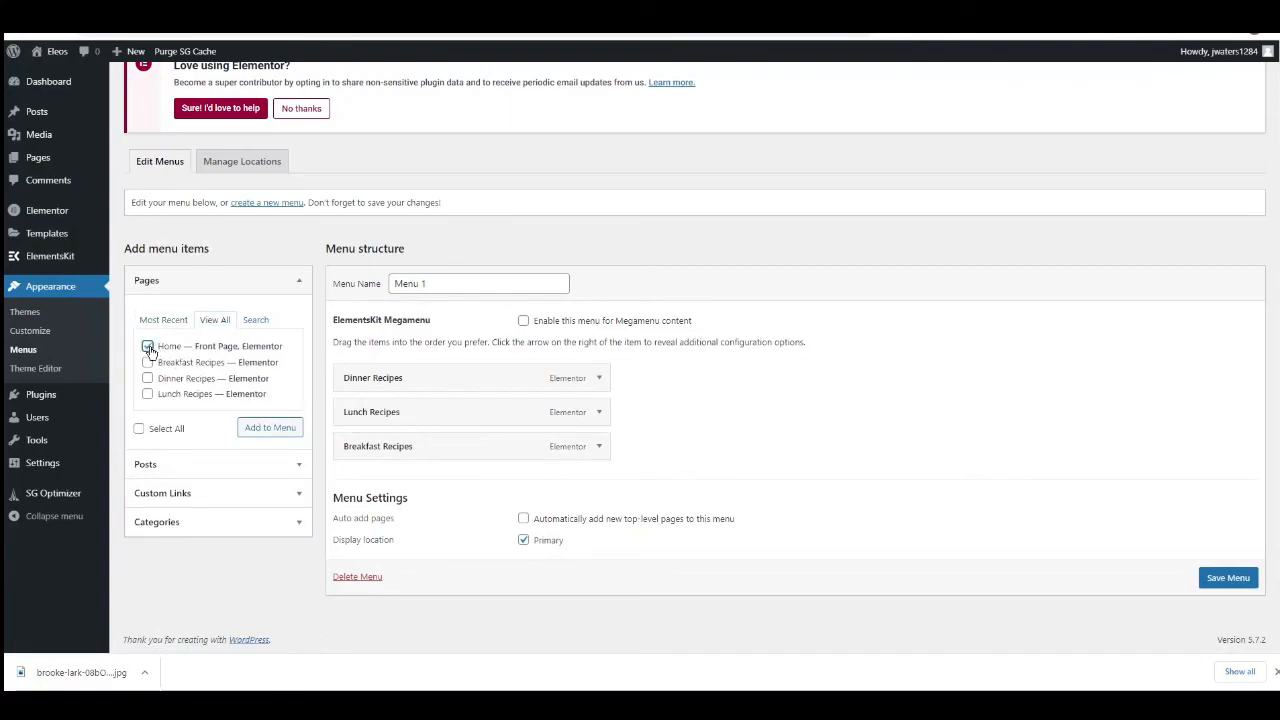
click(257, 428)
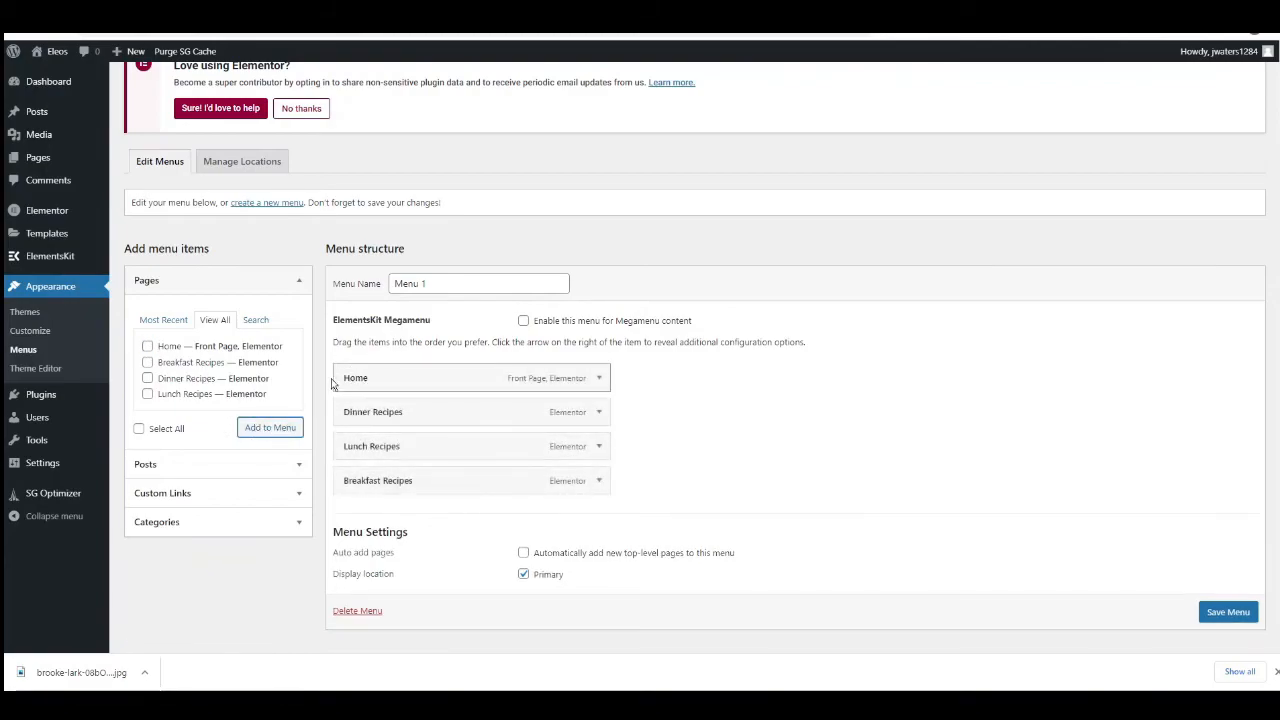
drag(412, 414, 417, 489)
drag(366, 446, 380, 412)
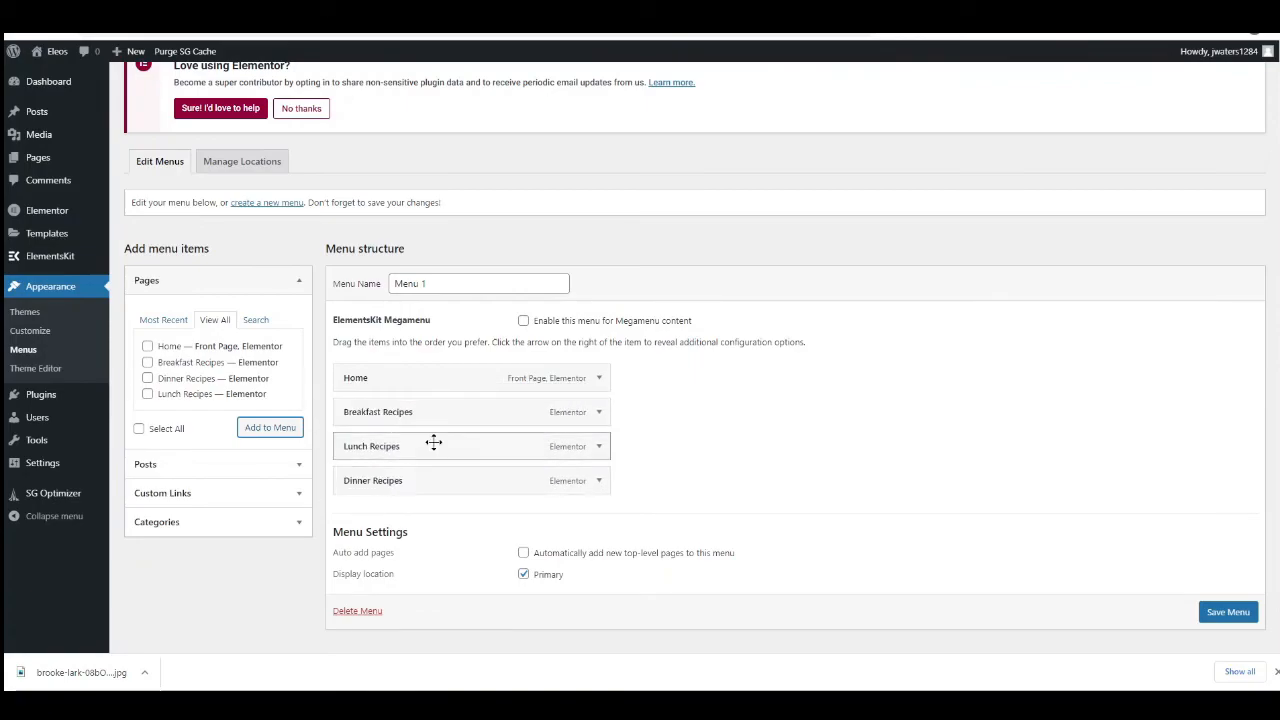
scroll(423, 426, down, 1)
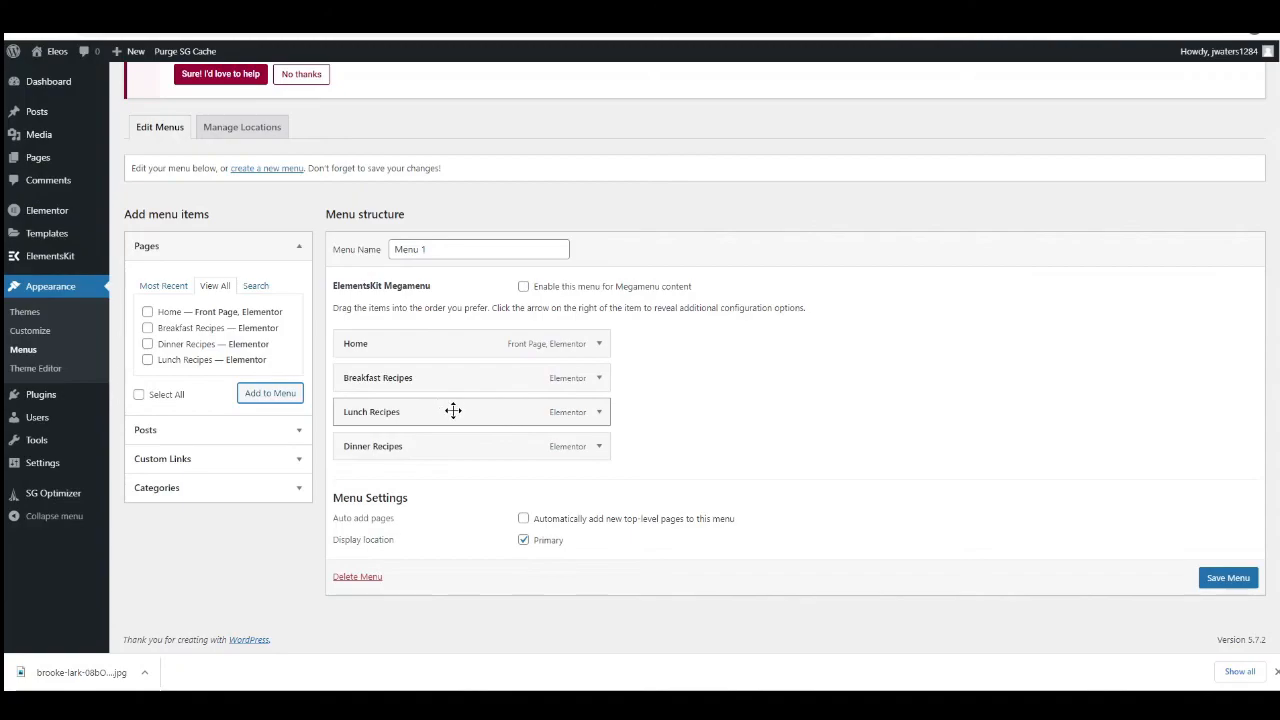
Try nesting Lunch Recipes and Dinner Recipes as sub items of Breakfast Recipes, and return both to the top level.
drag(357, 411, 397, 478)
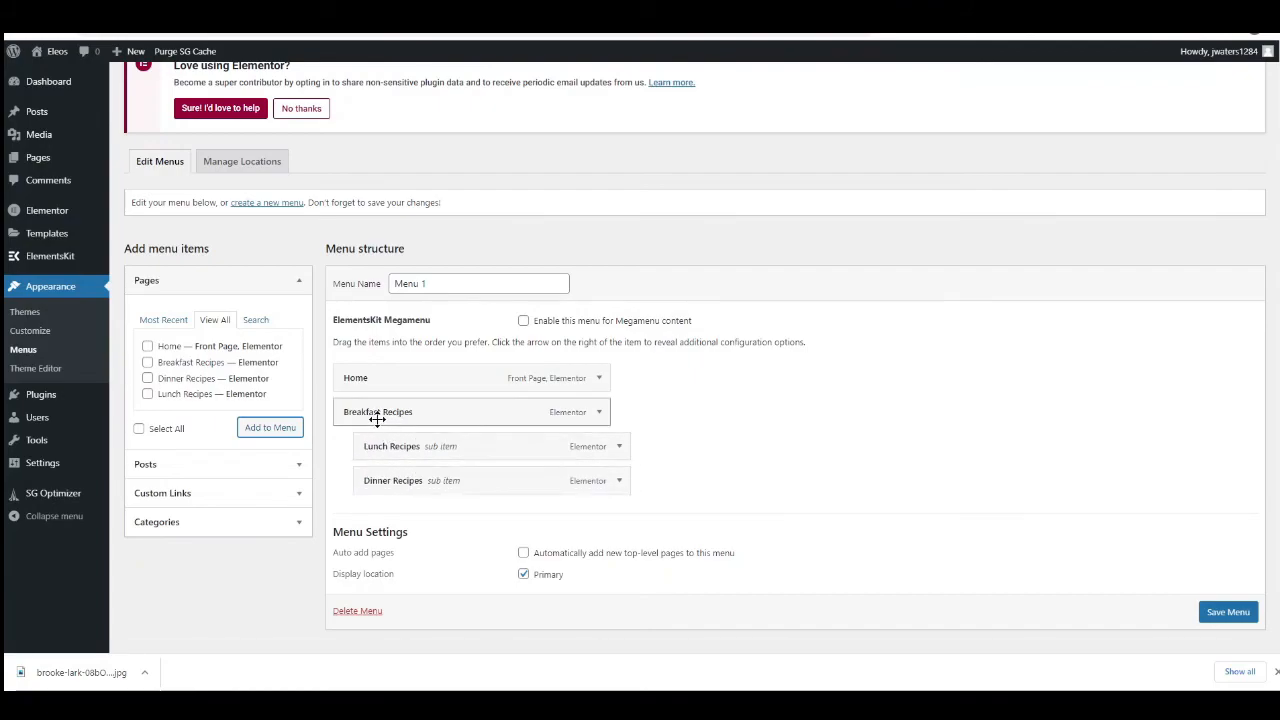
drag(396, 436, 372, 445)
Save Menu 1 with the Primary display location and open the live site's homepage.
scroll(535, 503, down, 1)
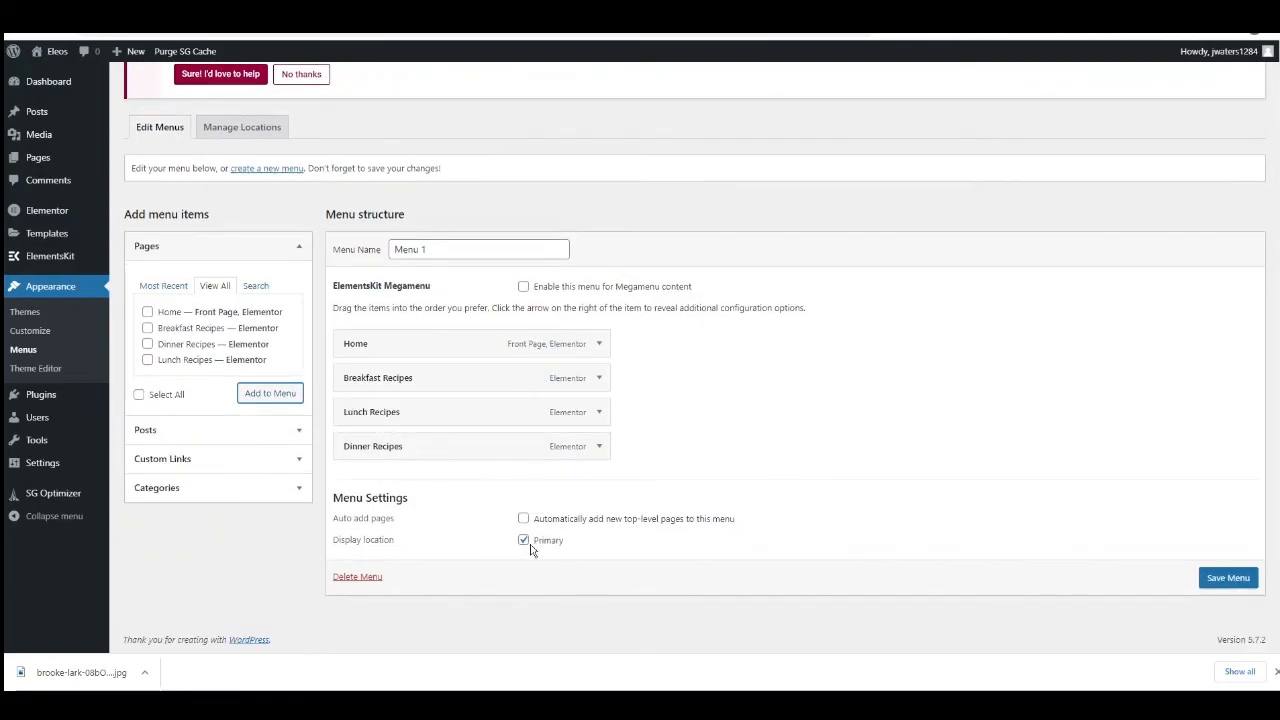
click(1206, 584)
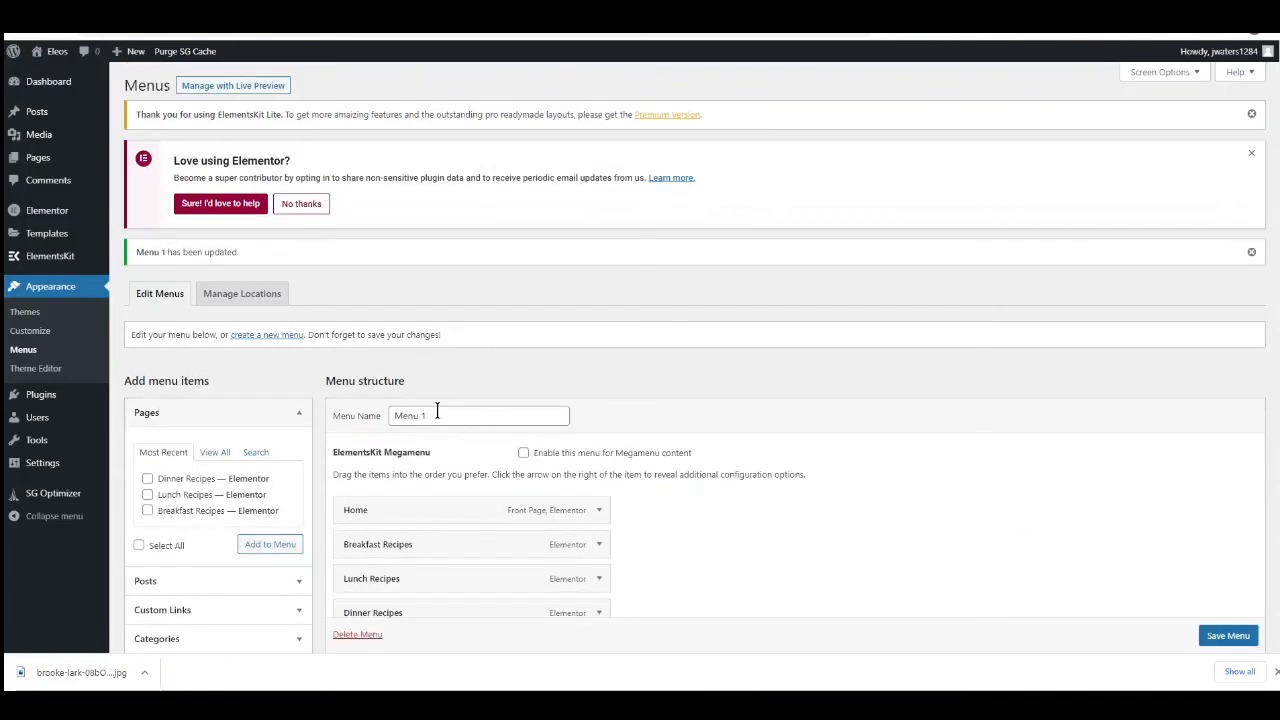
click(56, 58)
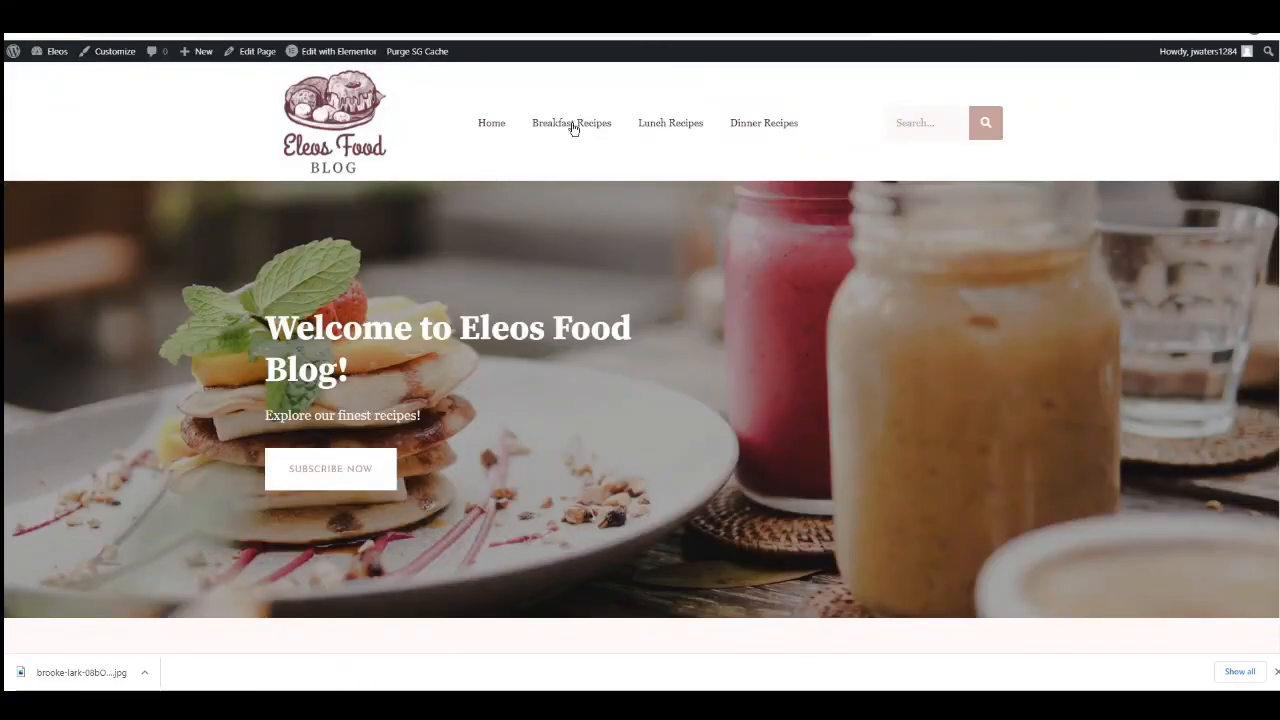
Examine the live homepage's hero, category tiles, Latest Recipes posts and video section.
scroll(439, 234, down, 4)
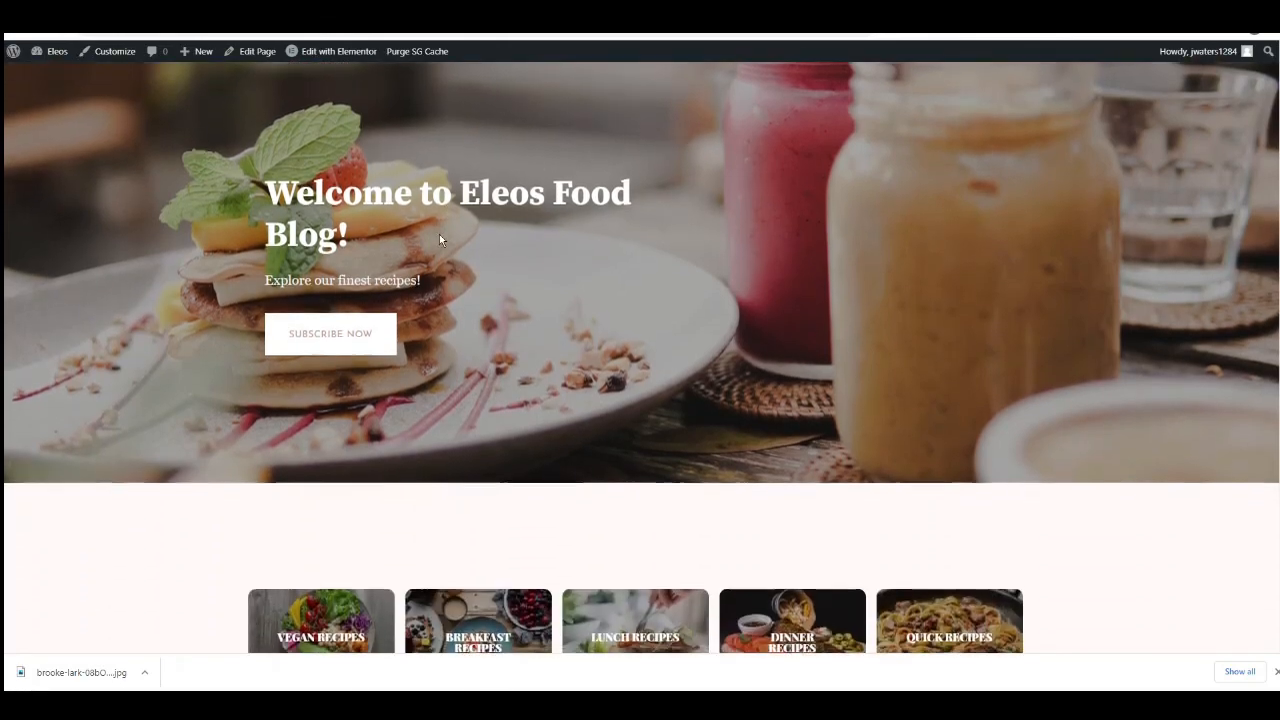
scroll(423, 231, down, 4)
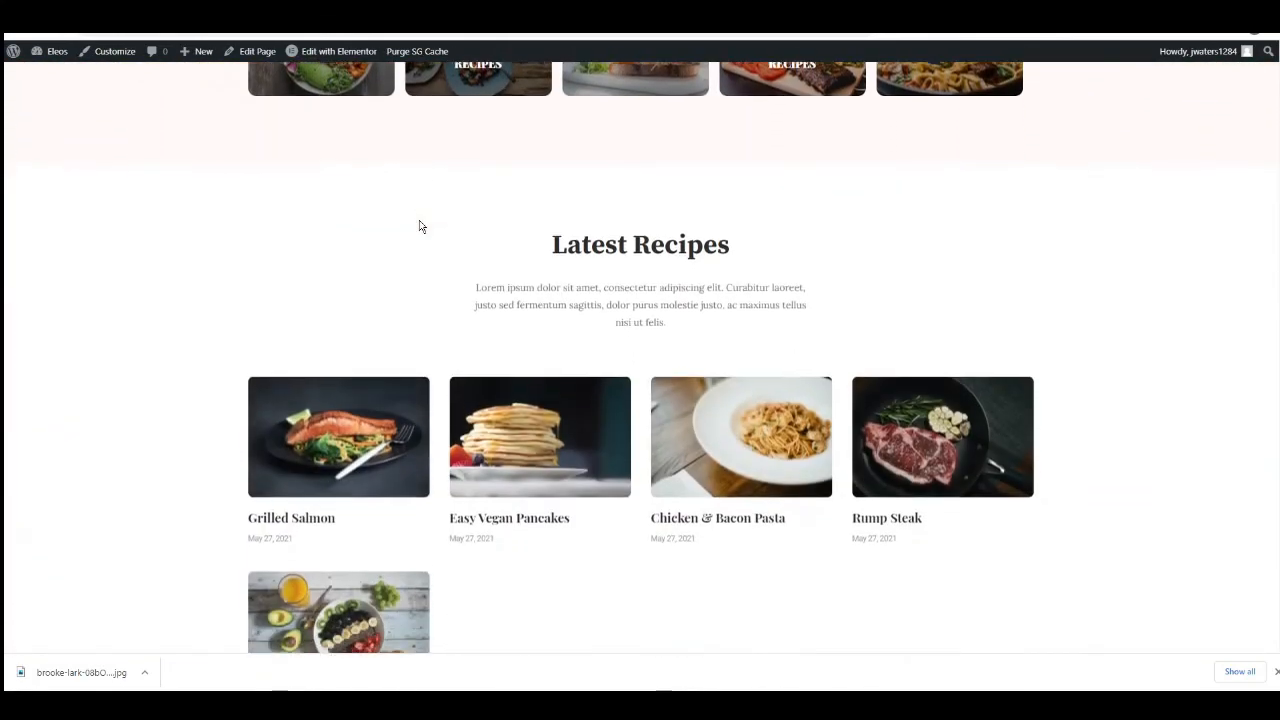
scroll(422, 227, up, 1)
scroll(494, 289, down, 1)
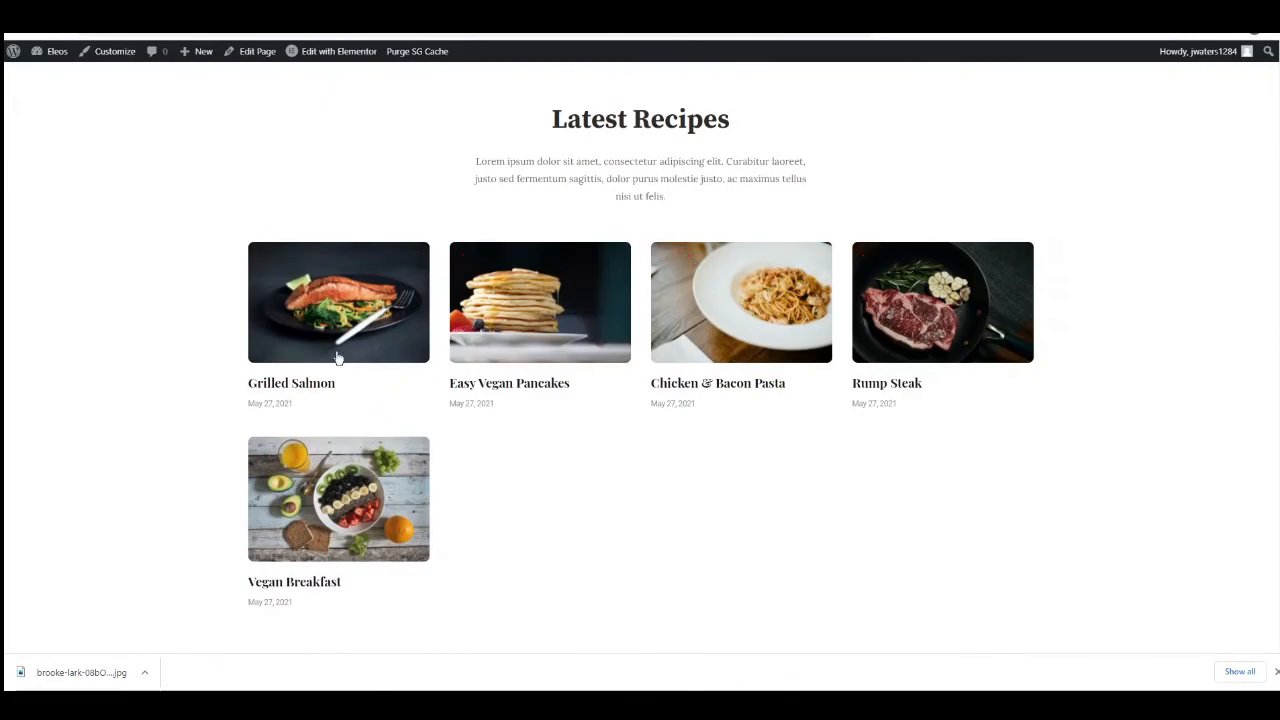
scroll(474, 220, down, 10)
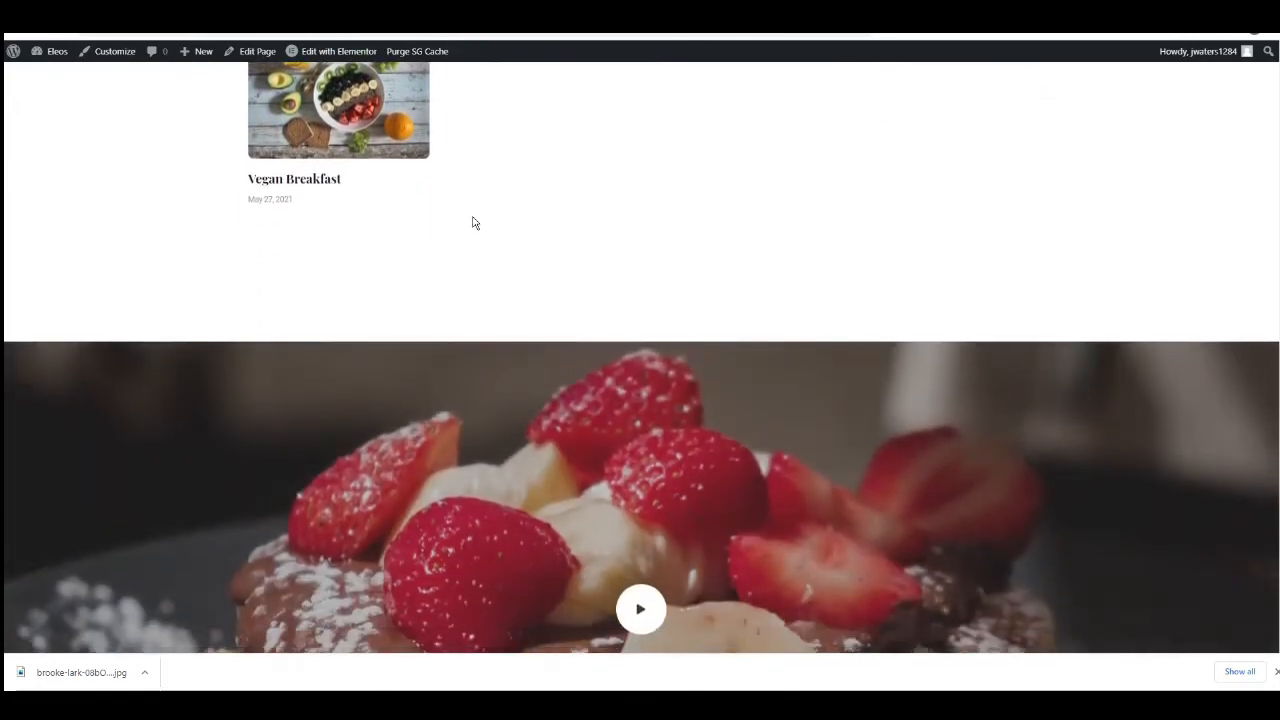
scroll(468, 232, up, 15)
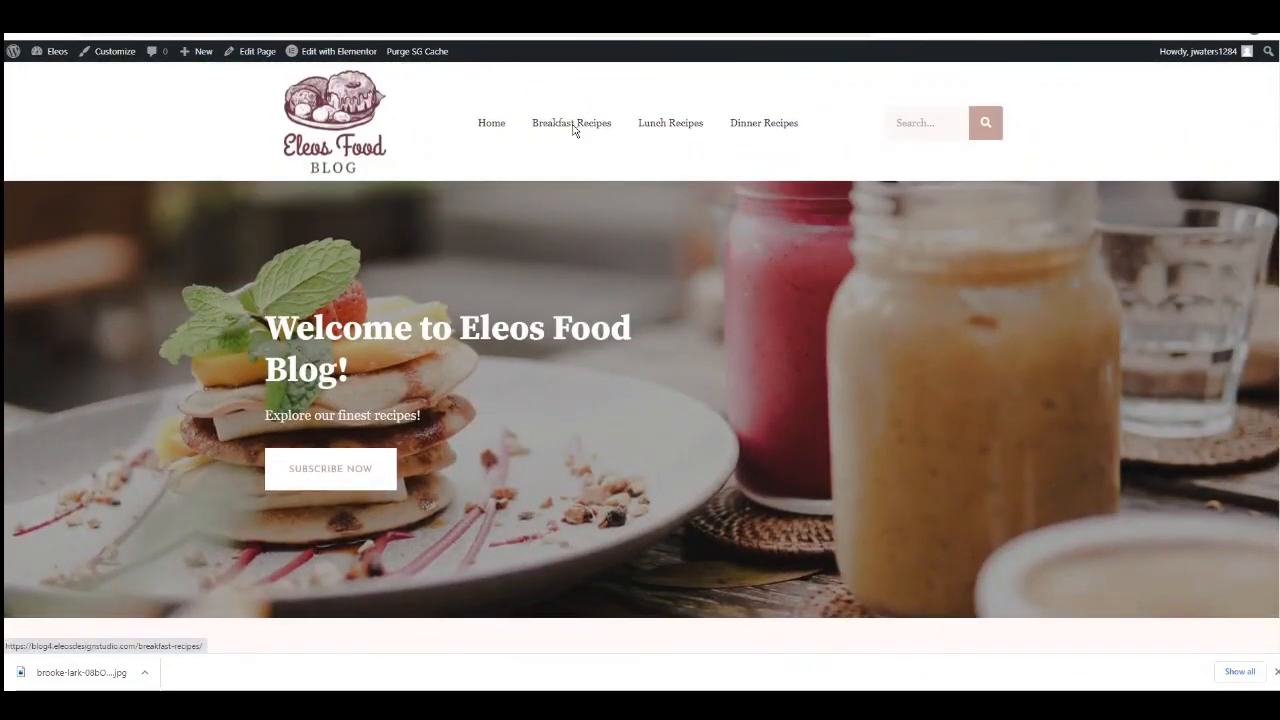
Check the posts listed on the Breakfast Recipes, Lunch Recipes and Dinner Recipes pages through the site navigation, and return to Home.
click(574, 128)
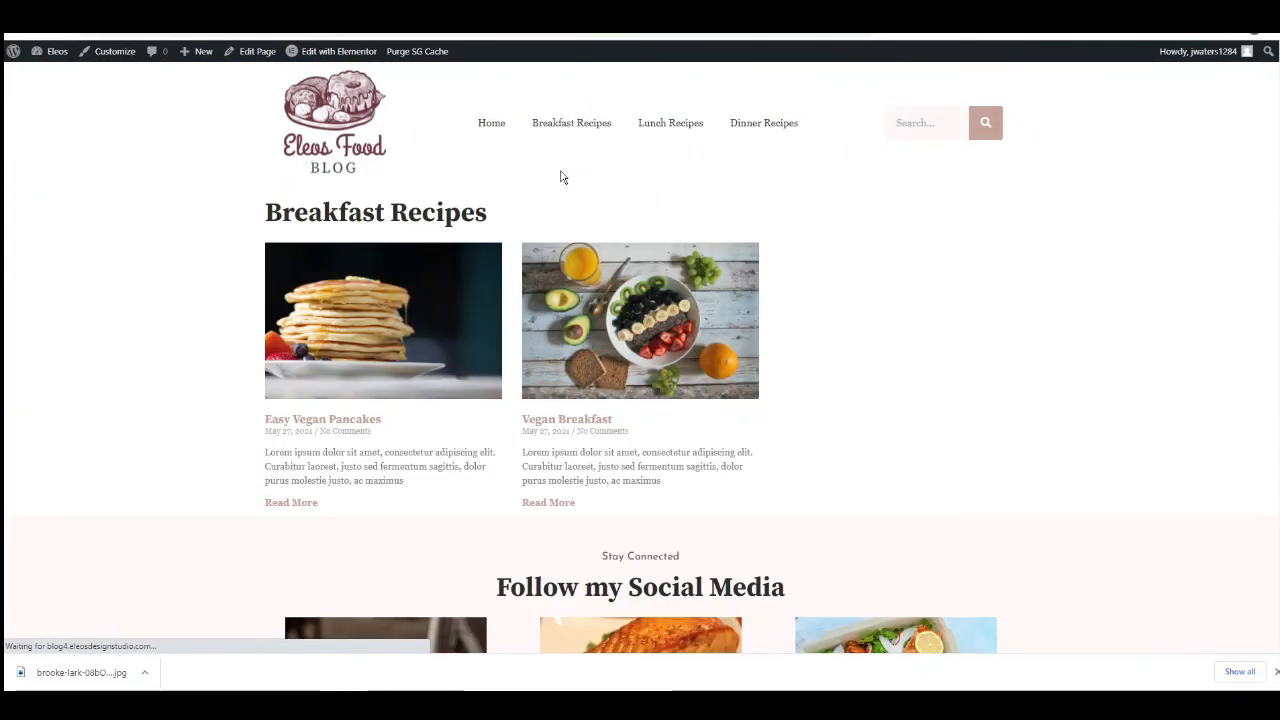
scroll(446, 271, down, 1)
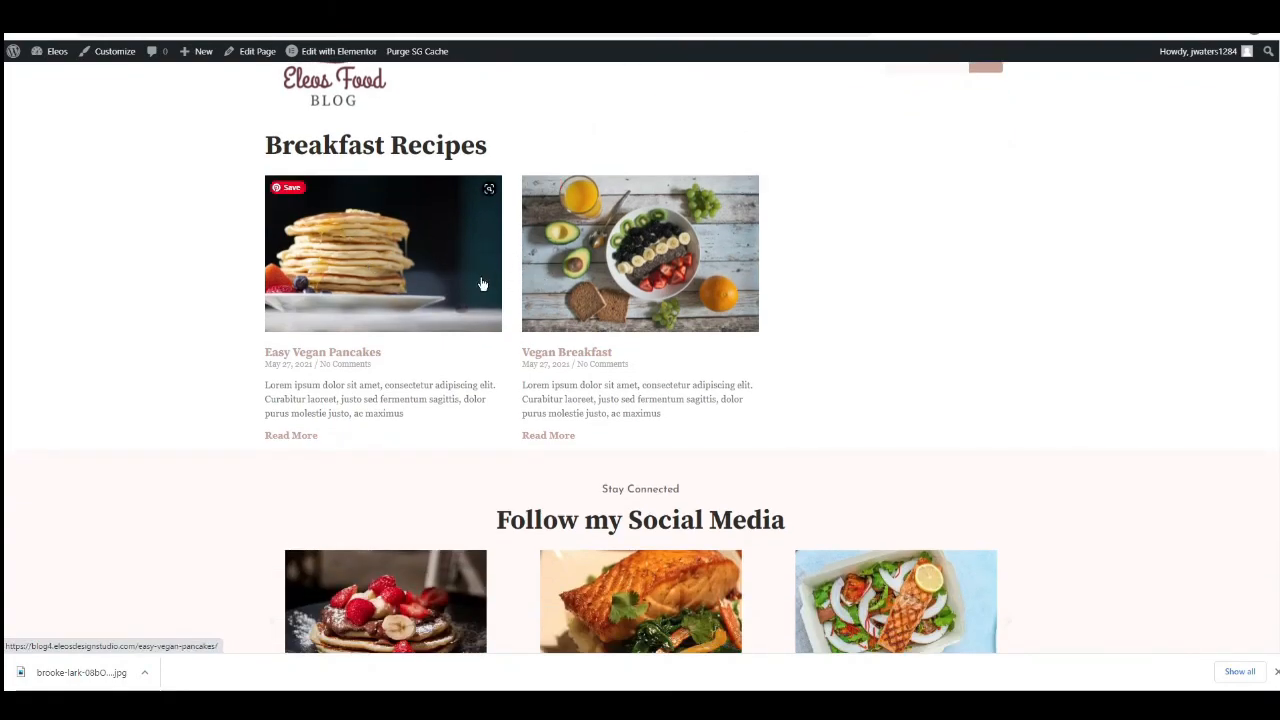
scroll(566, 286, up, 1)
click(672, 126)
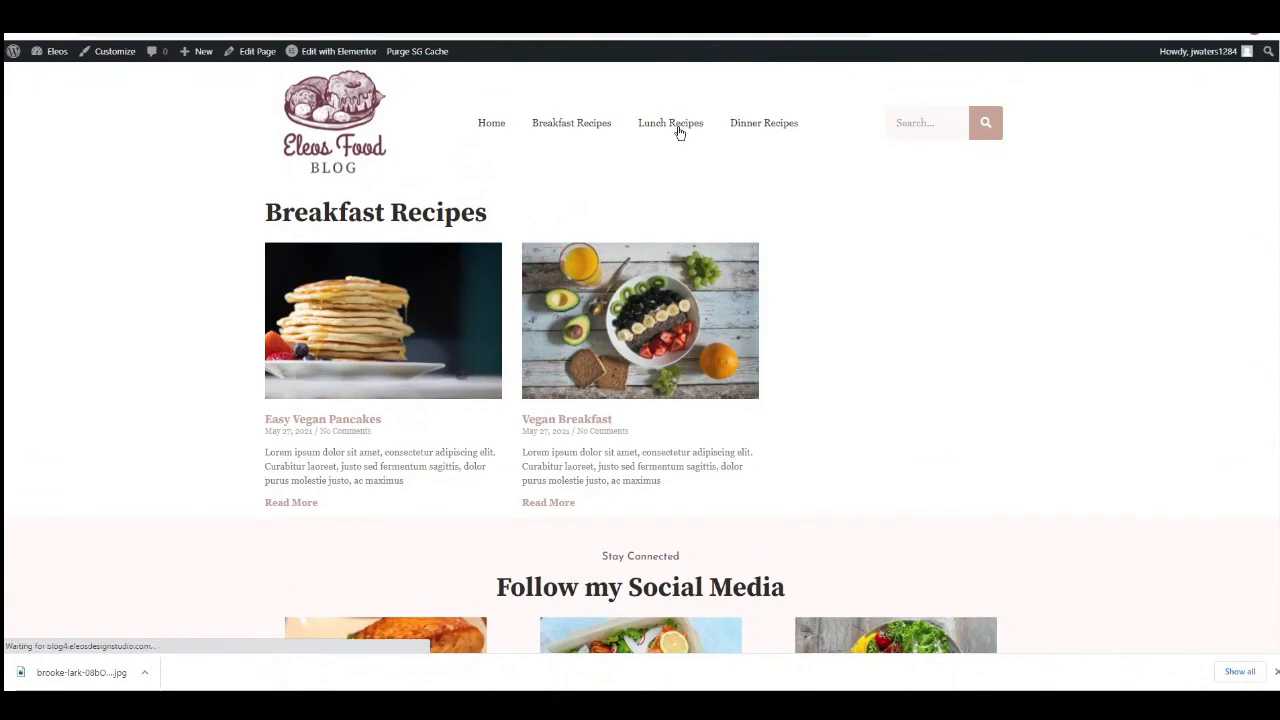
click(760, 130)
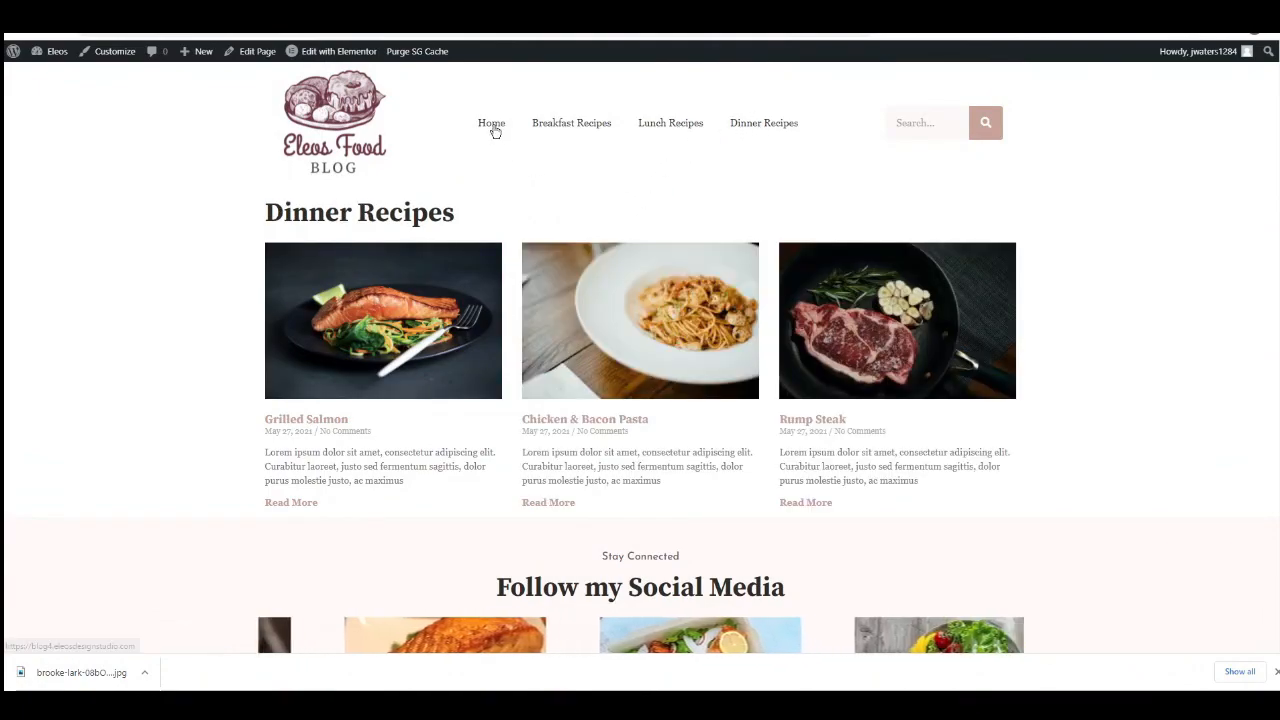
click(503, 130)
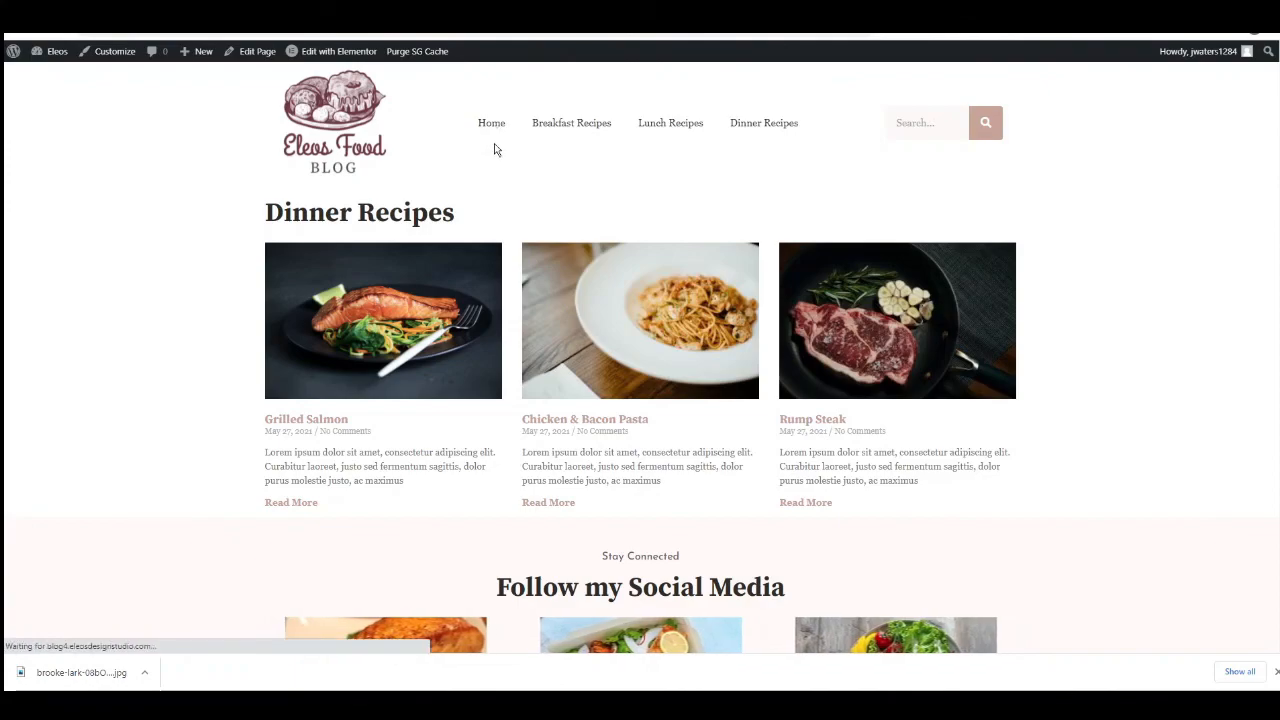